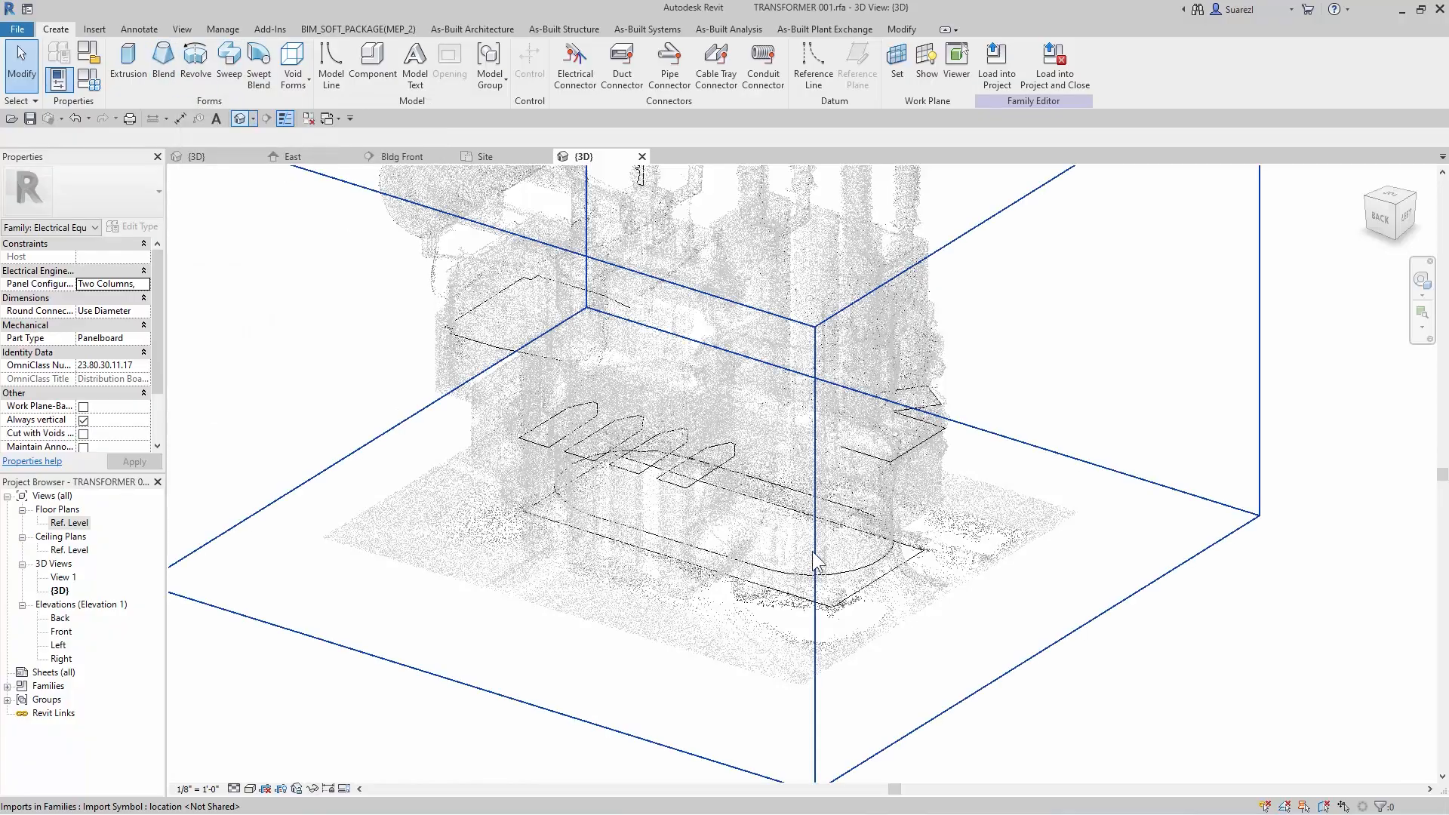
# - Open the Back elevation view of the transformer family
pyautogui.scroll(5, 1051, 543)
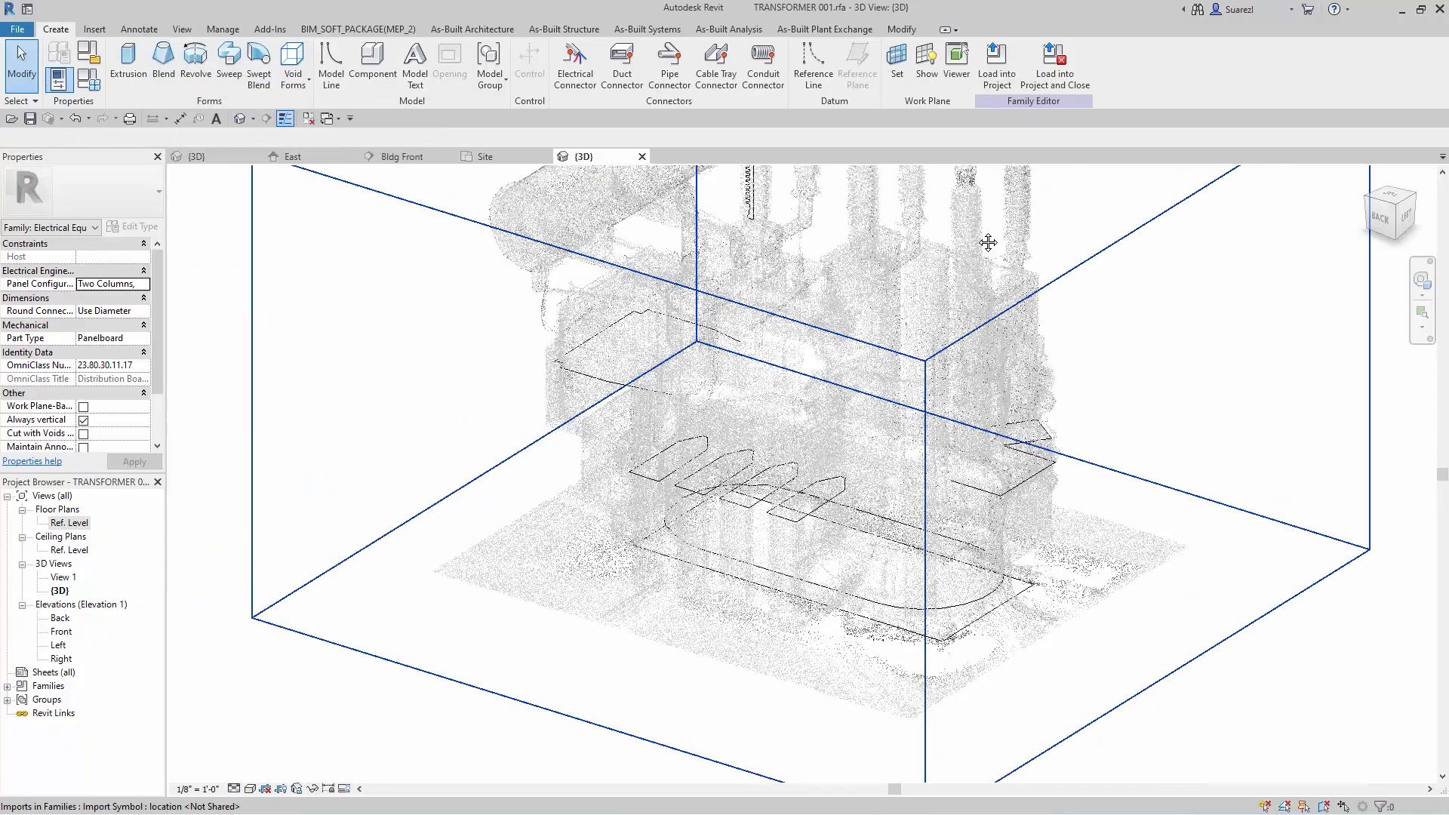
pyautogui.moveTo(986, 236); pyautogui.dragTo(936, 153, button='middle')
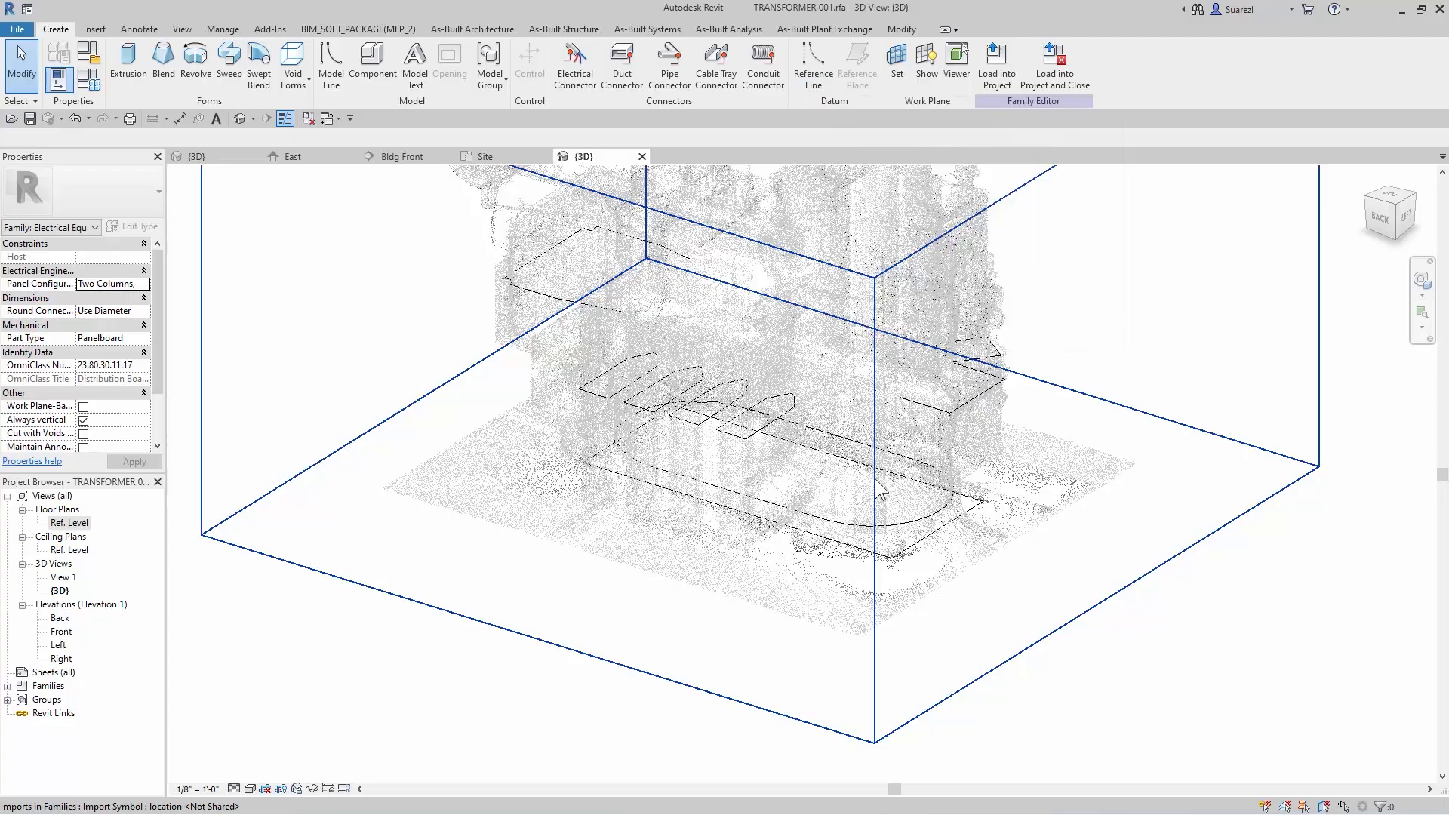
pyautogui.moveTo(858, 603); pyautogui.dragTo(888, 633, button='middle')
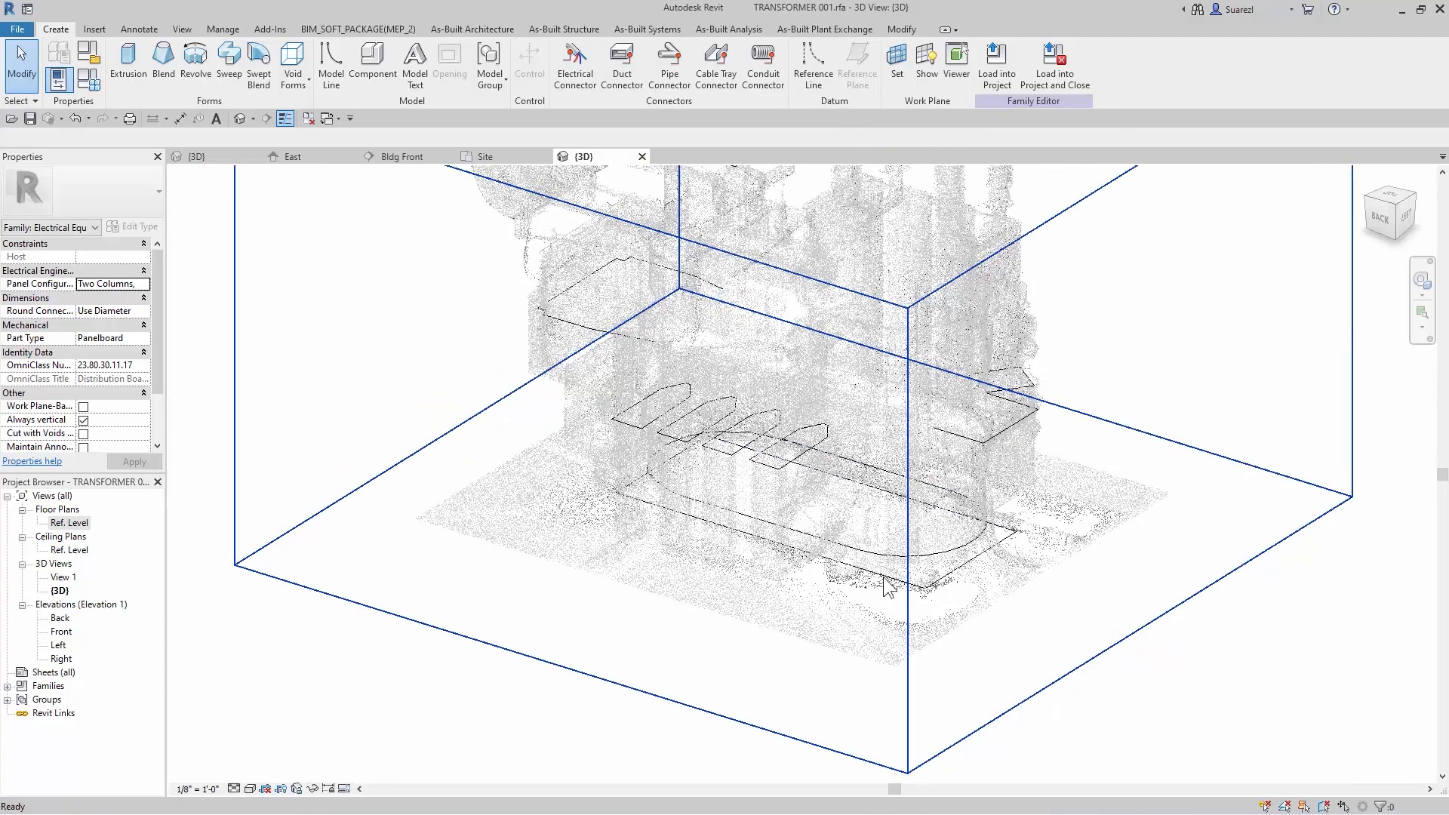
pyautogui.click(57, 618)
pyautogui.doubleClick(60, 620)
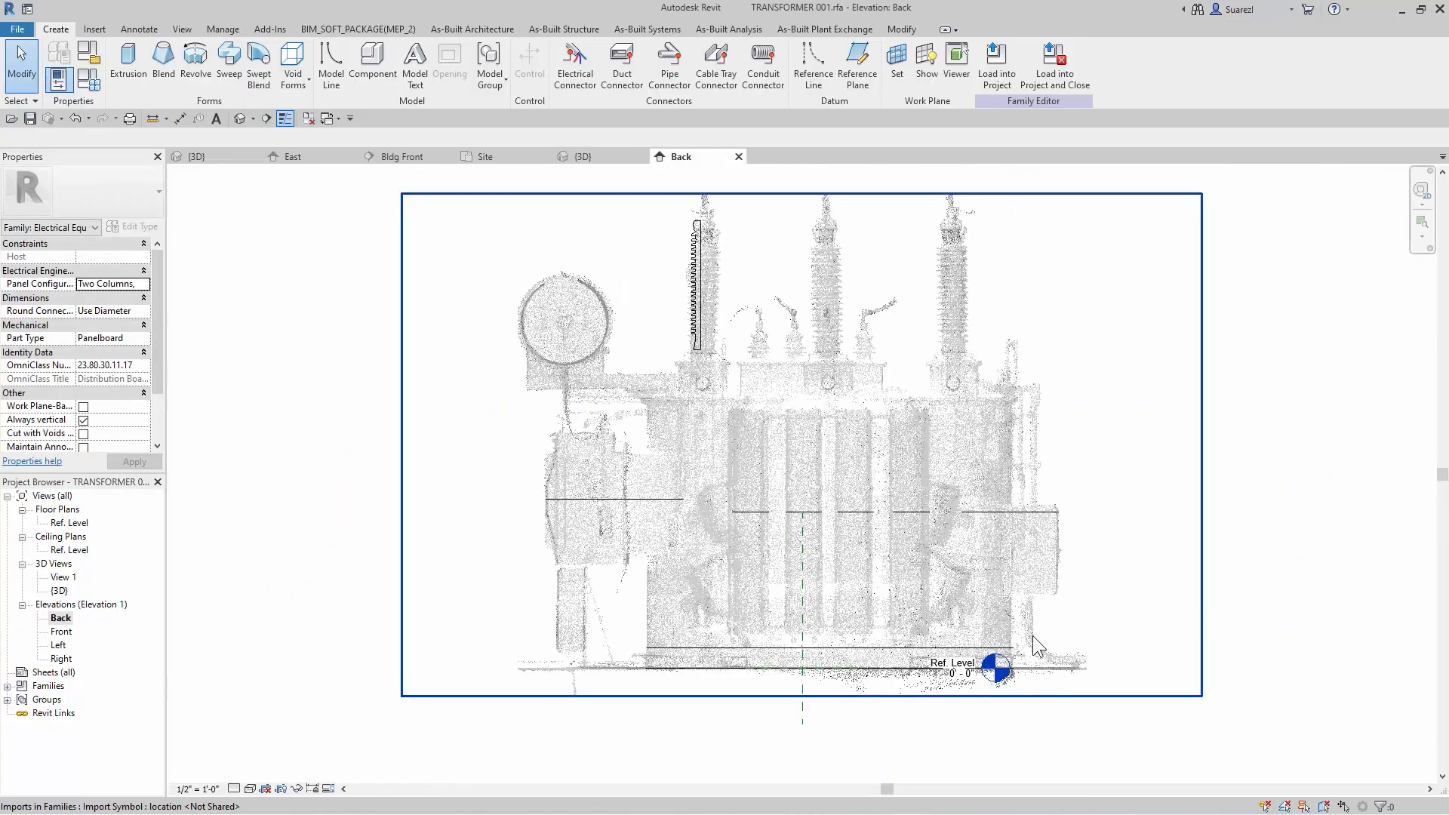
# - Draw a horizontal reference plane at the underside of the transformer tank, about 4 3/4" above Ref. Level
pyautogui.click(857, 69)
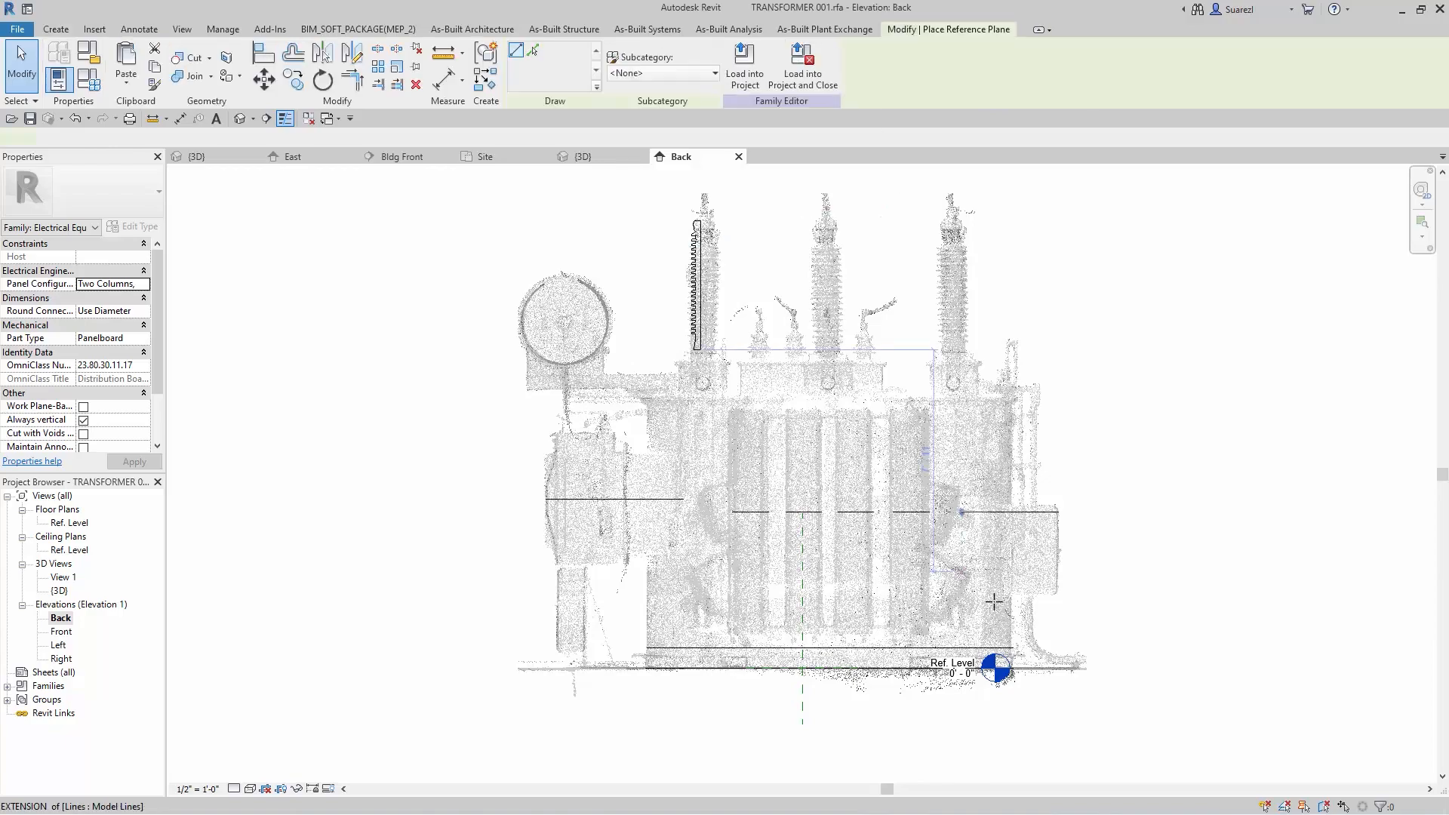
pyautogui.moveTo(1017, 647); pyautogui.dragTo(1006, 643, button='middle')
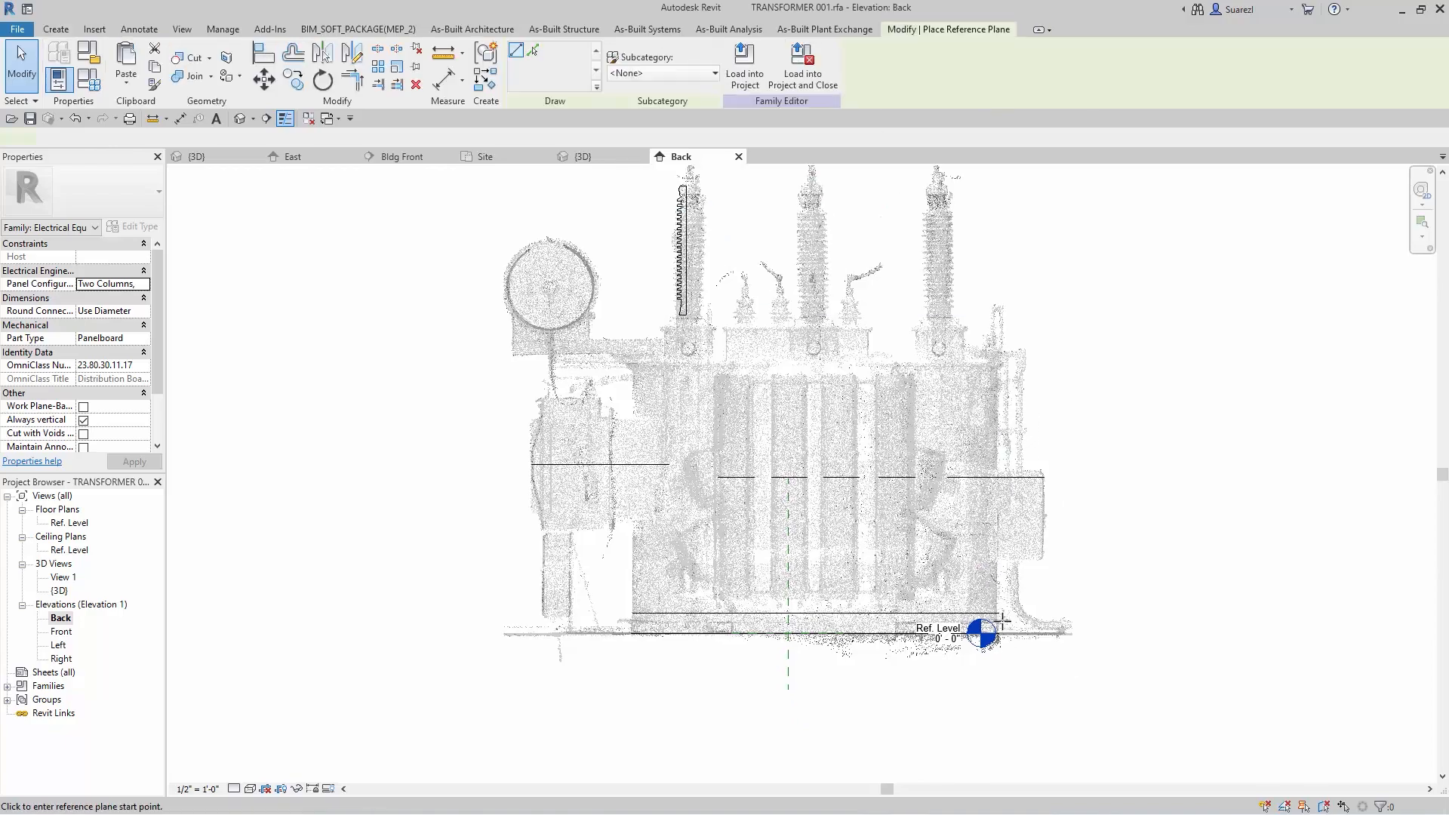
pyautogui.scroll(4, 1003, 607)
pyautogui.scroll(3, 988, 608)
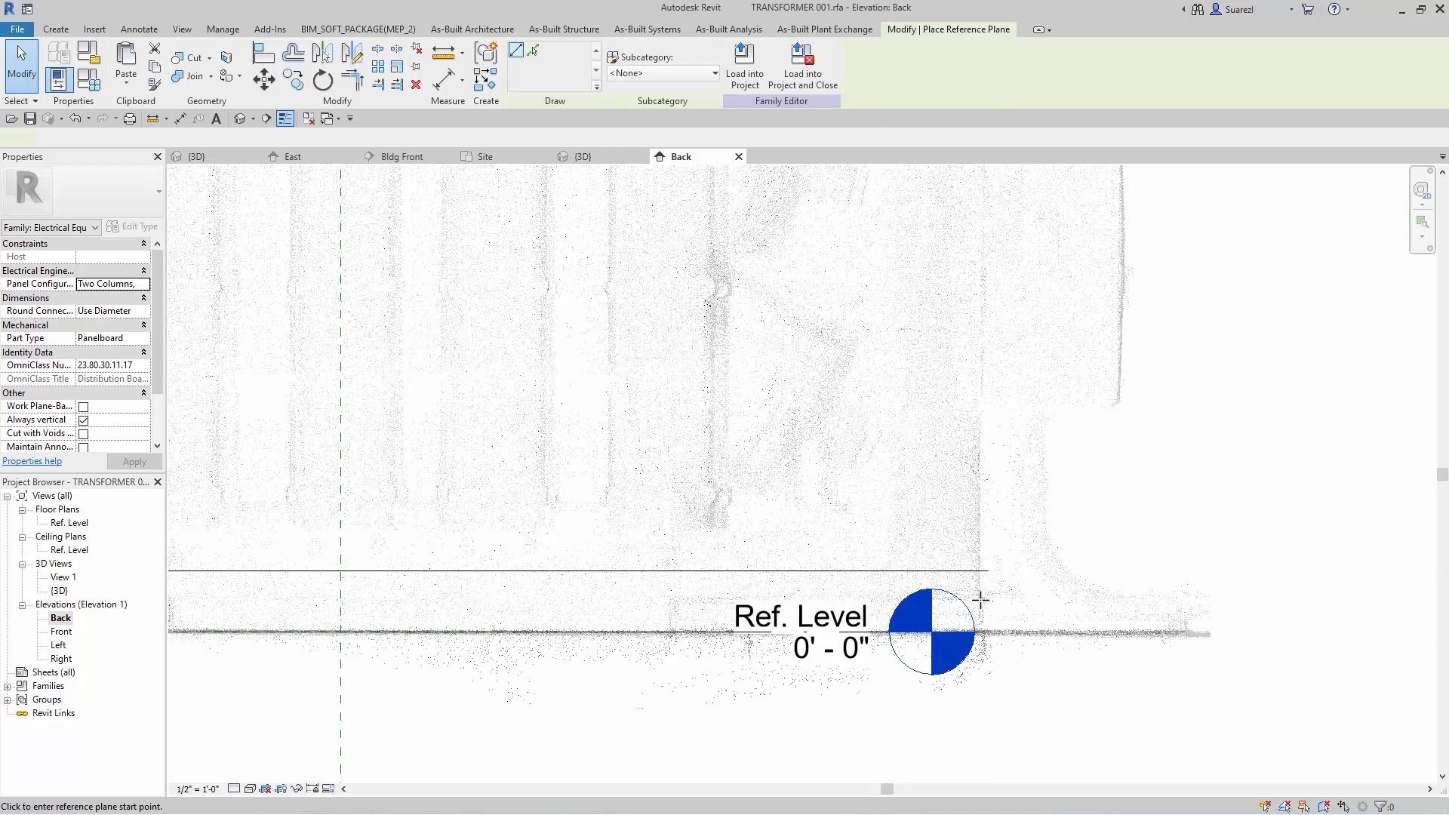
pyautogui.click(996, 597)
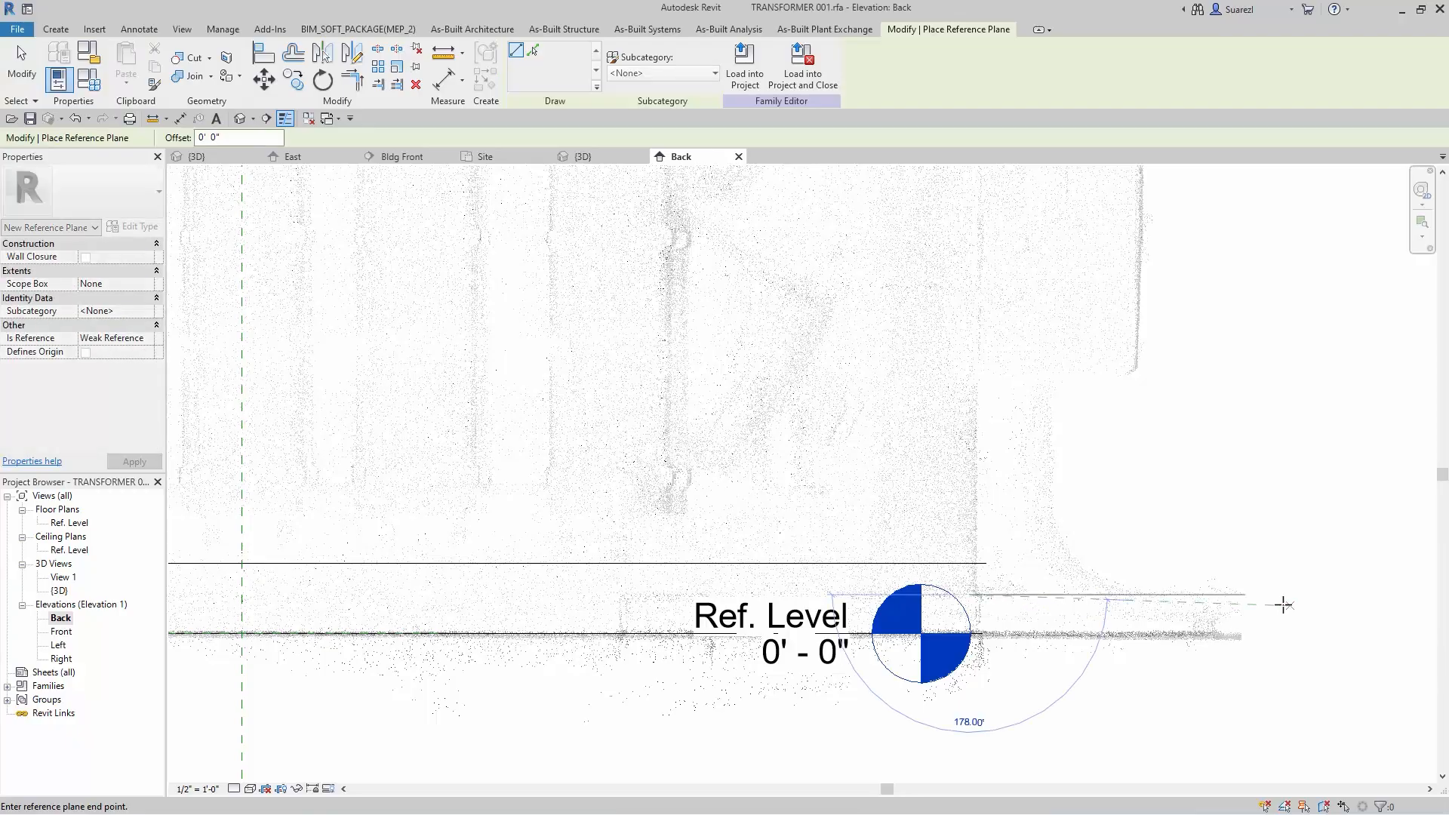
pyautogui.scroll(-2, 1177, 601)
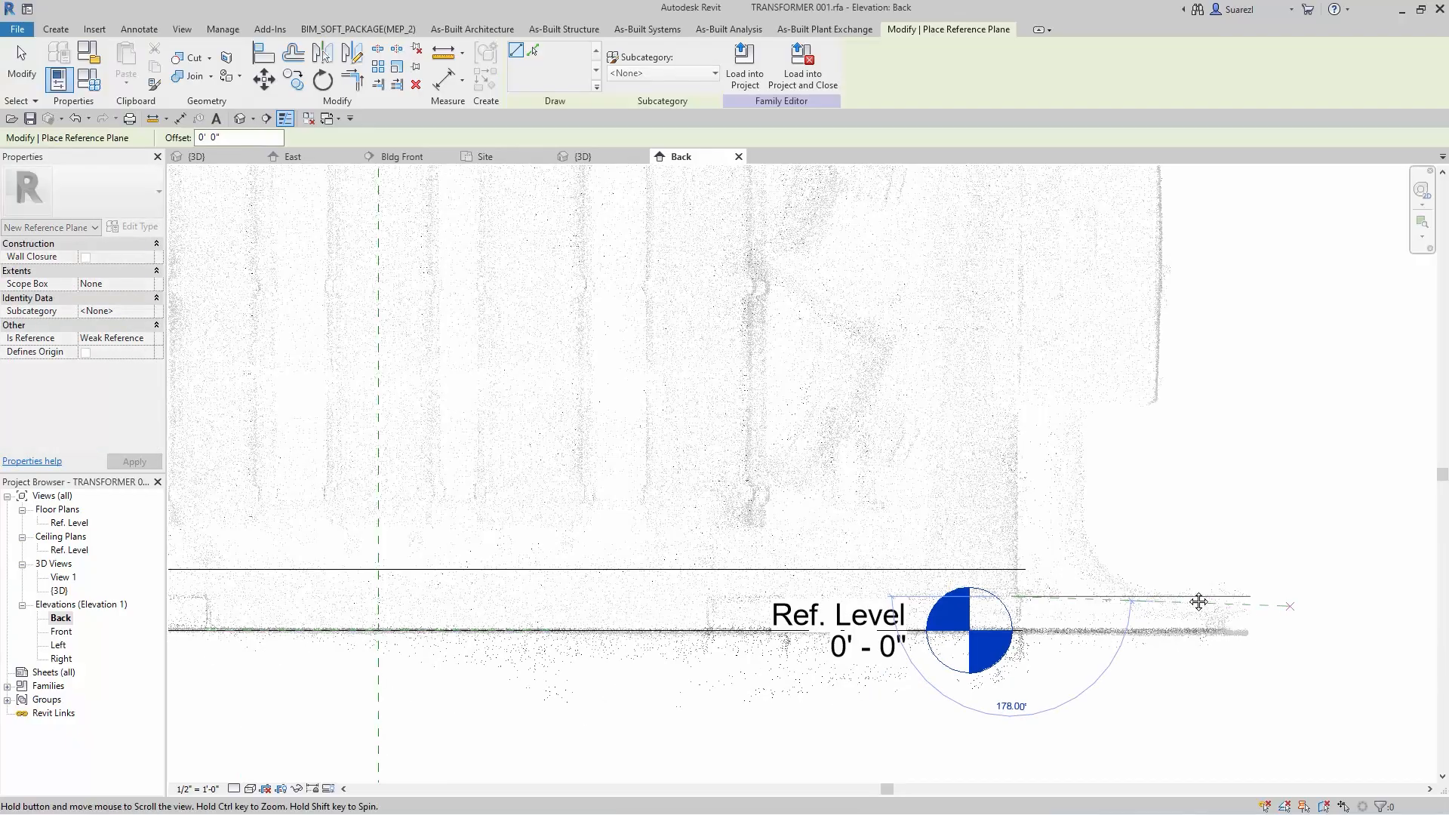
pyautogui.moveTo(1295, 606); pyautogui.dragTo(1177, 602, button='middle')
pyautogui.click(1293, 596)
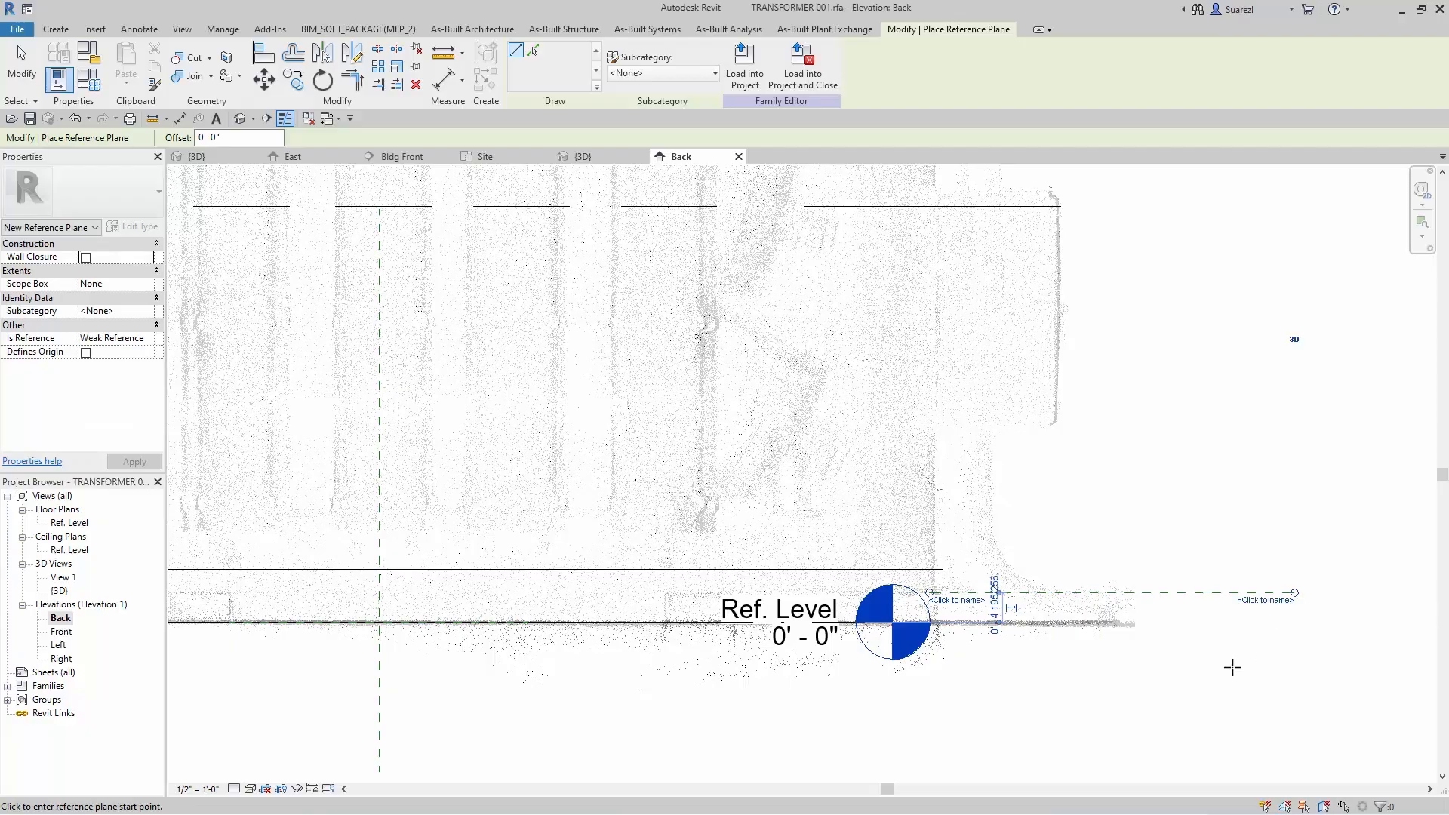
# - Name the new reference plane "xfmr base"
pyautogui.click(1282, 602)
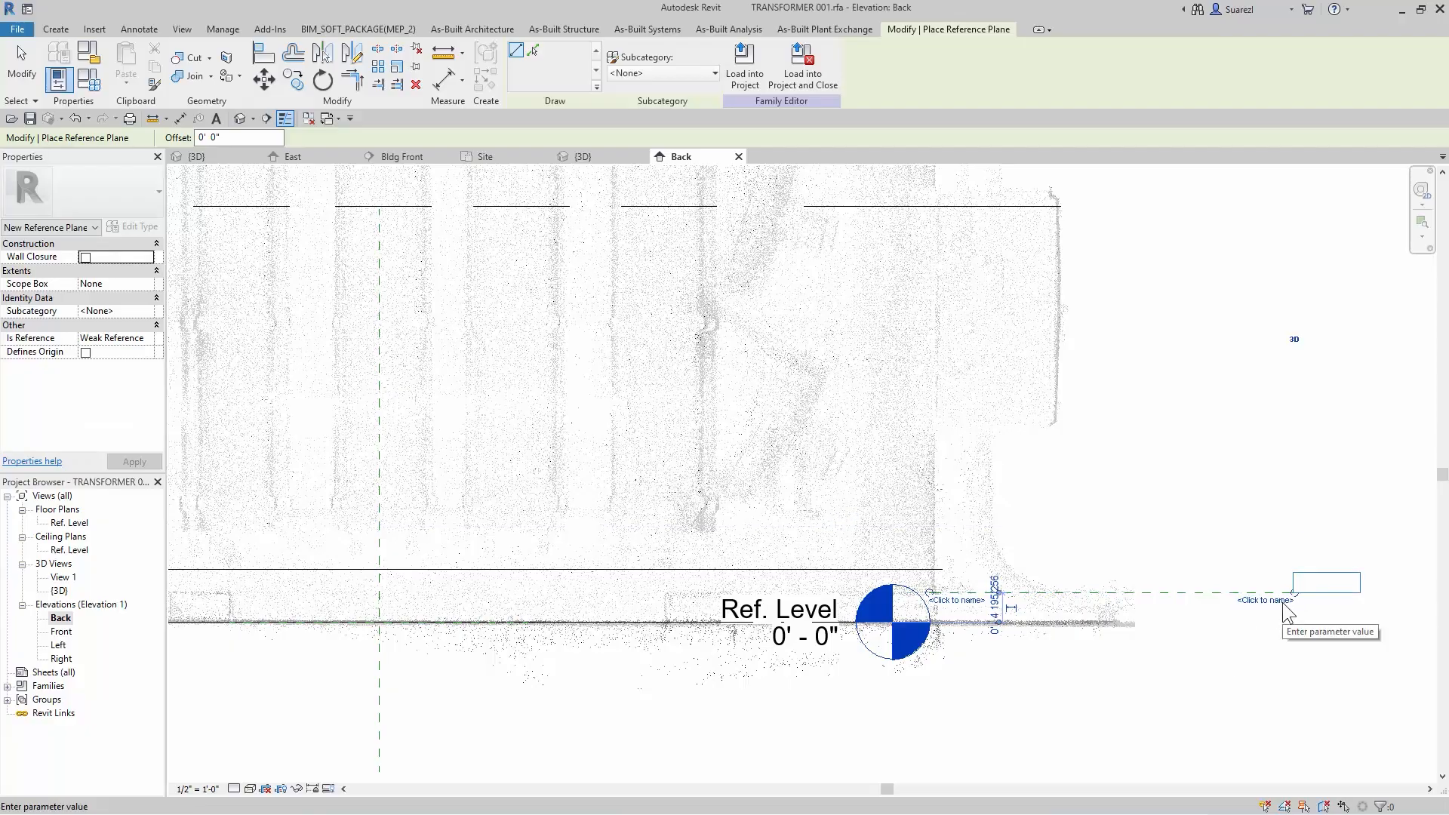
pyautogui.write('xfmr')
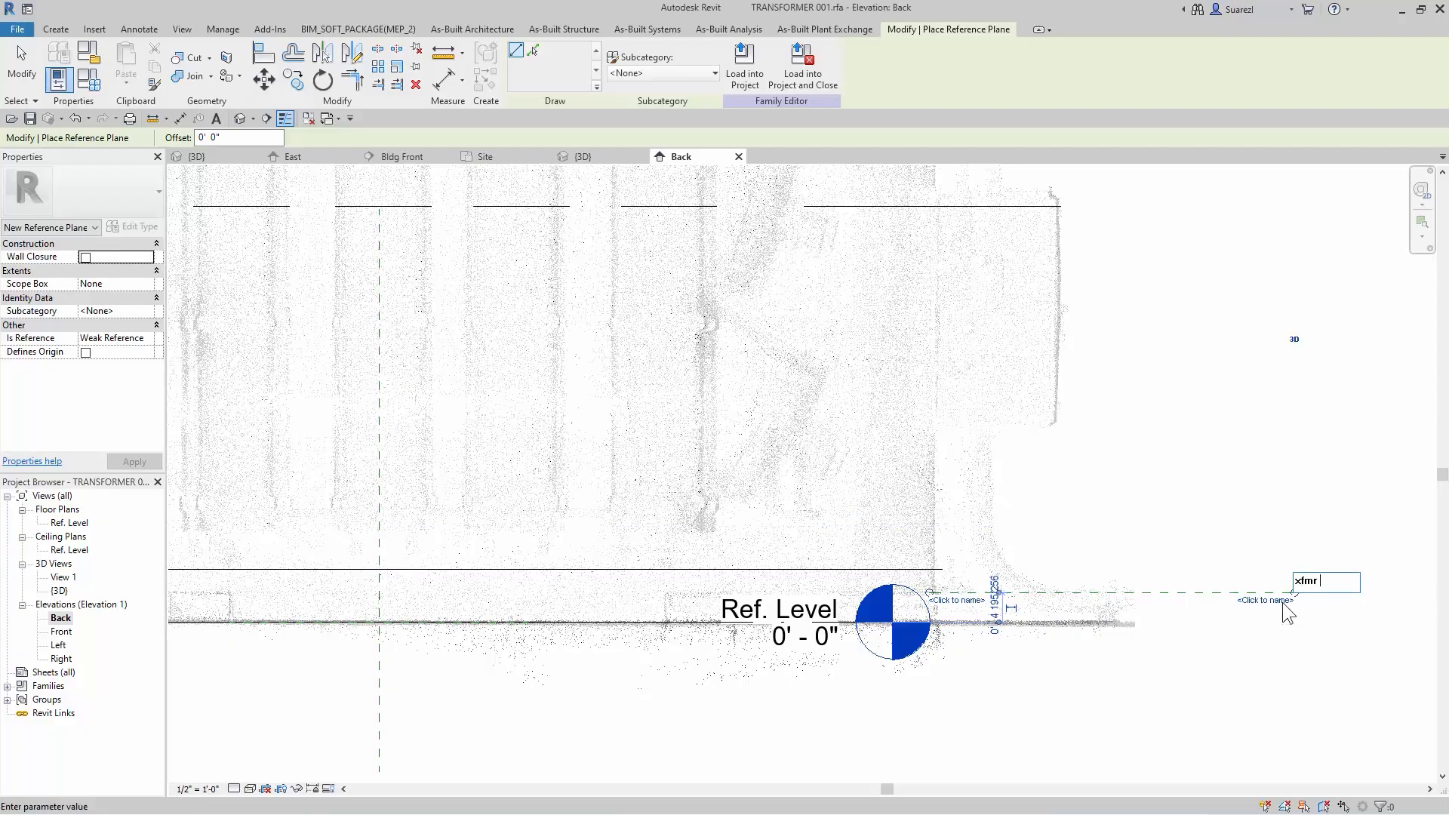
pyautogui.write(' base')
pyautogui.press('Return')
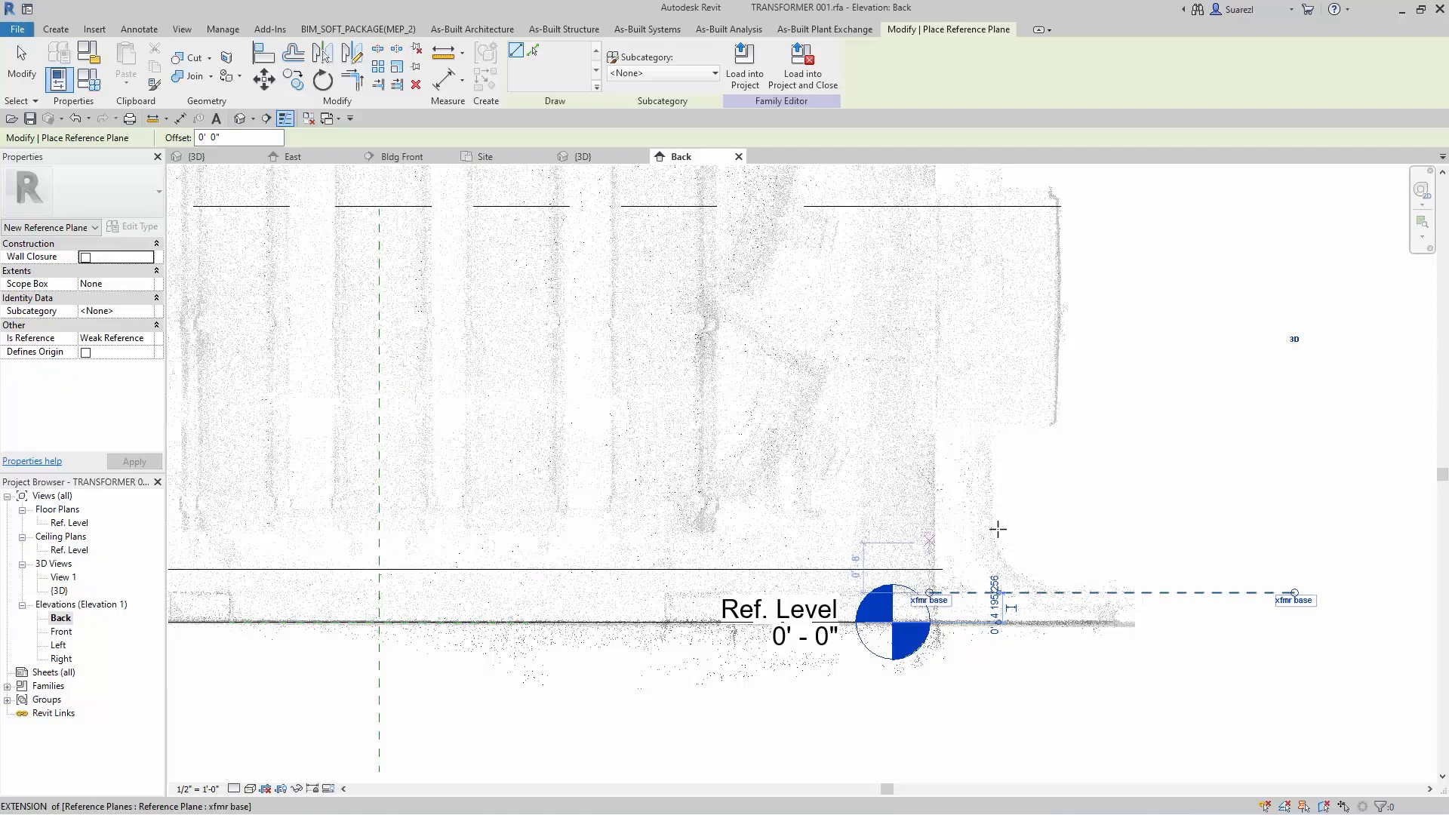
# - Draw a horizontal reference plane at the bottom of the east side box, about 2' 2 3/4" above xfmr base, and name it "east box"
pyautogui.click(1029, 425)
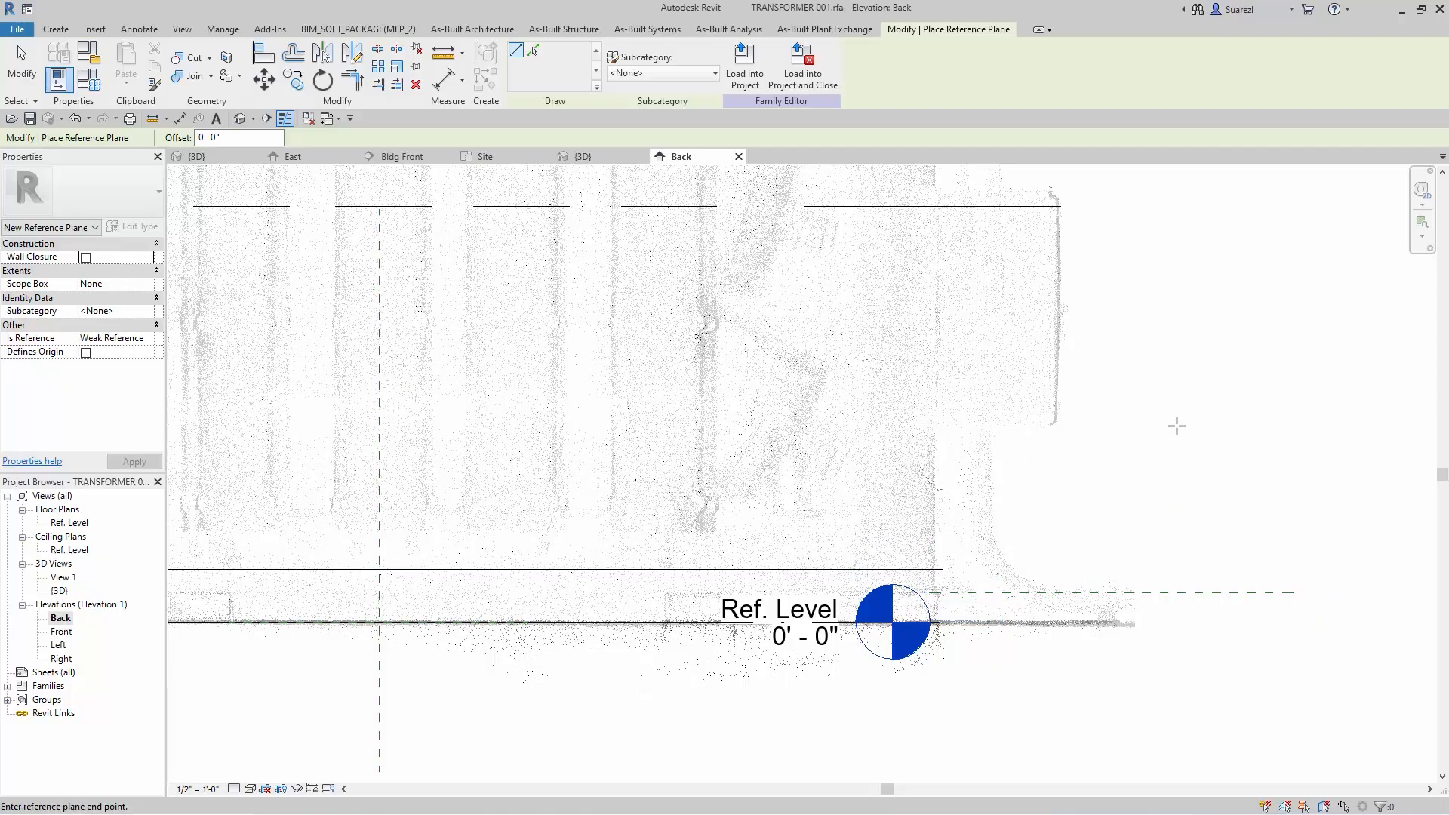
pyautogui.click(1293, 426)
pyautogui.click(1273, 437)
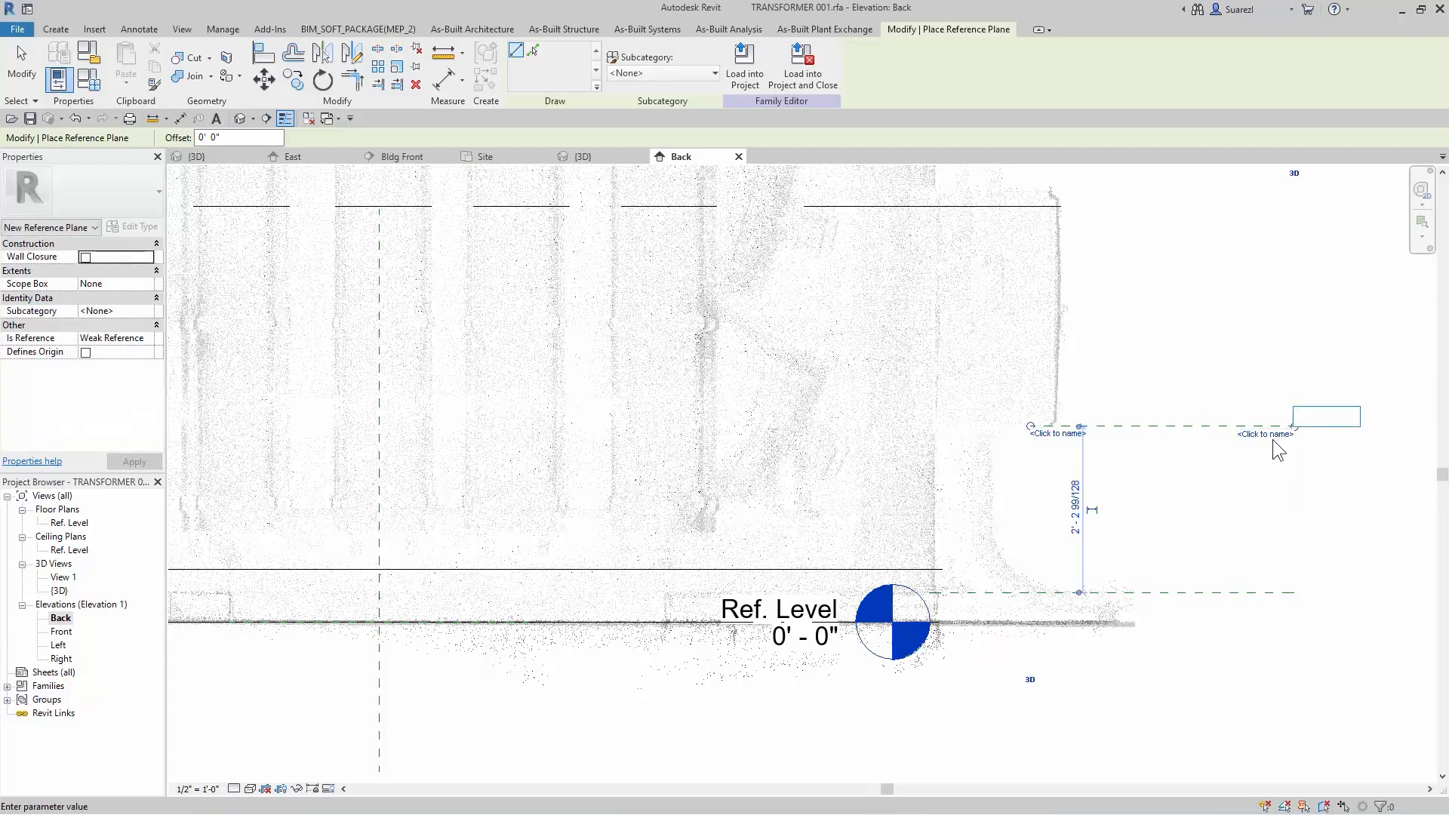
pyautogui.write('wast box')
pyautogui.press('Return')
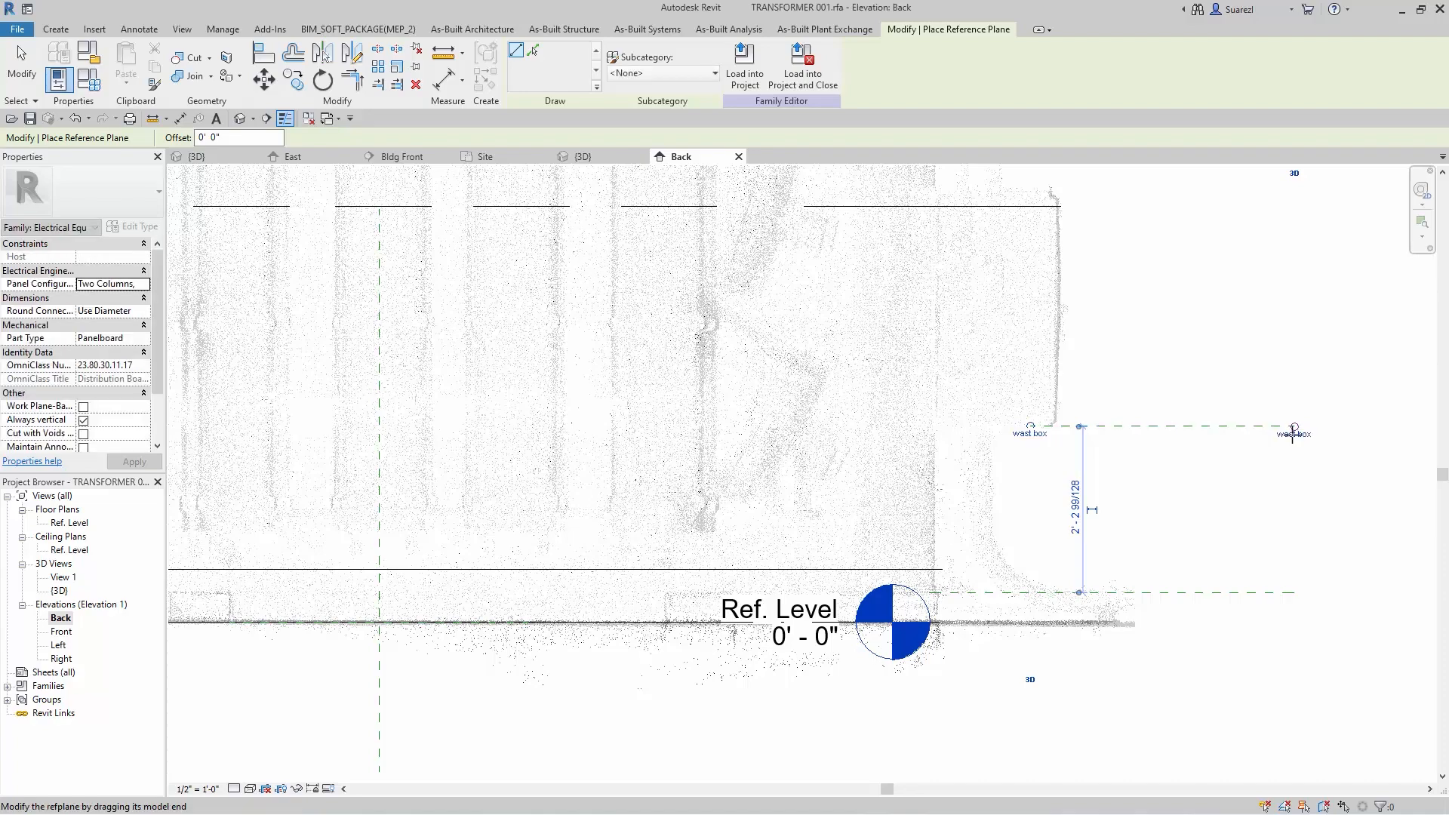
pyautogui.click(1292, 427)
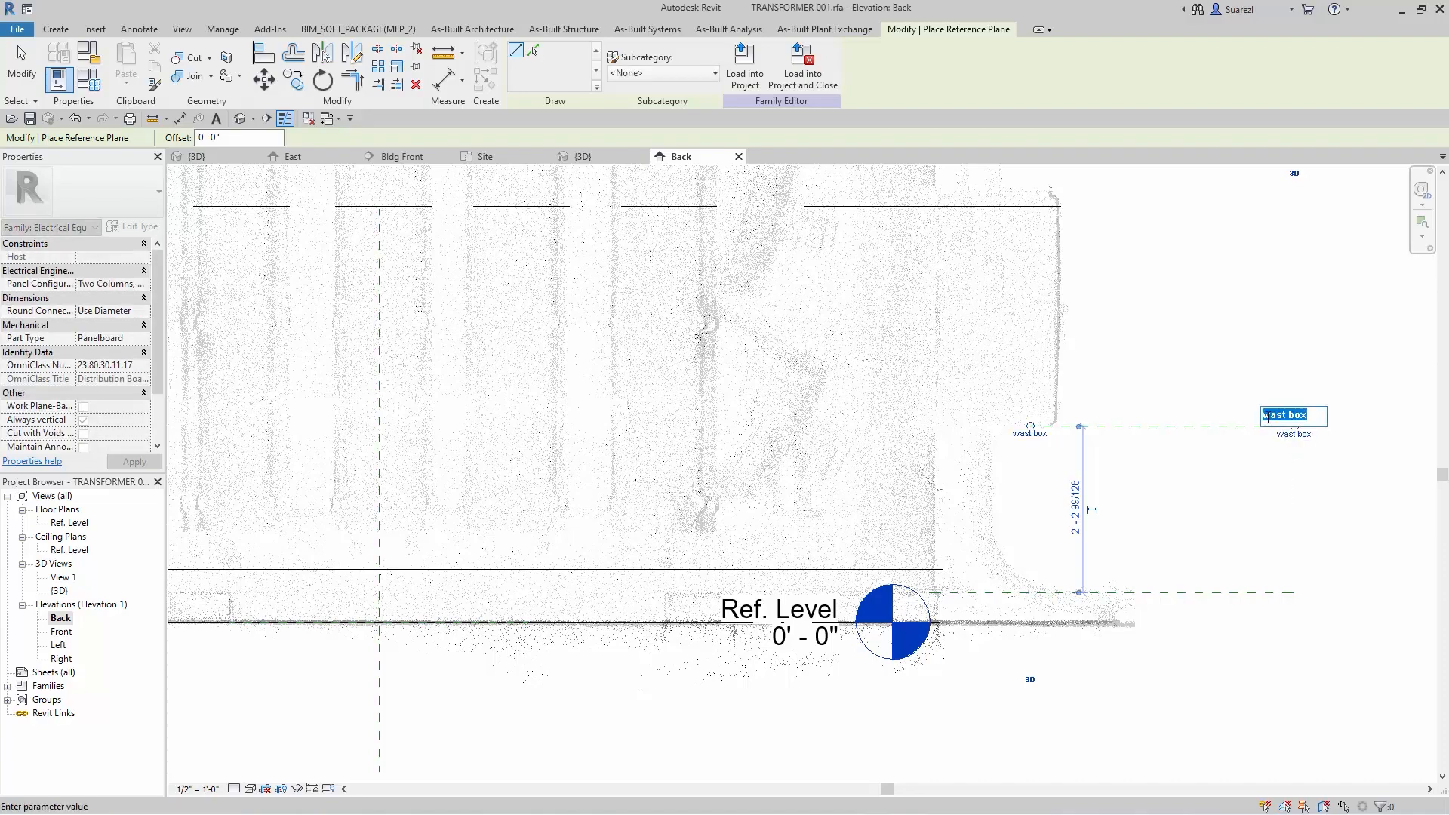
pyautogui.click(1268, 416)
pyautogui.press('Return')
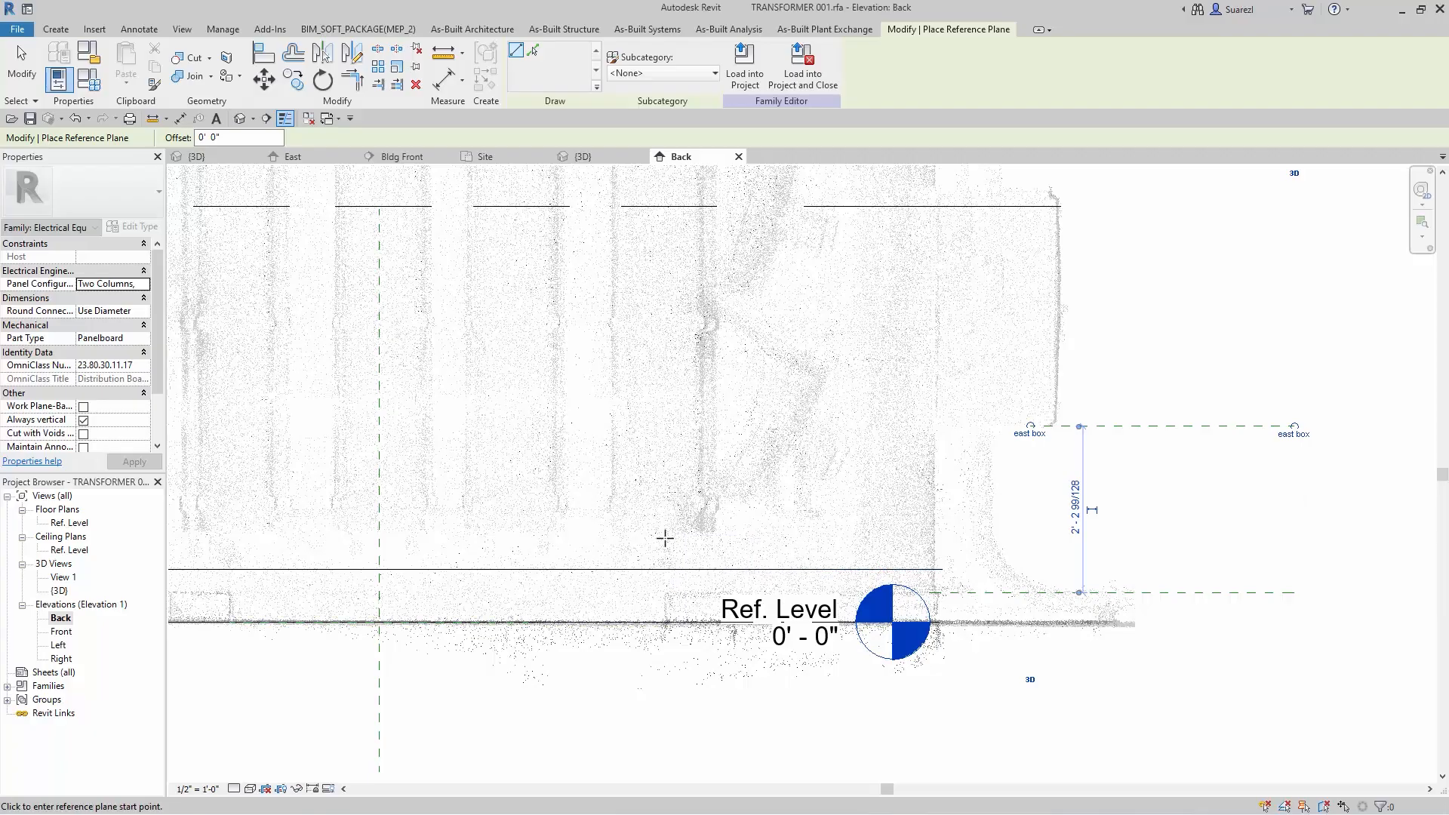
# - Draw a horizontal reference plane at the bottom of the cooling fins, about 9 7/8" above xfmr base, and name it "fins"
pyautogui.click(685, 532)
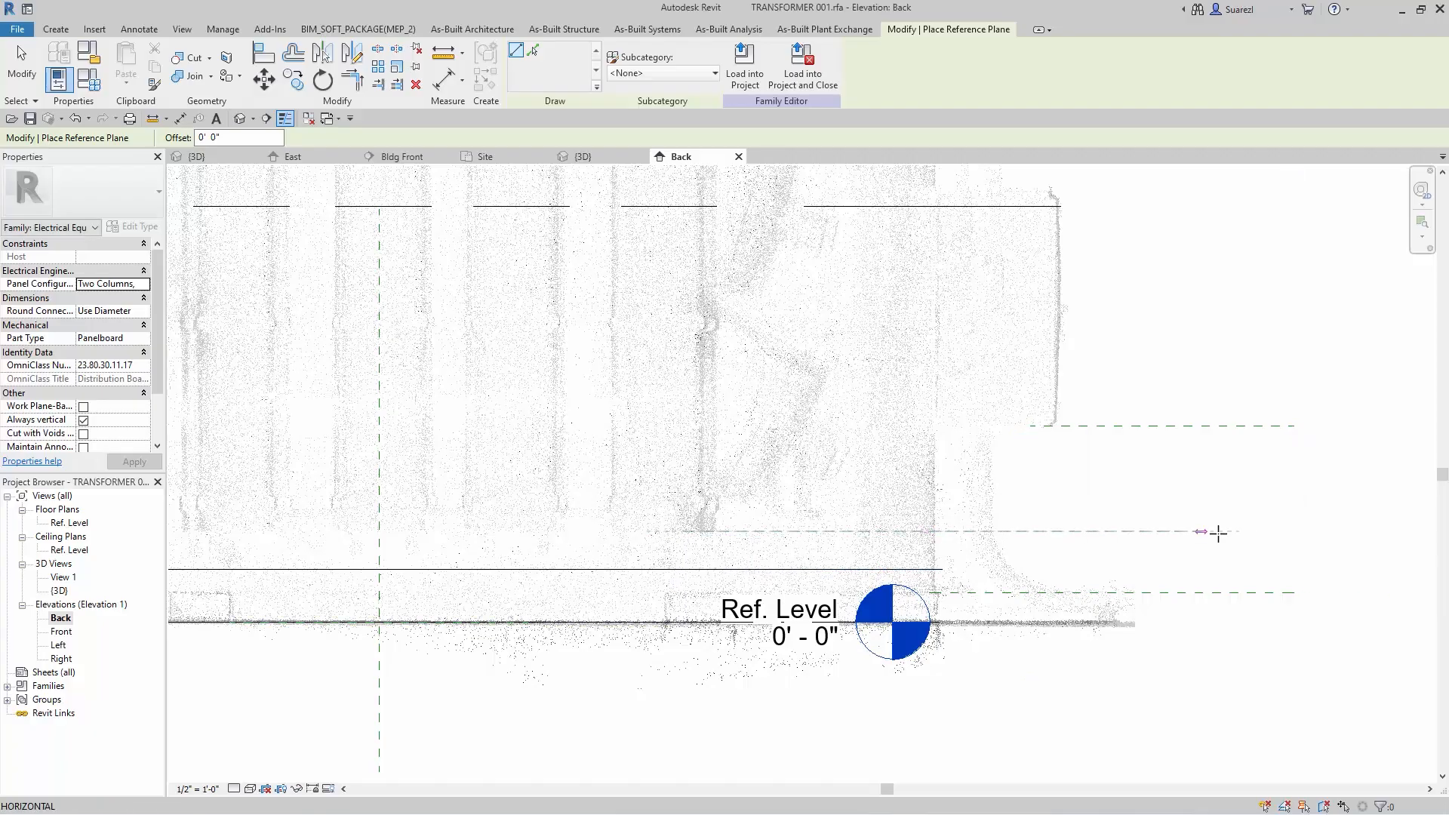
pyautogui.click(1289, 539)
pyautogui.click(1263, 539)
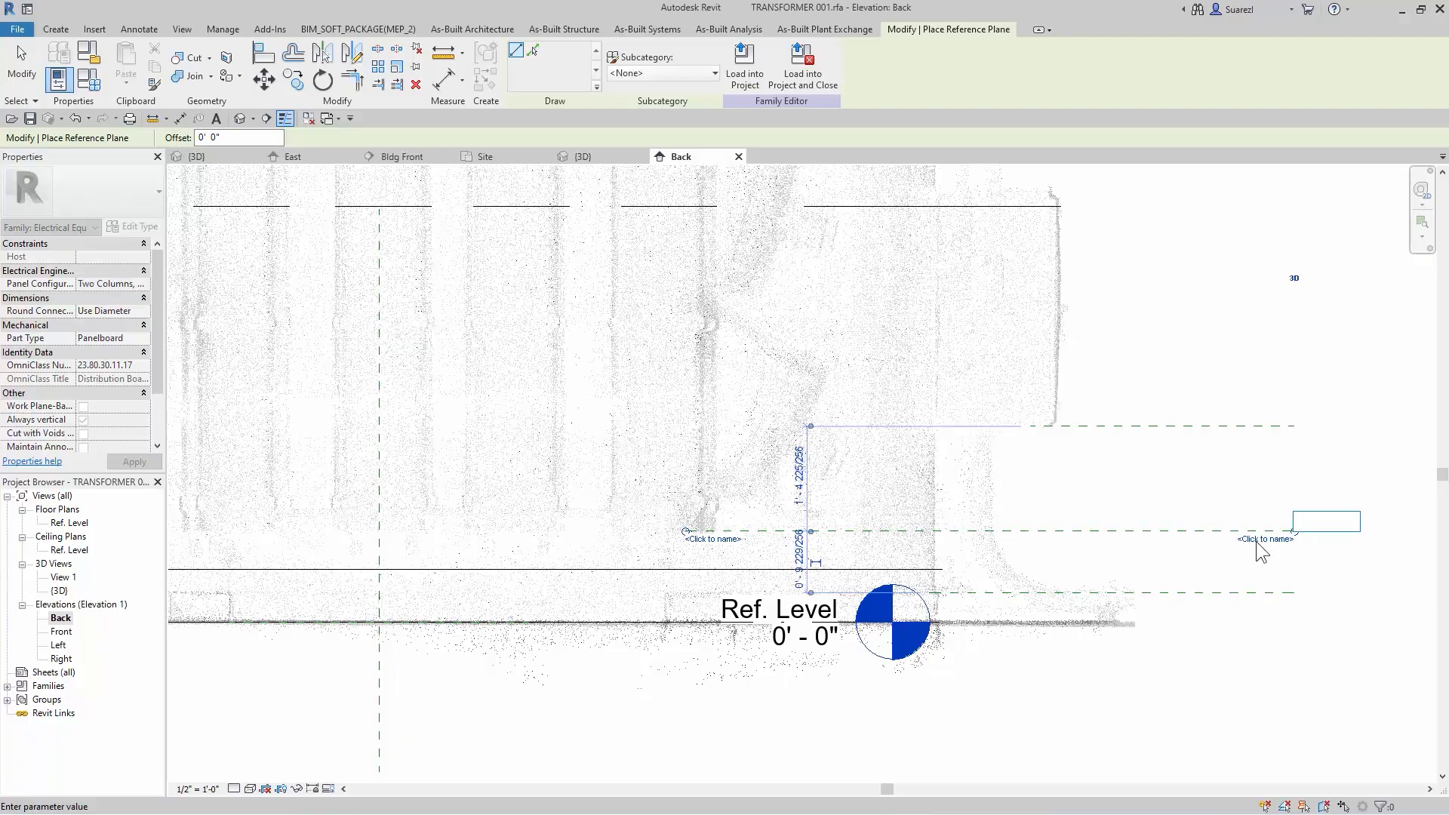
pyautogui.write('fins')
pyautogui.press('Return')
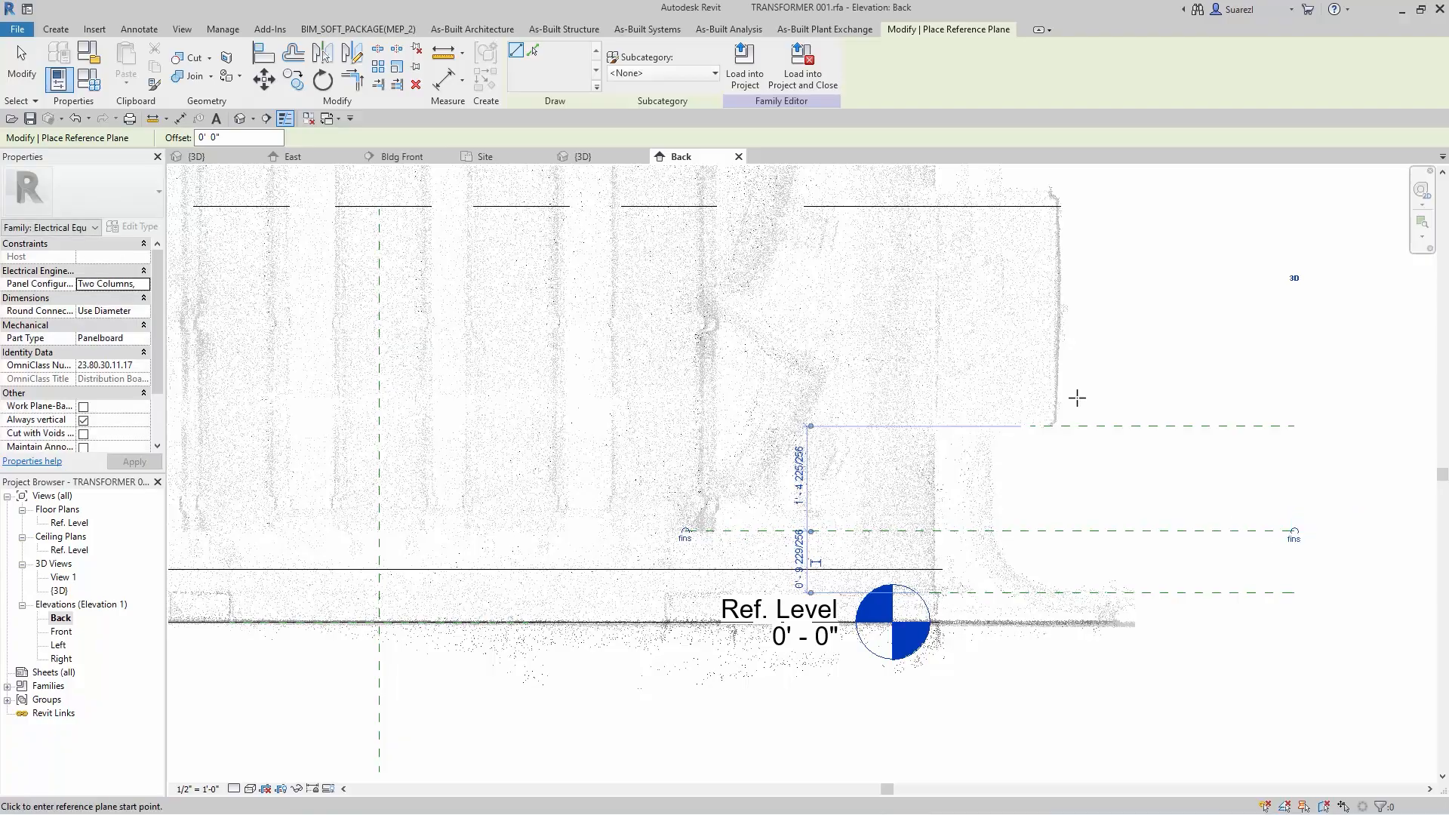
# - Draw a horizontal reference plane at the bottom of the west side box, about 3' 8 3/4" above Ref. Level, and name it "west box"
pyautogui.scroll(-1, 1009, 367)
pyautogui.scroll(-1, 879, 501)
pyautogui.moveTo(885, 512); pyautogui.dragTo(1058, 633, button='middle')
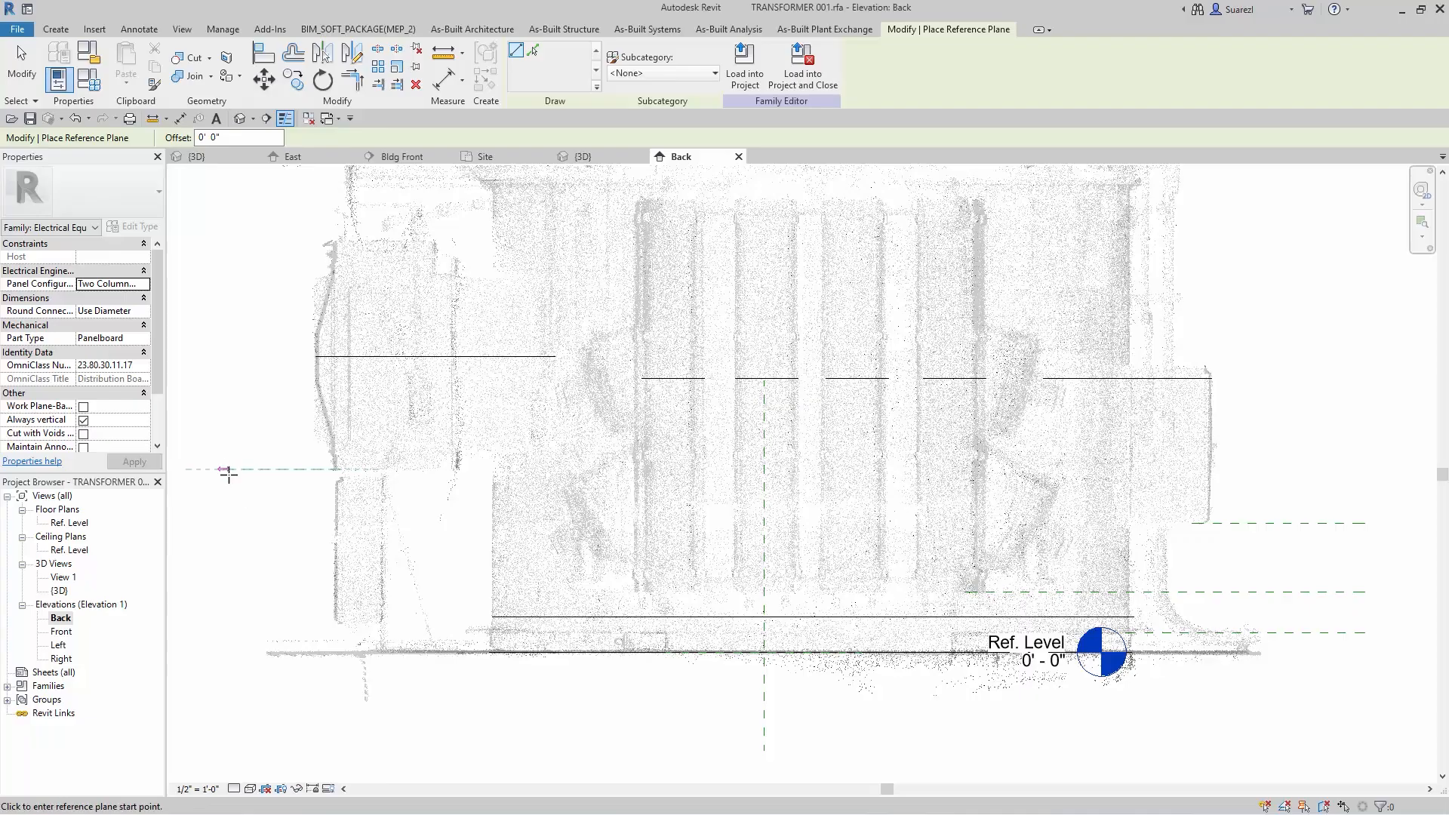
pyautogui.click(254, 468)
pyautogui.click(245, 463)
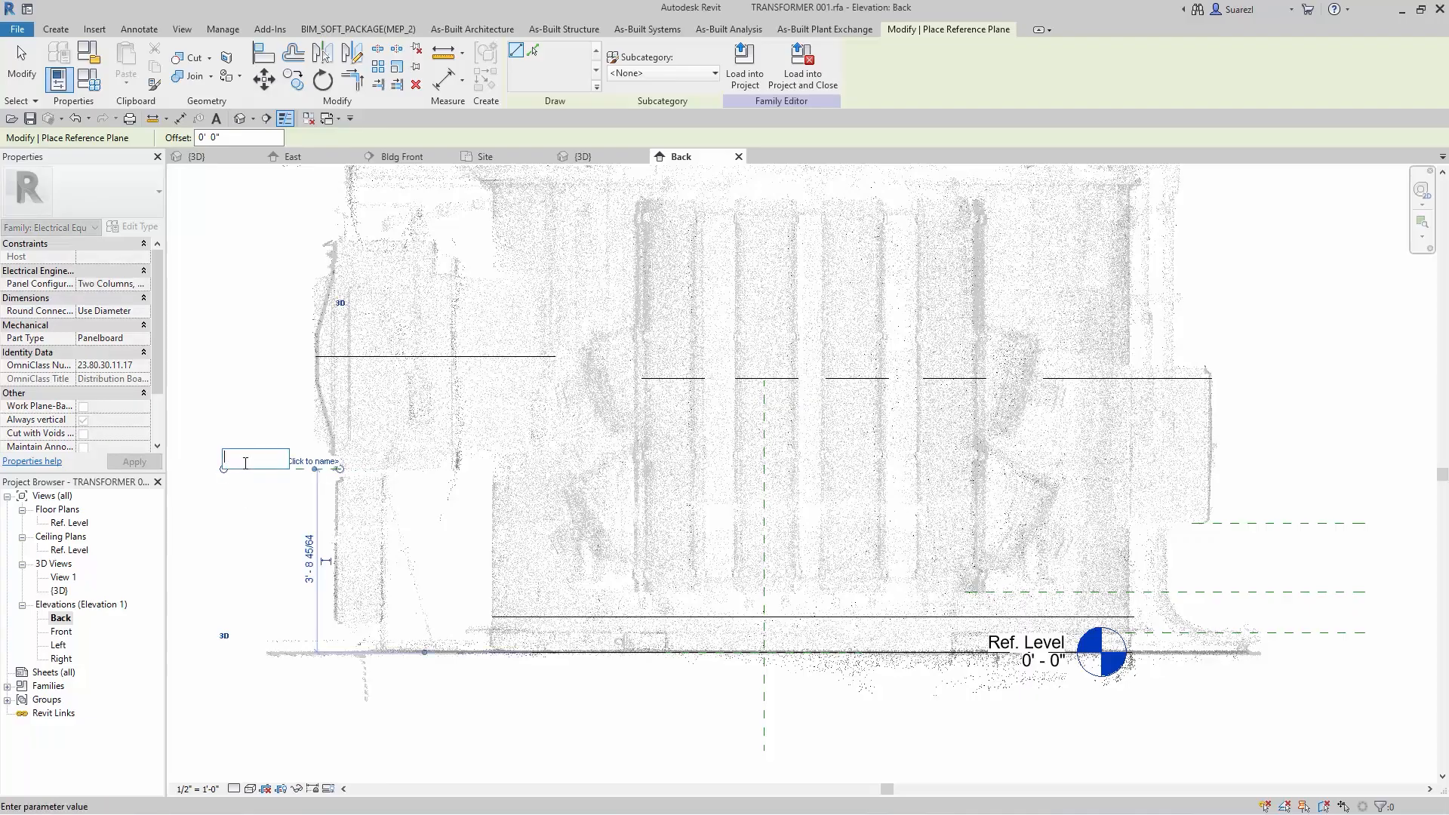
pyautogui.write('west box')
pyautogui.press('Return')
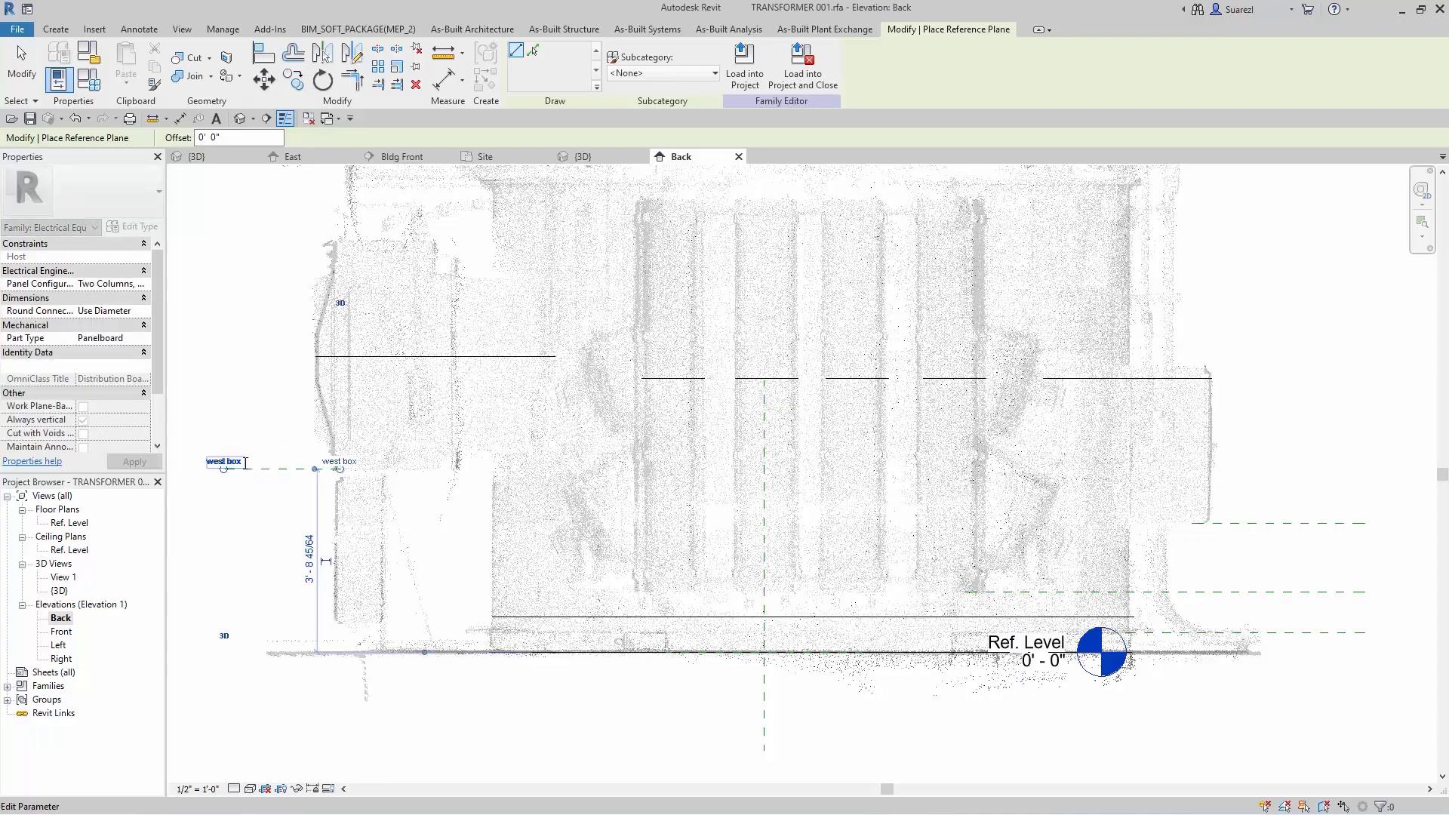
# - In the Ref. Level floor plan, draw a horizontal reference plane at the cylinder's lower end, about 2' 4" below the base outline, and name it "cylinder"
pyautogui.scroll(-3, 805, 426)
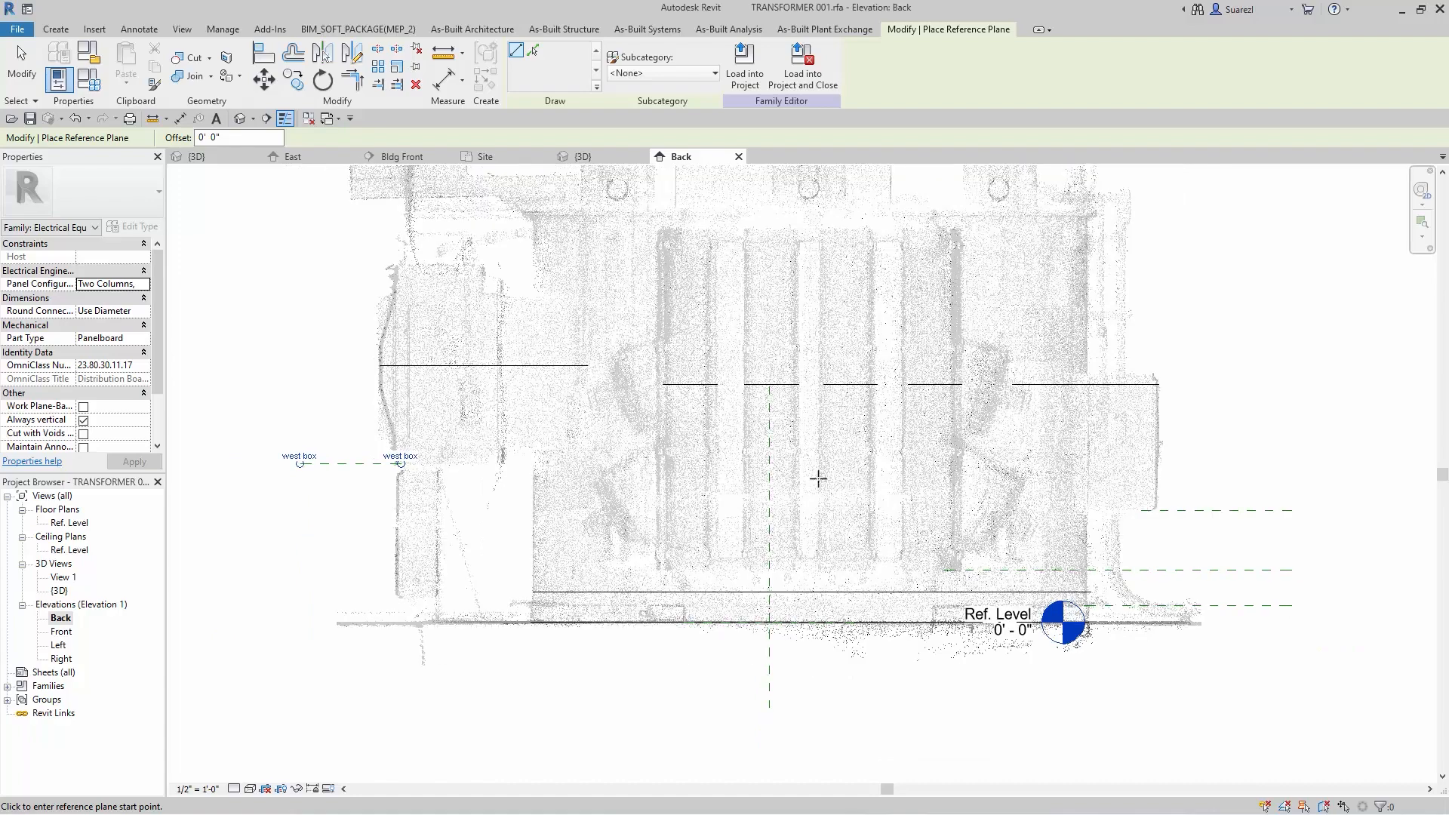
pyautogui.moveTo(795, 491); pyautogui.dragTo(764, 509, button='middle')
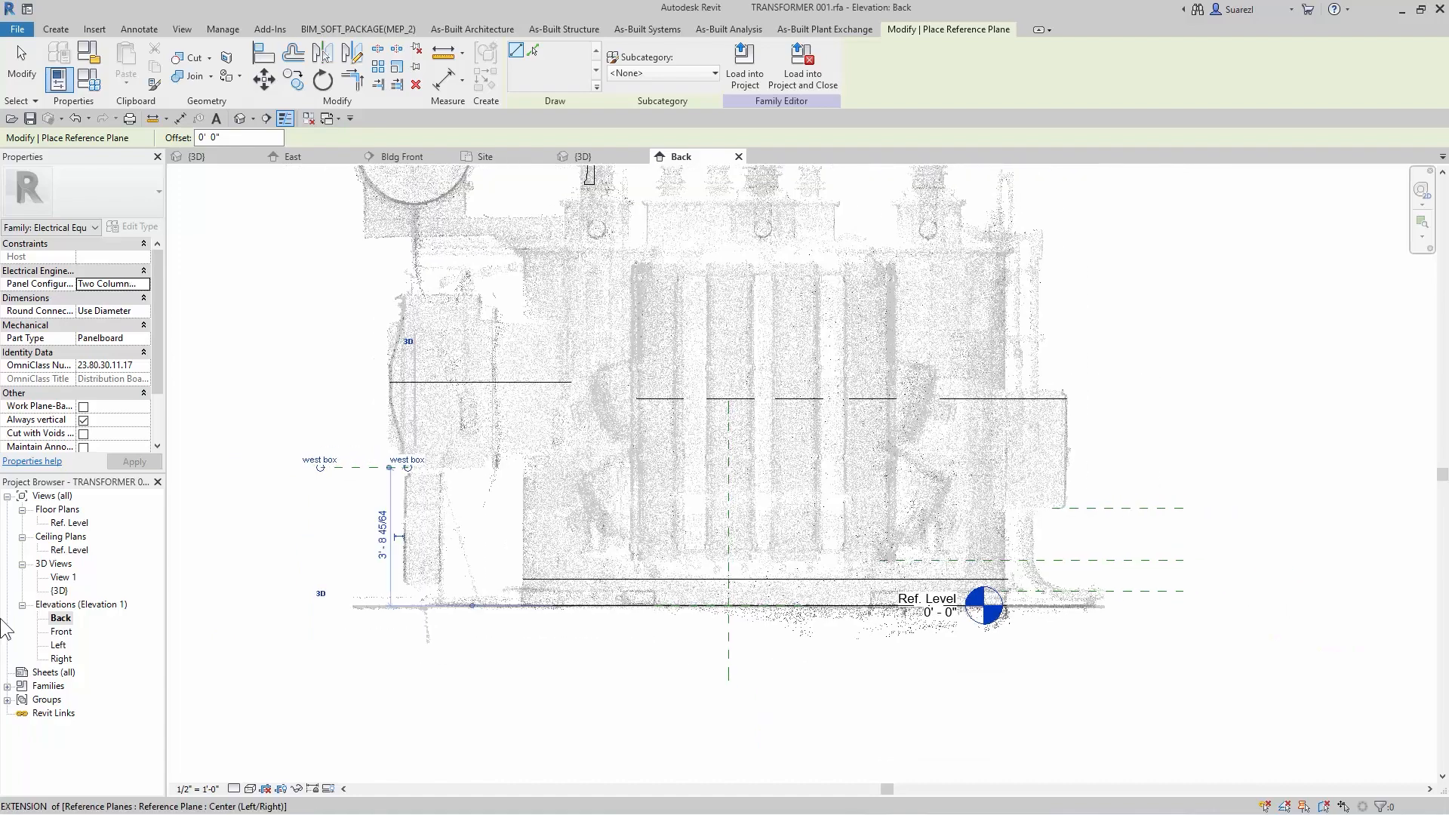
pyautogui.doubleClick(69, 522)
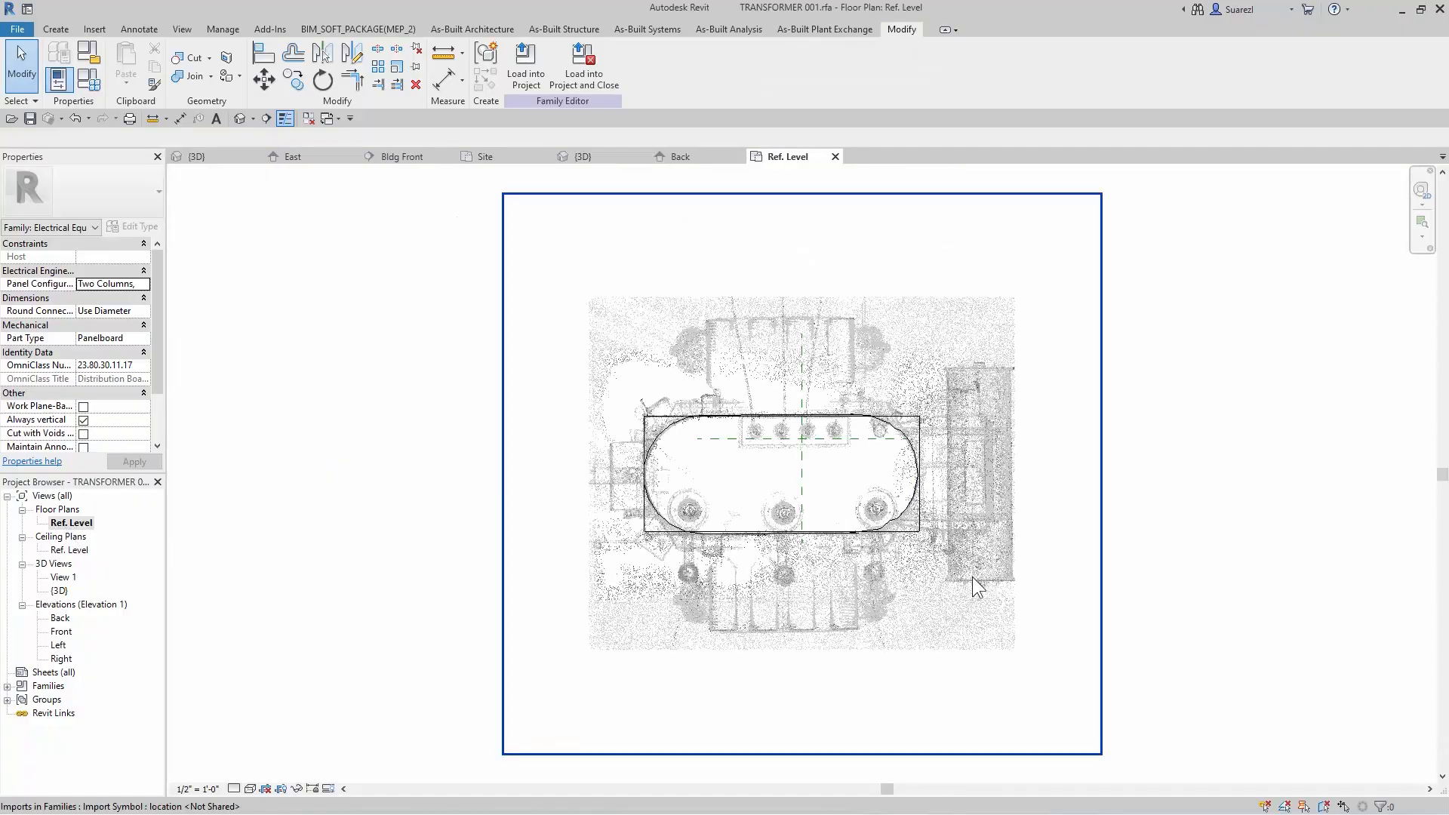
pyautogui.click(64, 31)
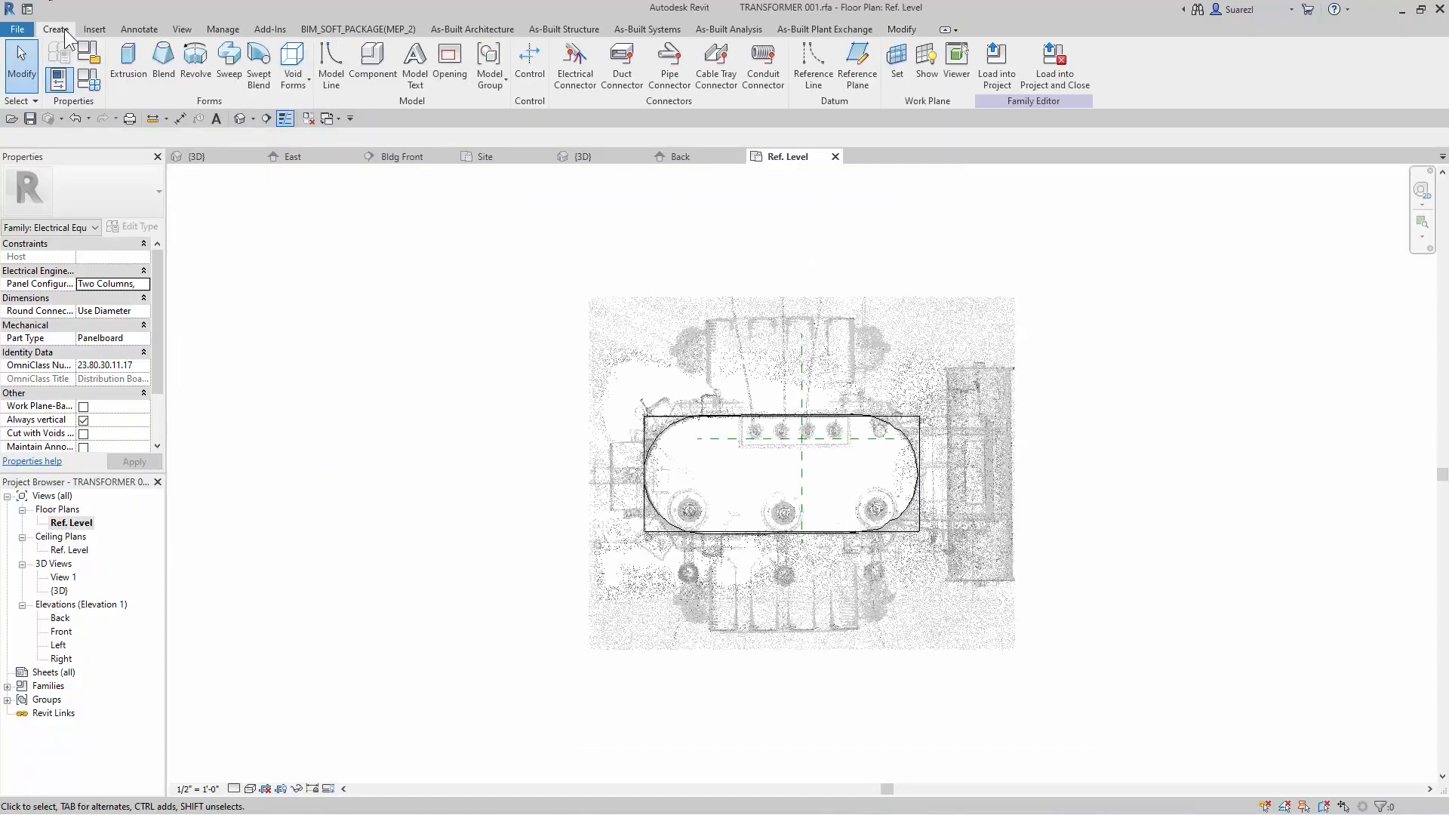
pyautogui.click(857, 64)
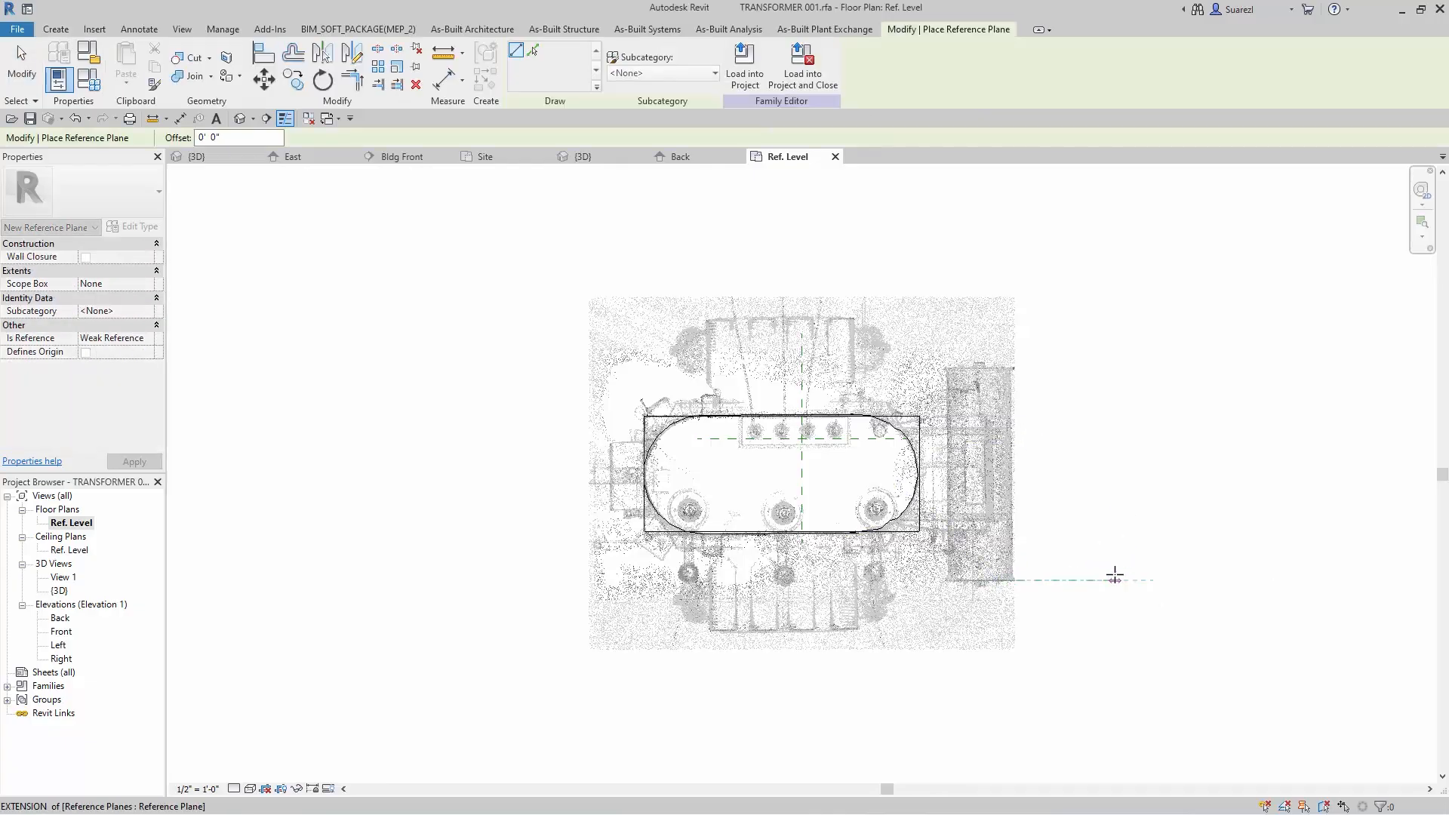
pyautogui.click(1115, 579)
pyautogui.click(996, 580)
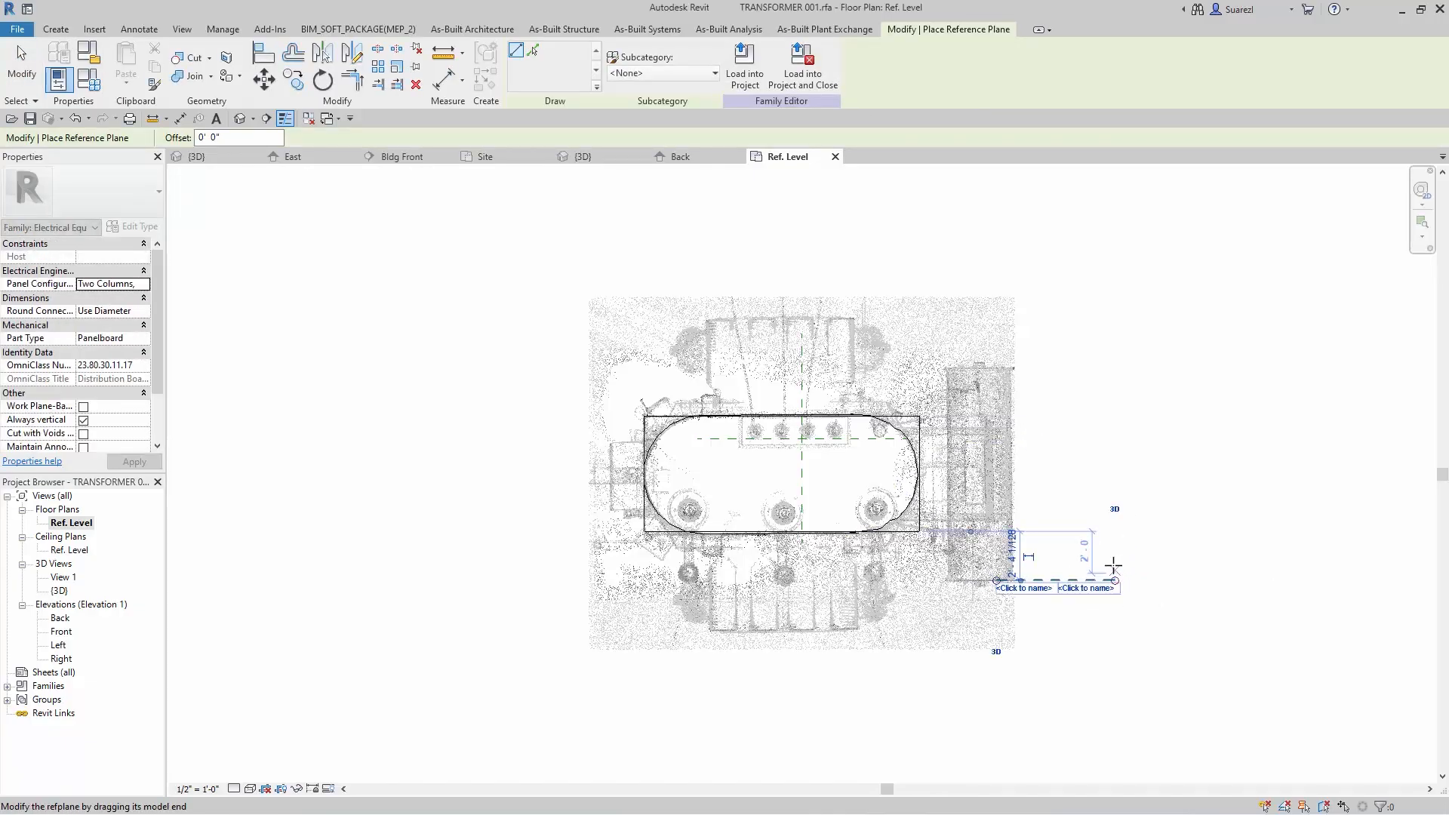
pyautogui.click(1085, 588)
pyautogui.write('cylinder')
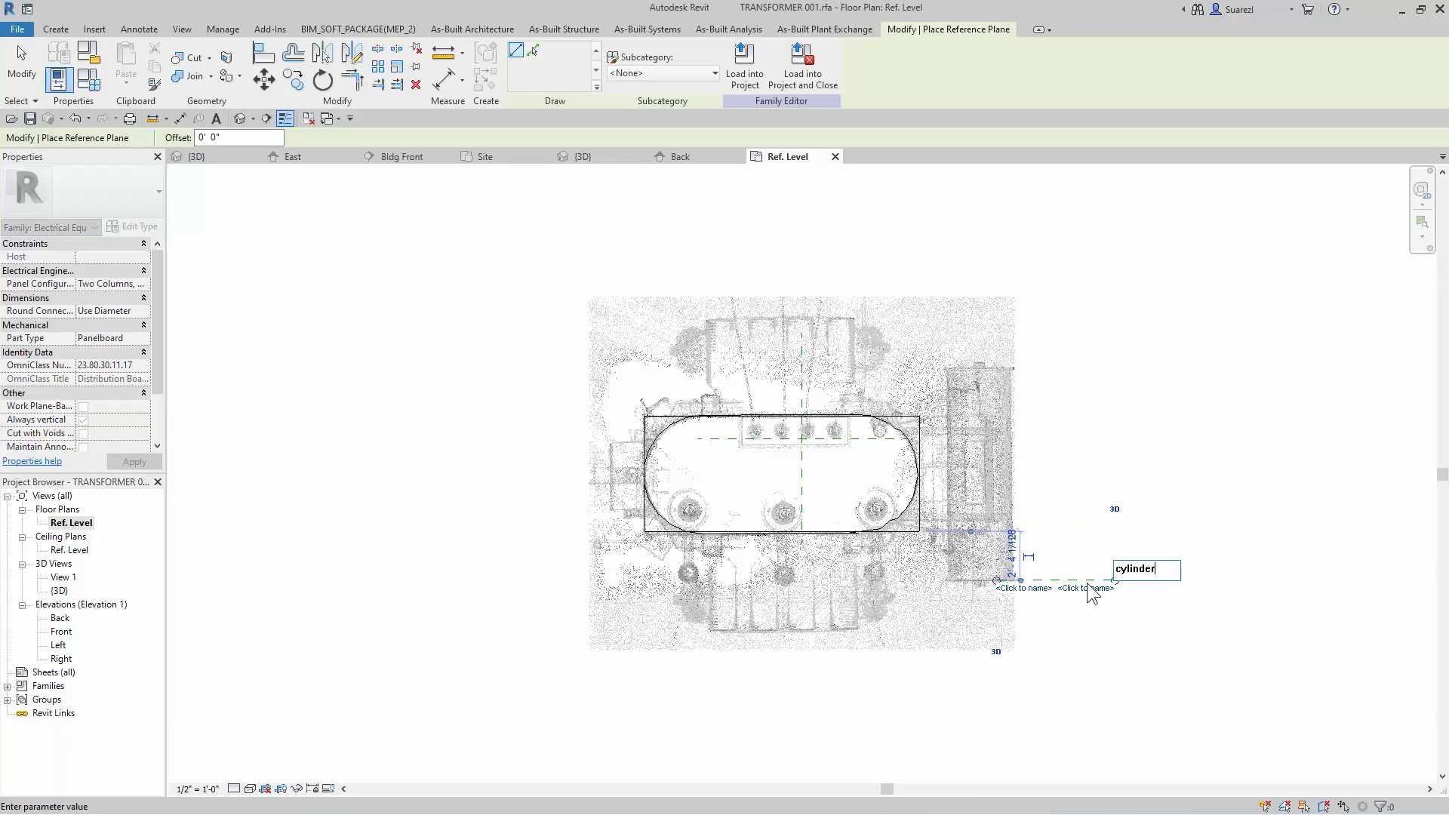
pyautogui.press('Return')
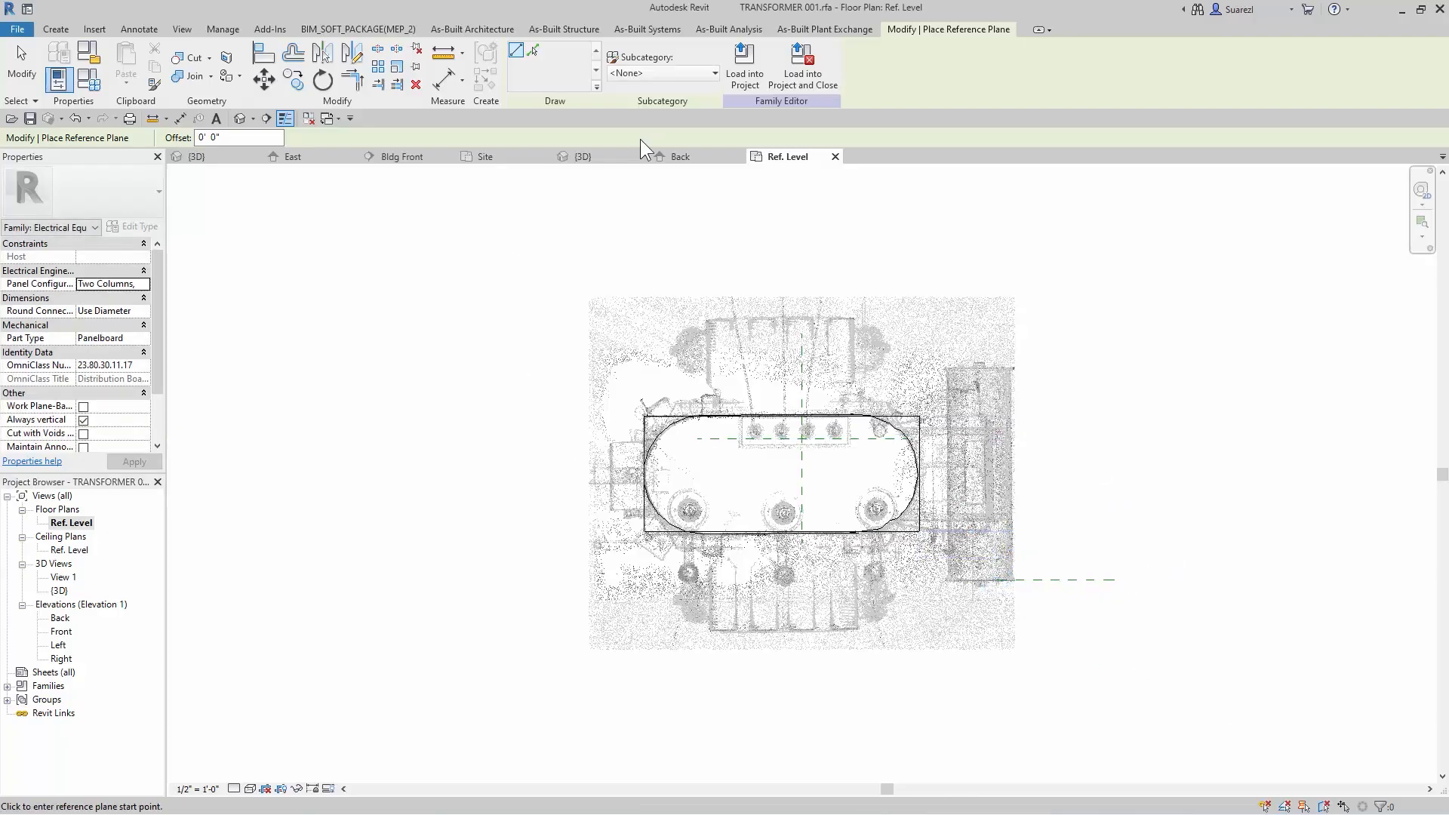
# - In the 3D view, set the work plane to Level : Ref. Level
pyautogui.click(582, 156)
pyautogui.moveTo(870, 579); pyautogui.dragTo(973, 623, button='middle')
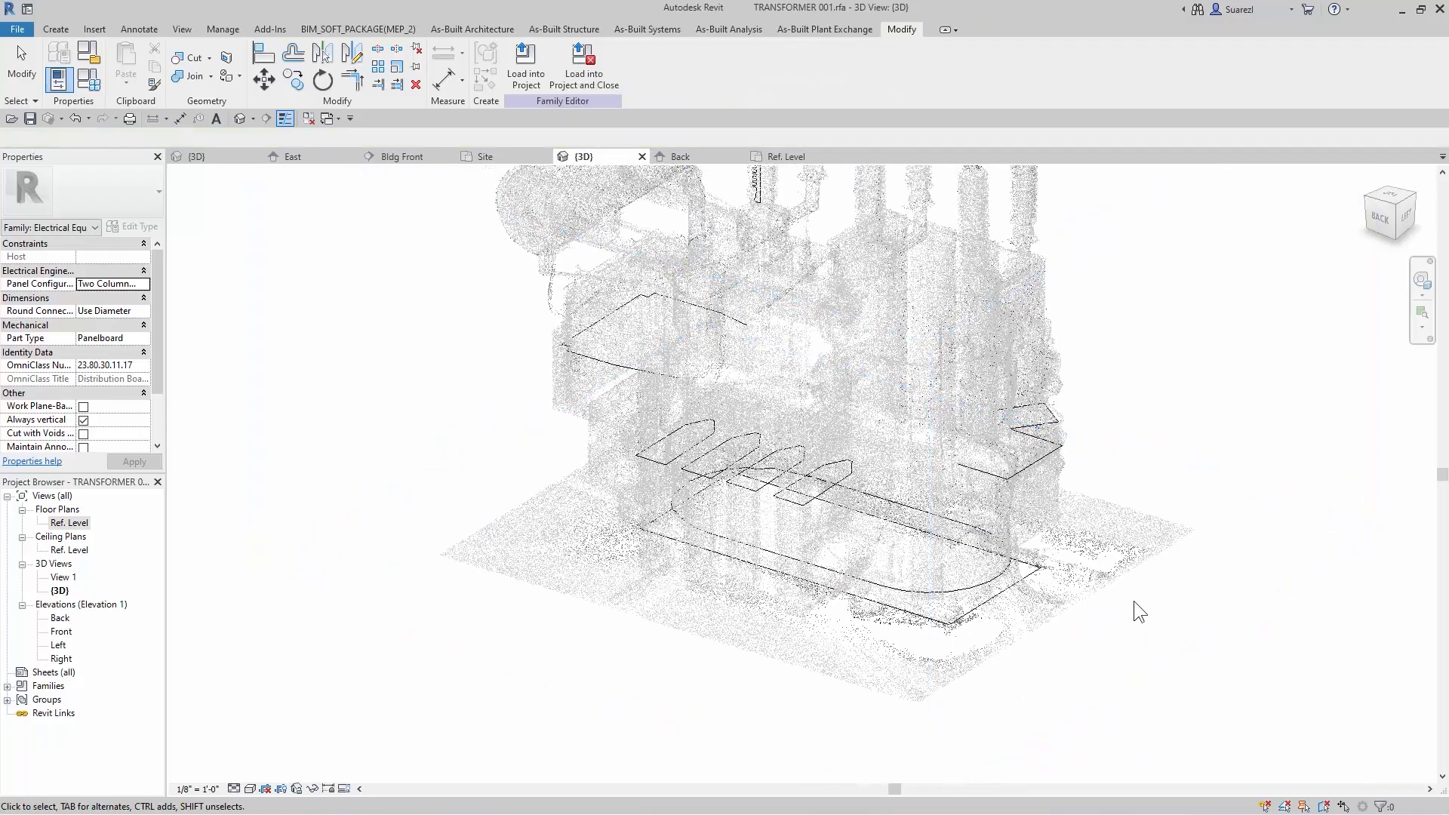
pyautogui.scroll(-1, 1135, 610)
pyautogui.moveTo(1138, 613); pyautogui.dragTo(1034, 633, button='middle')
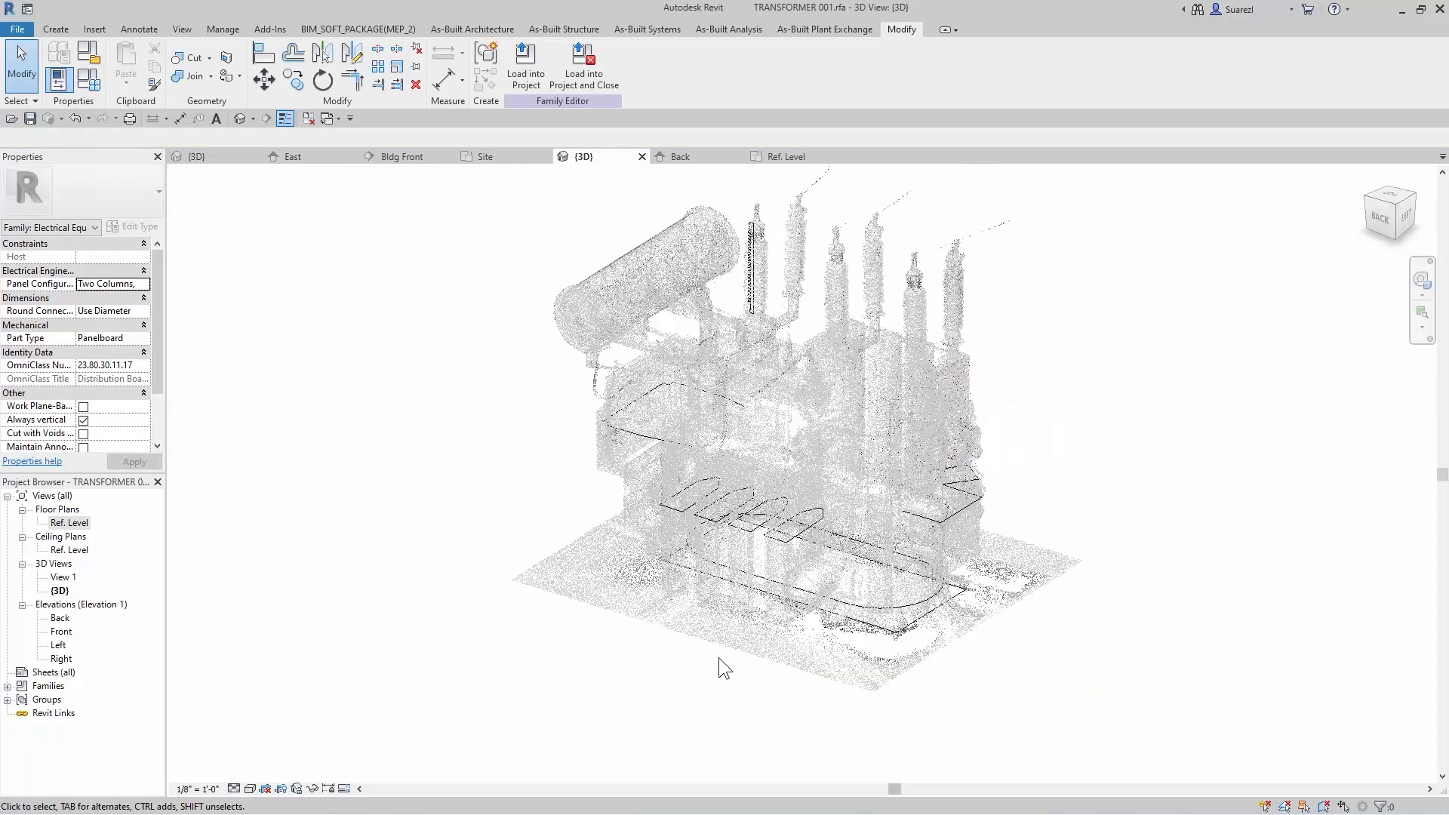
pyautogui.click(58, 30)
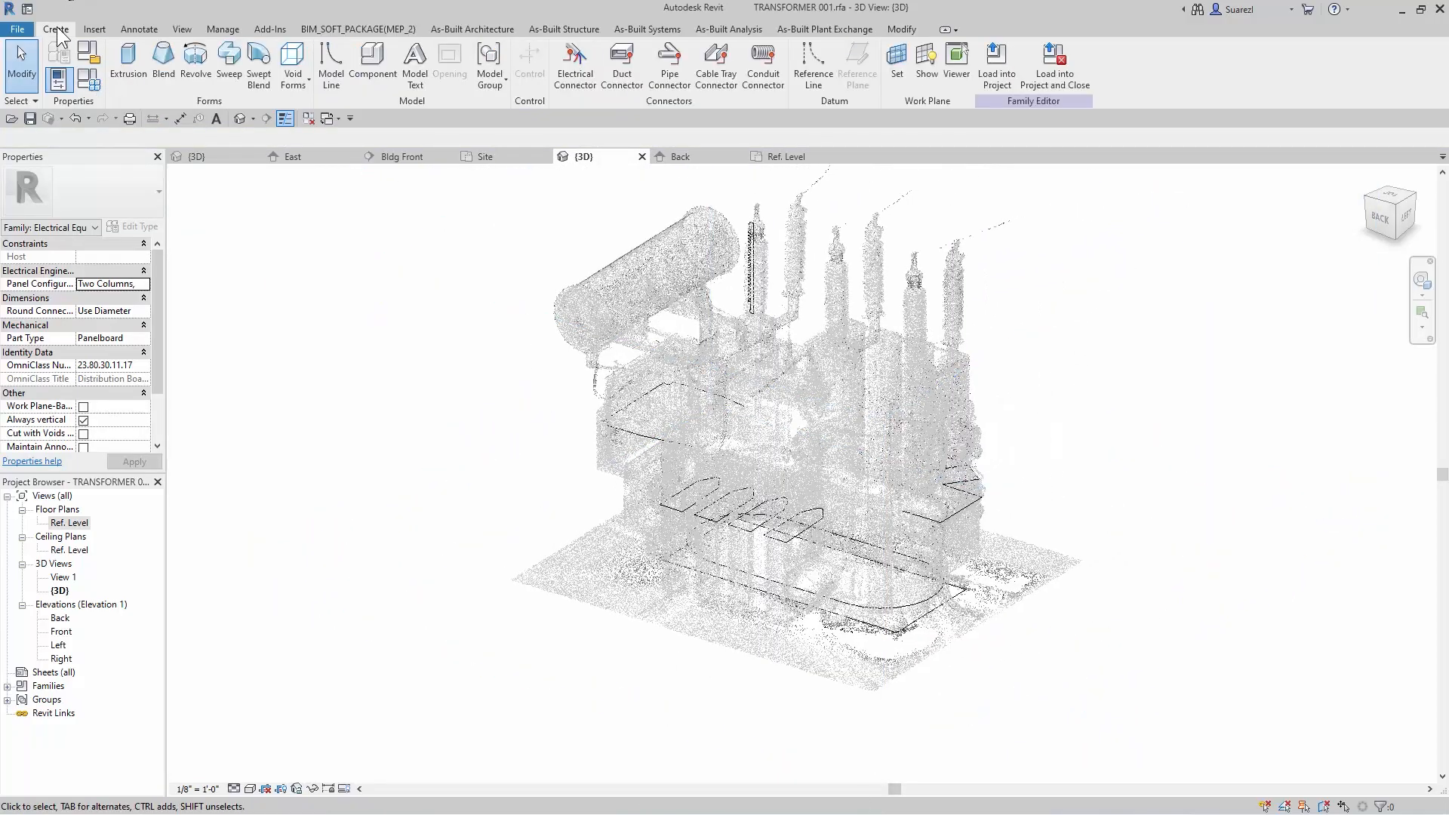
pyautogui.click(903, 74)
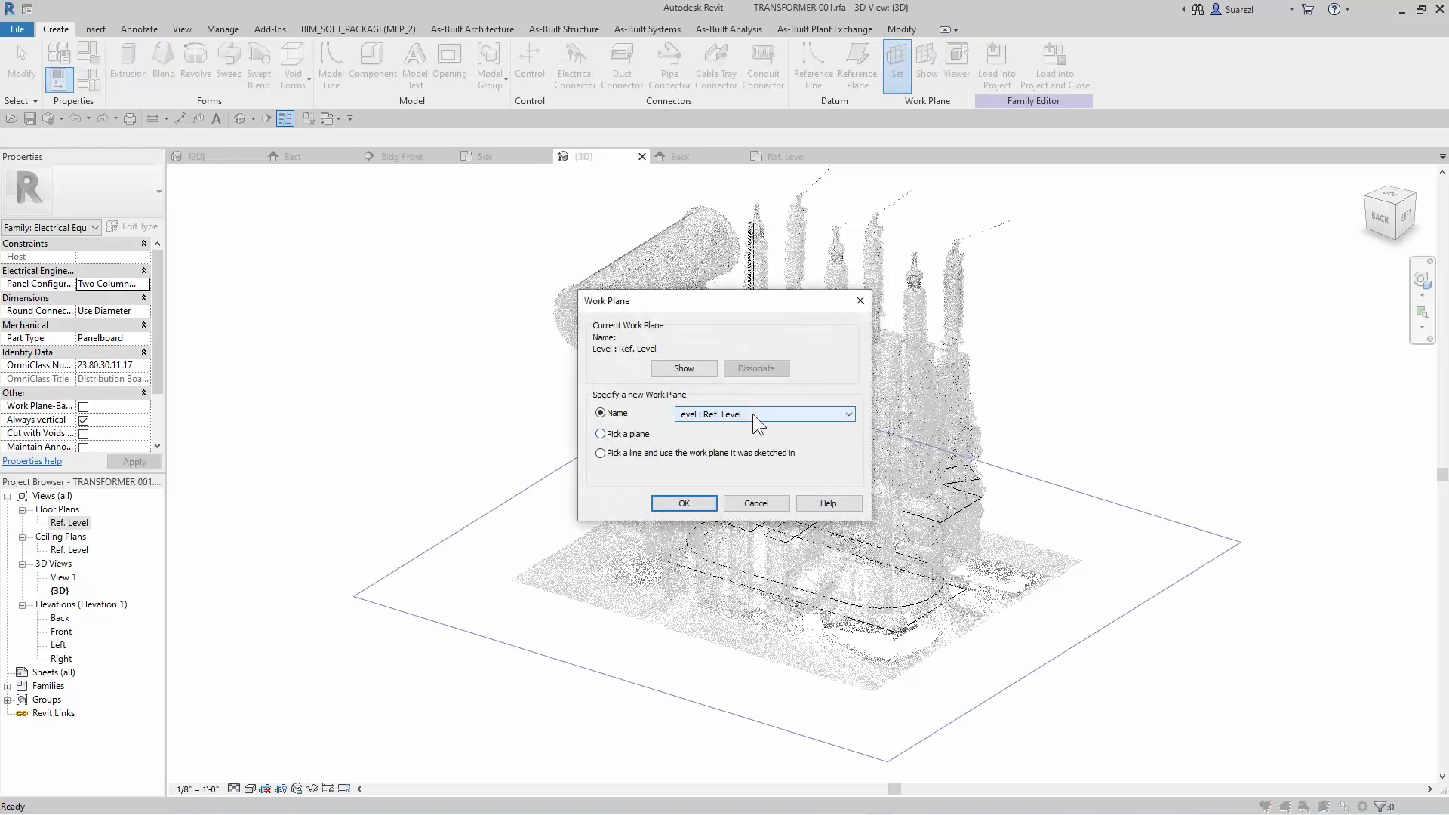
pyautogui.click(683, 503)
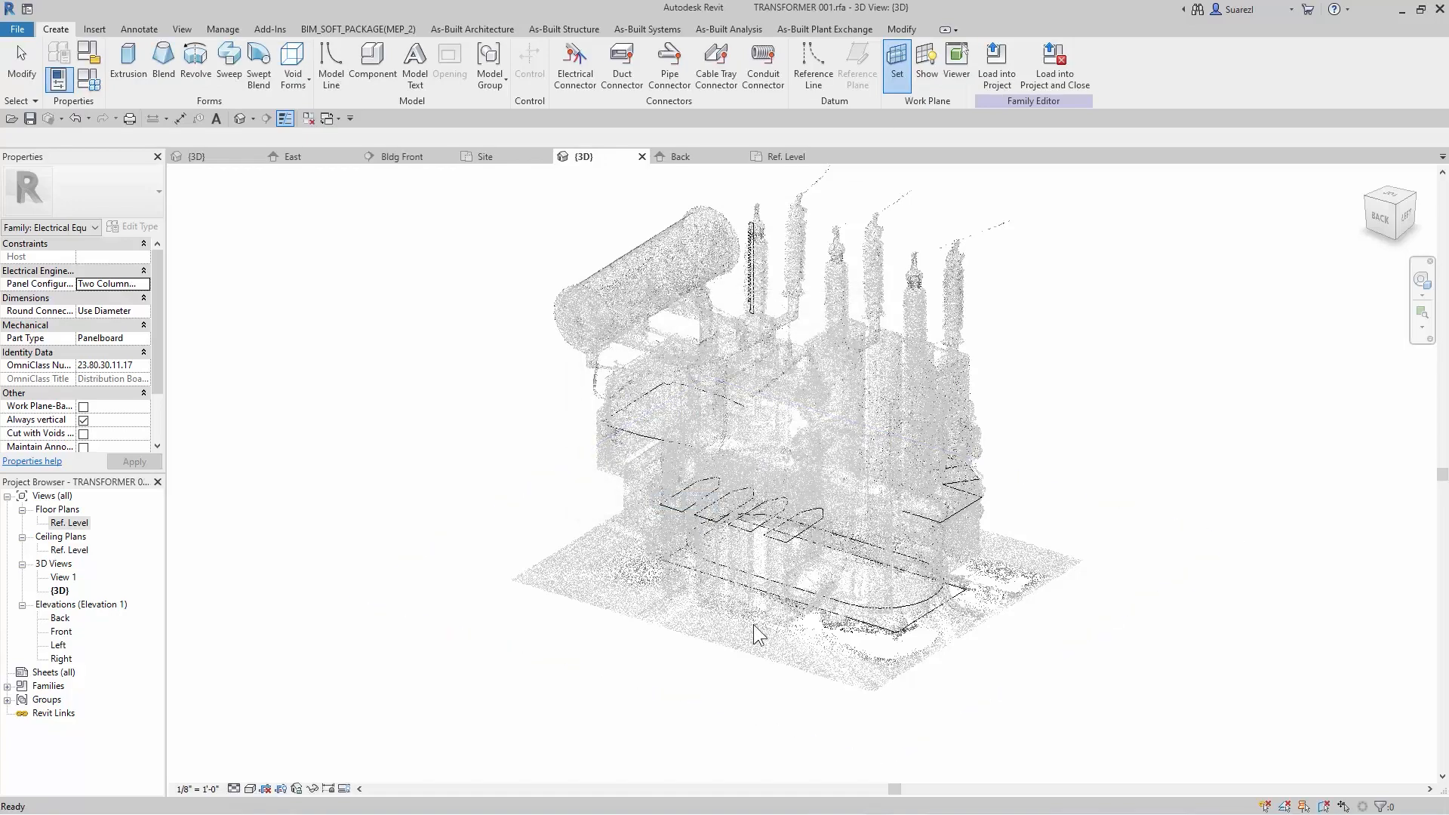
# - Create an extrusion from the chain of lines forming the rectangular base outline, with its end at 0' 2"
pyautogui.click(130, 79)
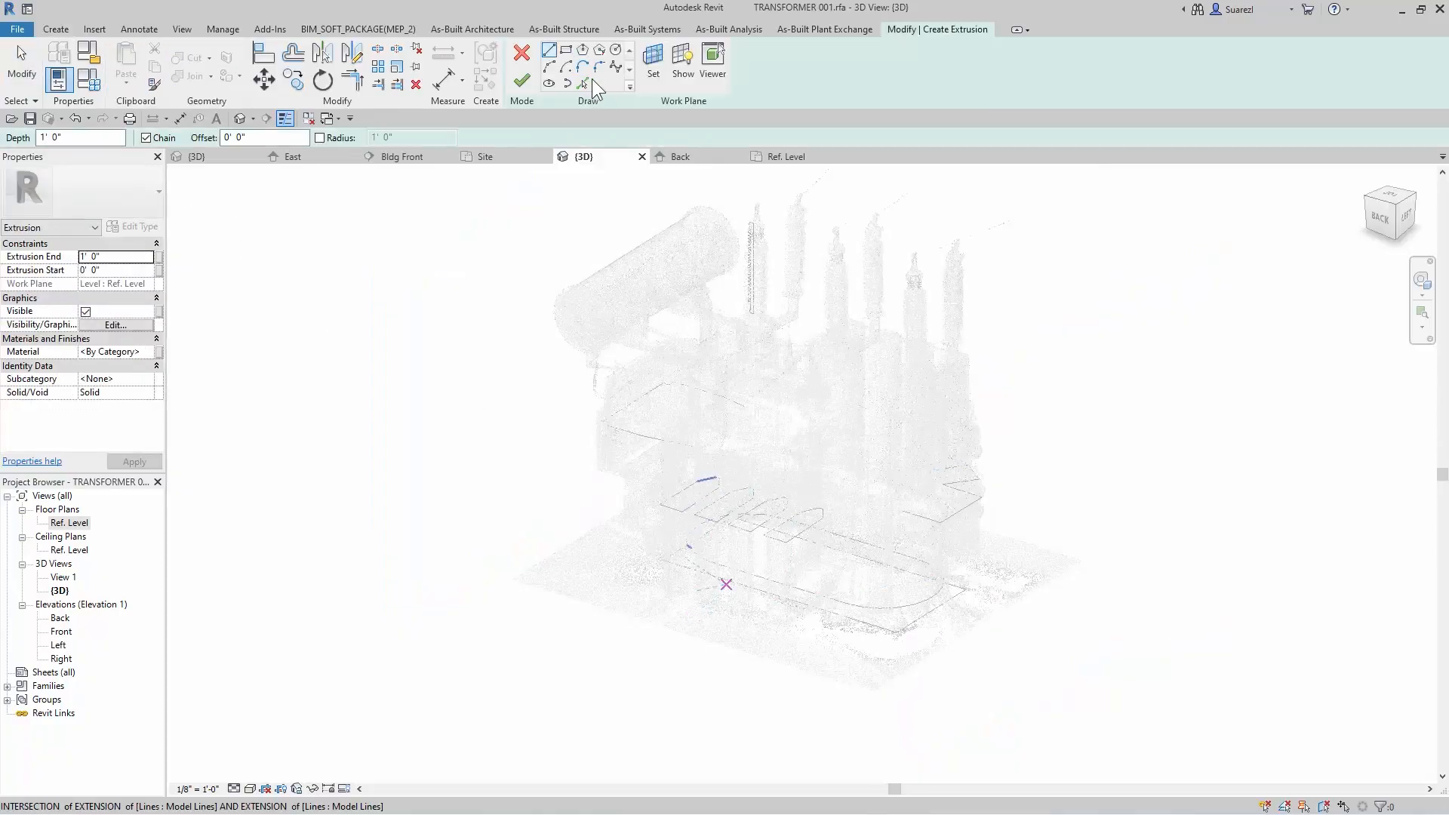
pyautogui.click(587, 80)
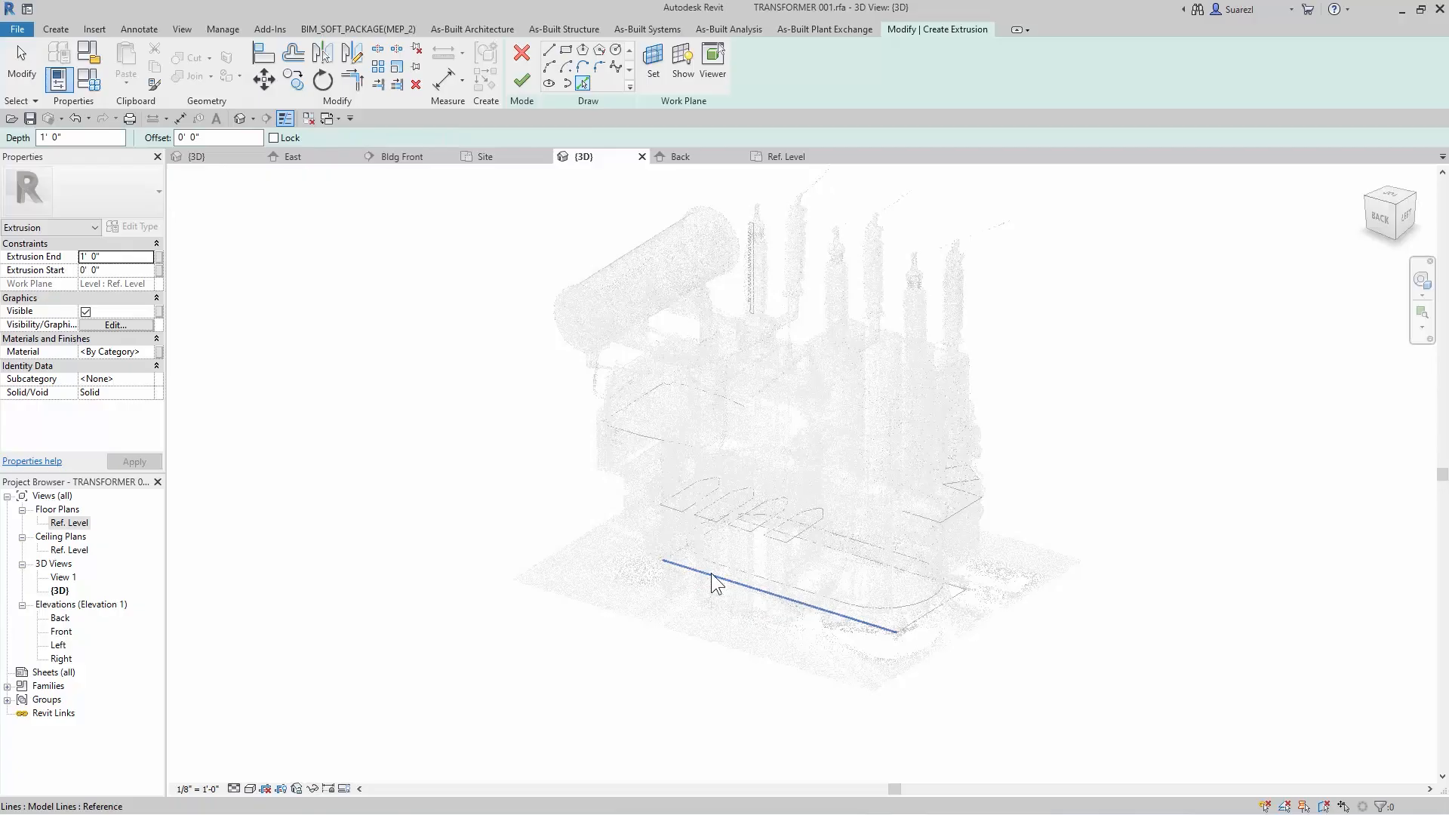
pyautogui.press('Tab')
pyautogui.click(711, 573)
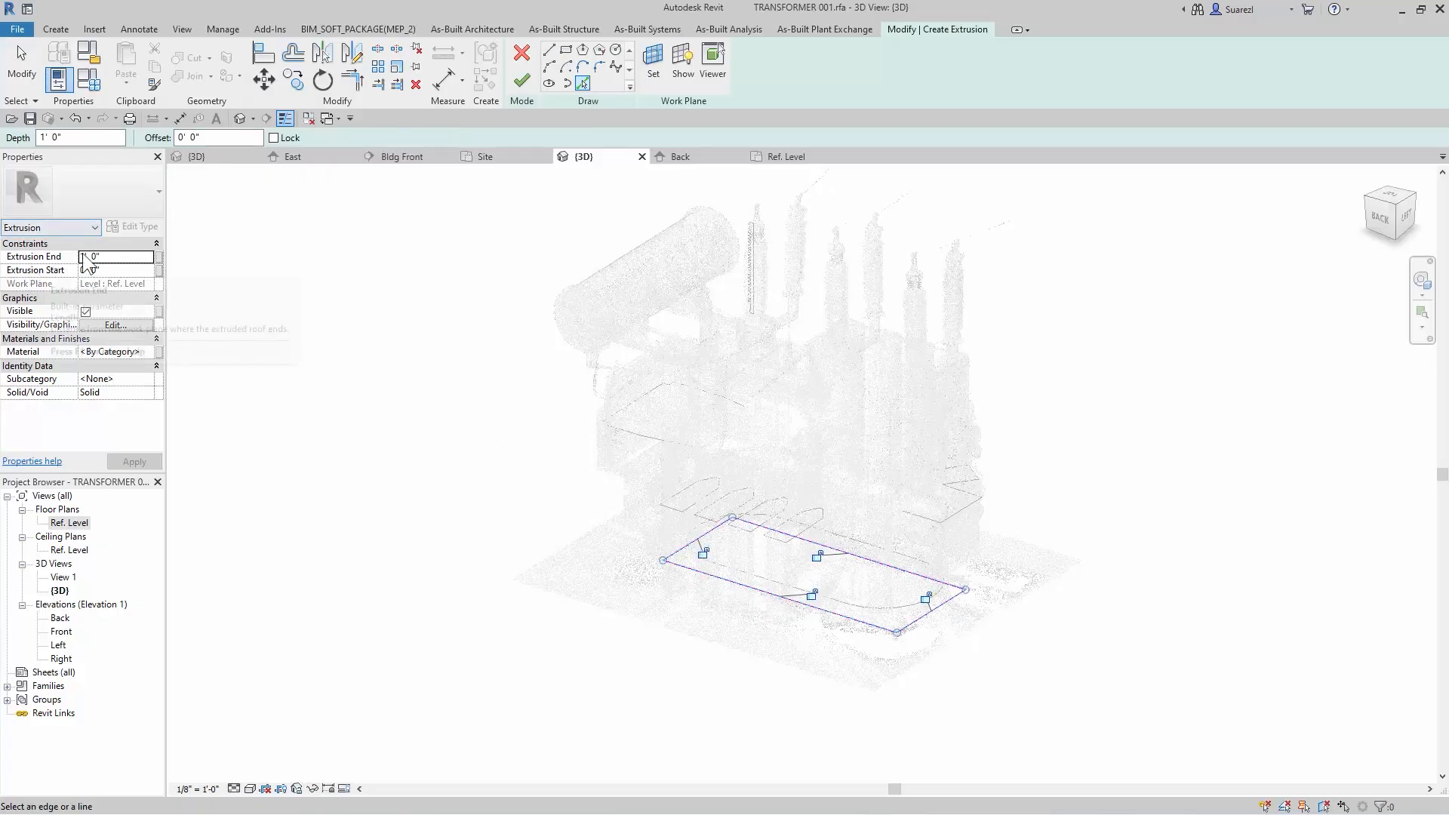
pyautogui.click(112, 258)
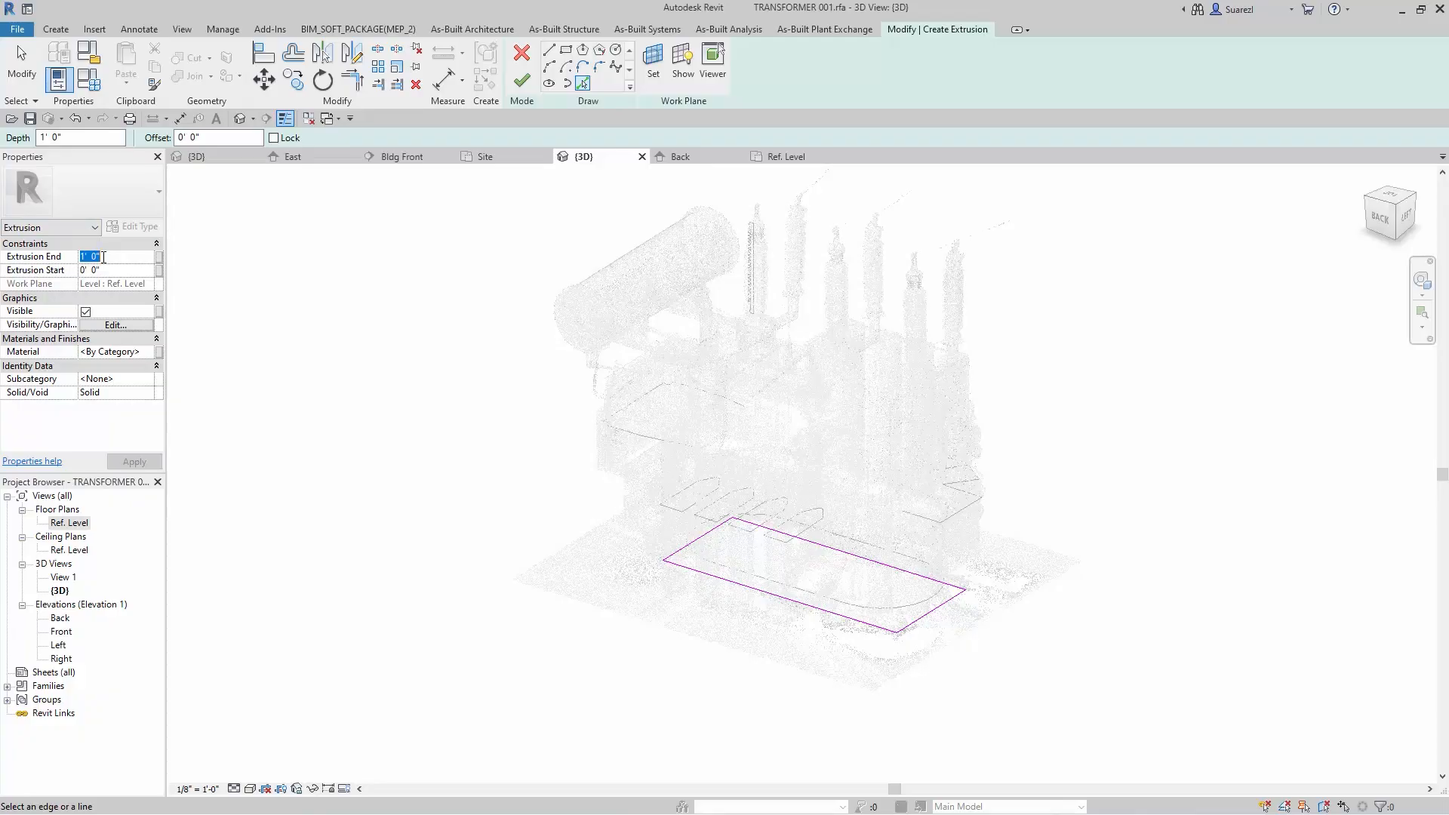
pyautogui.write('0 2')
pyautogui.click(128, 461)
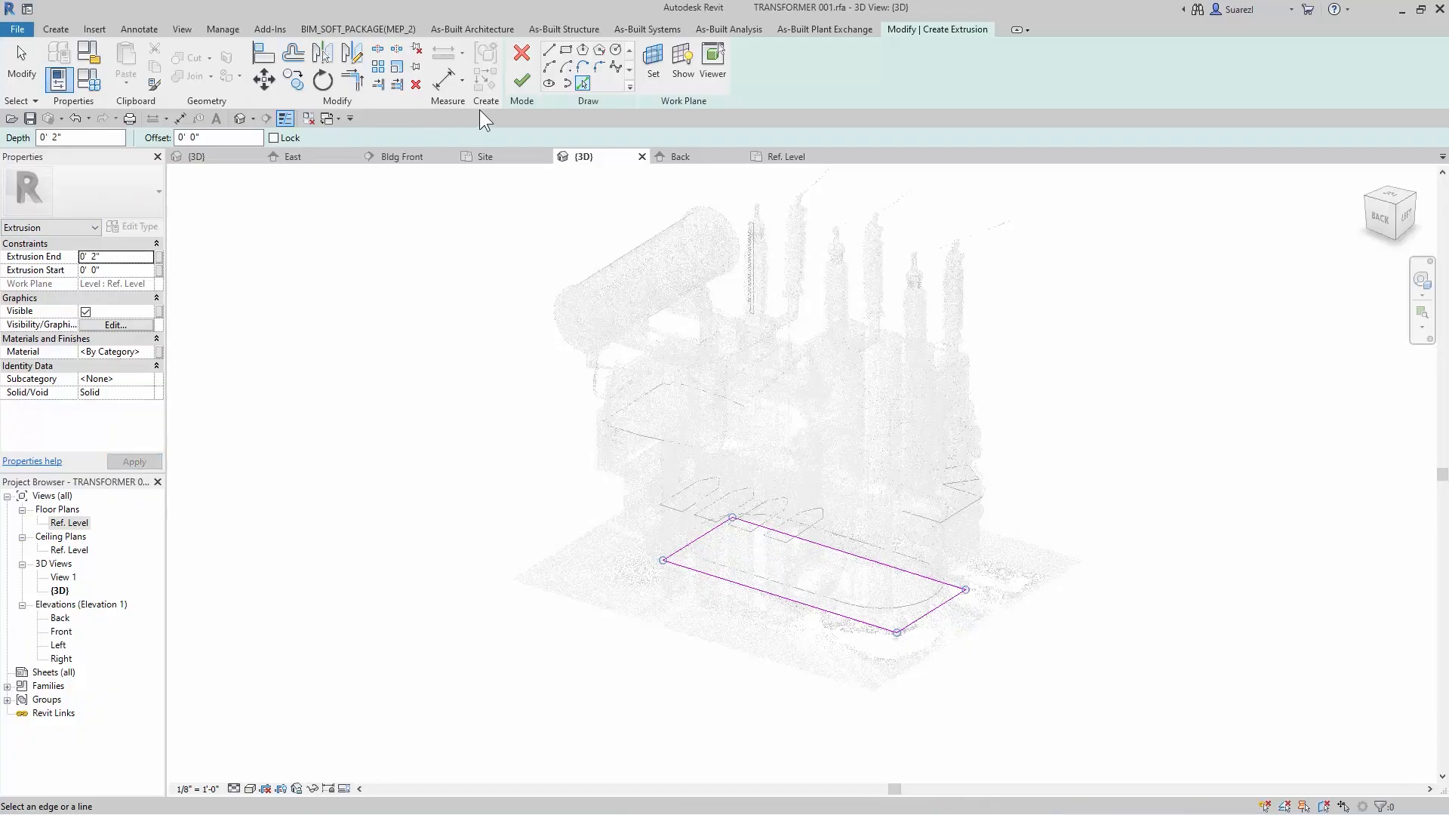
pyautogui.click(518, 81)
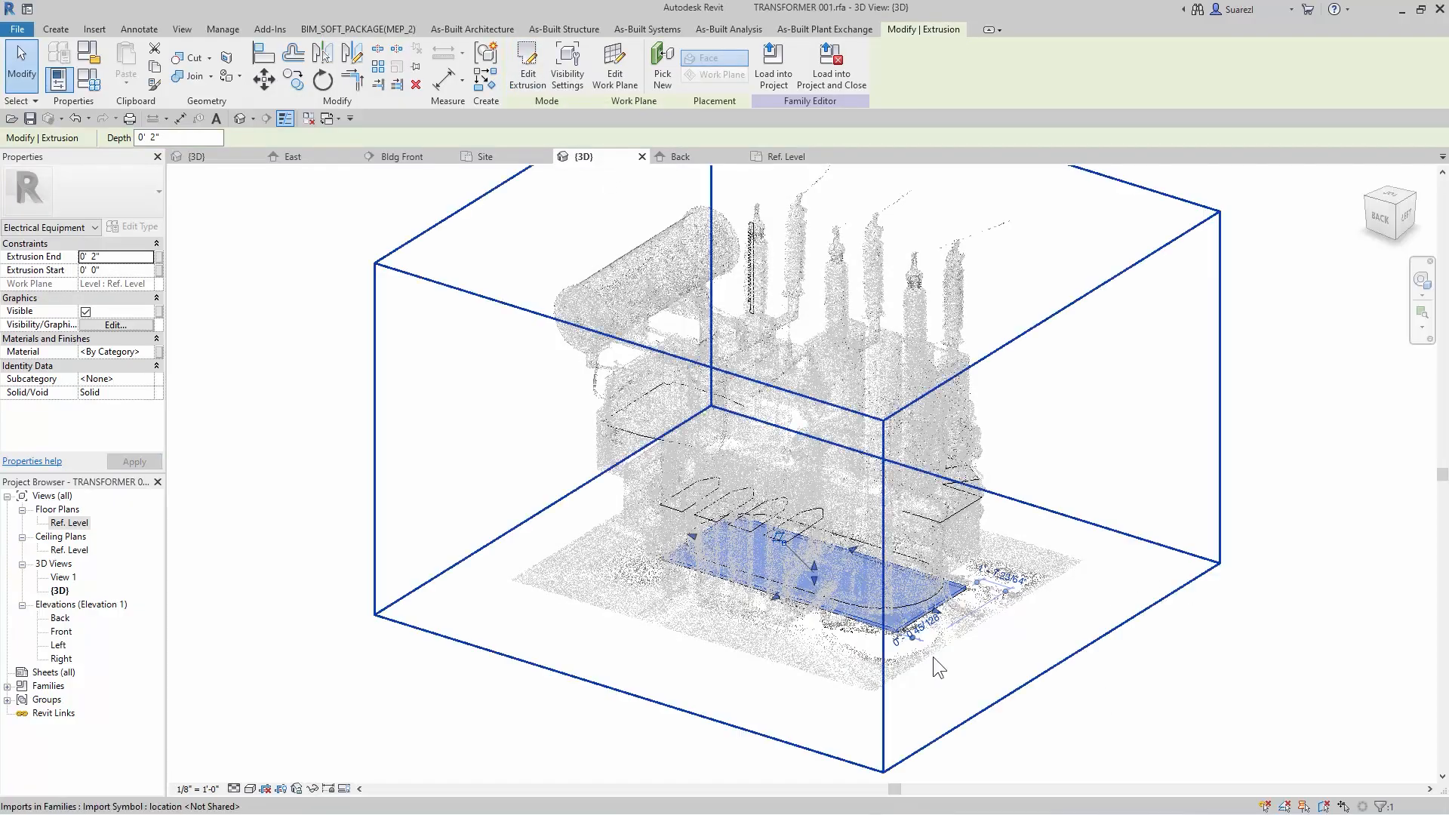
# - Set the work plane to Reference Plane : xfmr base
pyautogui.click(57, 31)
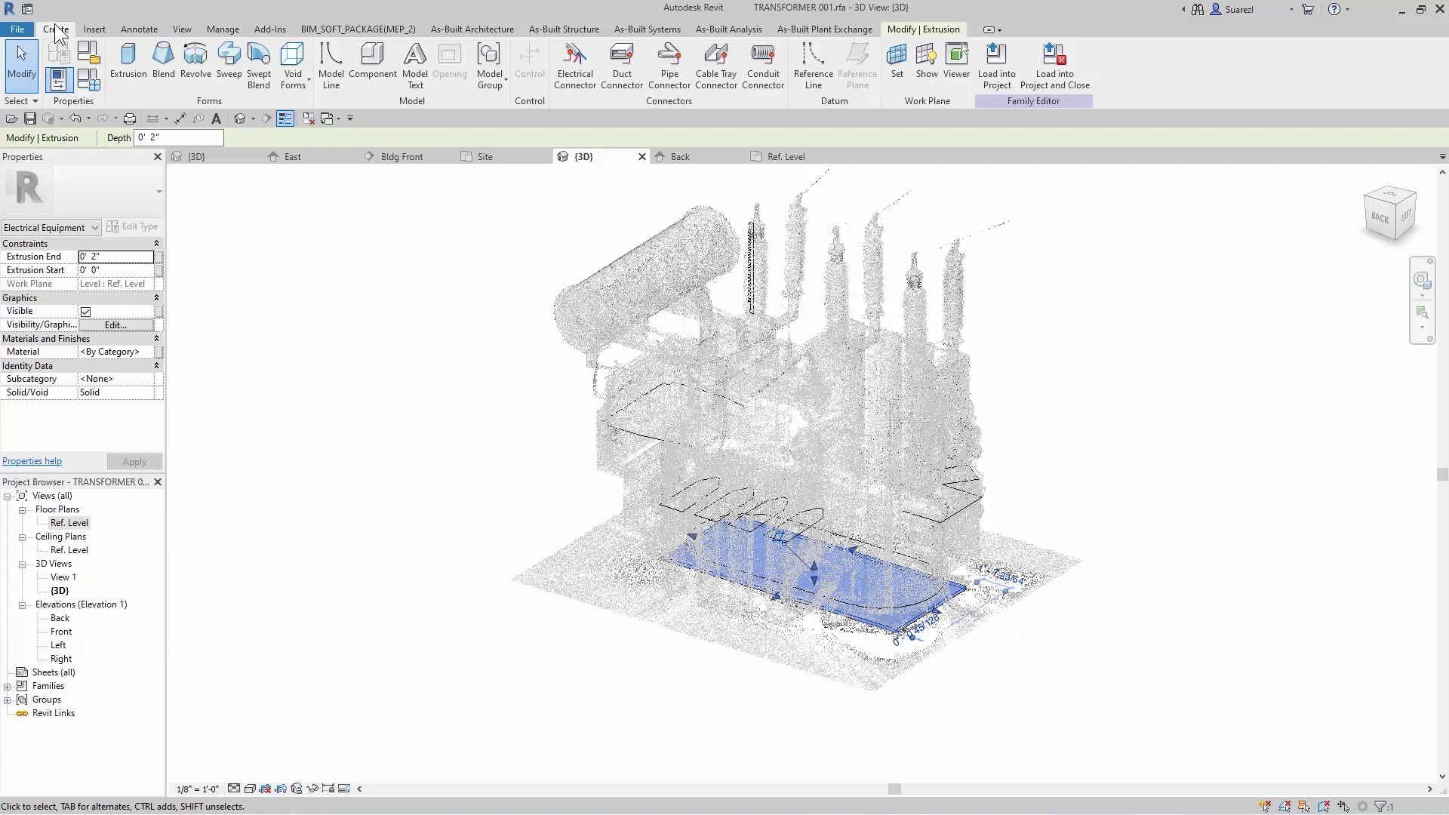
pyautogui.click(891, 66)
pyautogui.click(726, 414)
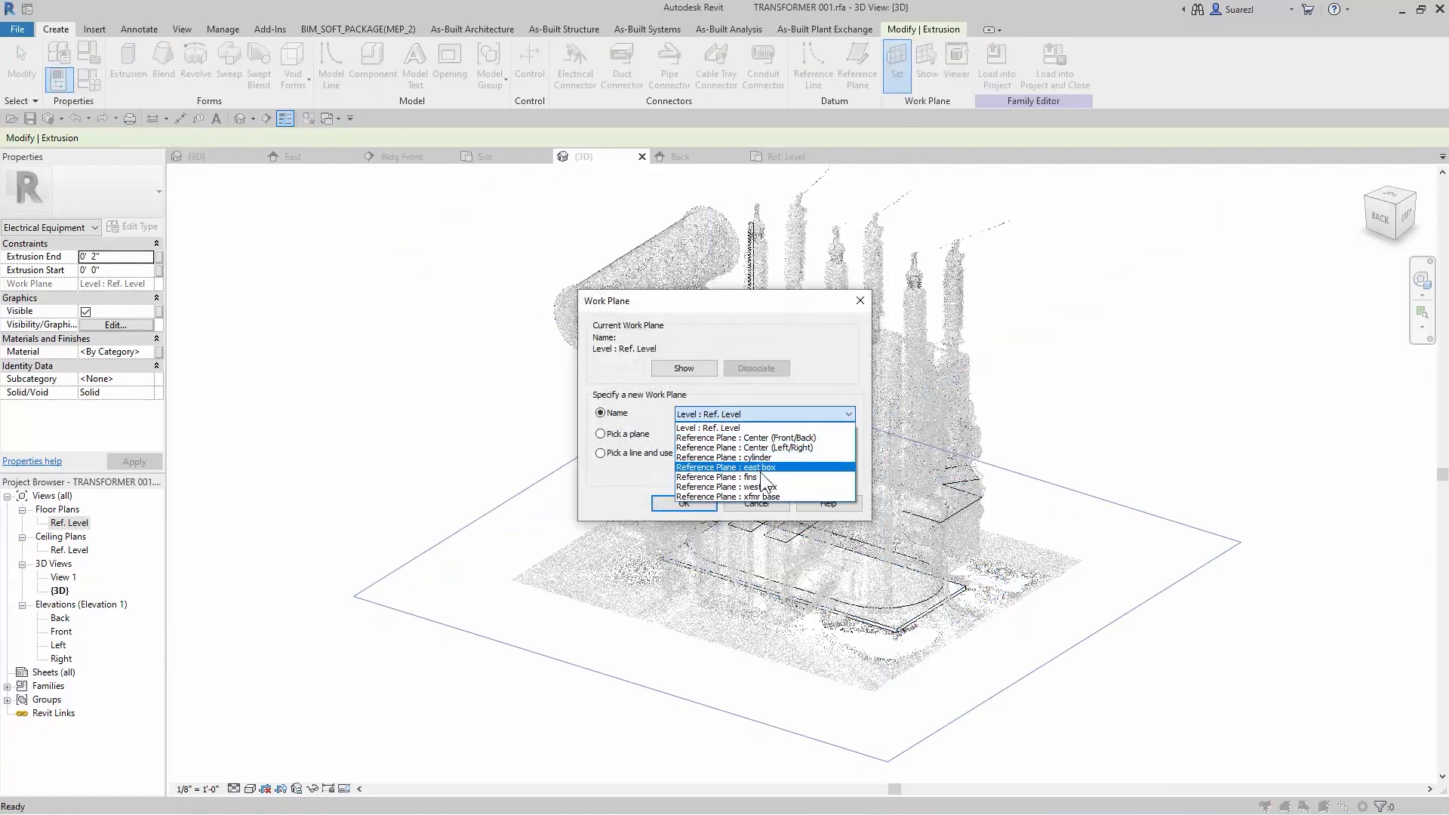
pyautogui.click(762, 496)
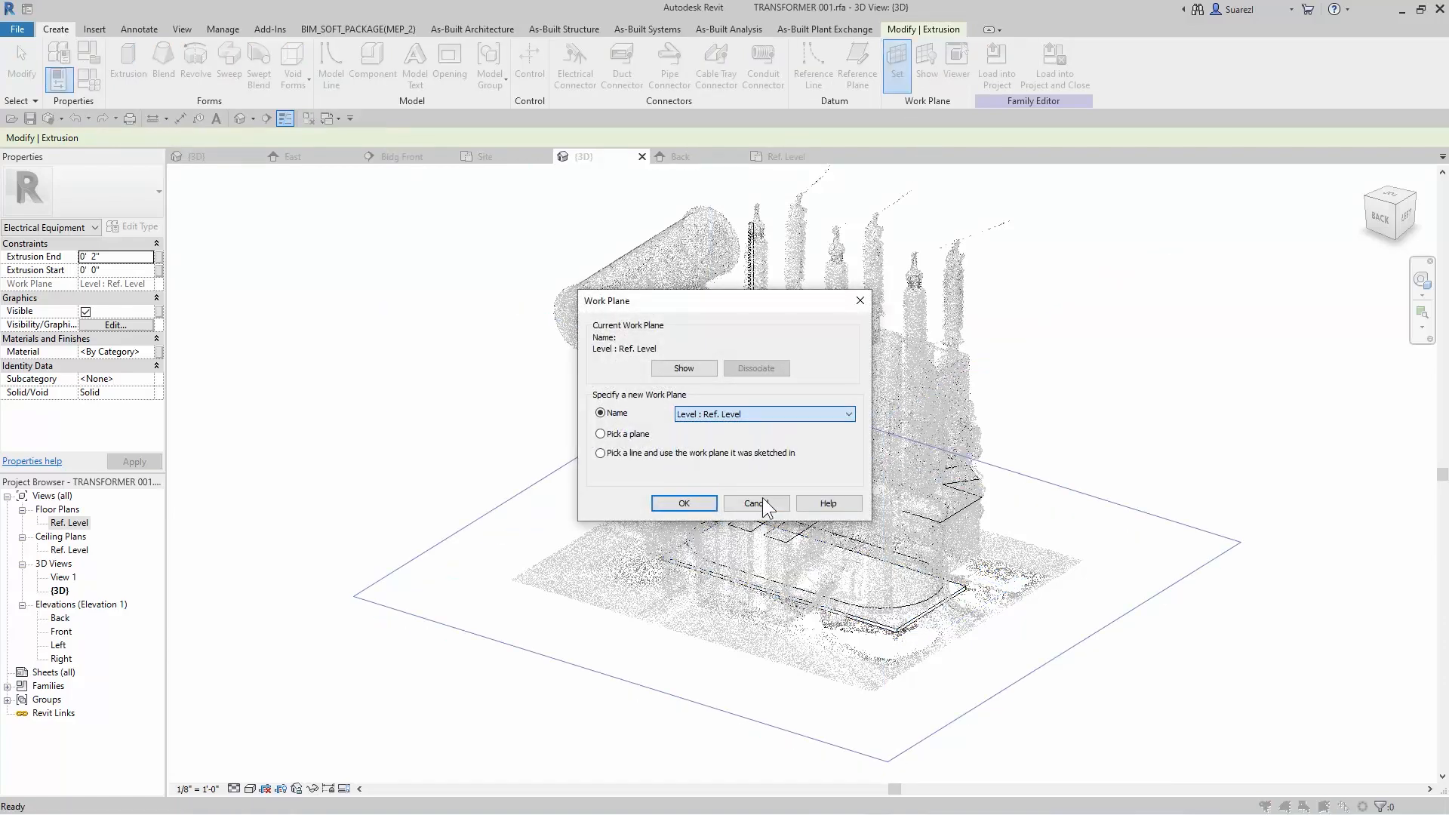
pyautogui.click(681, 504)
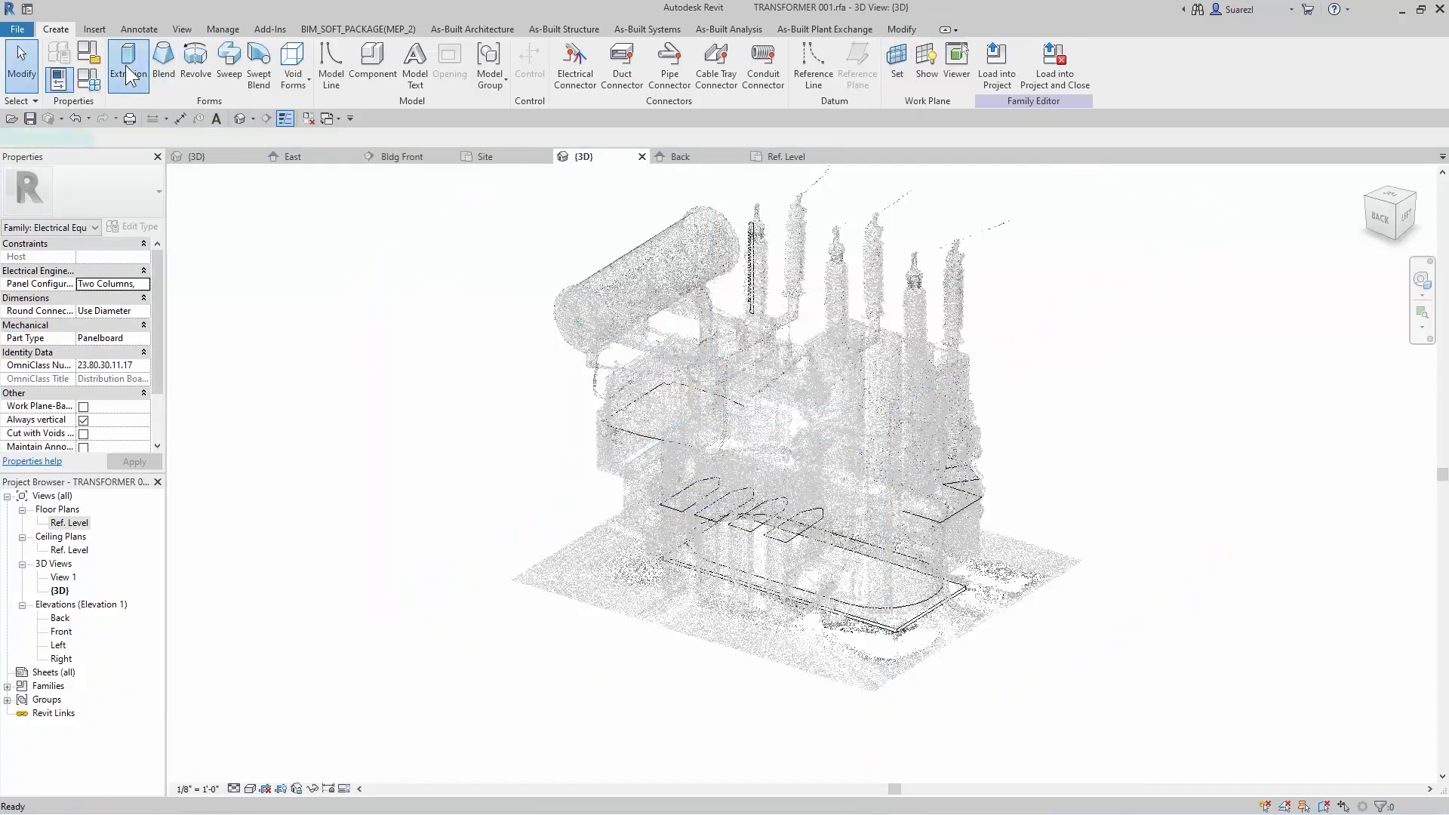
# - Start an extrusion on the xfmr base plane and pick both line chains of the rounded tank outline as its sketch
pyautogui.click(127, 65)
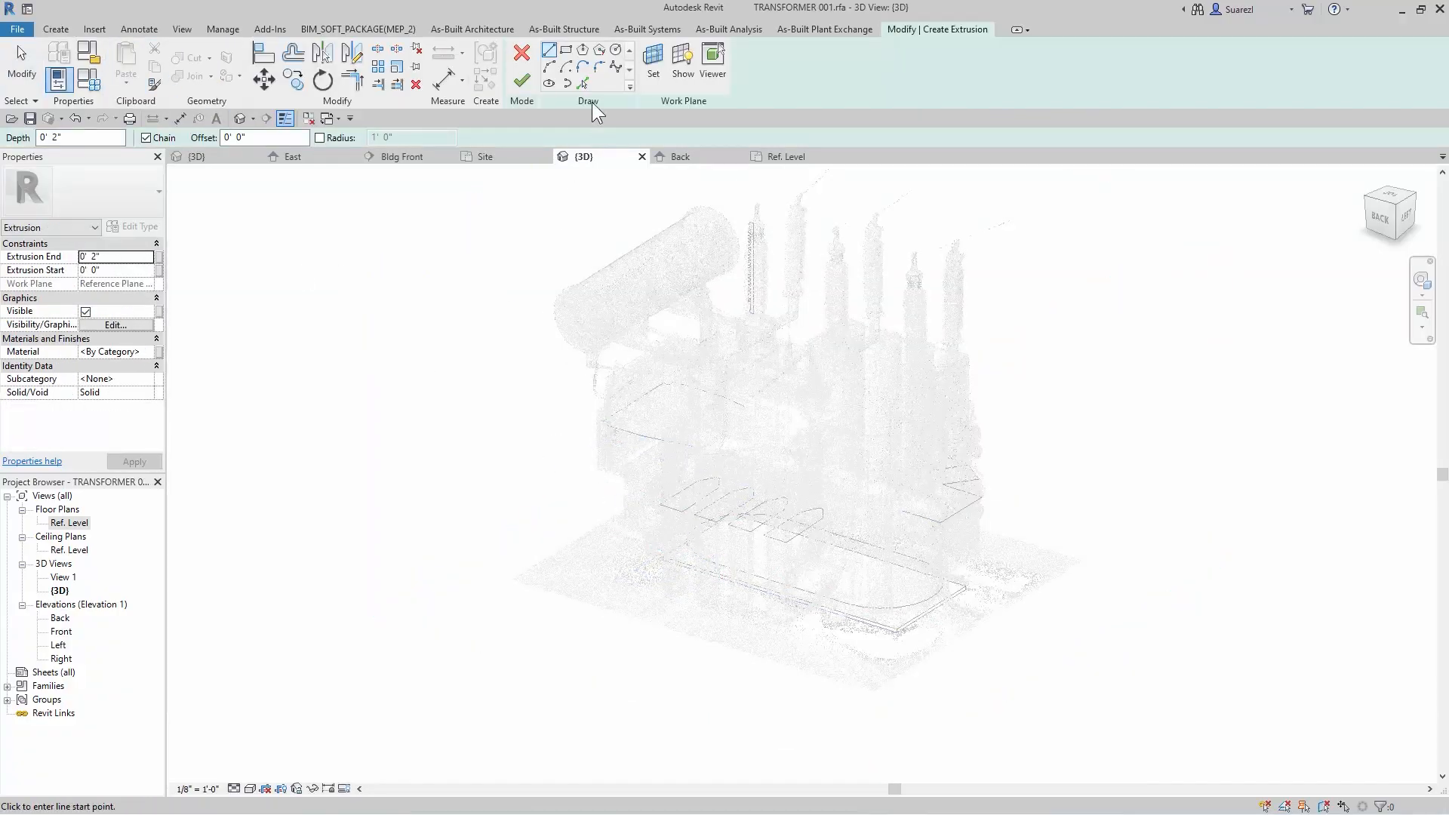
pyautogui.click(583, 84)
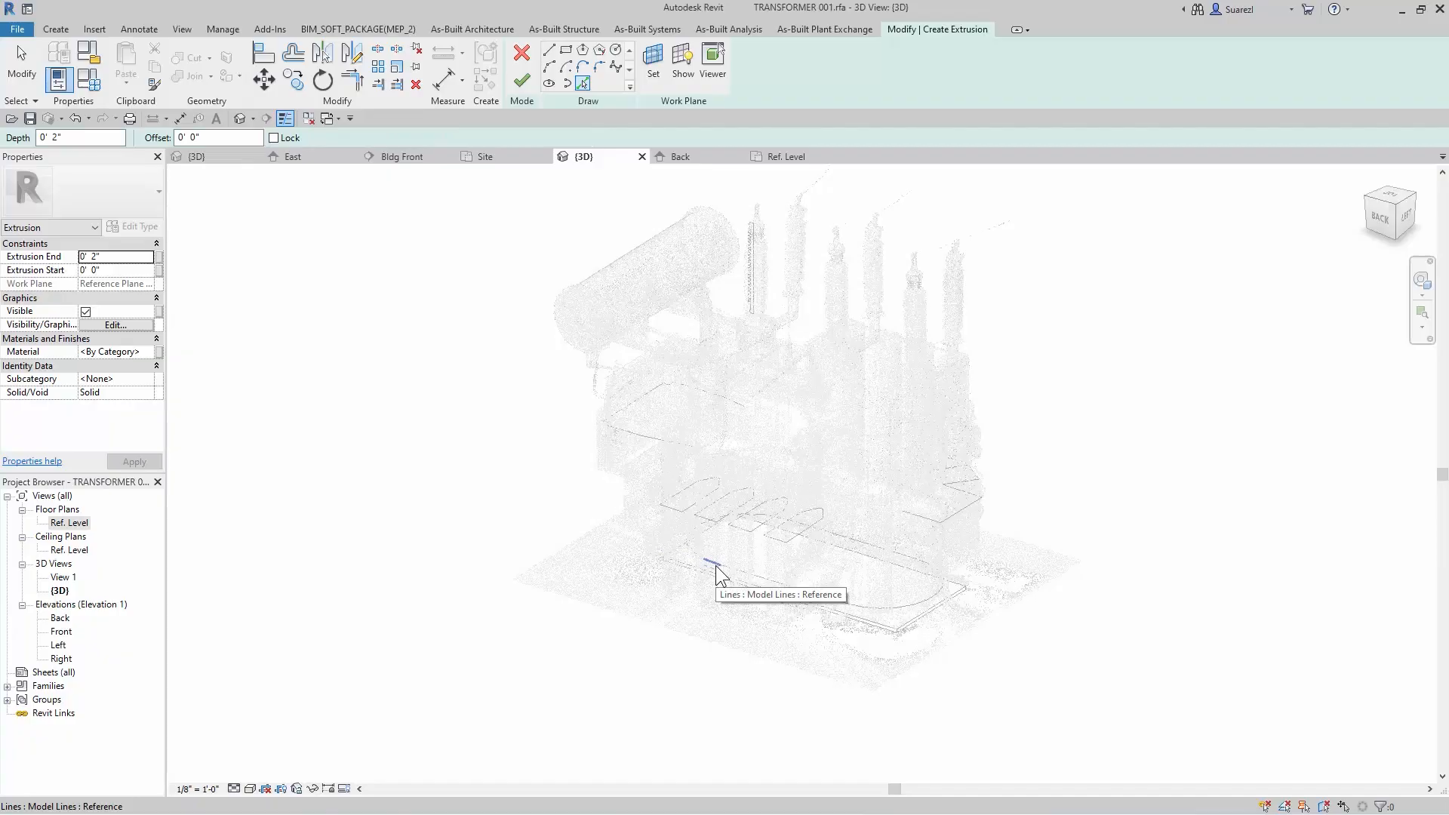
pyautogui.press('Tab')
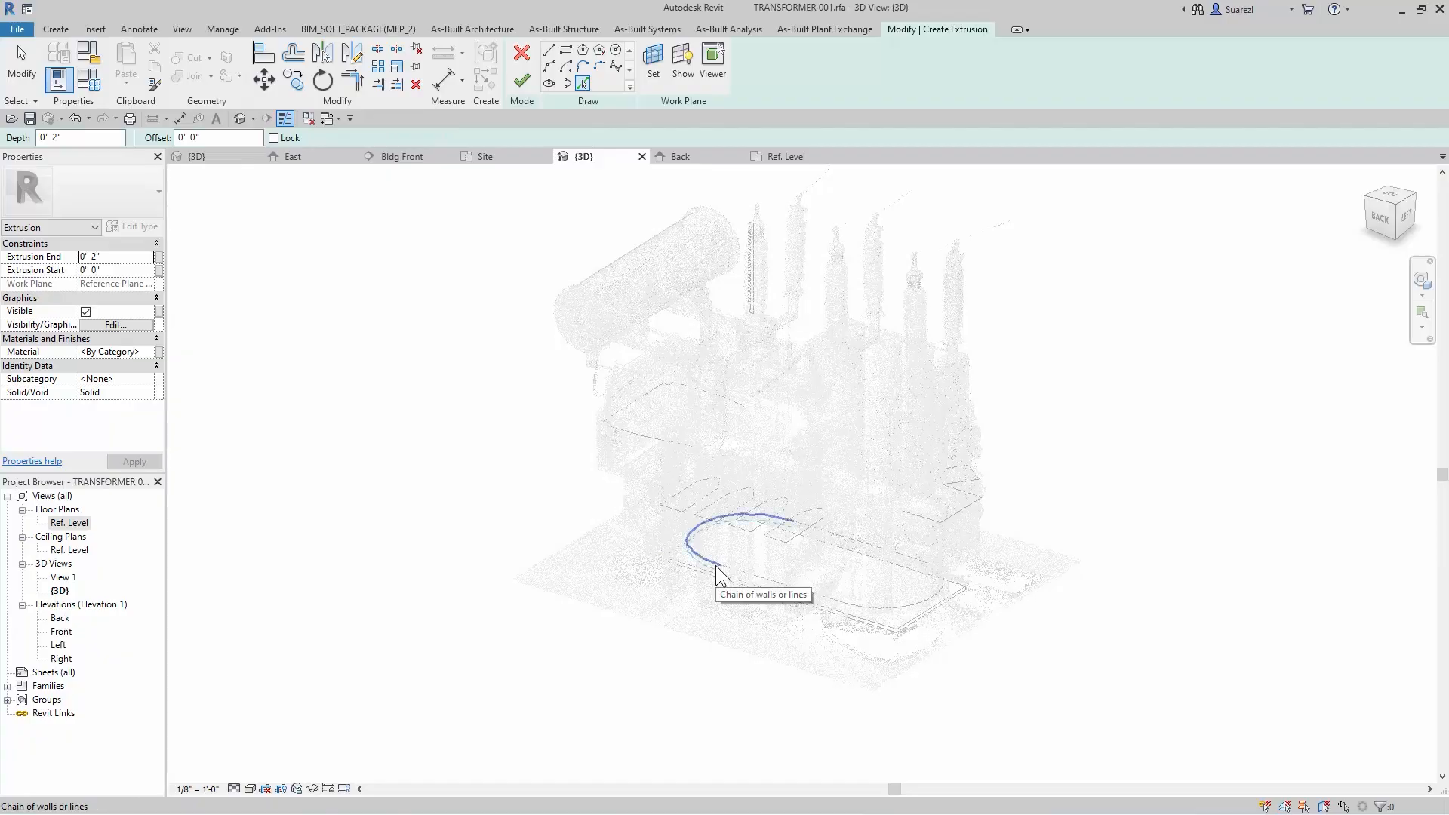
pyautogui.click(715, 564)
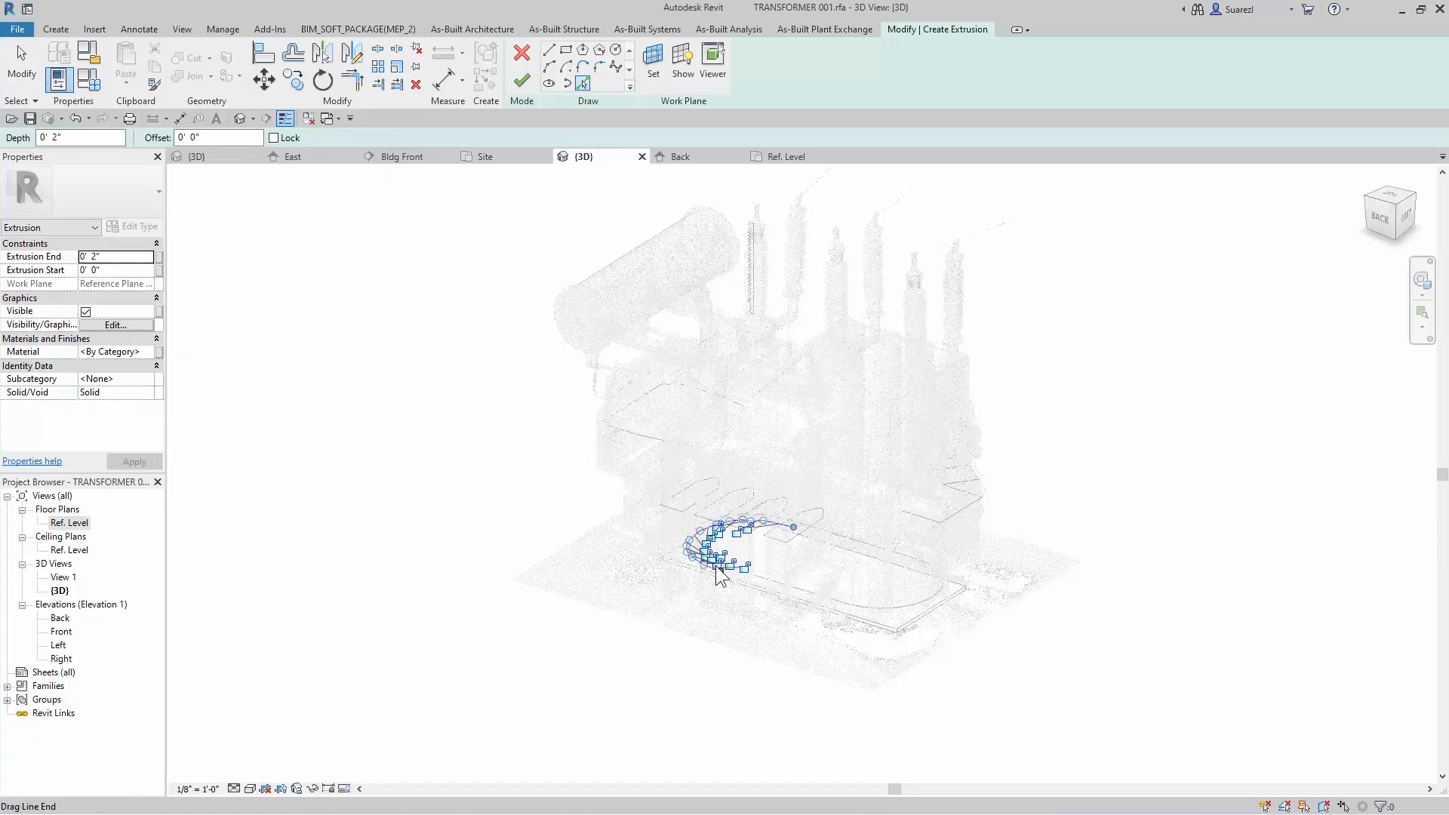
pyautogui.press('Tab')
pyautogui.click(773, 580)
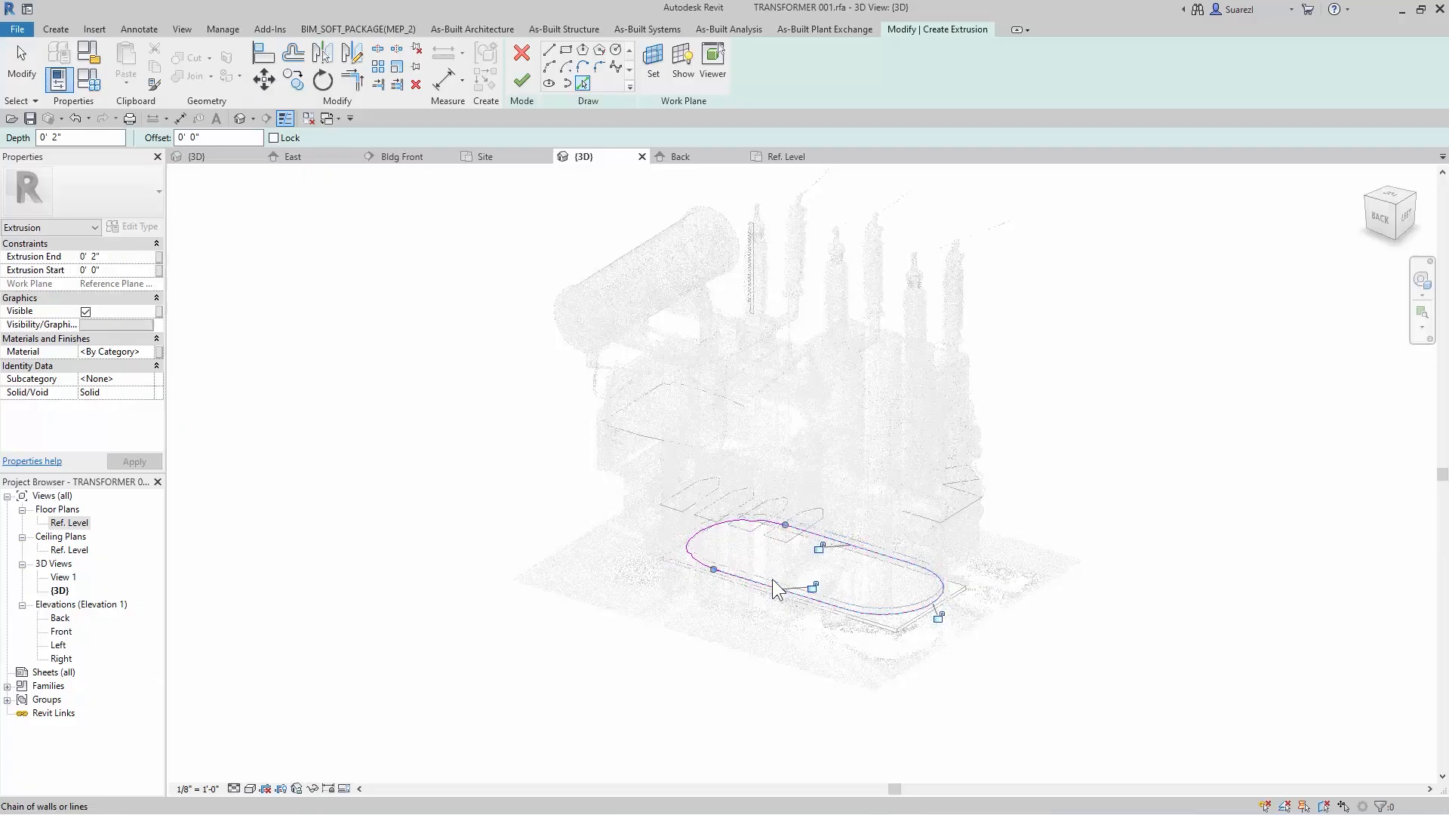
# - From the top, trim the overlapping sketch lines to corners at both junctions of the tank's straight sides and faceted end
pyautogui.click(1391, 203)
pyautogui.moveTo(649, 539); pyautogui.dragTo(624, 425, button='middle')
pyautogui.click(354, 85)
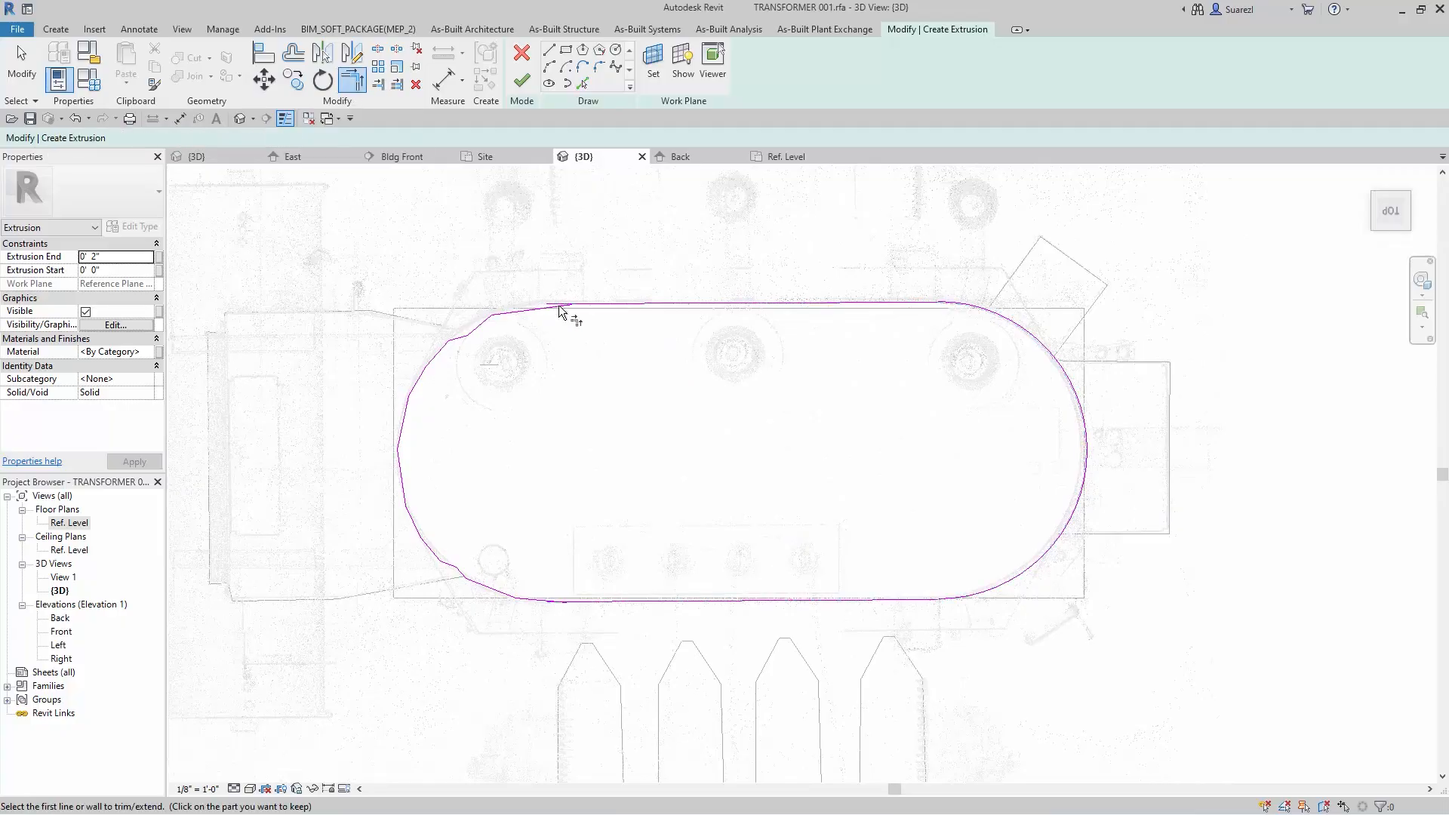
pyautogui.scroll(5, 570, 310)
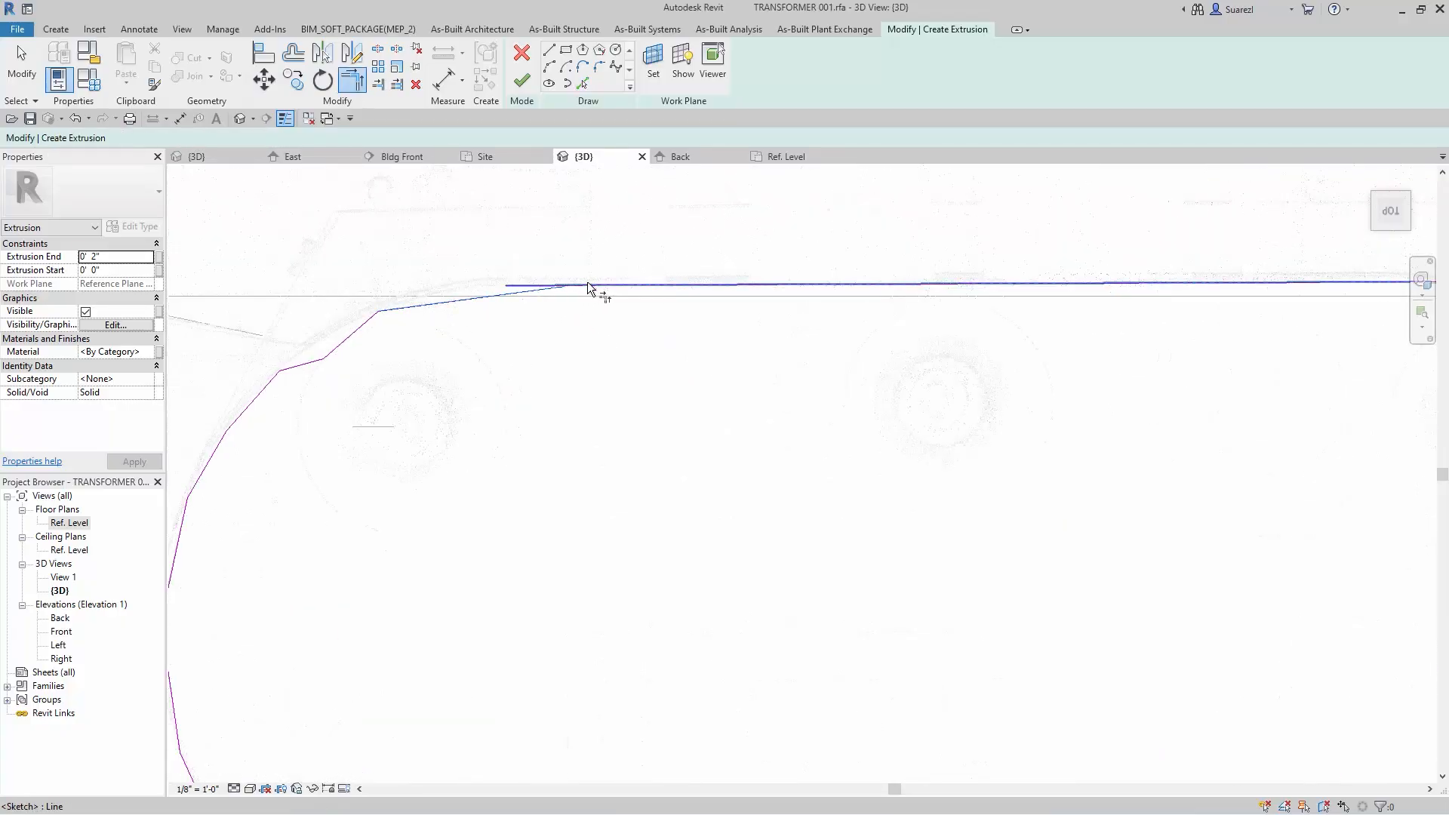
pyautogui.scroll(-5, 603, 317)
pyautogui.scroll(5, 528, 641)
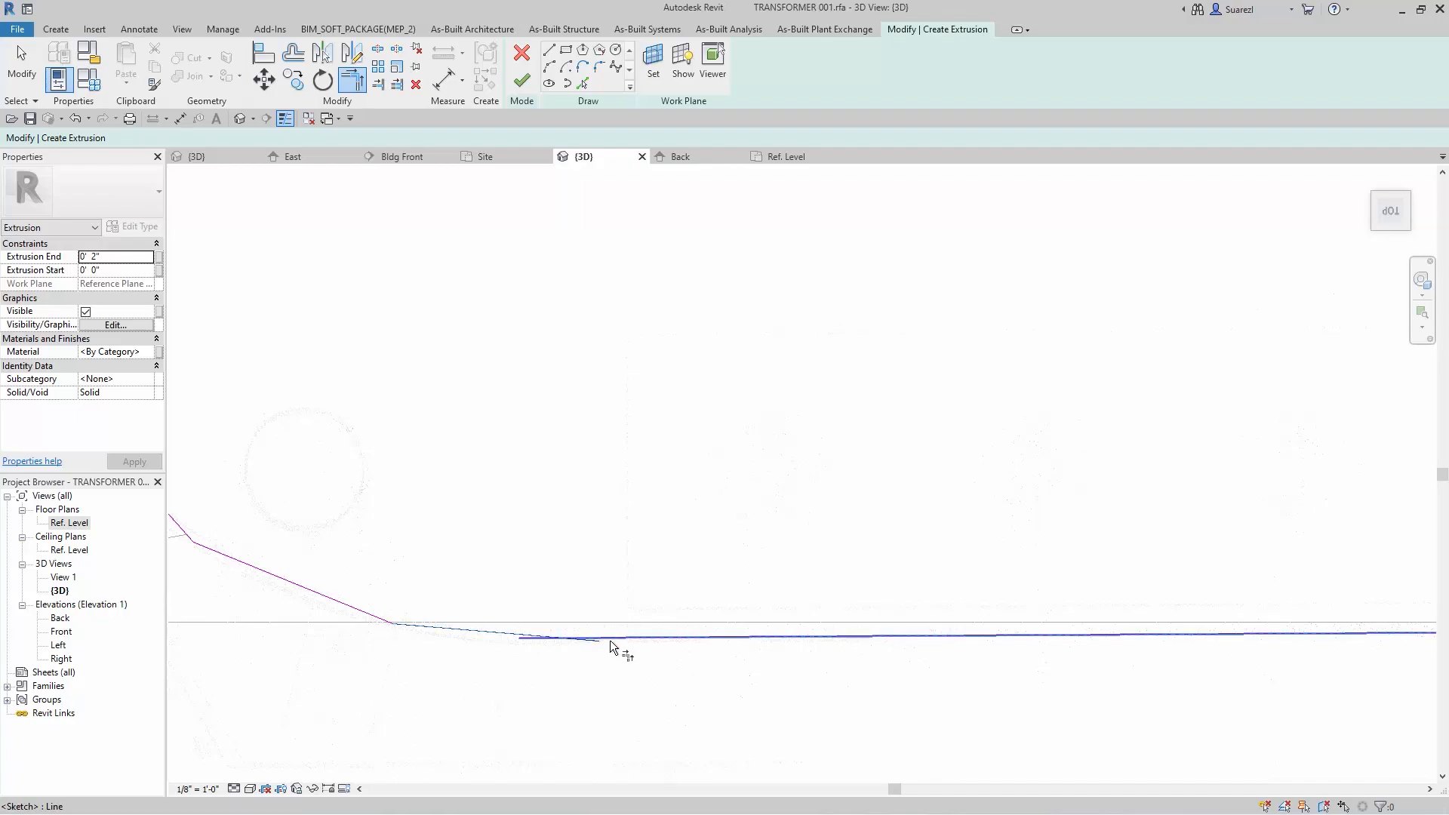
pyautogui.scroll(-5, 611, 639)
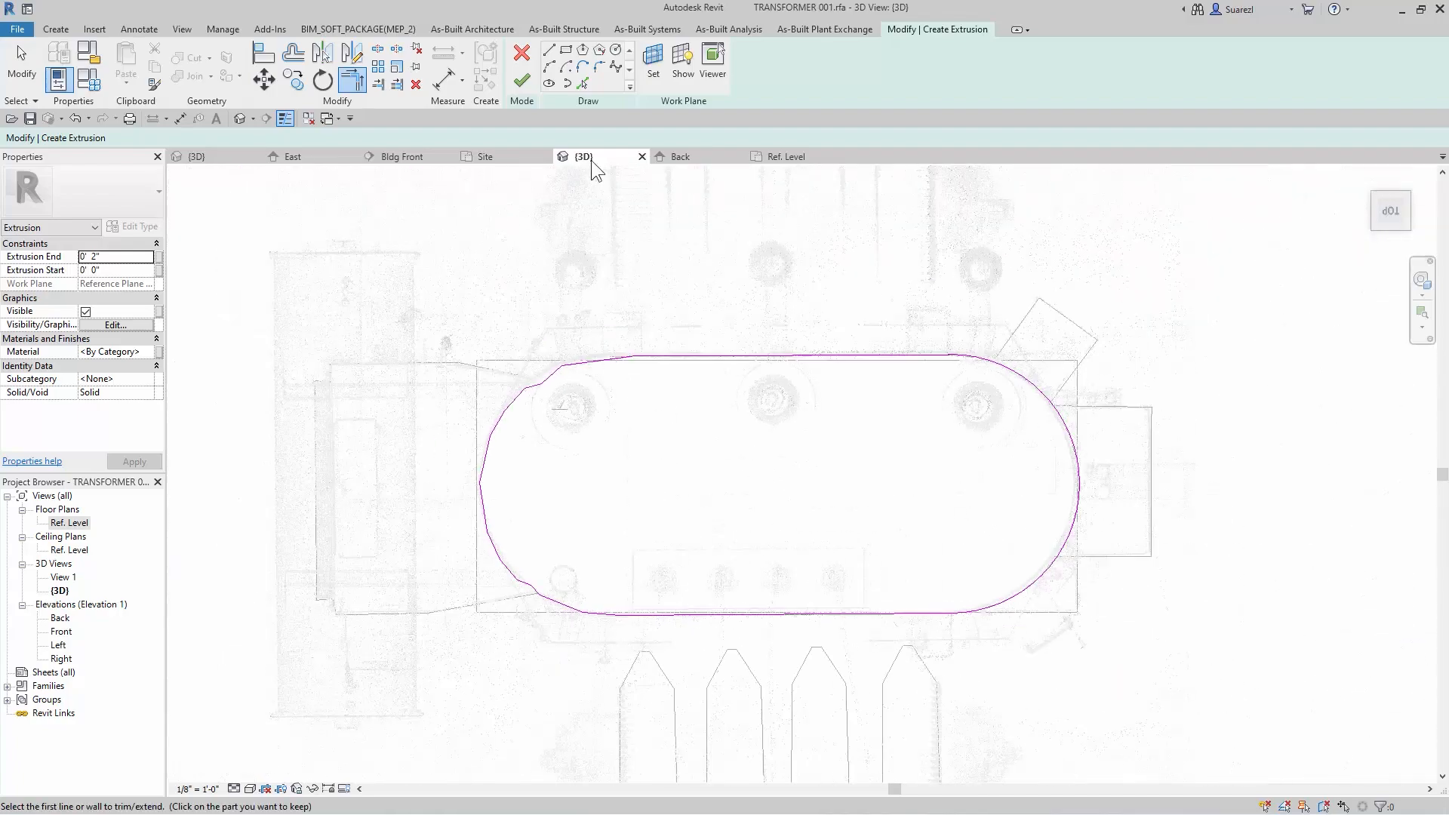
# - Set the tank's extrusion end to 9' 0" and finish the extrusion
pyautogui.click(125, 258)
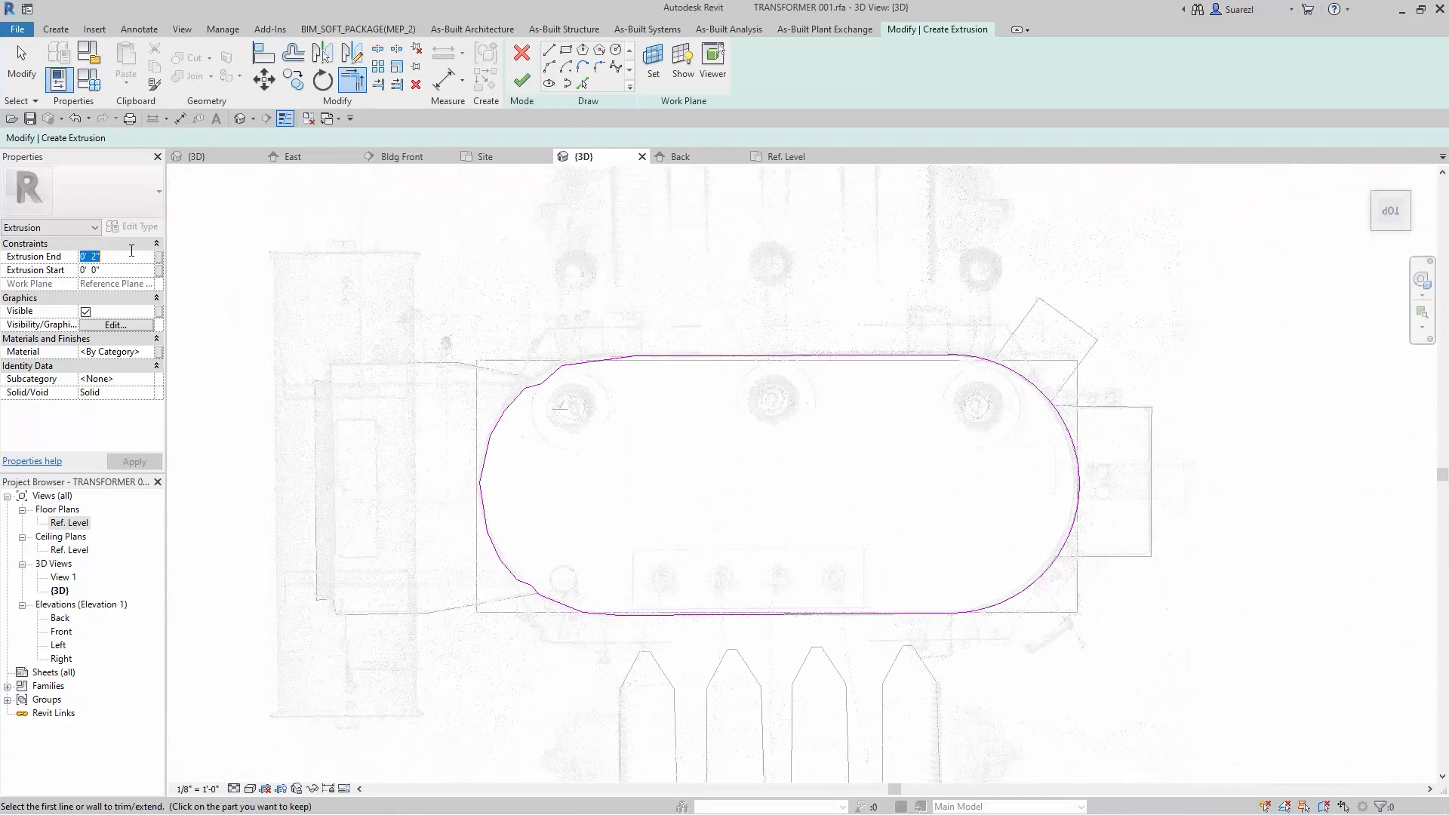
pyautogui.click(121, 246)
pyautogui.click(134, 245)
pyautogui.write('9')
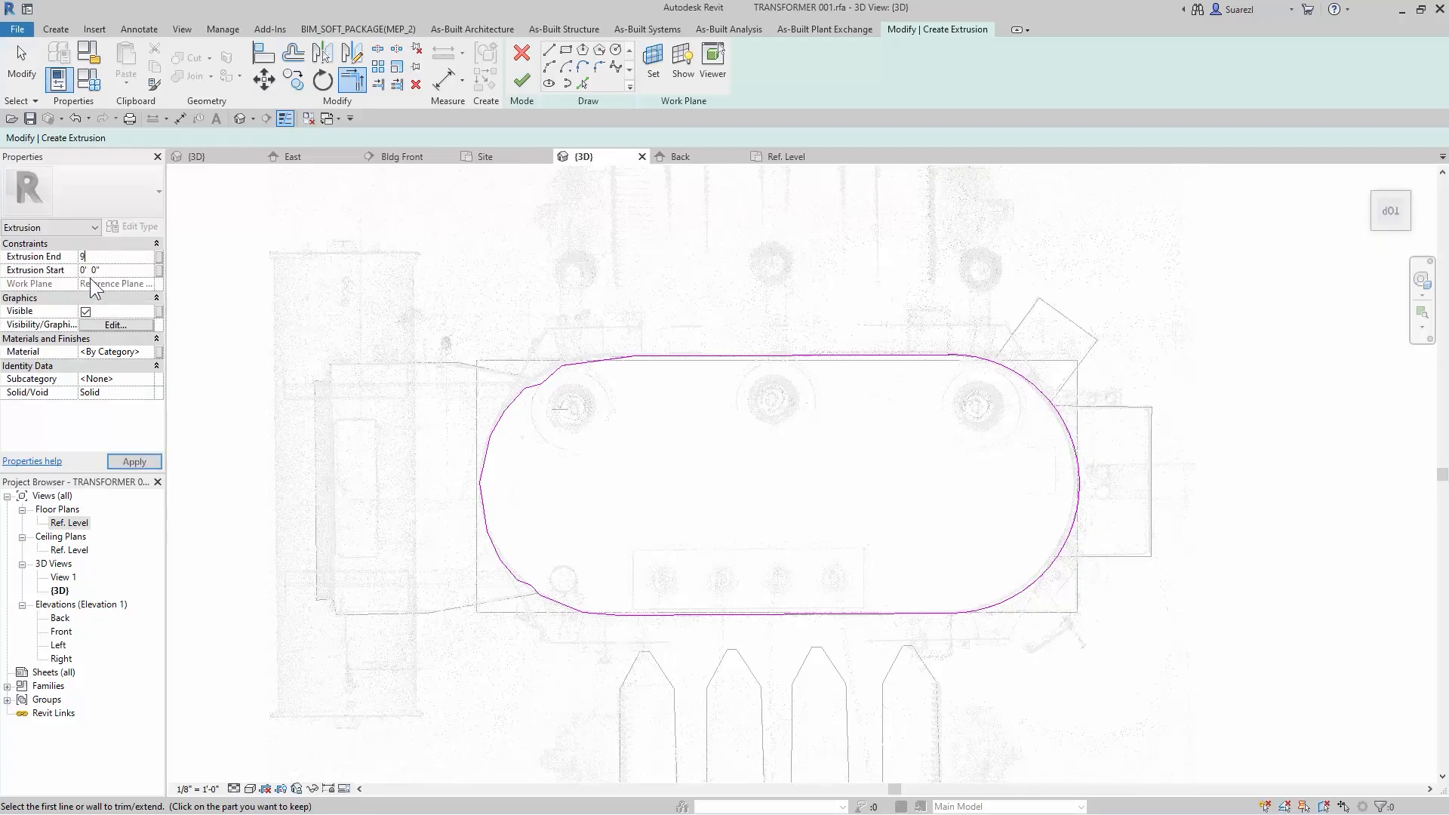
pyautogui.press('Return')
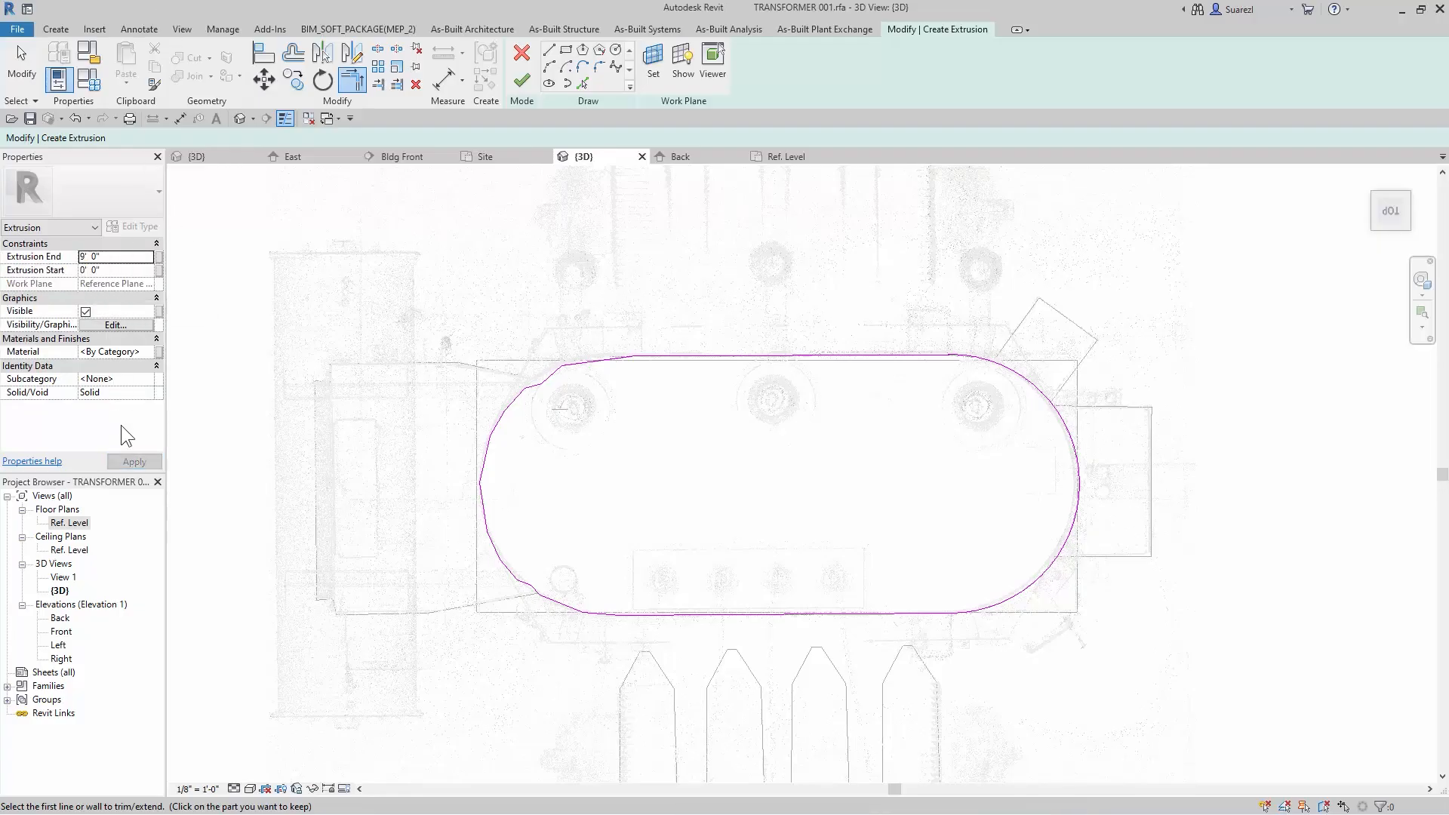
pyautogui.click(521, 76)
pyautogui.scroll(-2, 876, 469)
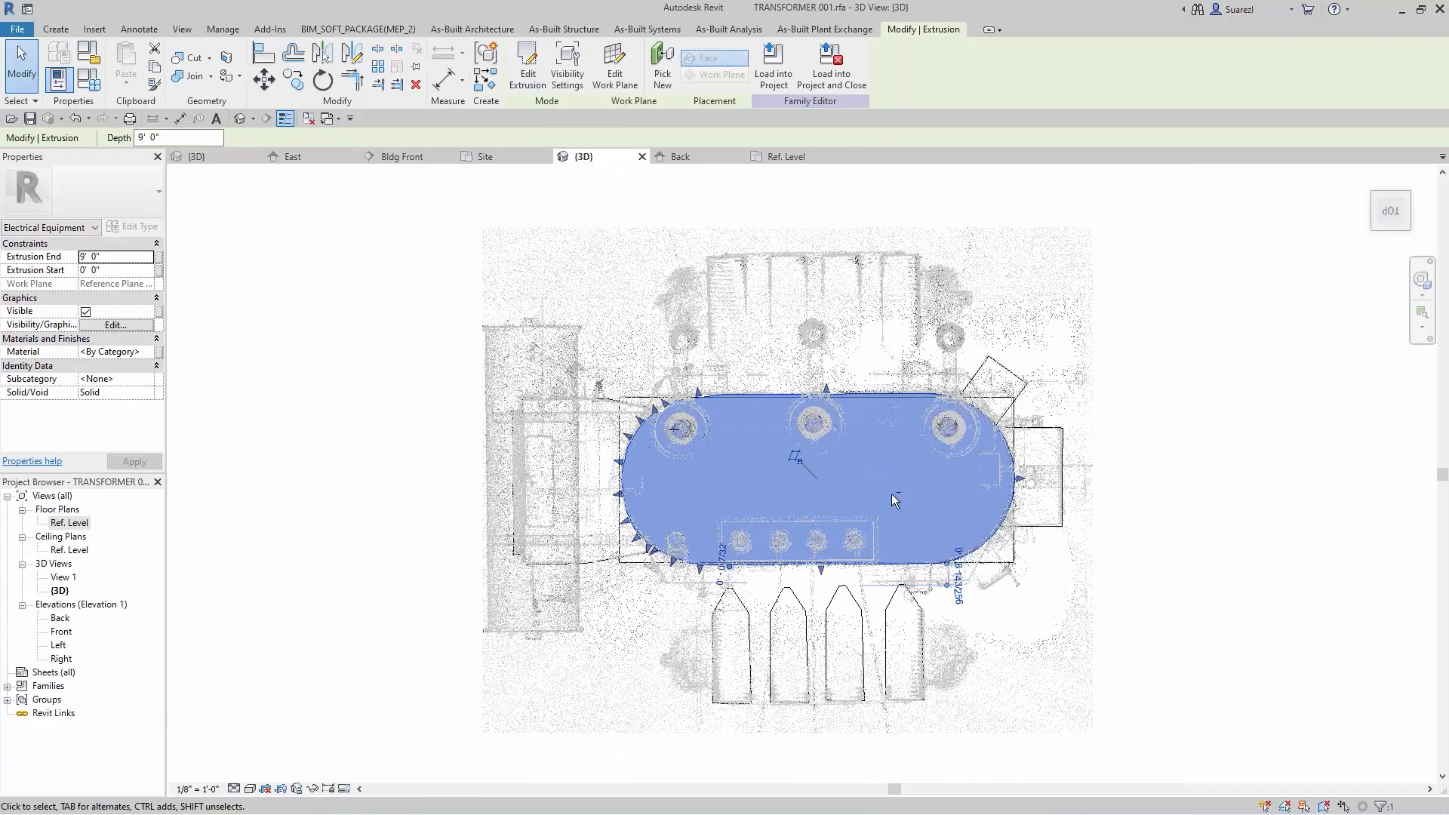
pyautogui.keyDown('shift'); pyautogui.moveTo(891, 493); pyautogui.dragTo(1152, 696, button='middle'); pyautogui.keyUp('shift')
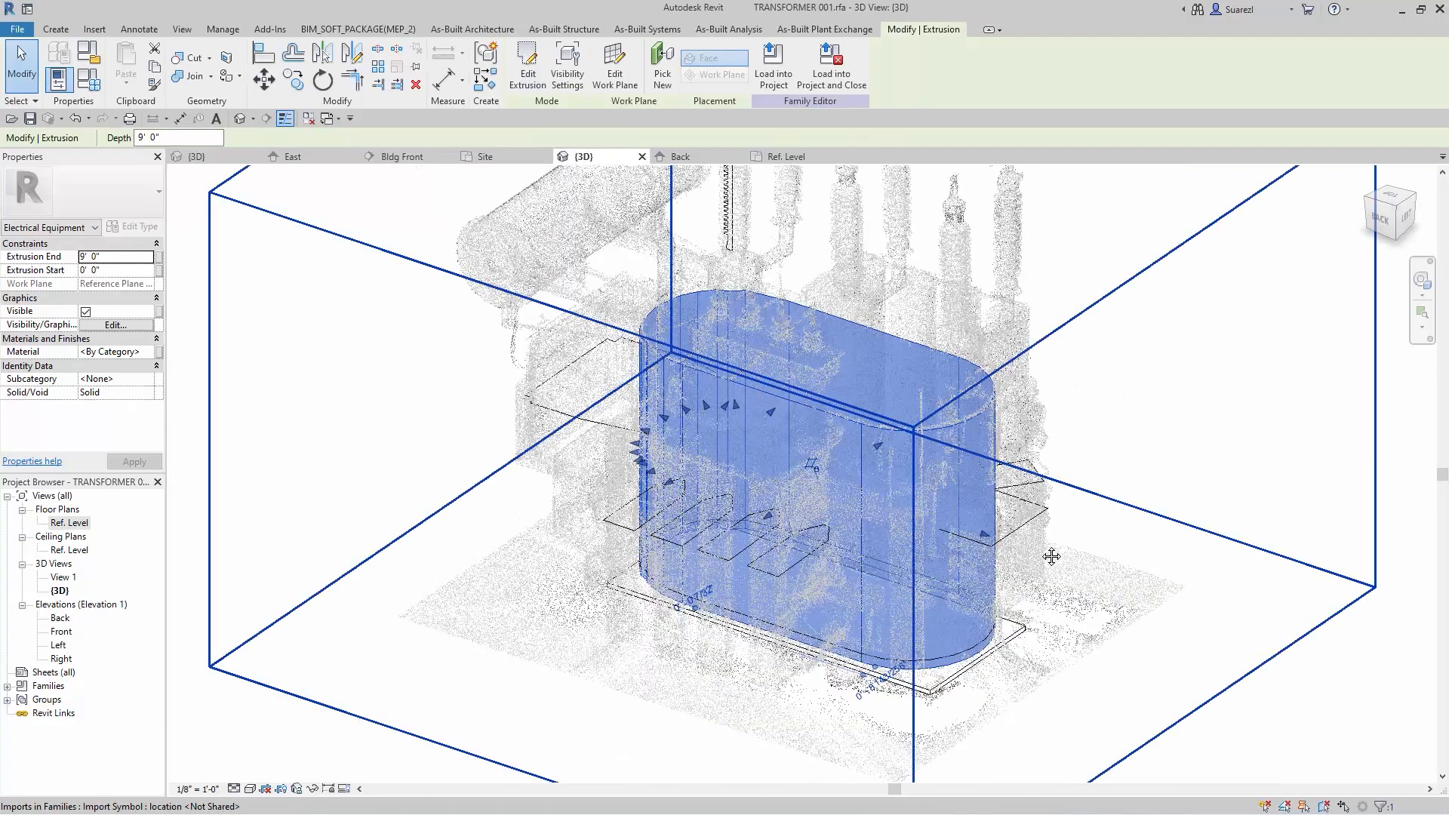
pyautogui.moveTo(1050, 555); pyautogui.dragTo(1036, 486, button='middle')
pyautogui.moveTo(941, 513); pyautogui.dragTo(947, 493, button='middle')
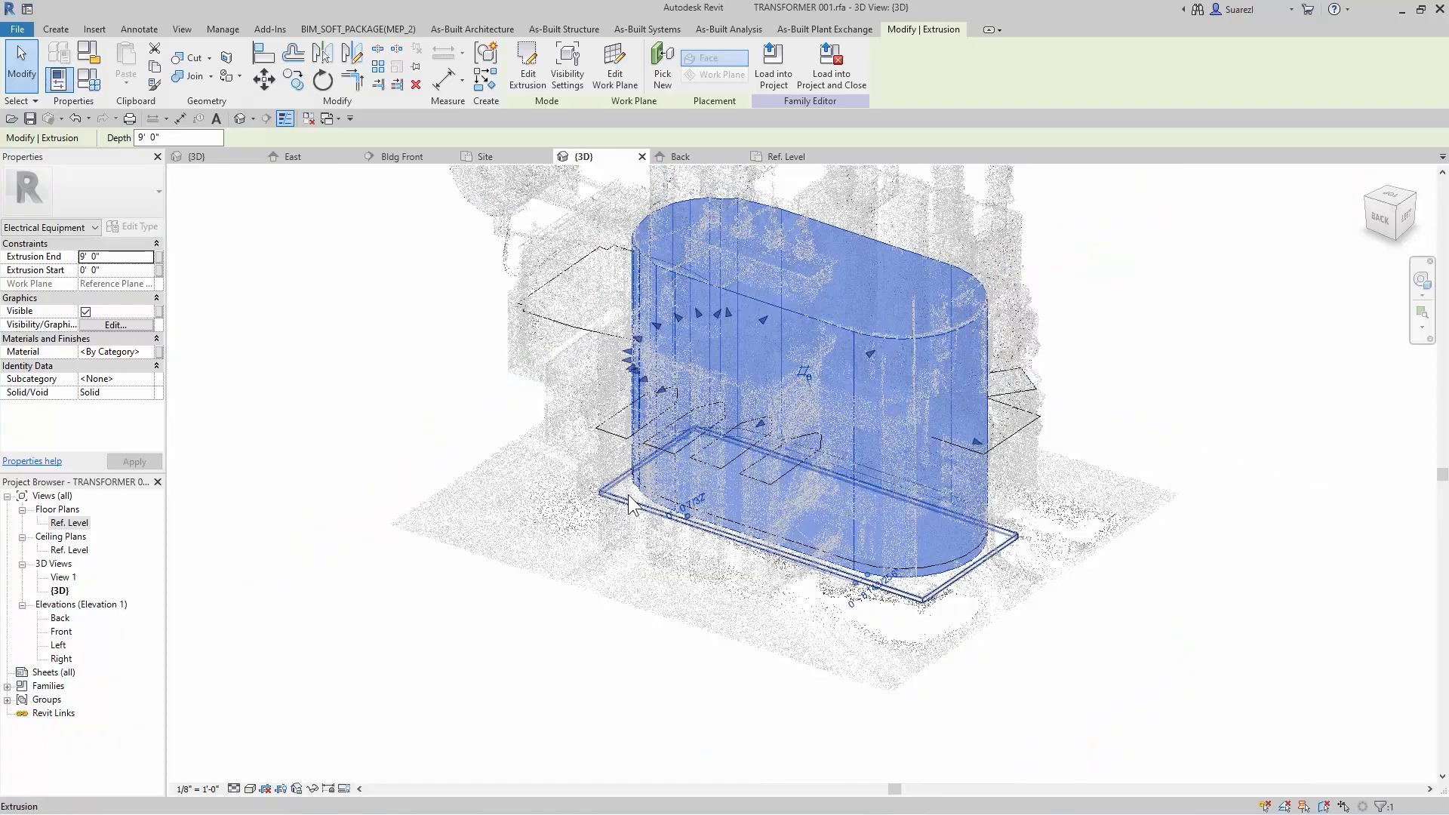
pyautogui.press('Escape')
# - Set the work plane to Reference Plane : east box
pyautogui.click(55, 29)
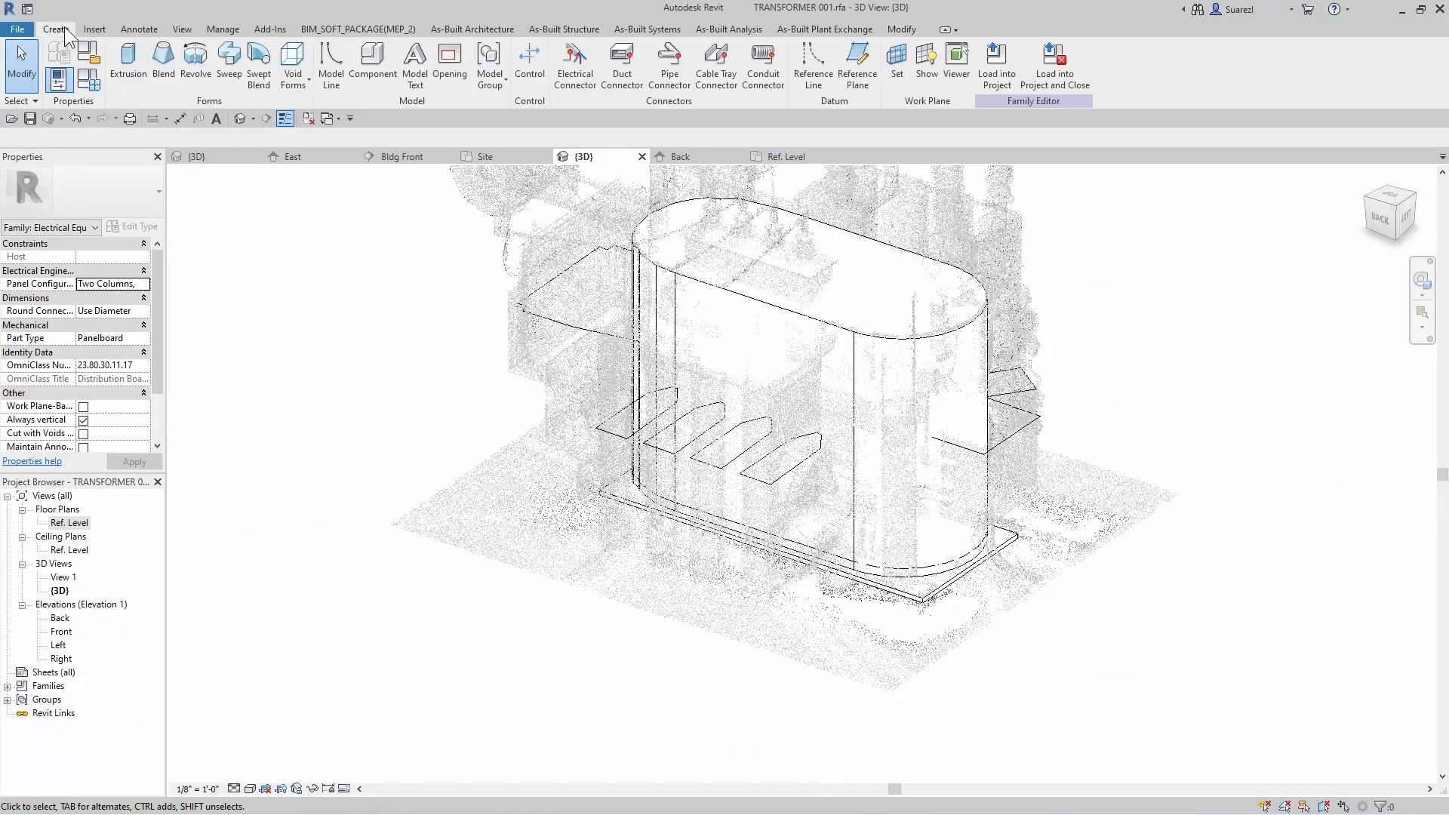
pyautogui.click(900, 76)
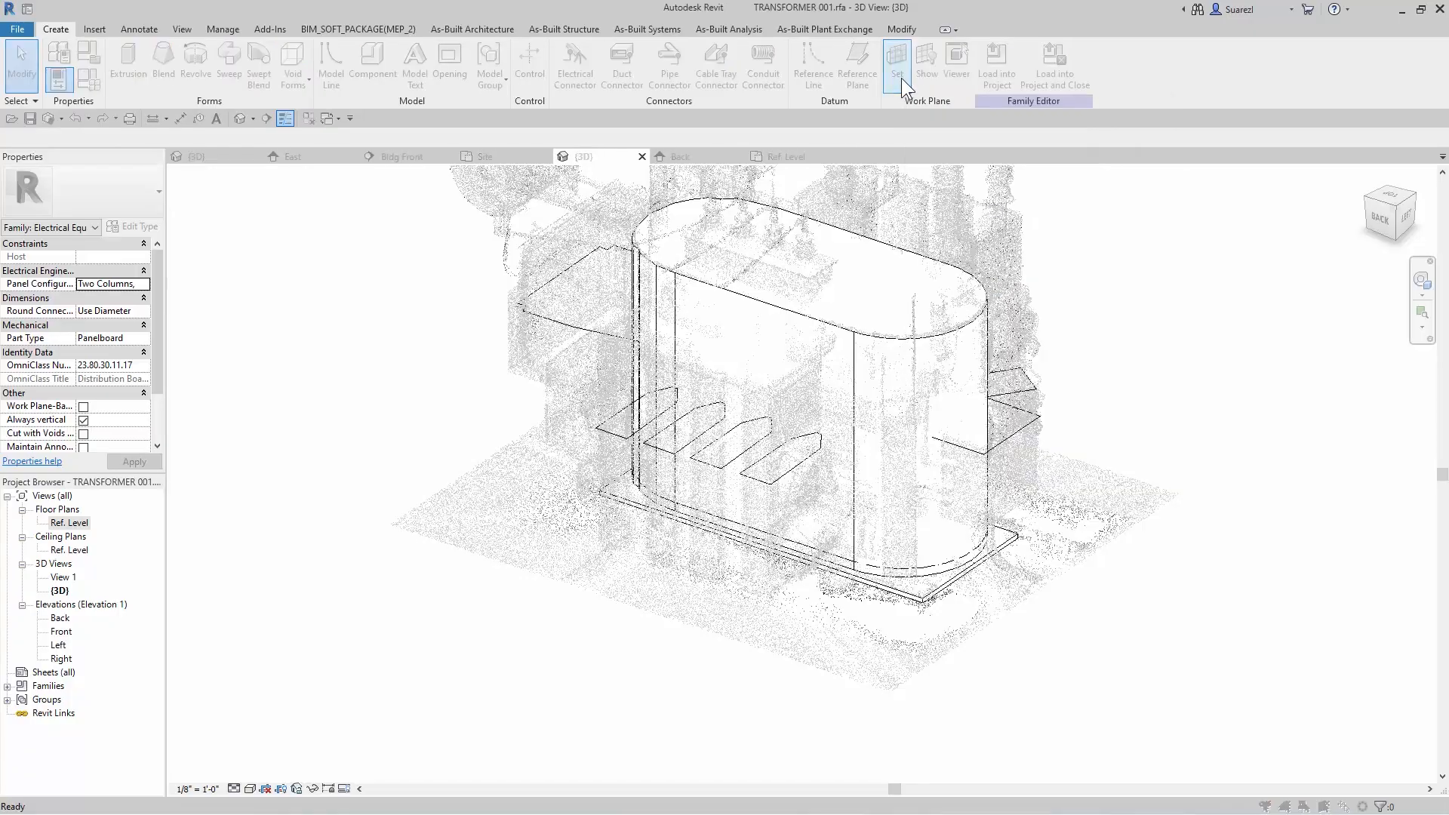
pyautogui.click(763, 414)
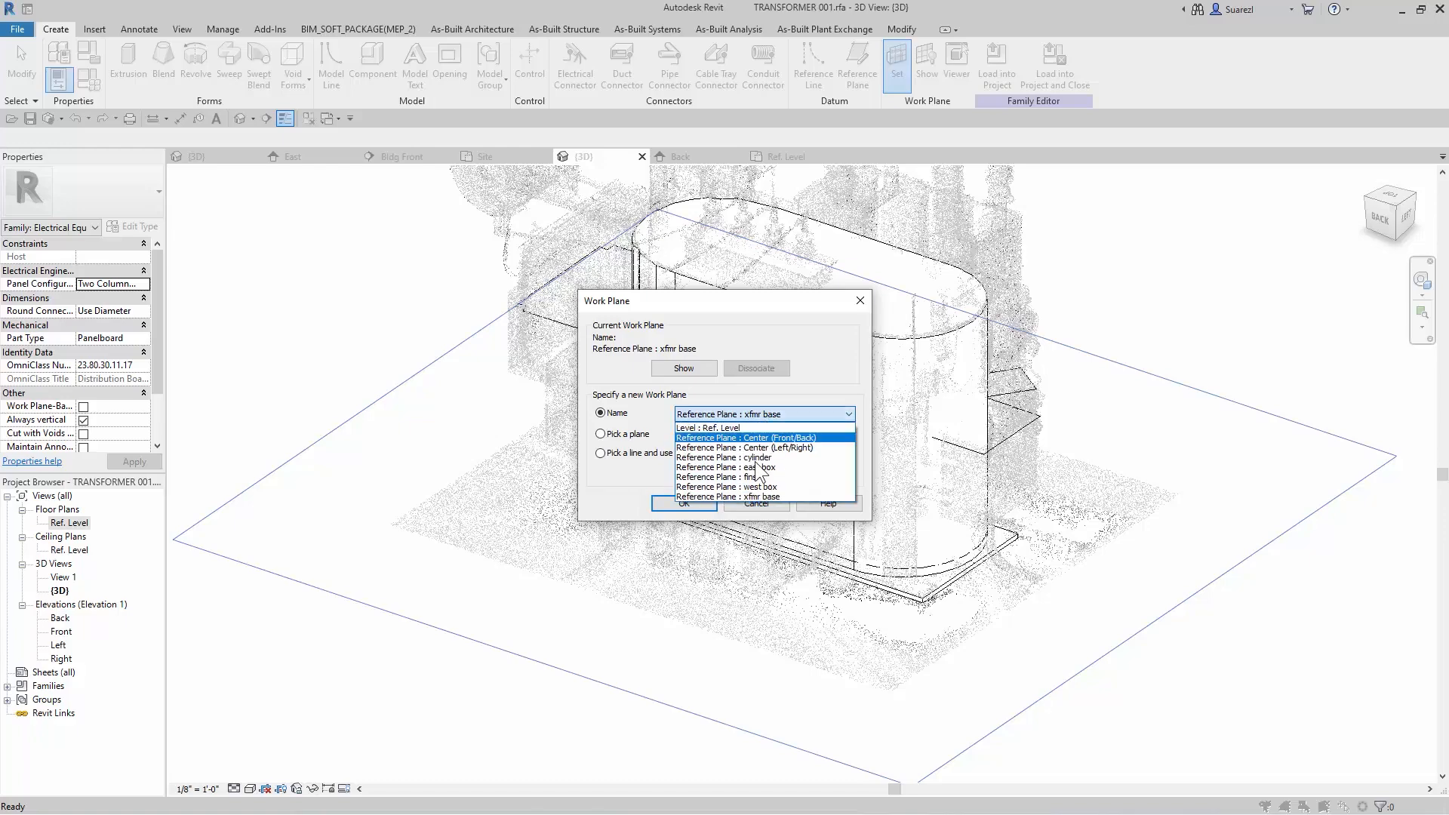
pyautogui.click(763, 464)
pyautogui.click(683, 504)
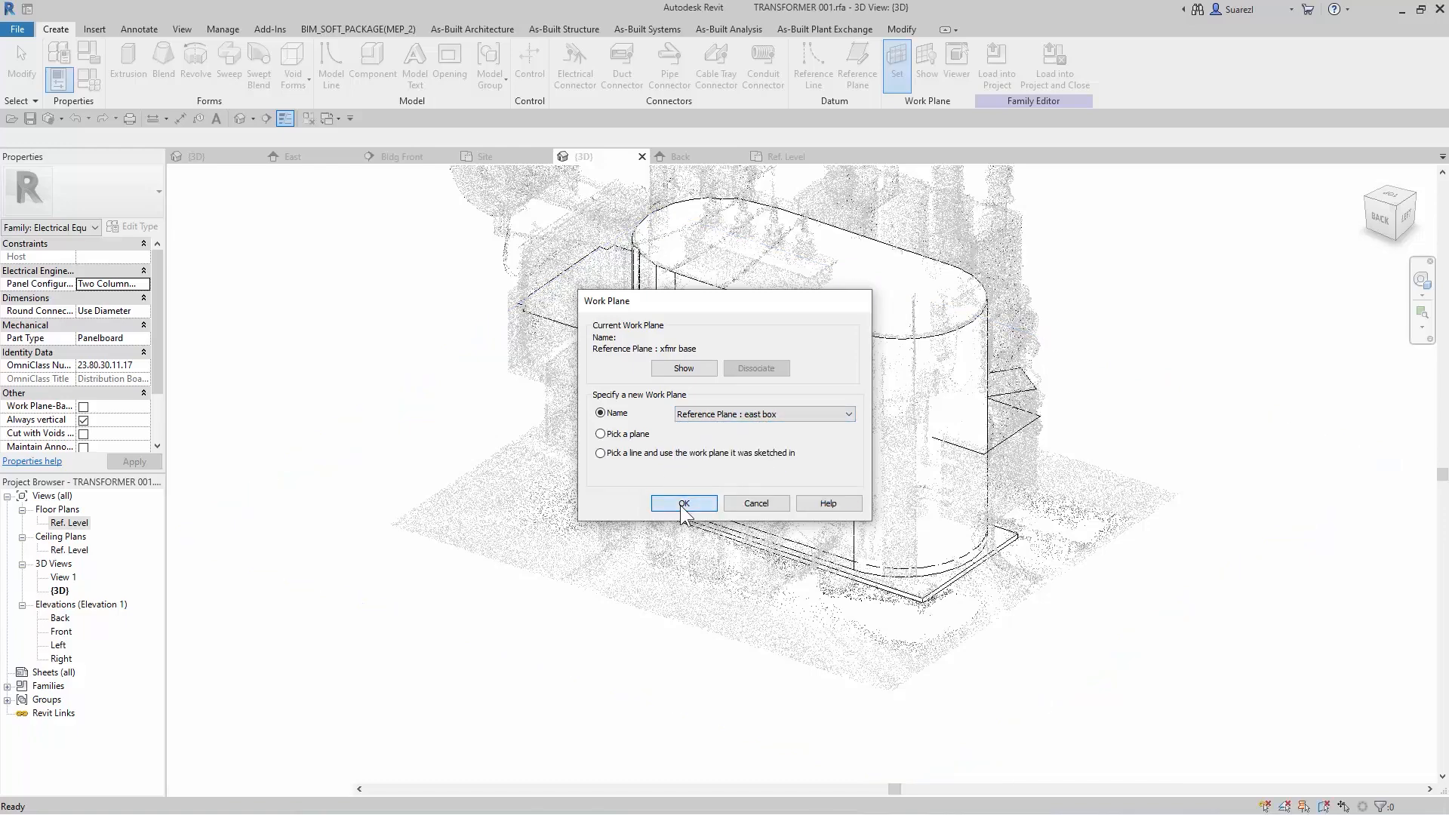
# - Start an extrusion on the east box plane and pick the box's three-sided outline and the tank's adjoining arc as its sketch
pyautogui.click(125, 83)
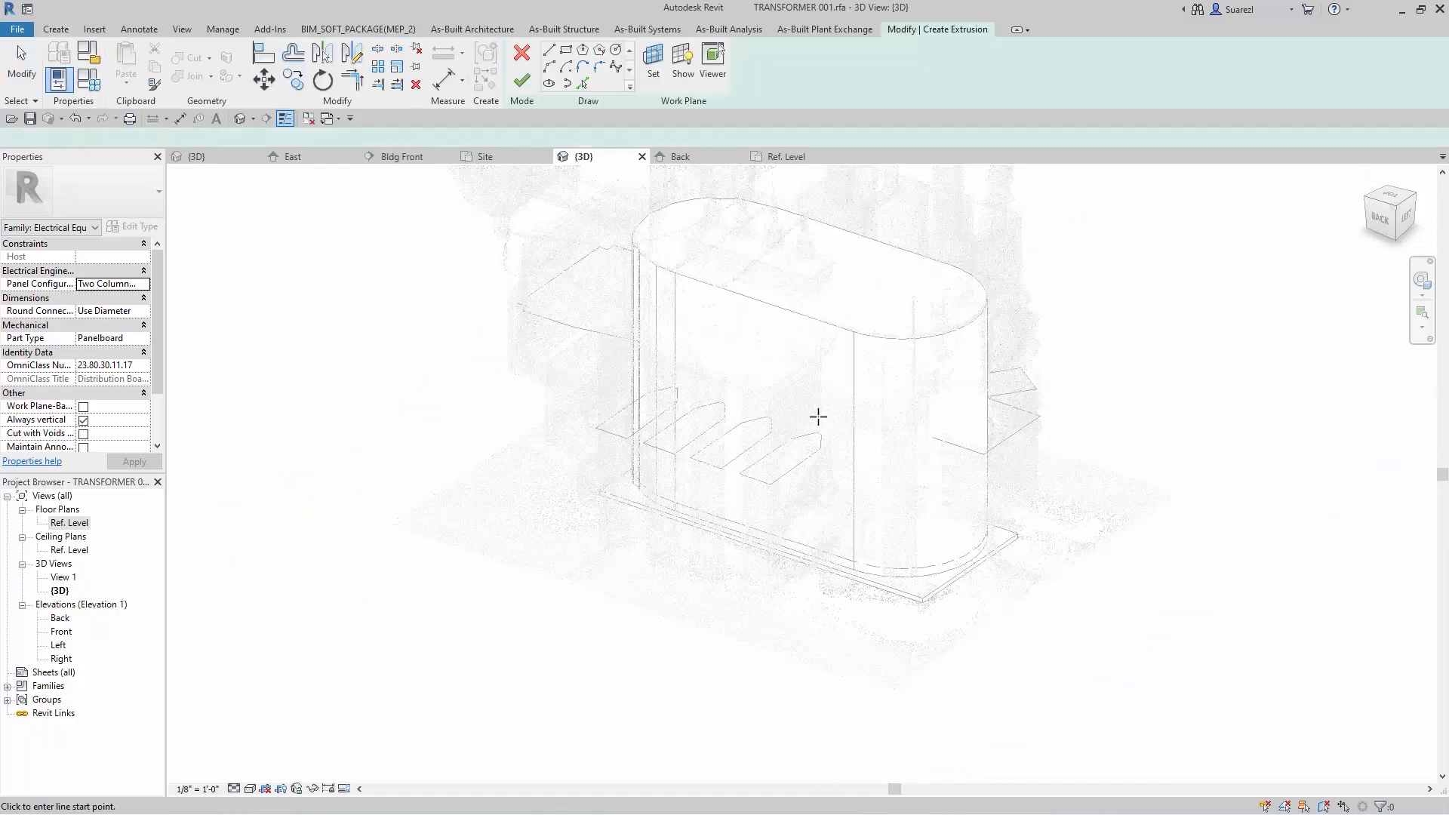
pyautogui.click(582, 83)
pyautogui.click(1386, 199)
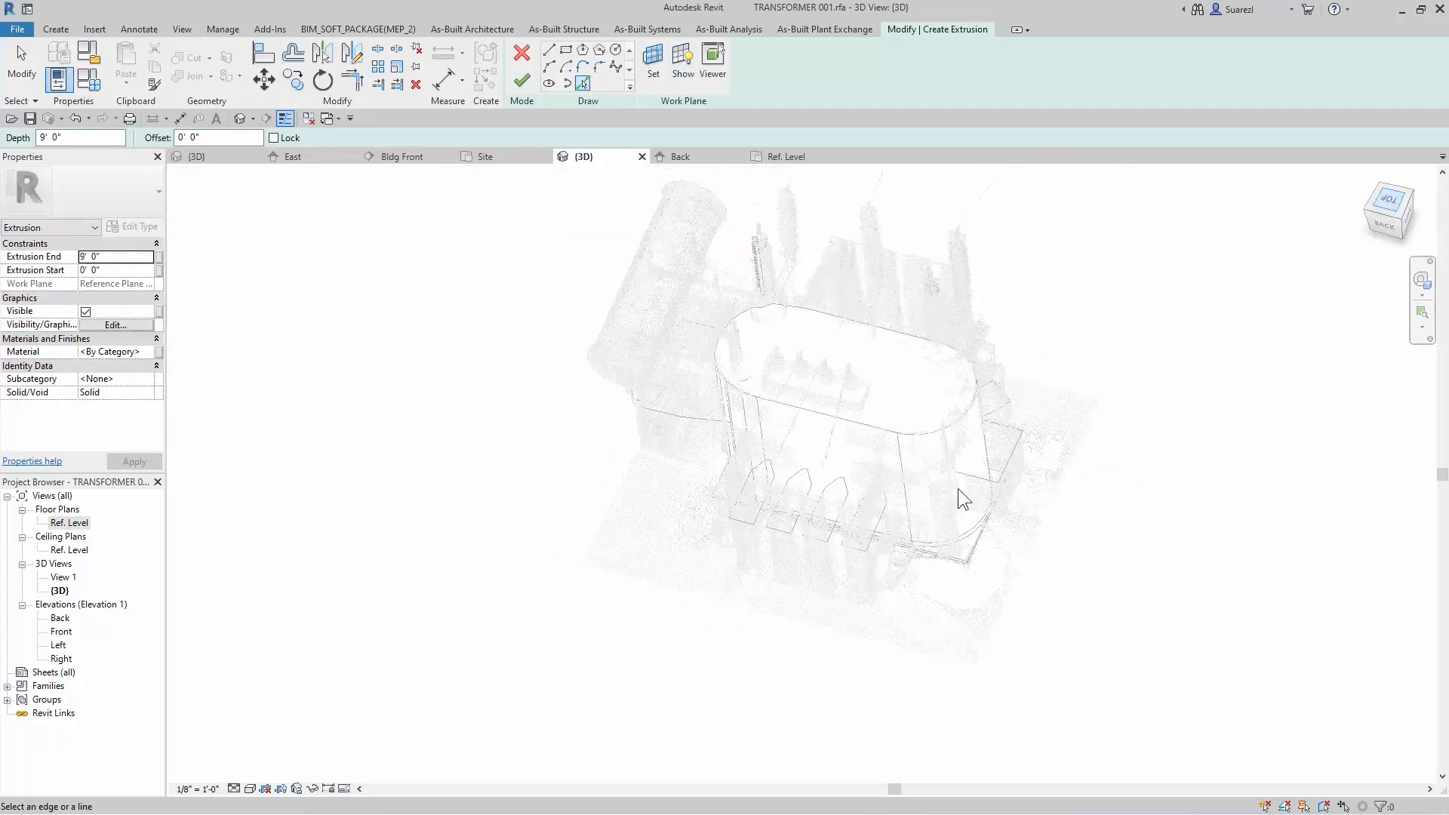
pyautogui.scroll(4, 919, 513)
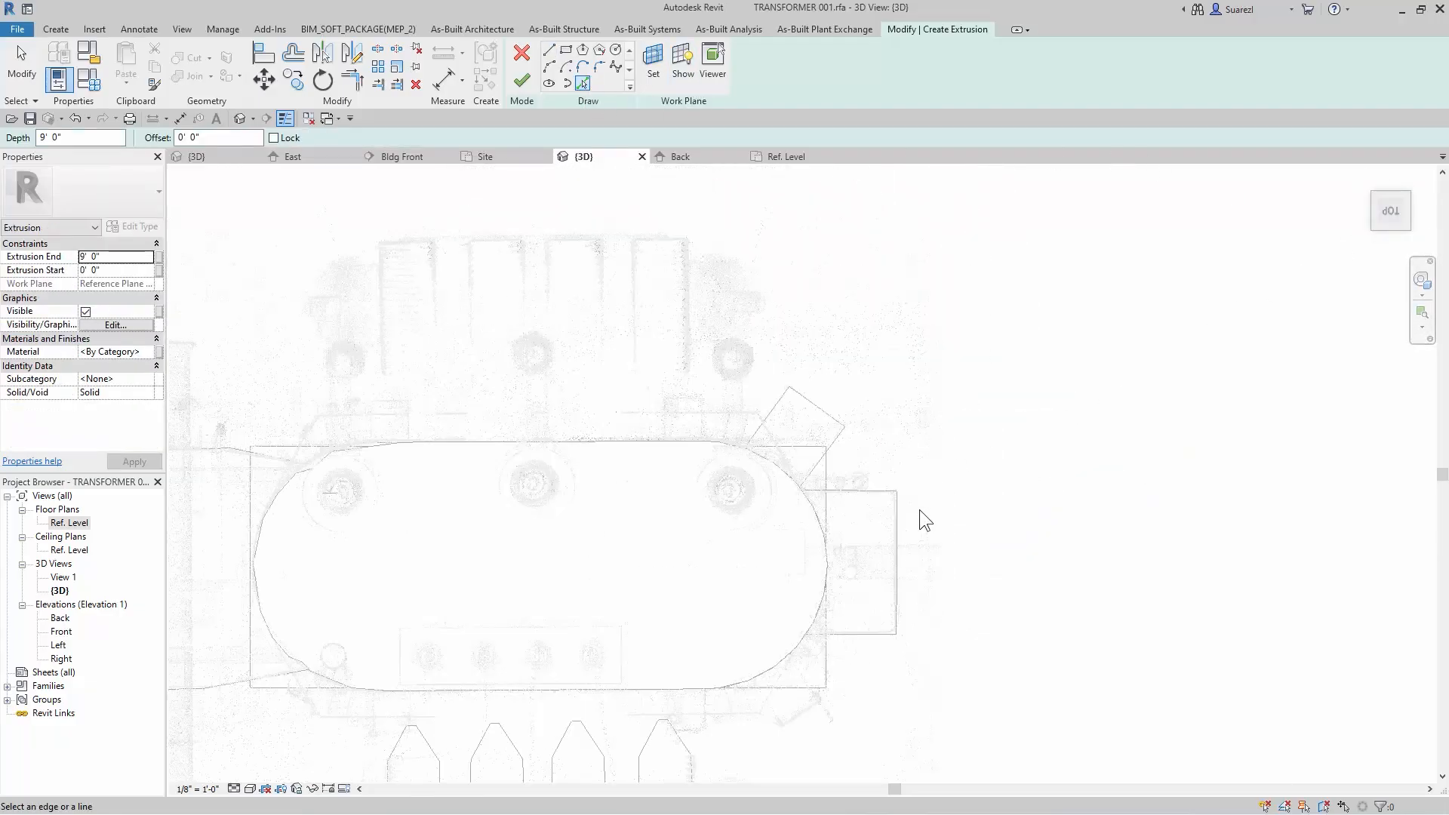
pyautogui.press('Tab')
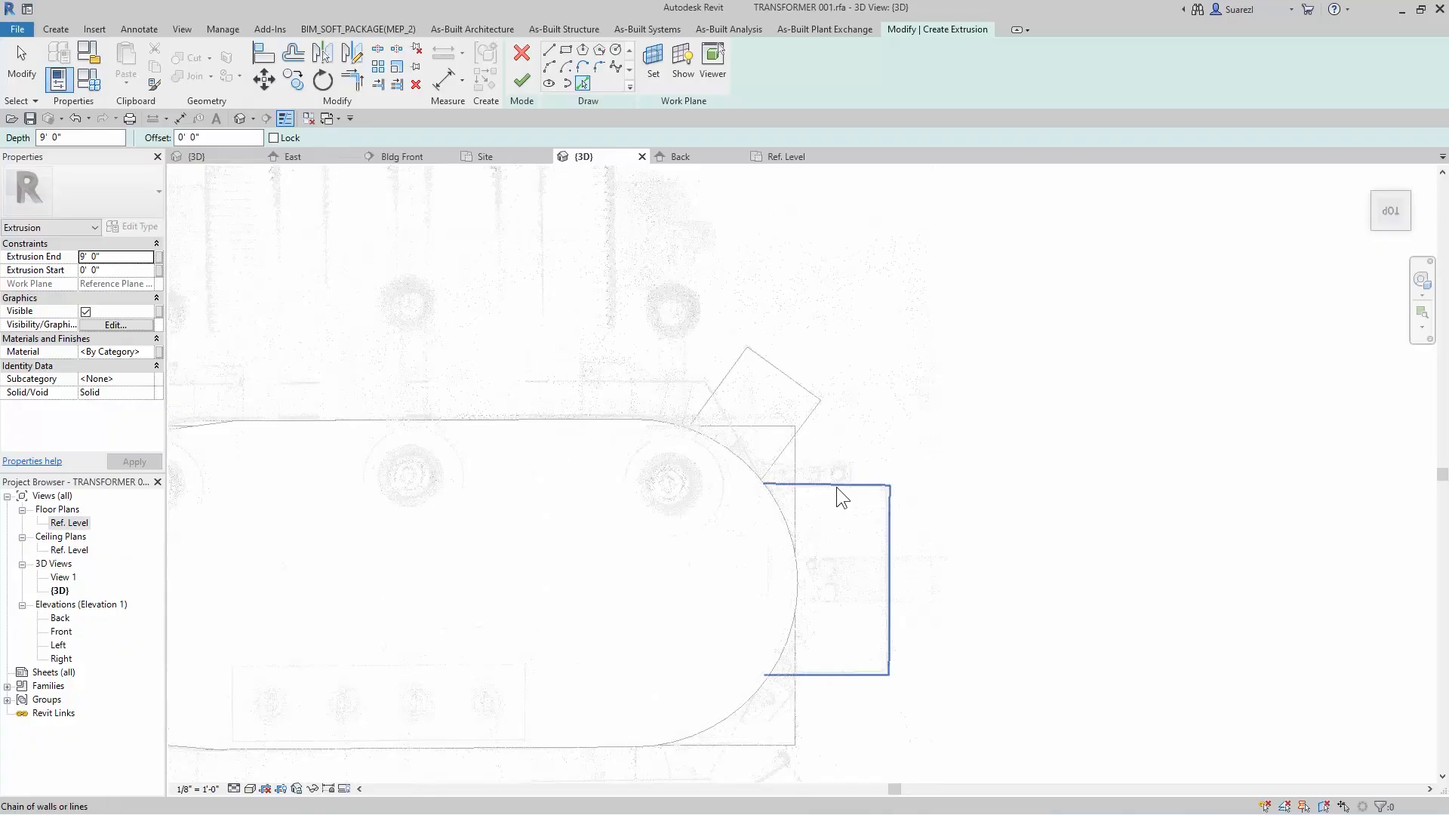
pyautogui.click(836, 486)
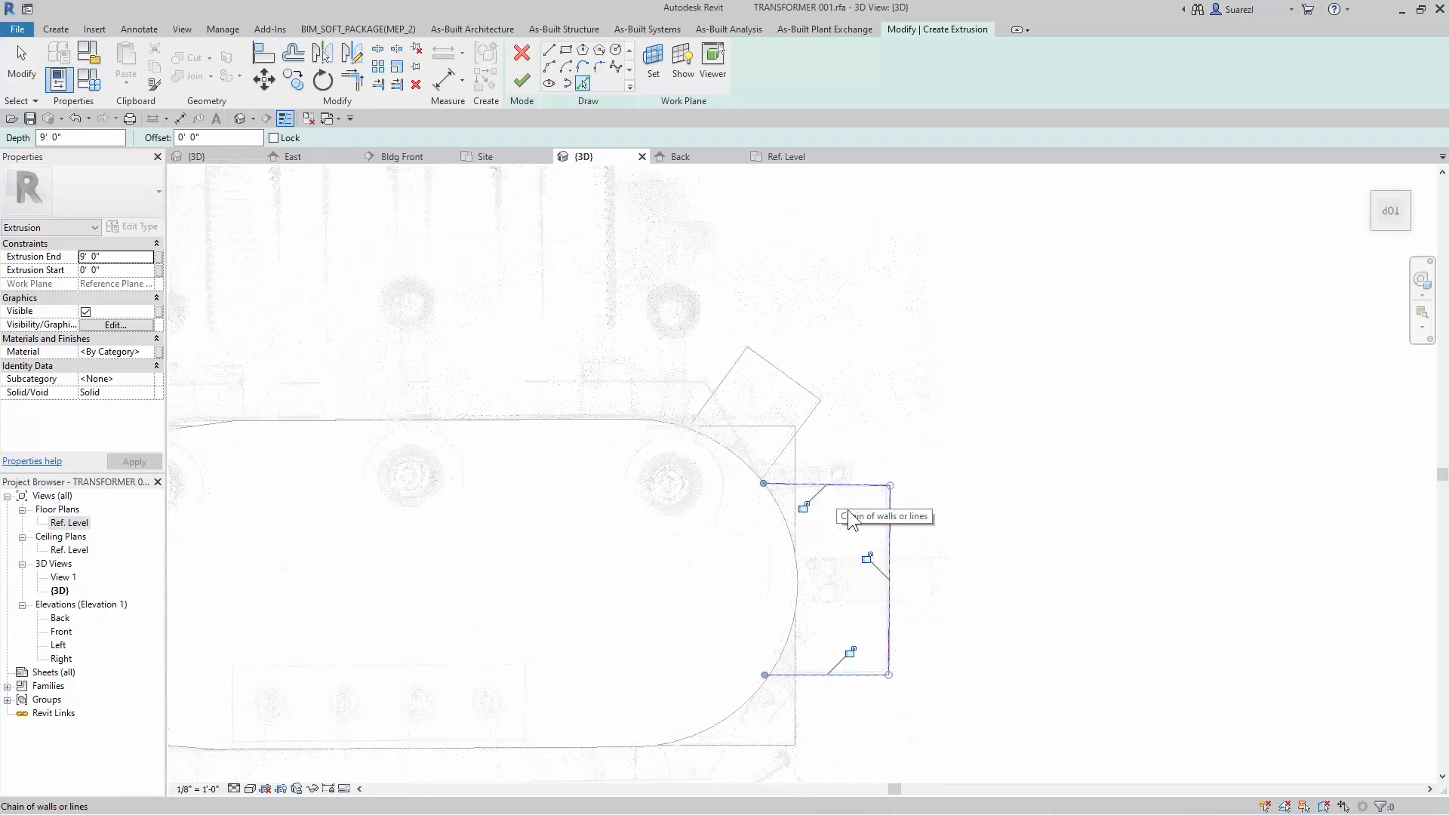
pyautogui.click(790, 532)
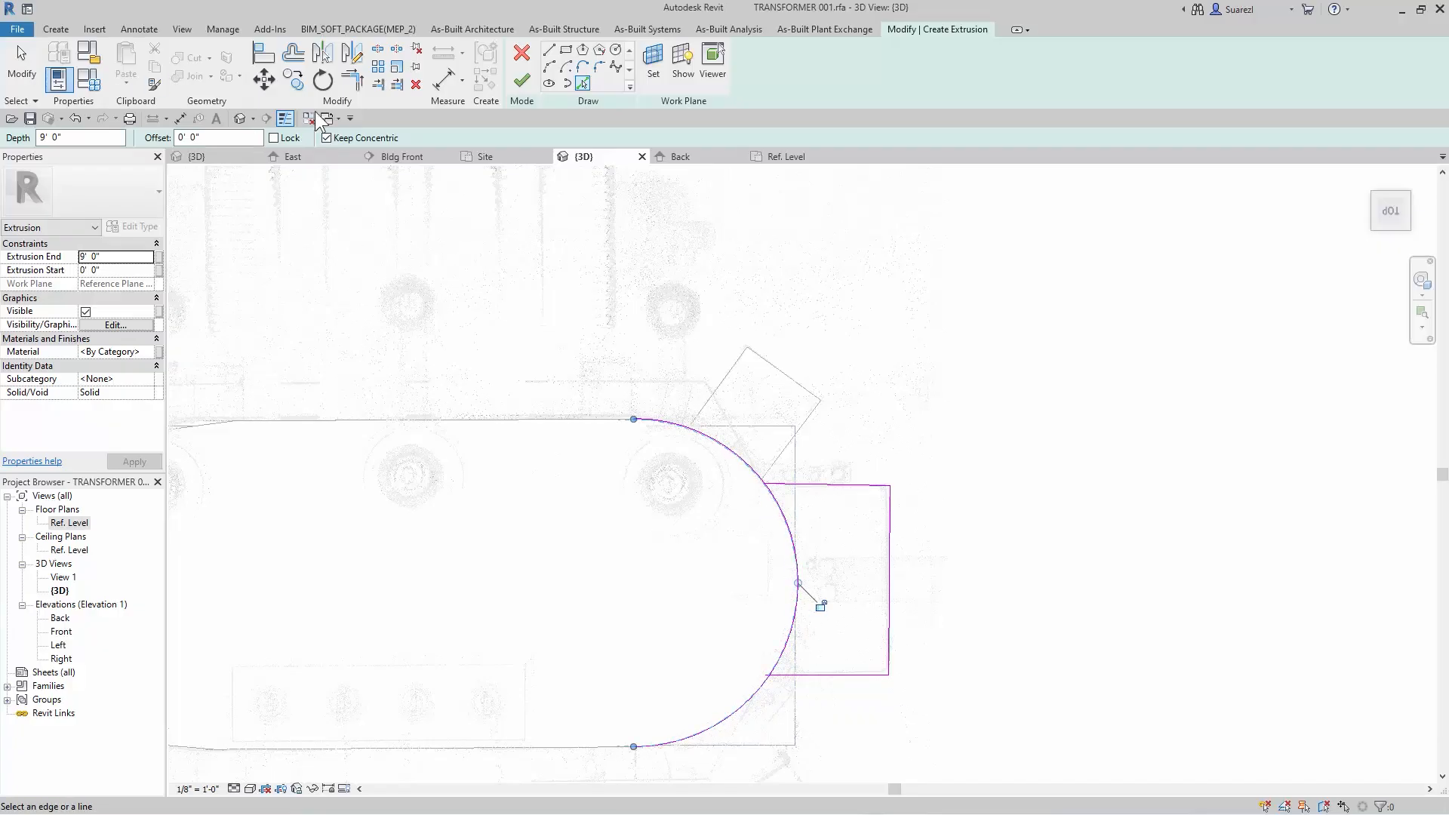
# - Trim the tank arc and the east box's two side lines to corners so the sketch forms a closed loop
pyautogui.click(352, 78)
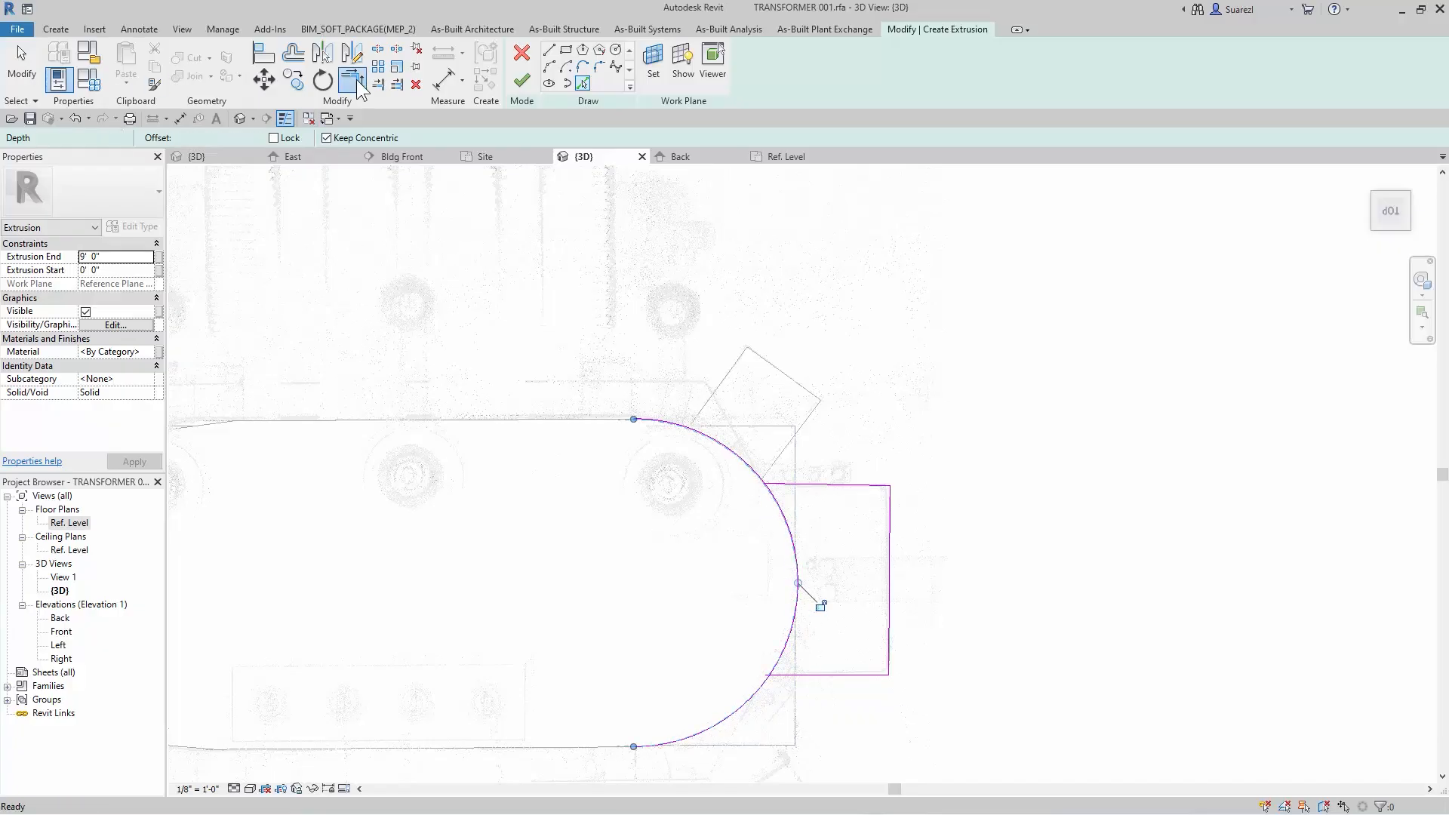
pyautogui.click(773, 495)
pyautogui.click(786, 666)
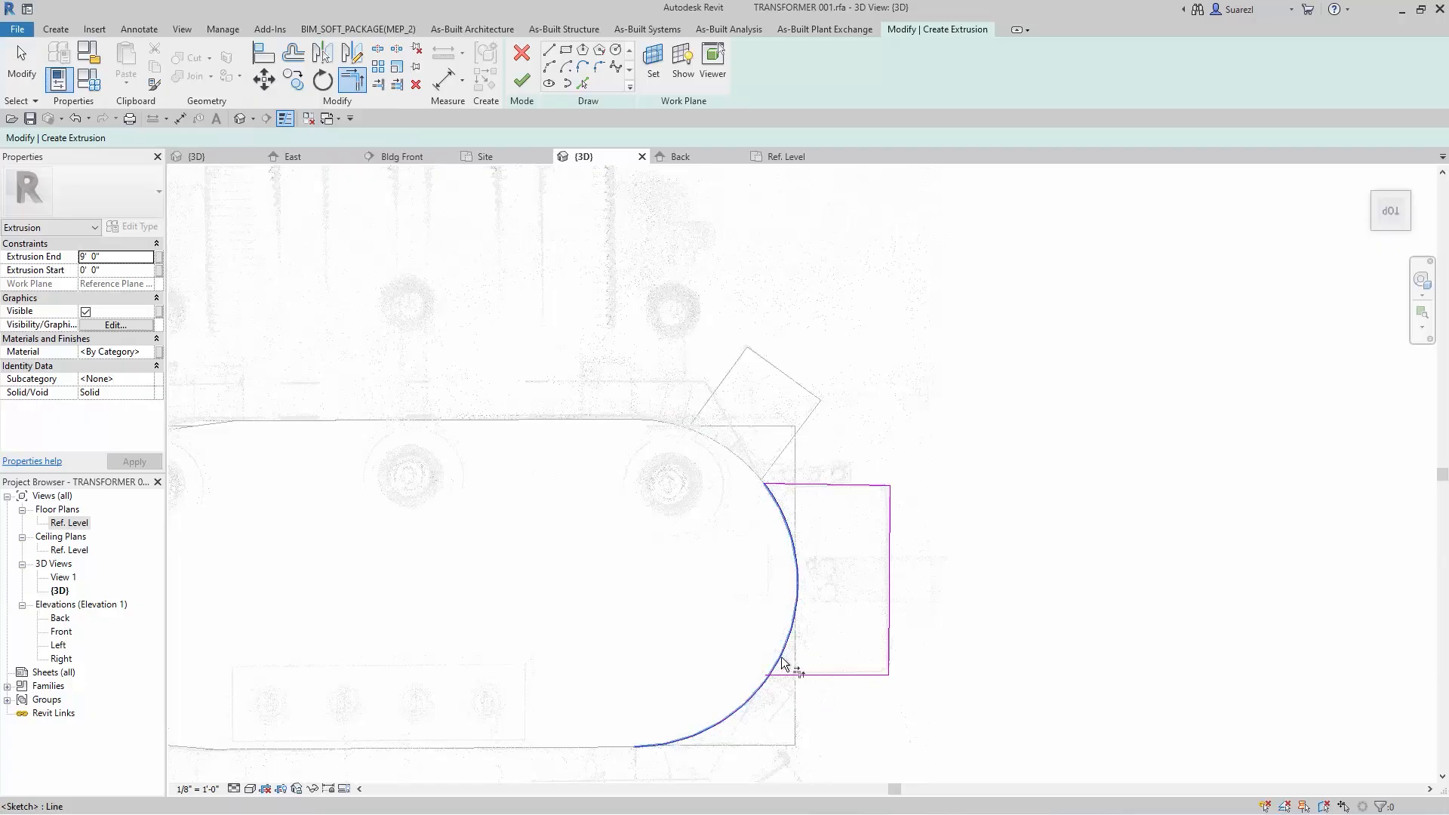
pyautogui.click(784, 678)
# - Set the east box's extrusion end to 2' 0" and finish the extrusion
pyautogui.scroll(-2, 789, 677)
pyautogui.moveTo(1028, 573)
pyautogui.mouseDown(button='middle')
pyautogui.moveTo(1067, 556)
pyautogui.moveTo(889, 575)
pyautogui.mouseUp(button='middle')
pyautogui.click(106, 256)
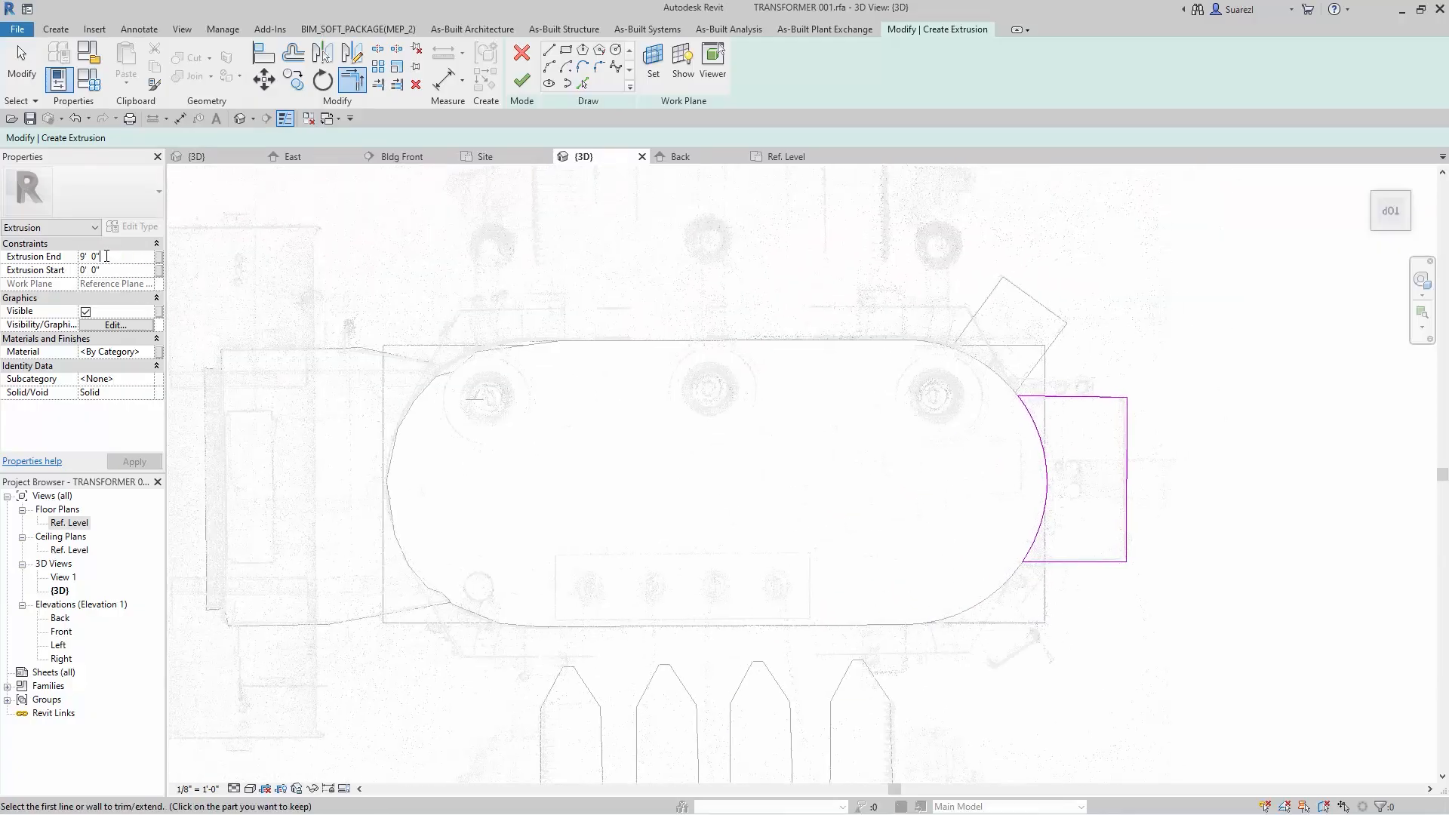
pyautogui.write('2')
pyautogui.click(142, 463)
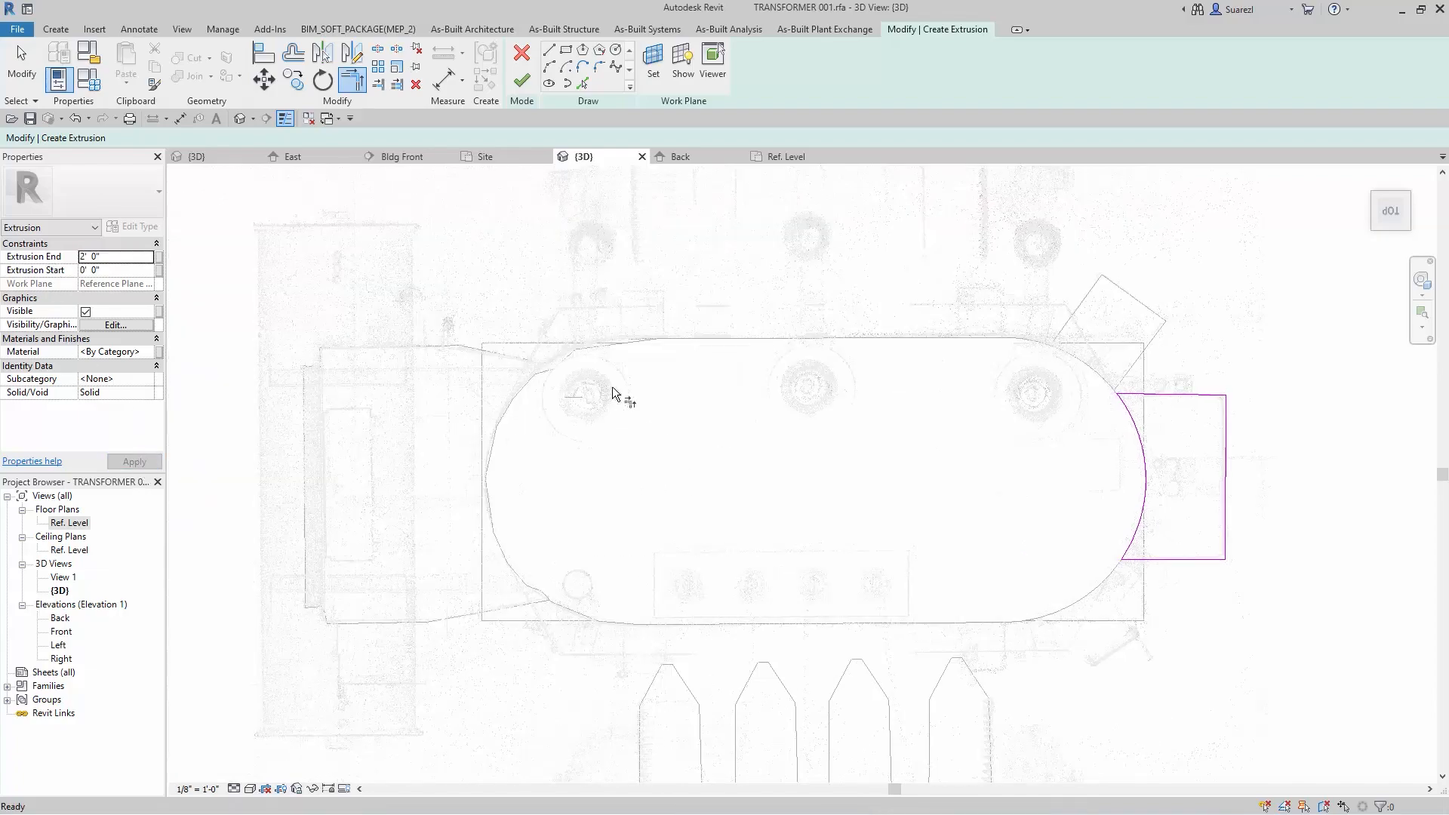
pyautogui.click(521, 80)
# - Set the work plane to Reference Plane : west box
pyautogui.moveTo(590, 442); pyautogui.dragTo(669, 429, button='middle')
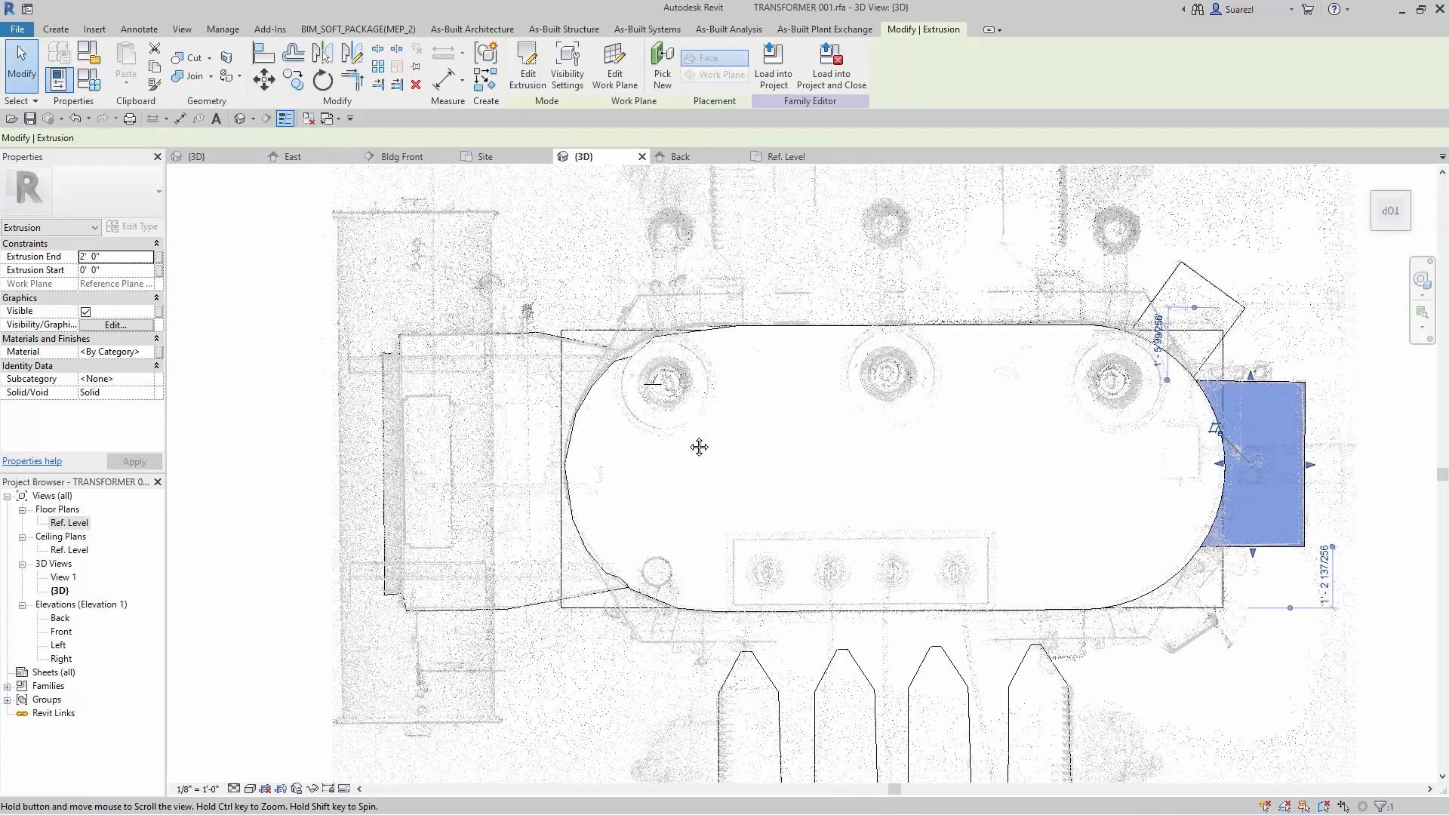
pyautogui.click(55, 31)
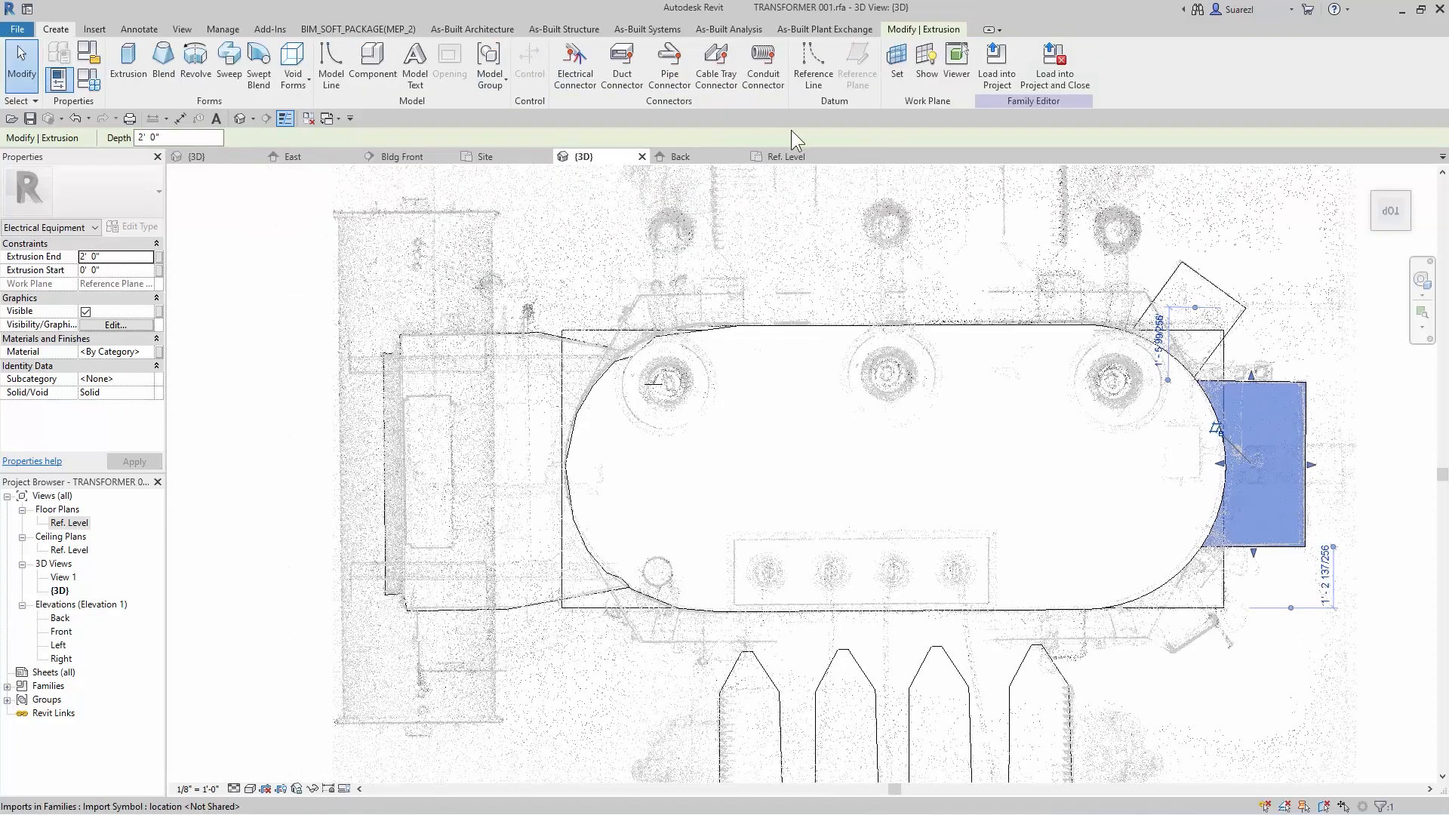
pyautogui.click(897, 69)
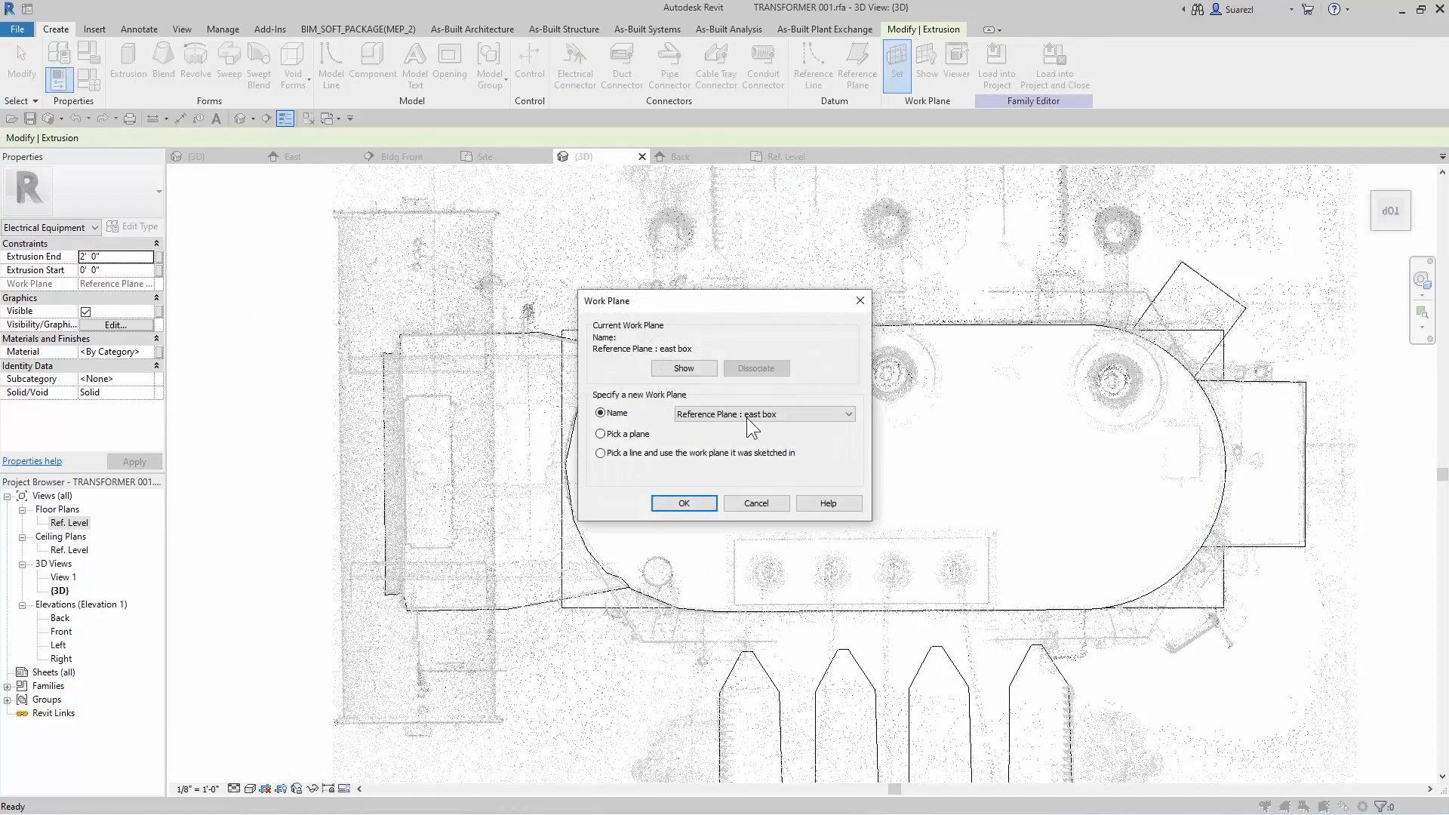
pyautogui.click(770, 414)
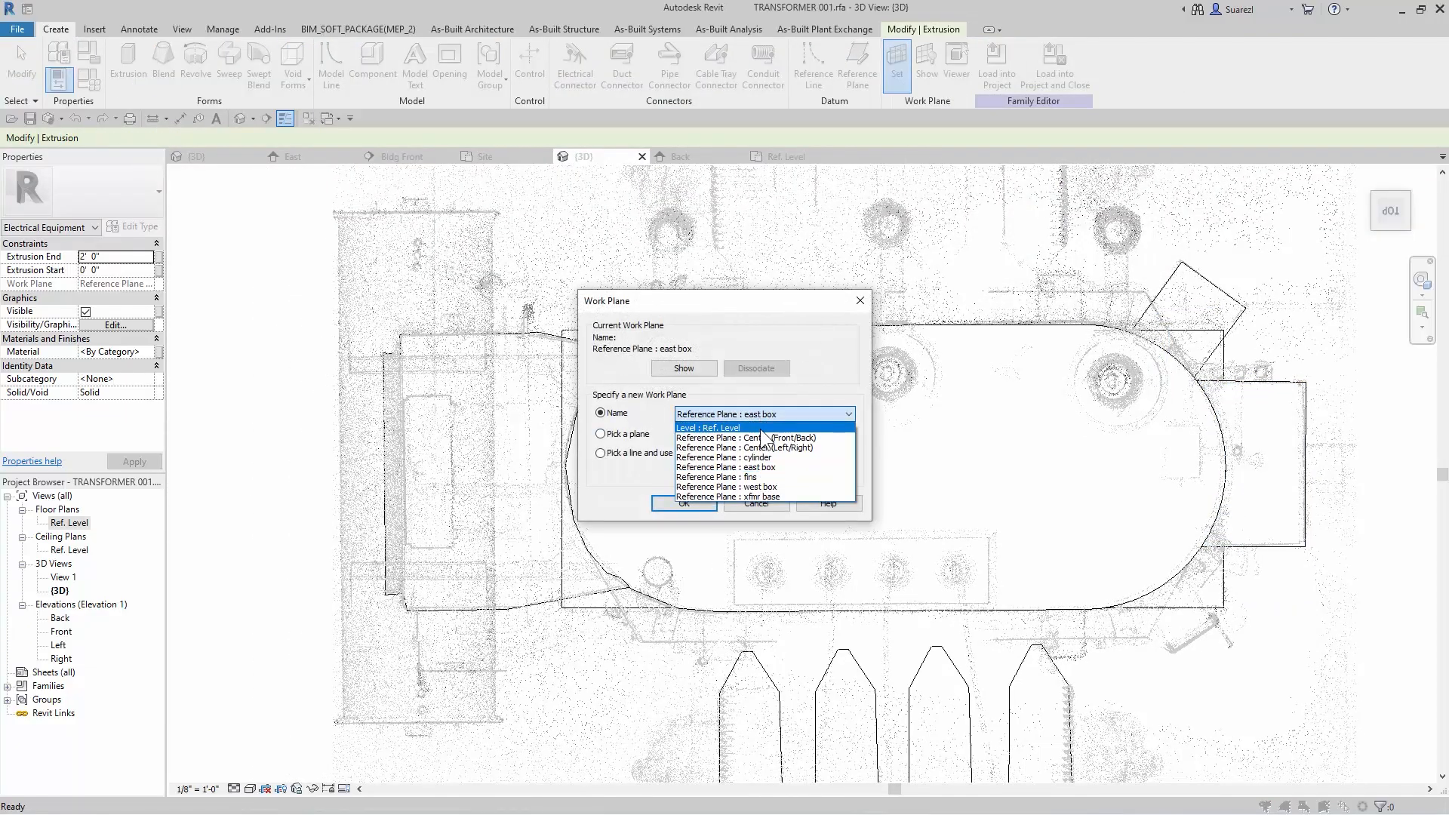
pyautogui.click(769, 487)
pyautogui.click(684, 504)
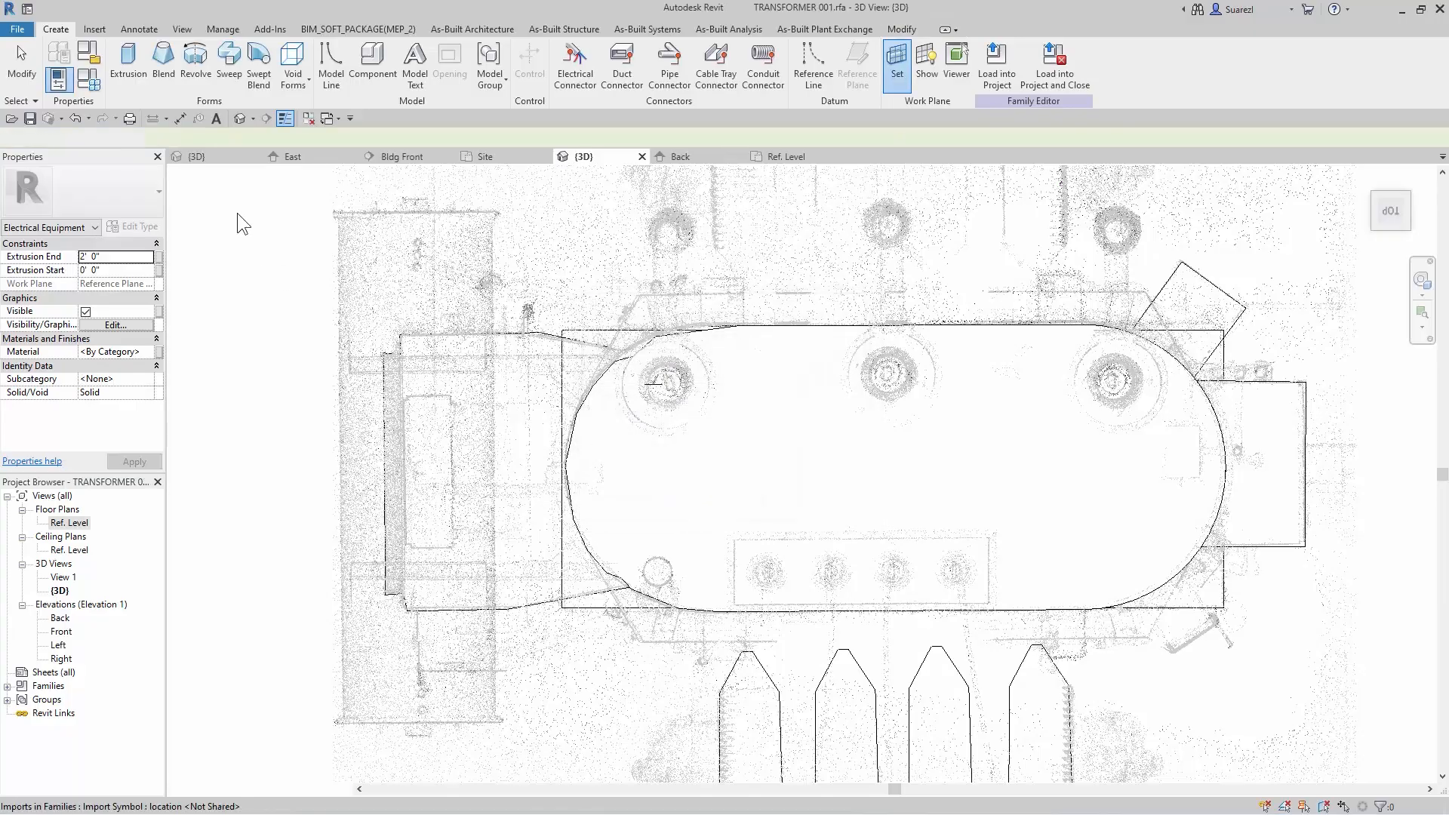
# - Start an extrusion on the west box plane and pick the box outline chain and the tank's faceted end chain as its sketch
pyautogui.click(126, 75)
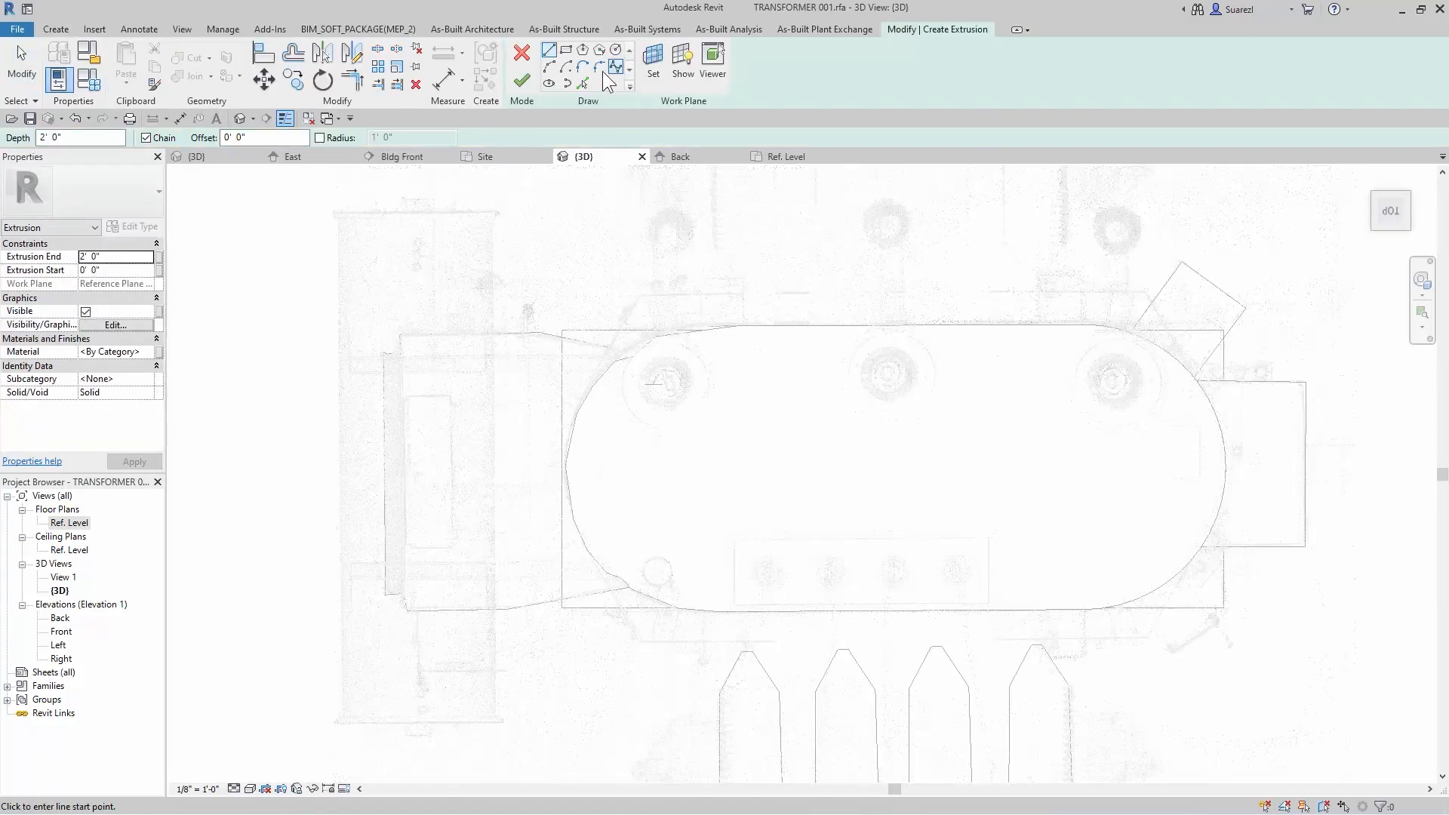
pyautogui.click(582, 83)
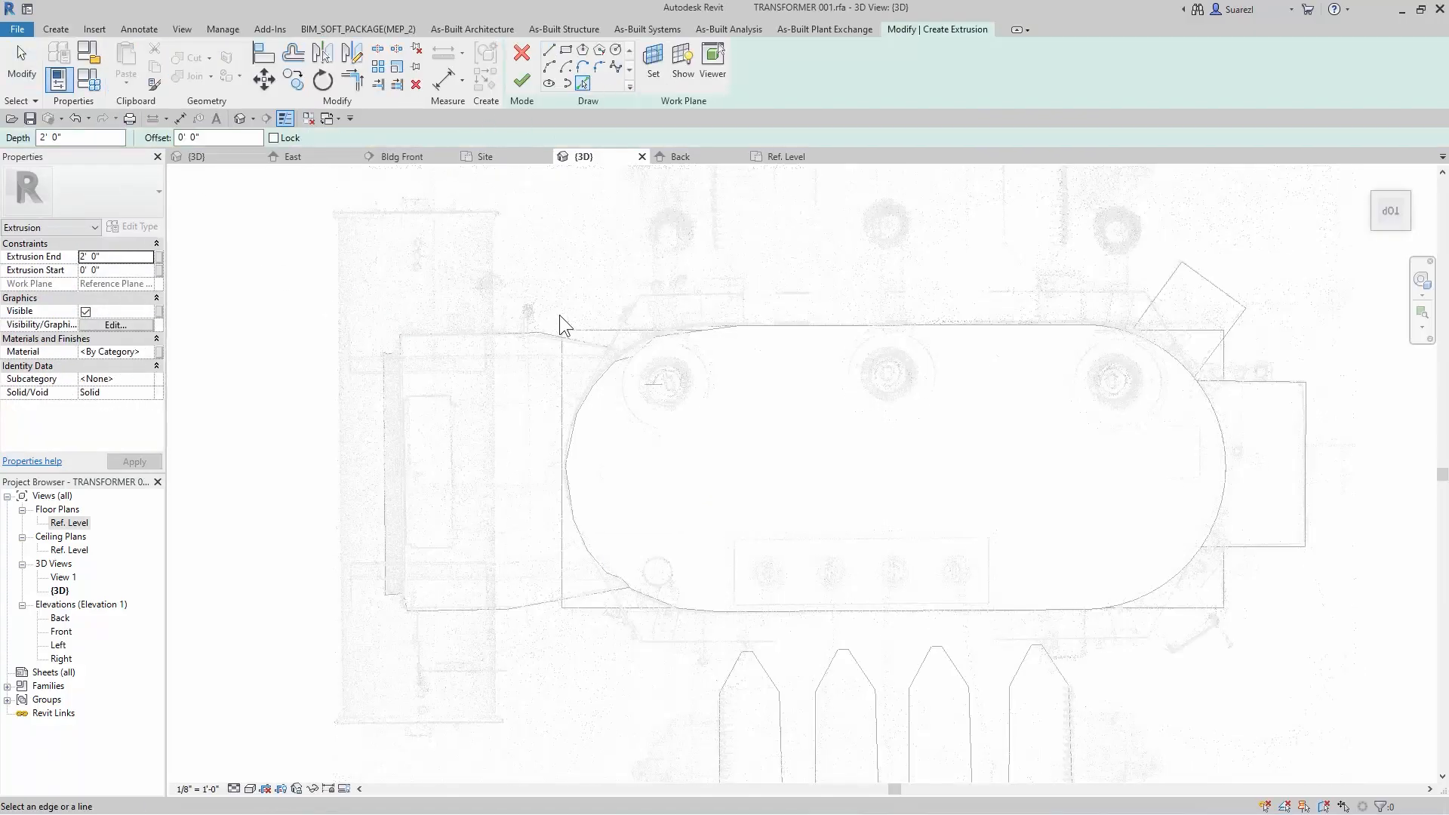
pyautogui.press('Tab')
pyautogui.click(592, 347)
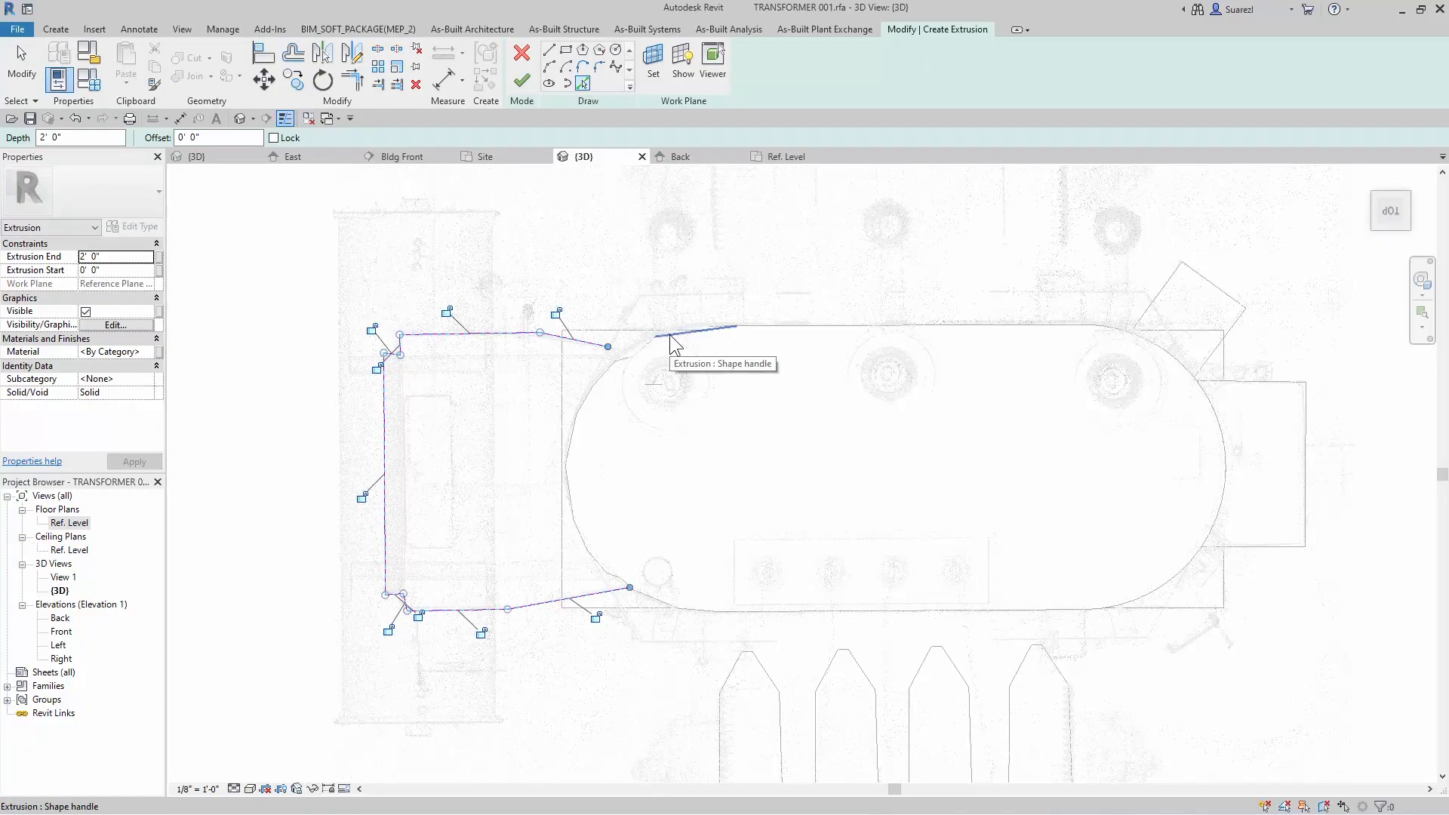
pyautogui.press('Tab')
pyautogui.press('Tab')
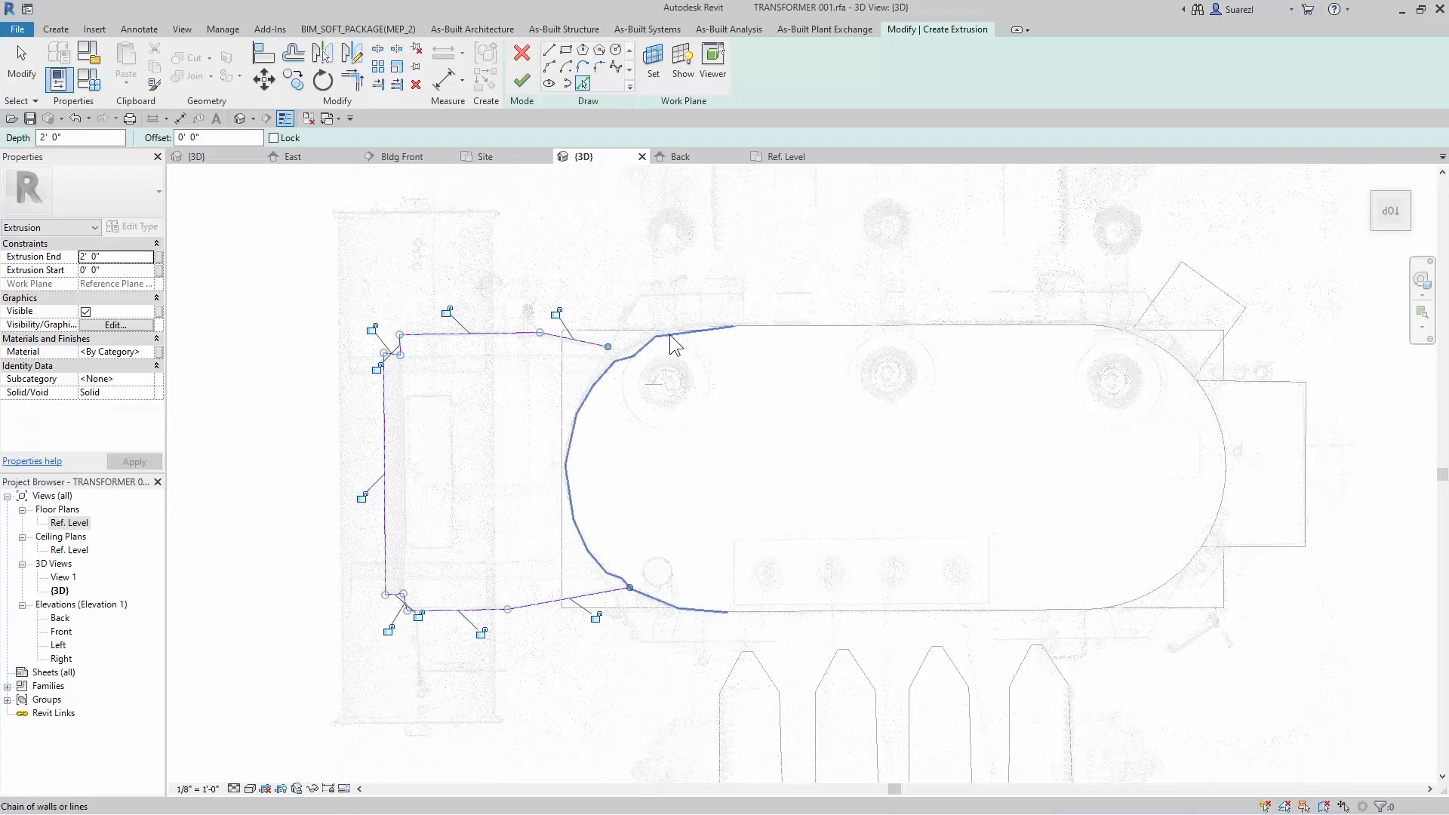
pyautogui.click(668, 334)
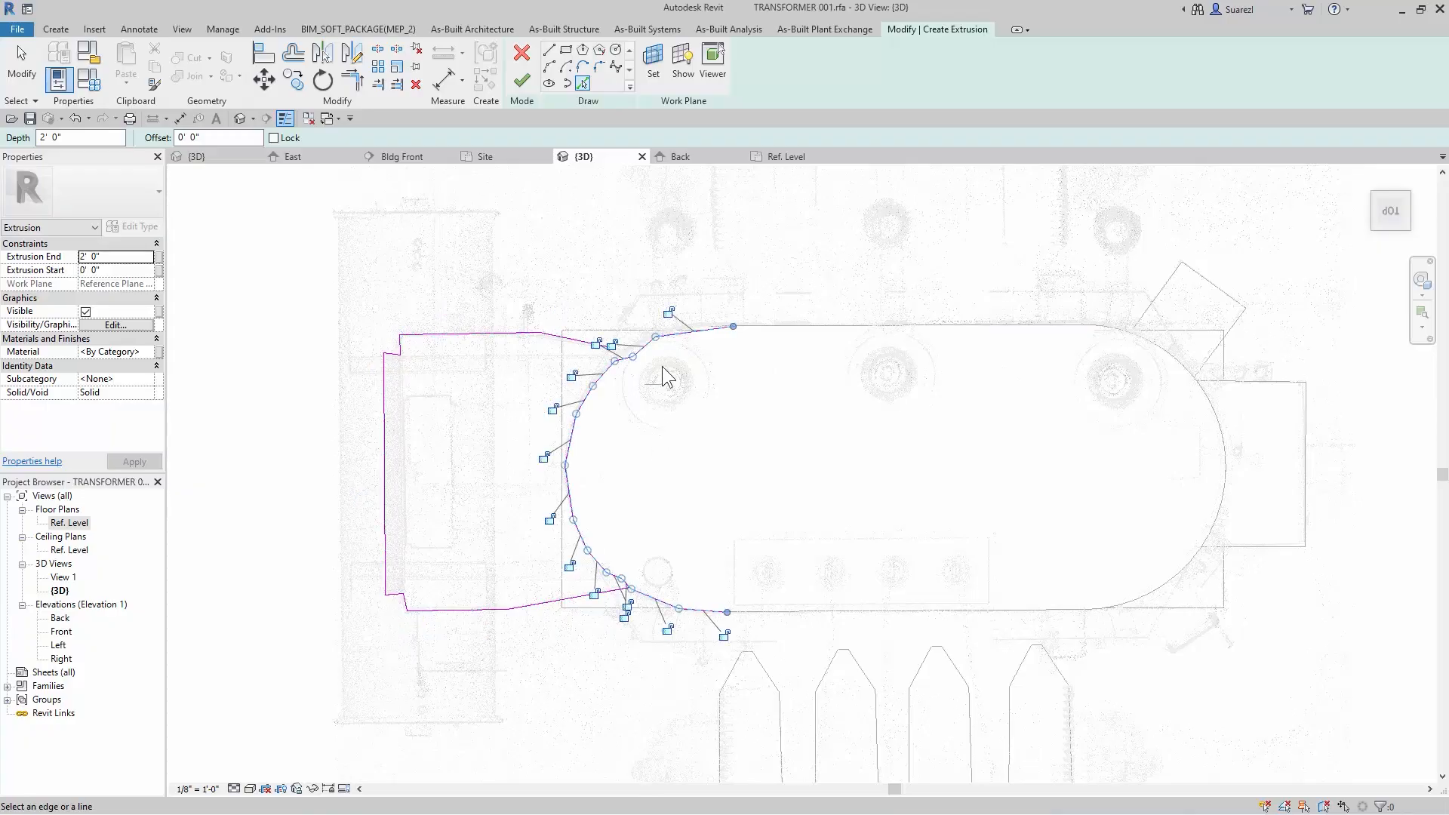
# - Remove the overlapping sketch lines on the tank's long sloped edge beyond the west box's upper junction
pyautogui.click(672, 336)
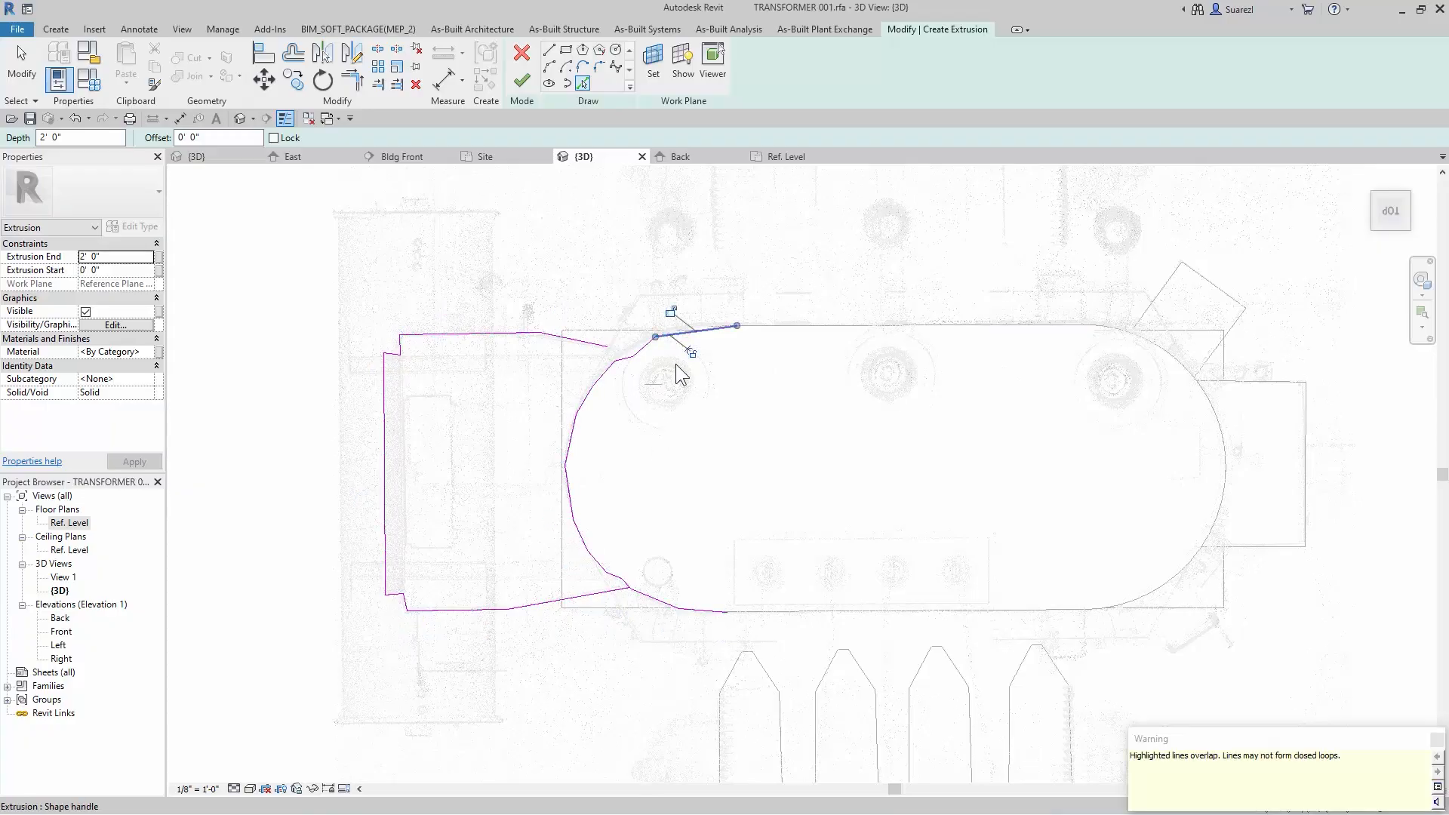
pyautogui.press('Escape')
pyautogui.press('Escape')
pyautogui.click(693, 333)
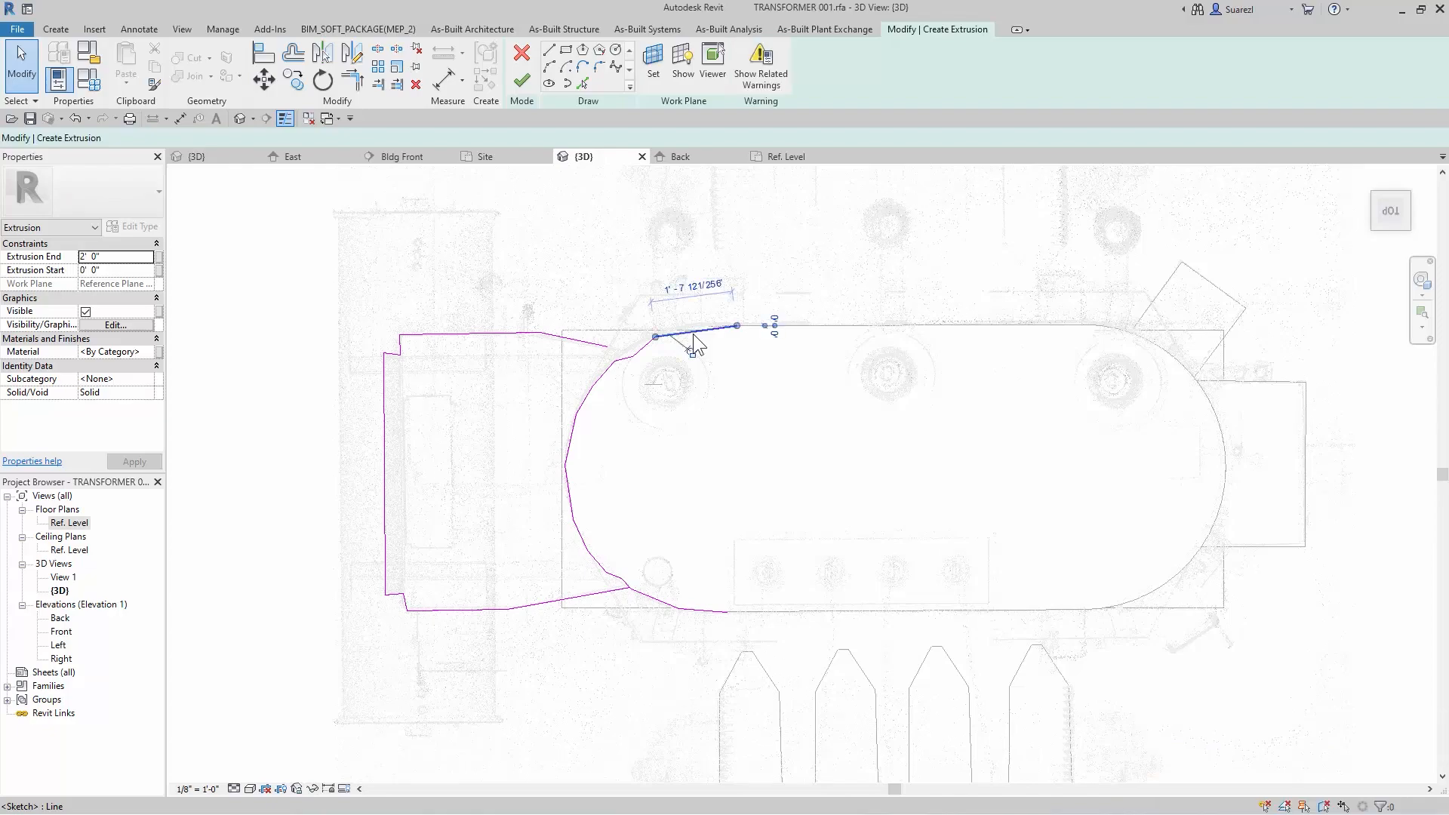
pyautogui.press('Escape')
pyautogui.scroll(2, 660, 352)
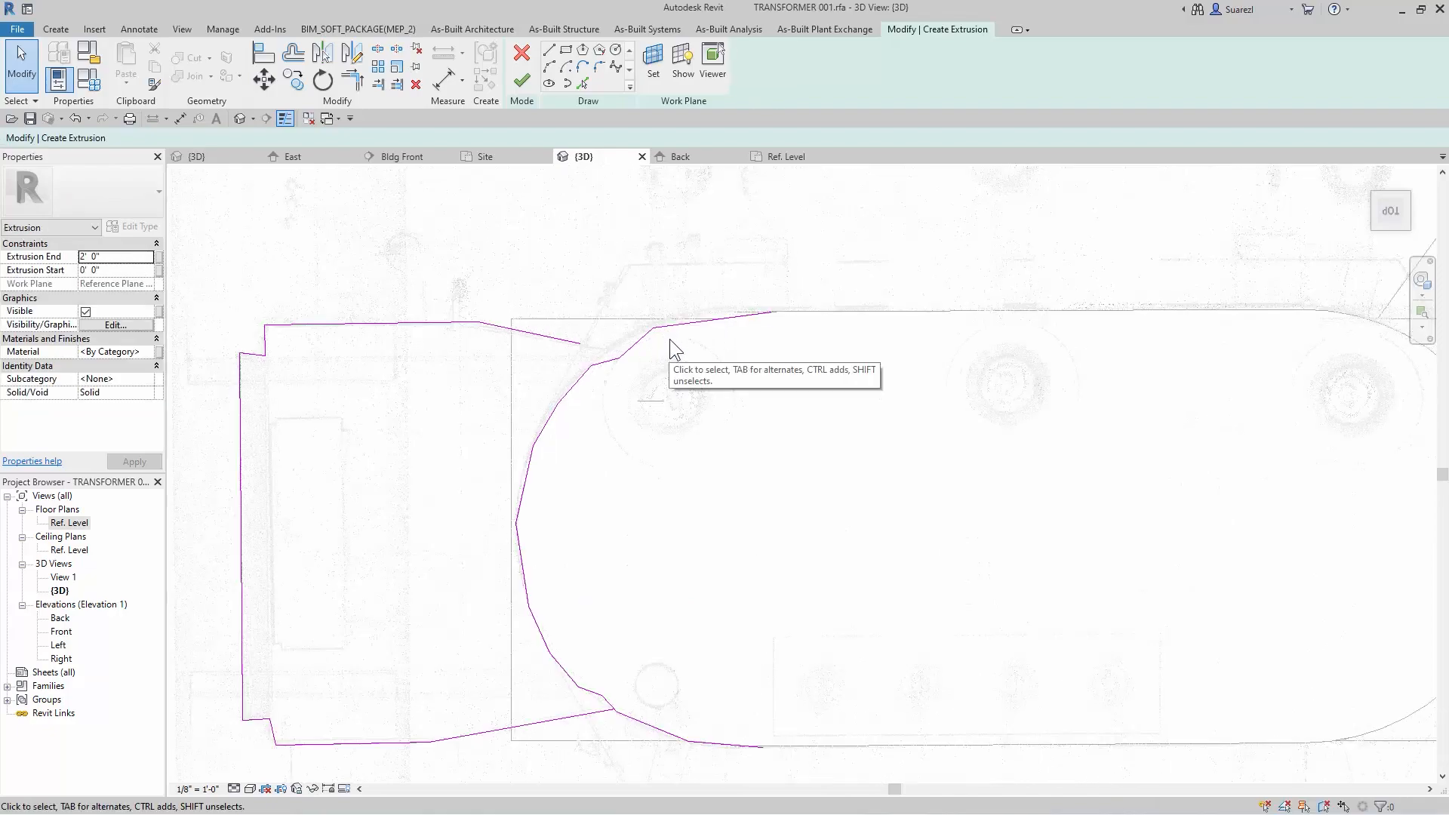
pyautogui.click(682, 323)
# - Trim the west box's upper side line and the tank's short diagonal facet to a corner
pyautogui.press('Escape')
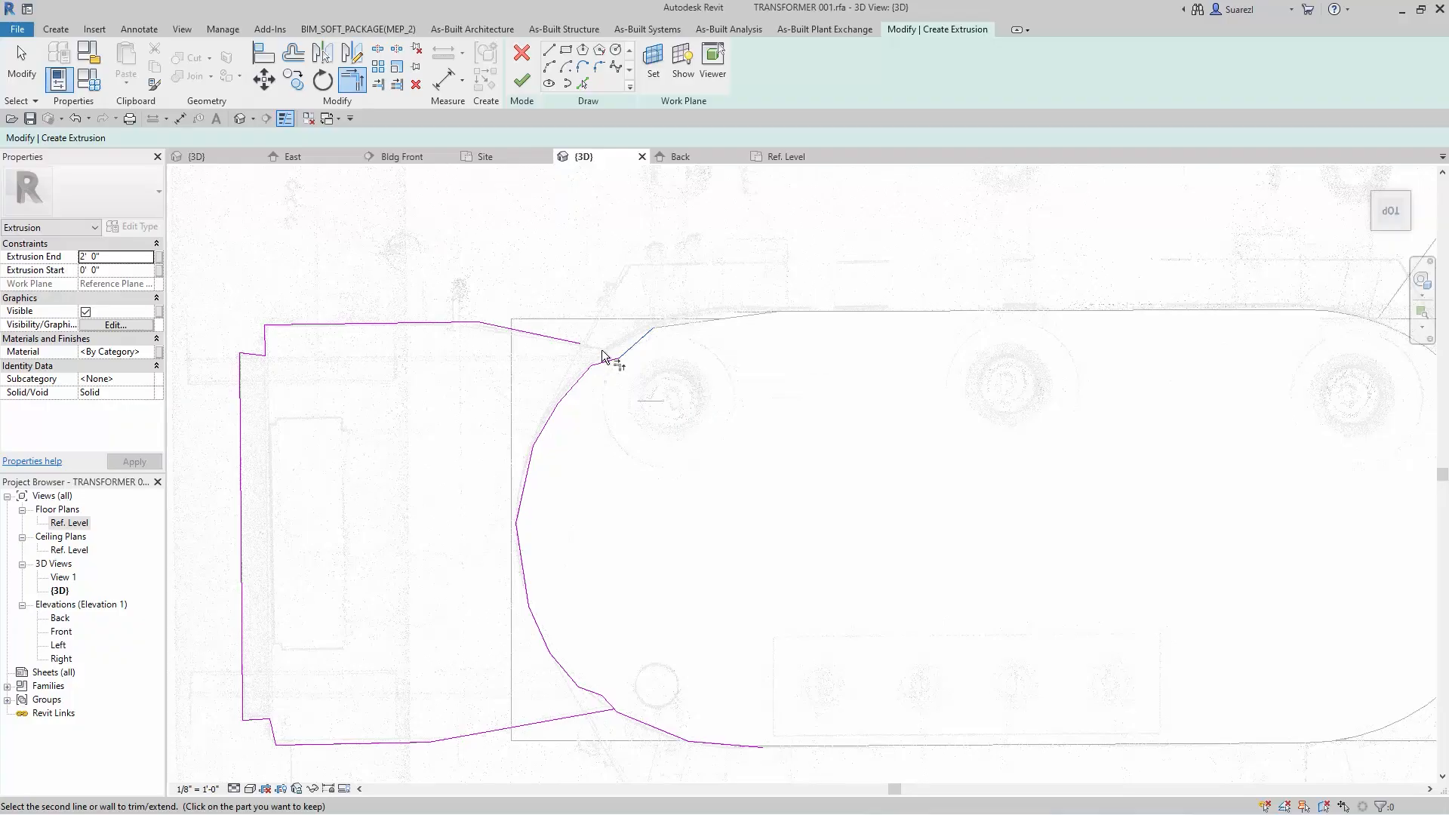
pyautogui.press('Escape')
pyautogui.click(354, 82)
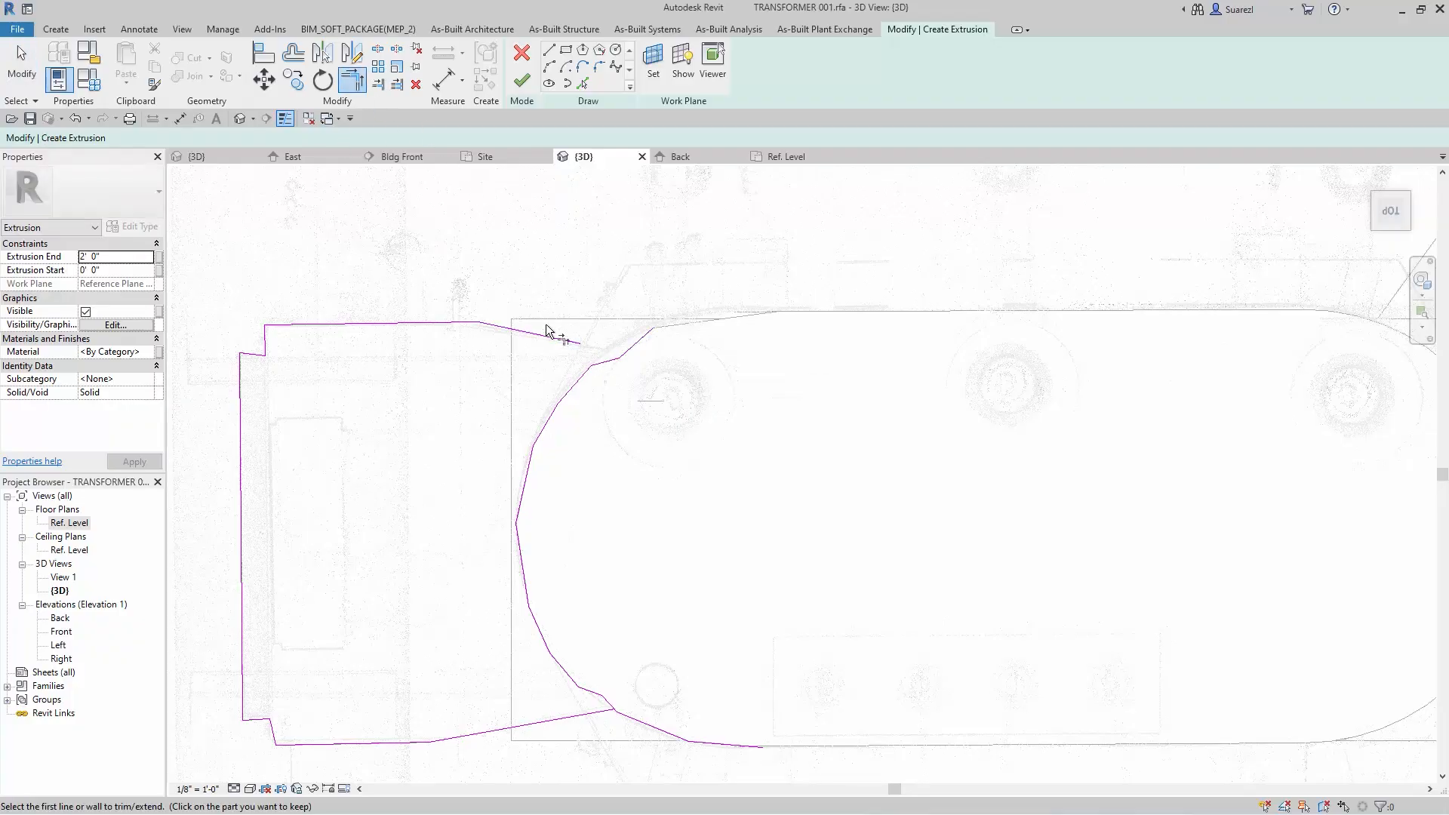
pyautogui.scroll(5, 612, 364)
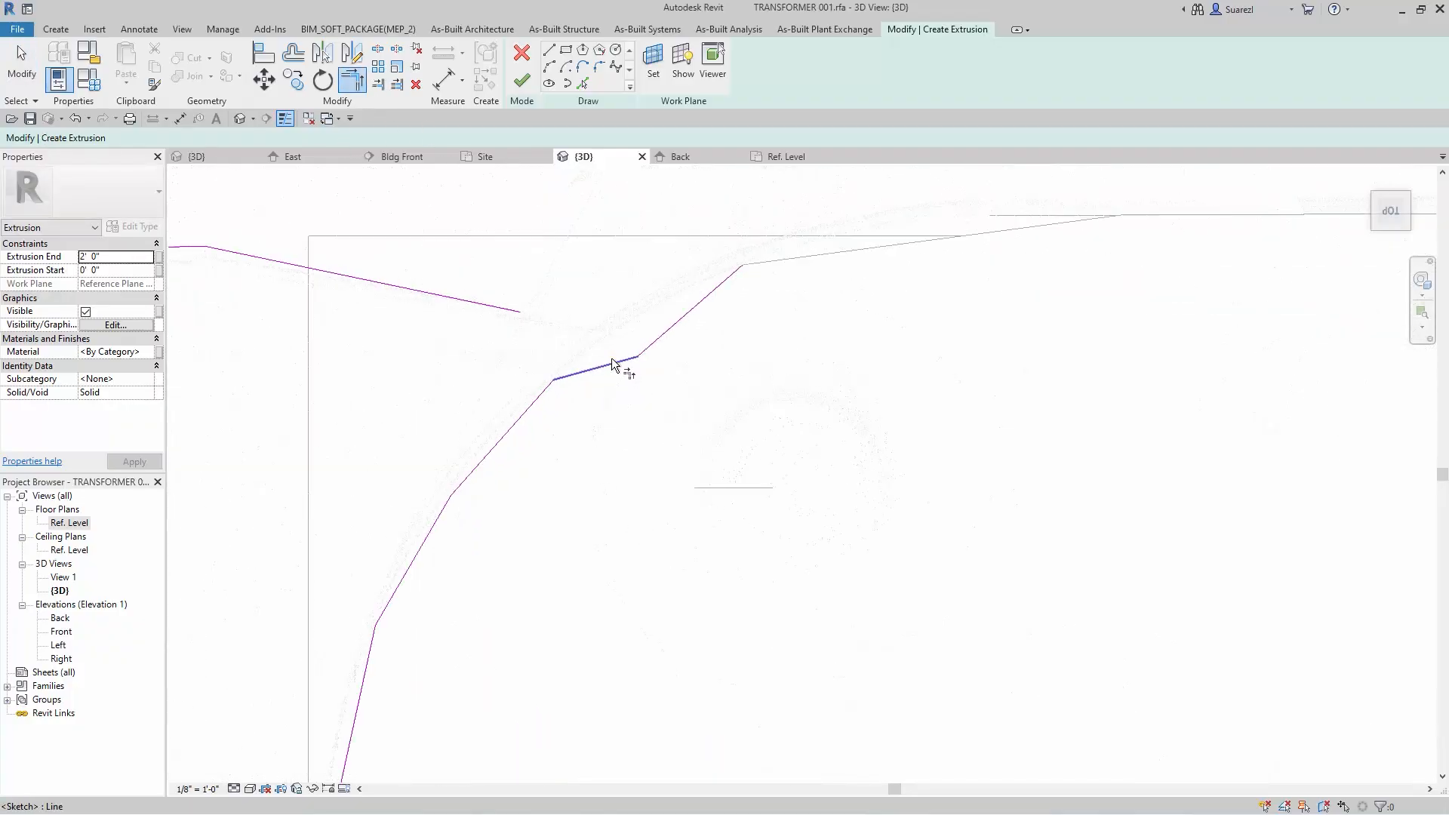
pyautogui.click(656, 347)
pyautogui.click(485, 296)
pyautogui.scroll(-5, 676, 392)
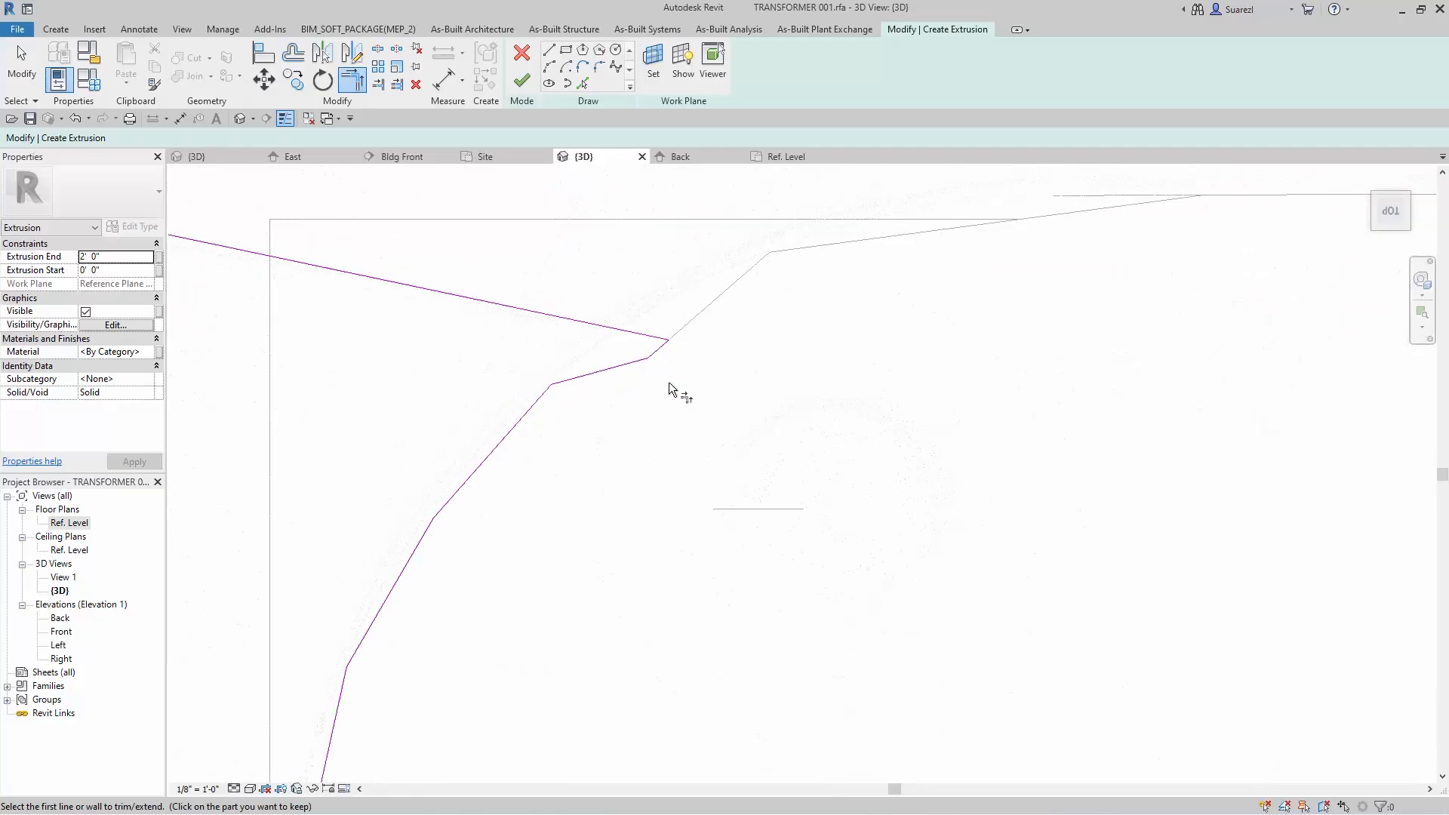
# - Trim the west box's lower side line and the tank's faceted edge to a corner
pyautogui.scroll(6, 676, 670)
pyautogui.scroll(4, 669, 669)
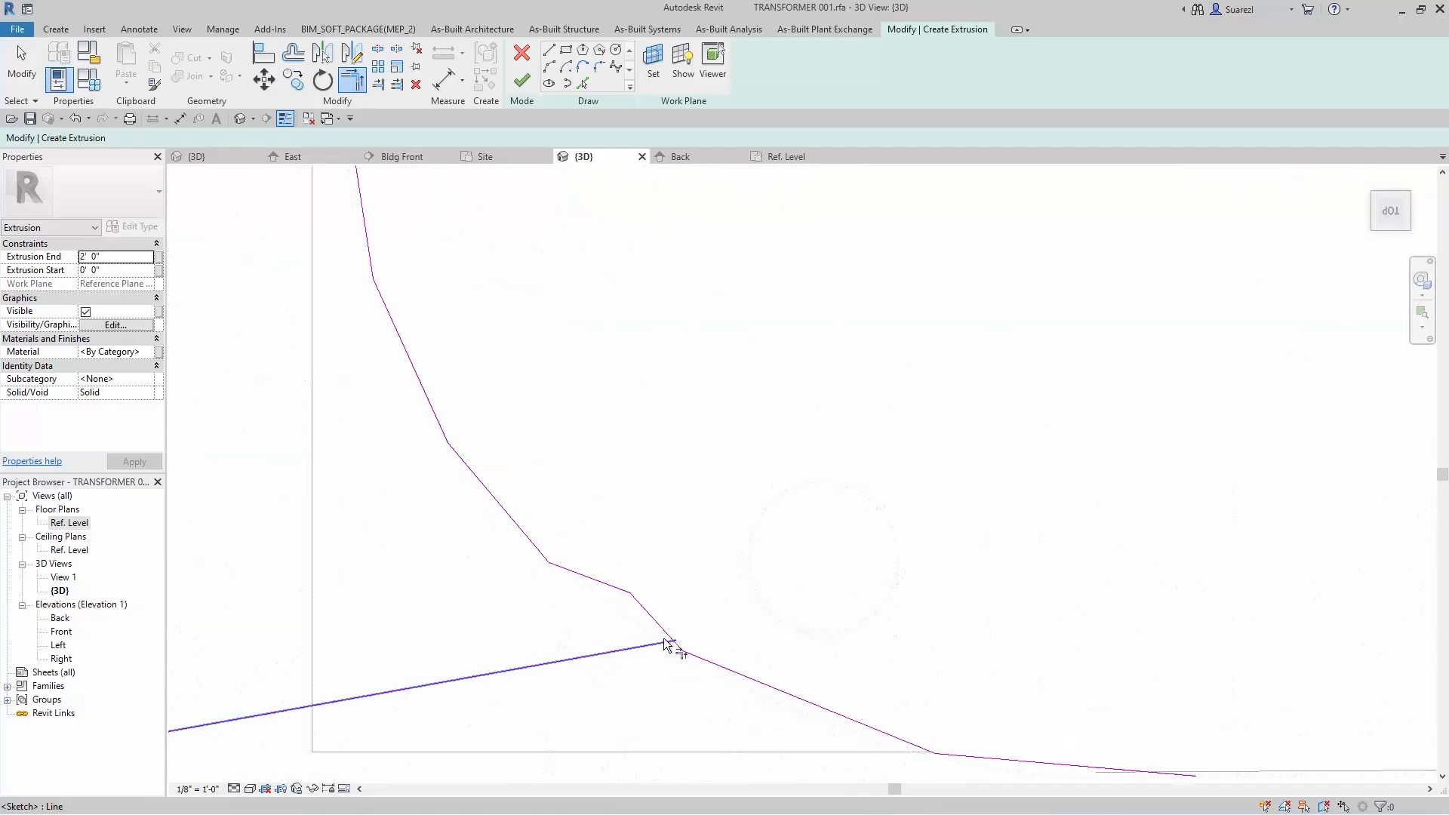
pyautogui.press('Escape')
pyautogui.press('Escape')
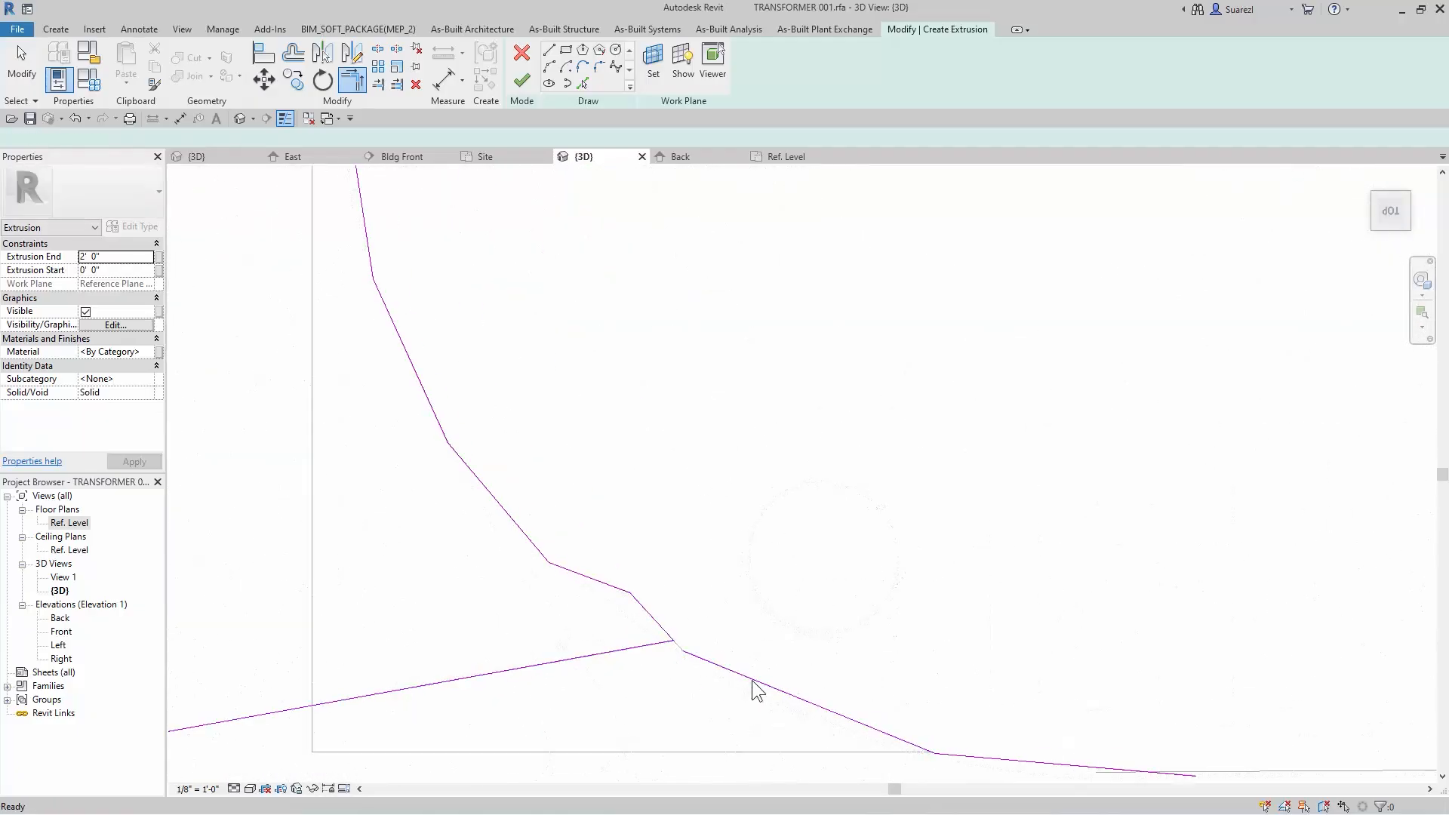
# - Delete the two surplus sketch lines along the tank's edge beyond the west box's lower junction
pyautogui.click(752, 679)
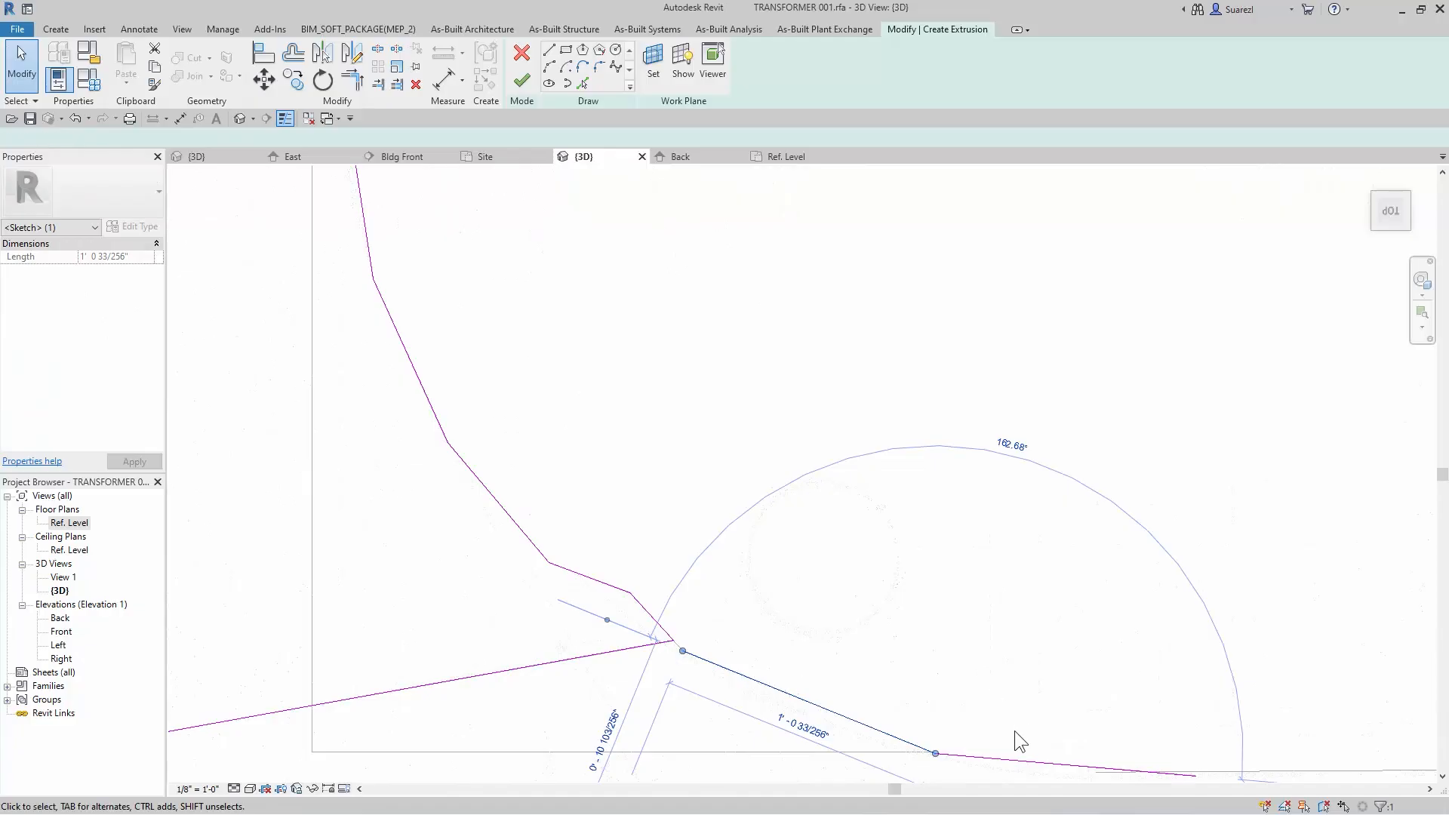
pyautogui.press('Delete')
pyautogui.click(1008, 755)
pyautogui.scroll(-3, 1026, 623)
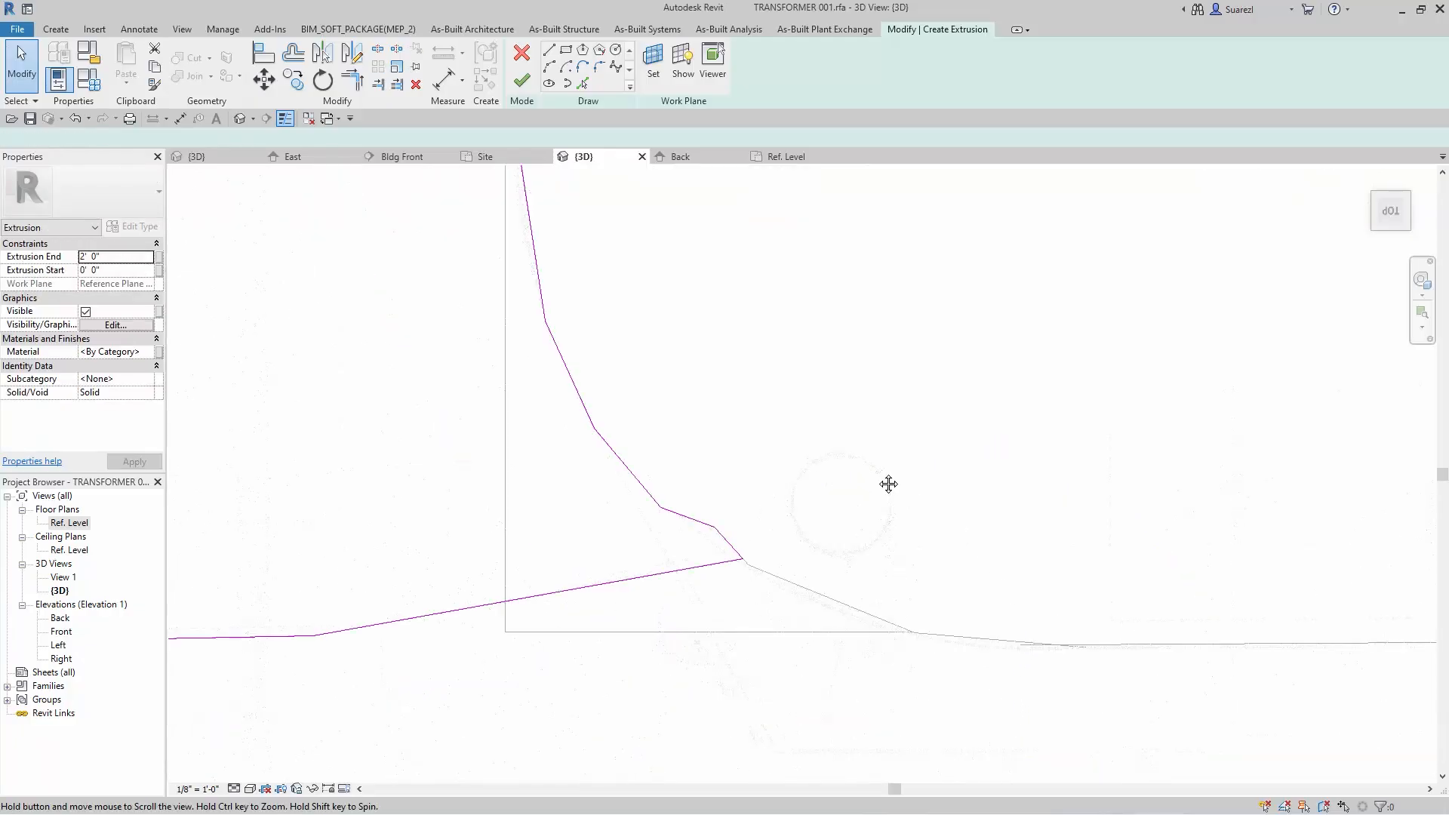
# - Finish the west box sketch and create its solid extrusion with a 2' 0" depth
pyautogui.scroll(-4, 932, 574)
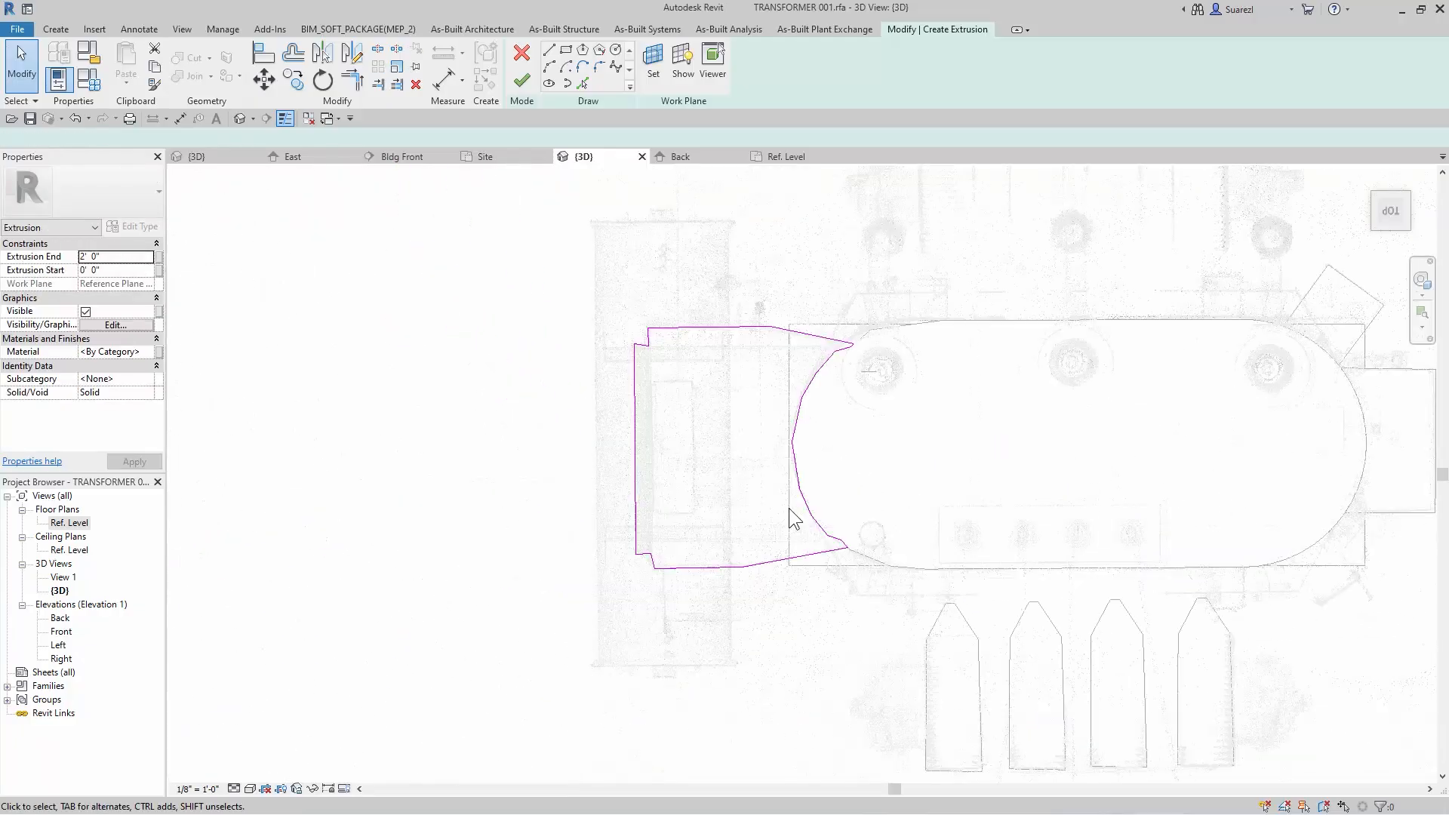
pyautogui.click(325, 326)
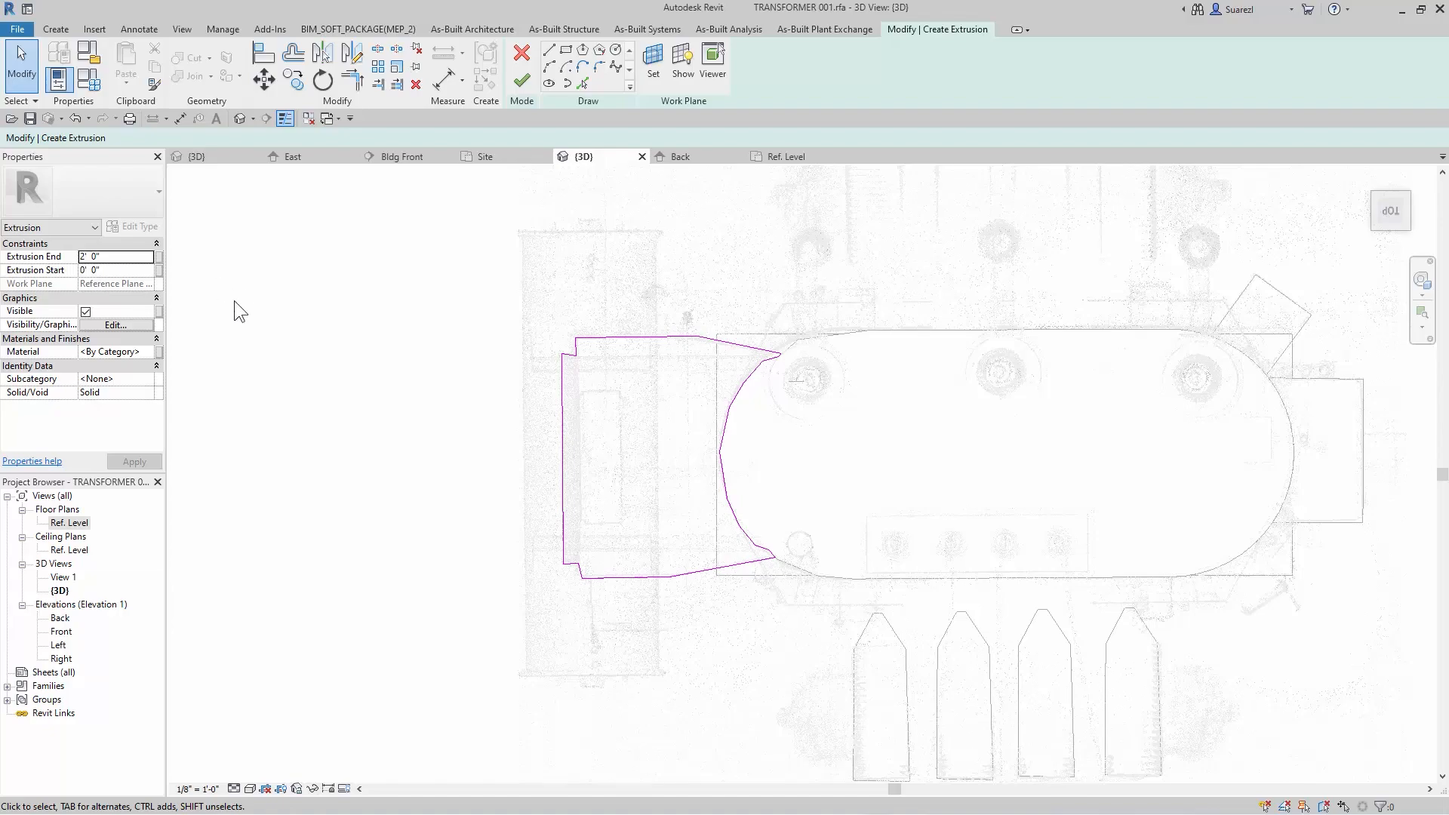
pyautogui.click(523, 88)
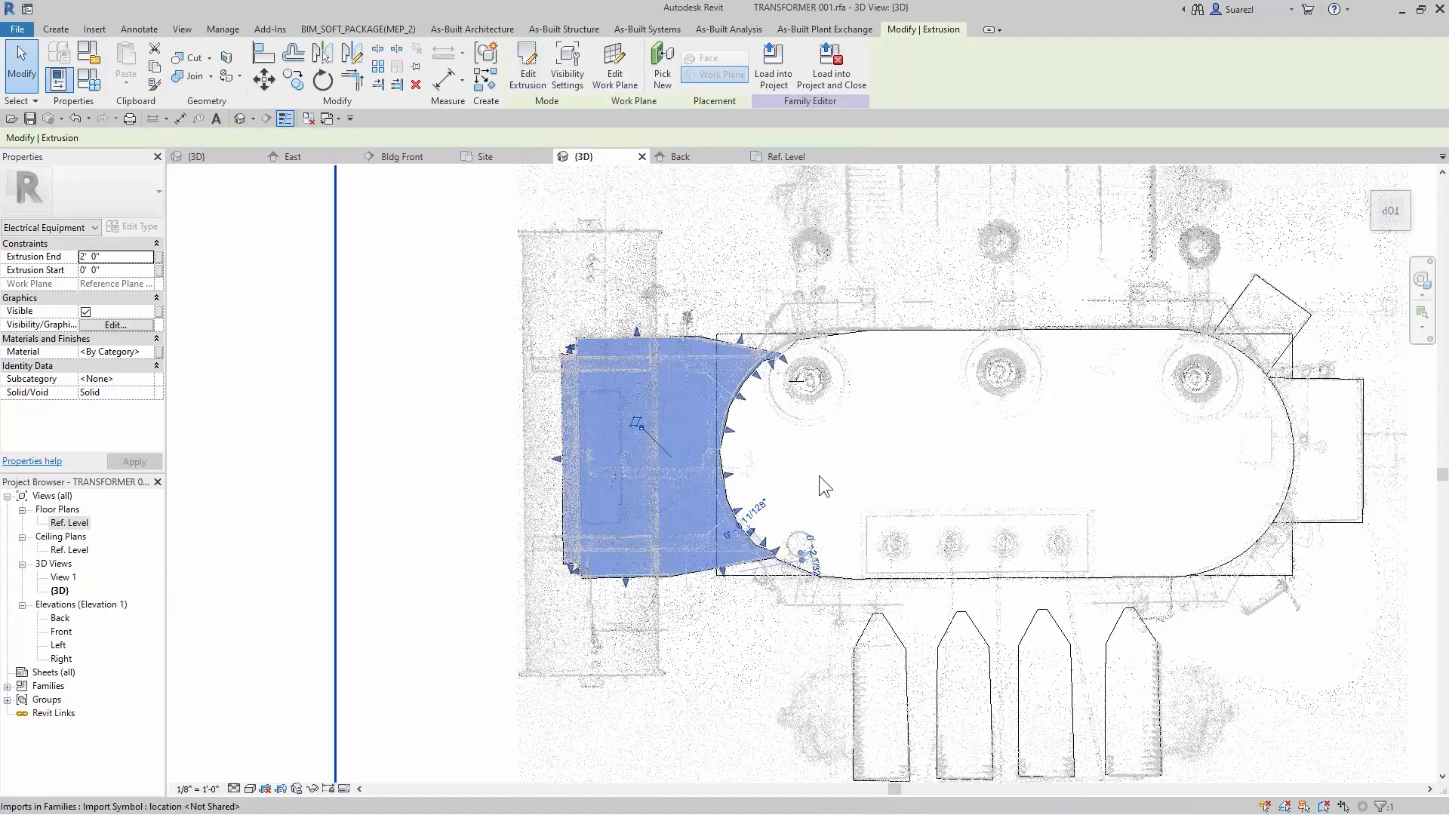
# - In the Back elevation, stretch the top of the transformer base extrusion up to the xfmr base reference plane
pyautogui.scroll(-2, 885, 464)
pyautogui.moveTo(874, 494); pyautogui.dragTo(801, 472, button='middle')
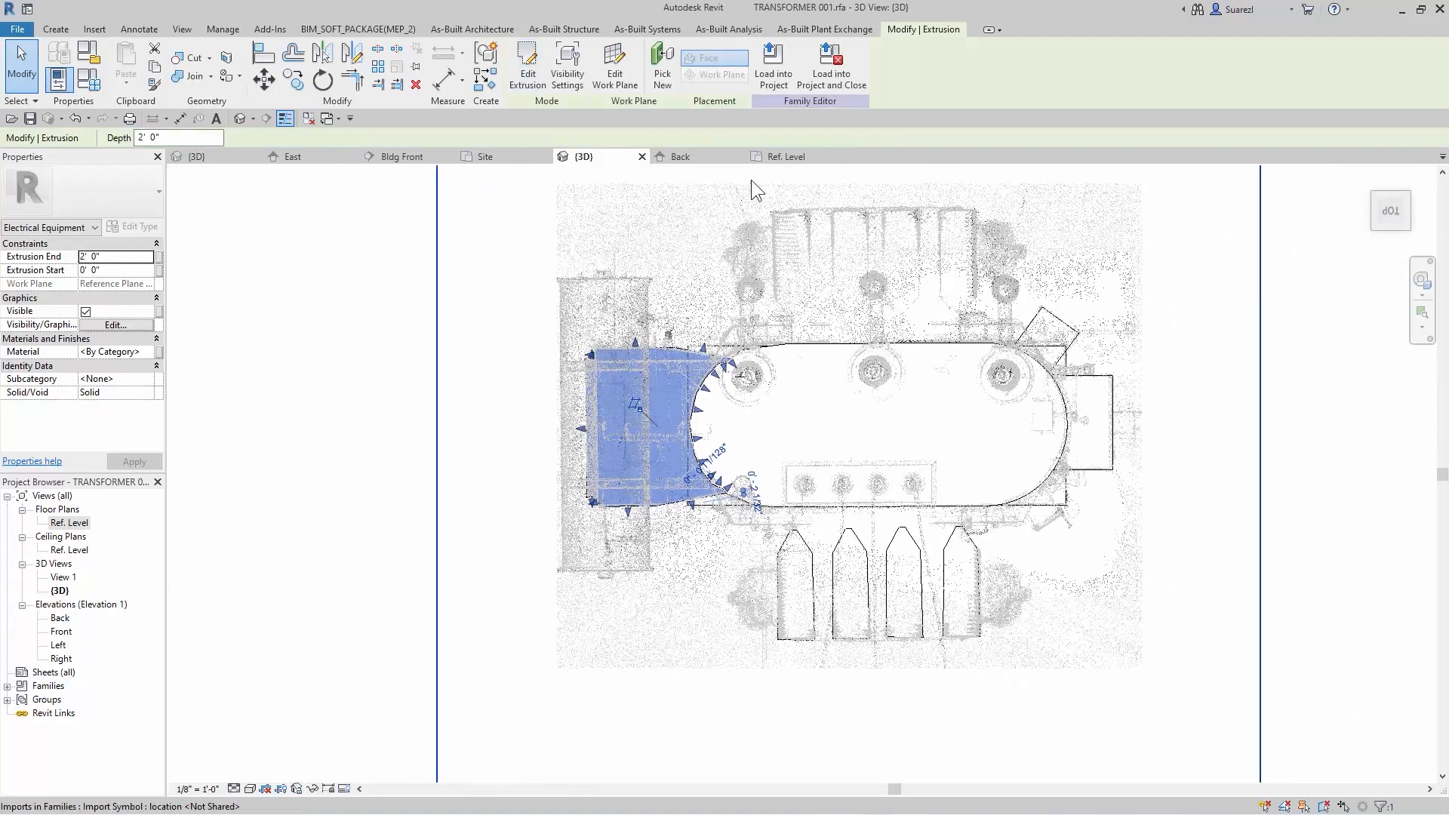
pyautogui.click(716, 157)
pyautogui.click(679, 626)
pyautogui.click(584, 603)
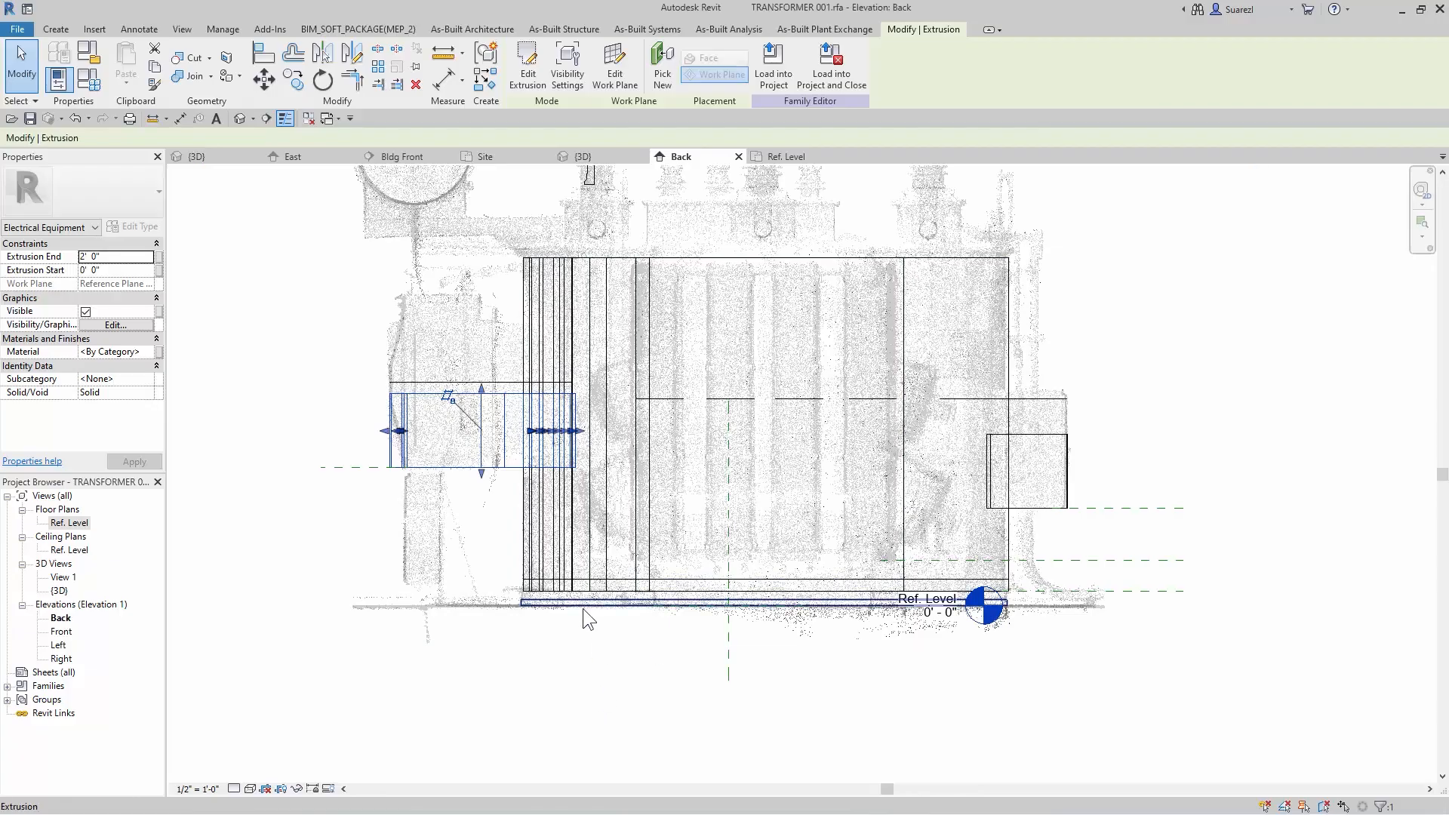
pyautogui.scroll(2, 578, 600)
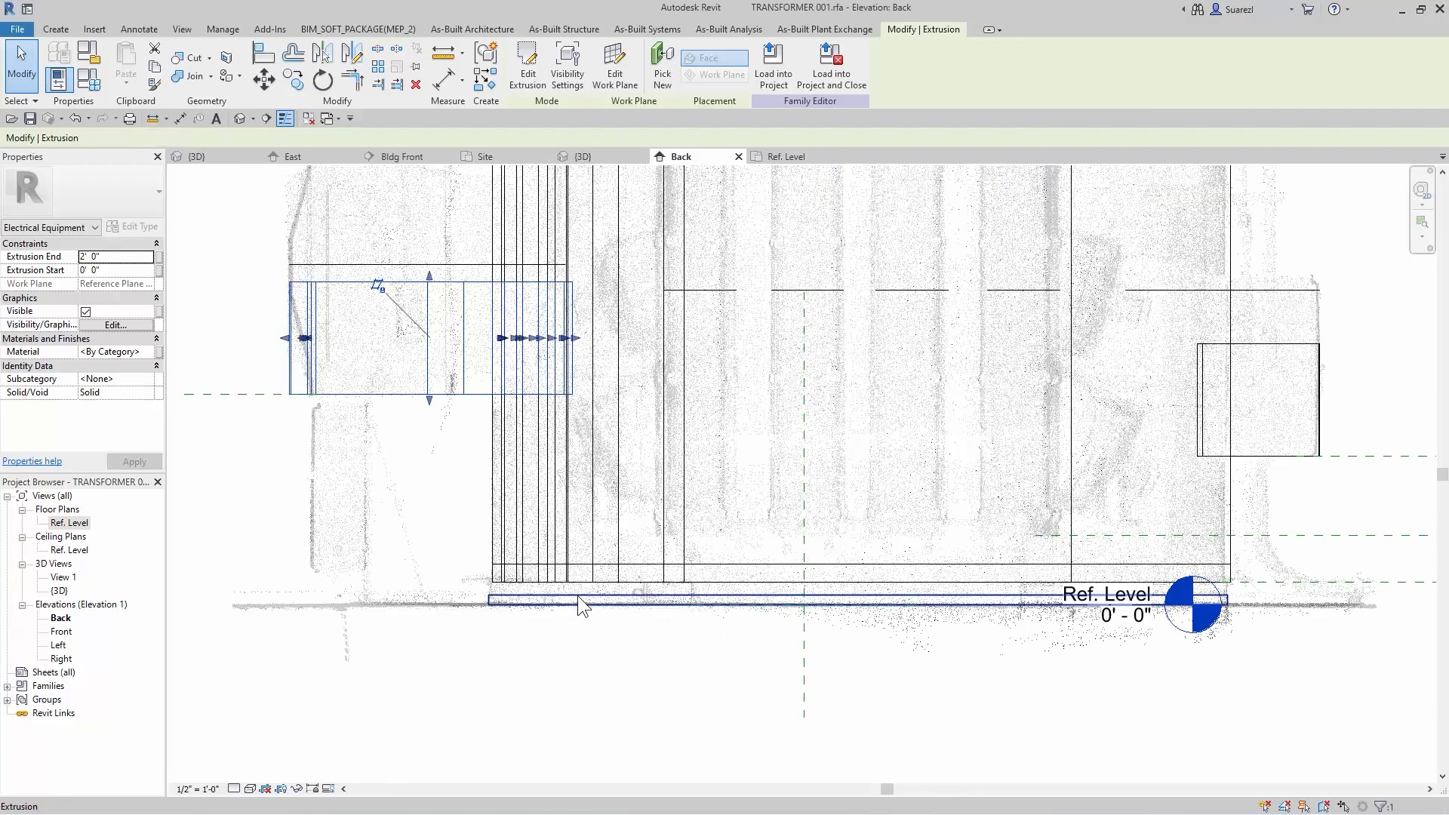
pyautogui.click(680, 600)
pyautogui.moveTo(858, 590); pyautogui.dragTo(858, 583)
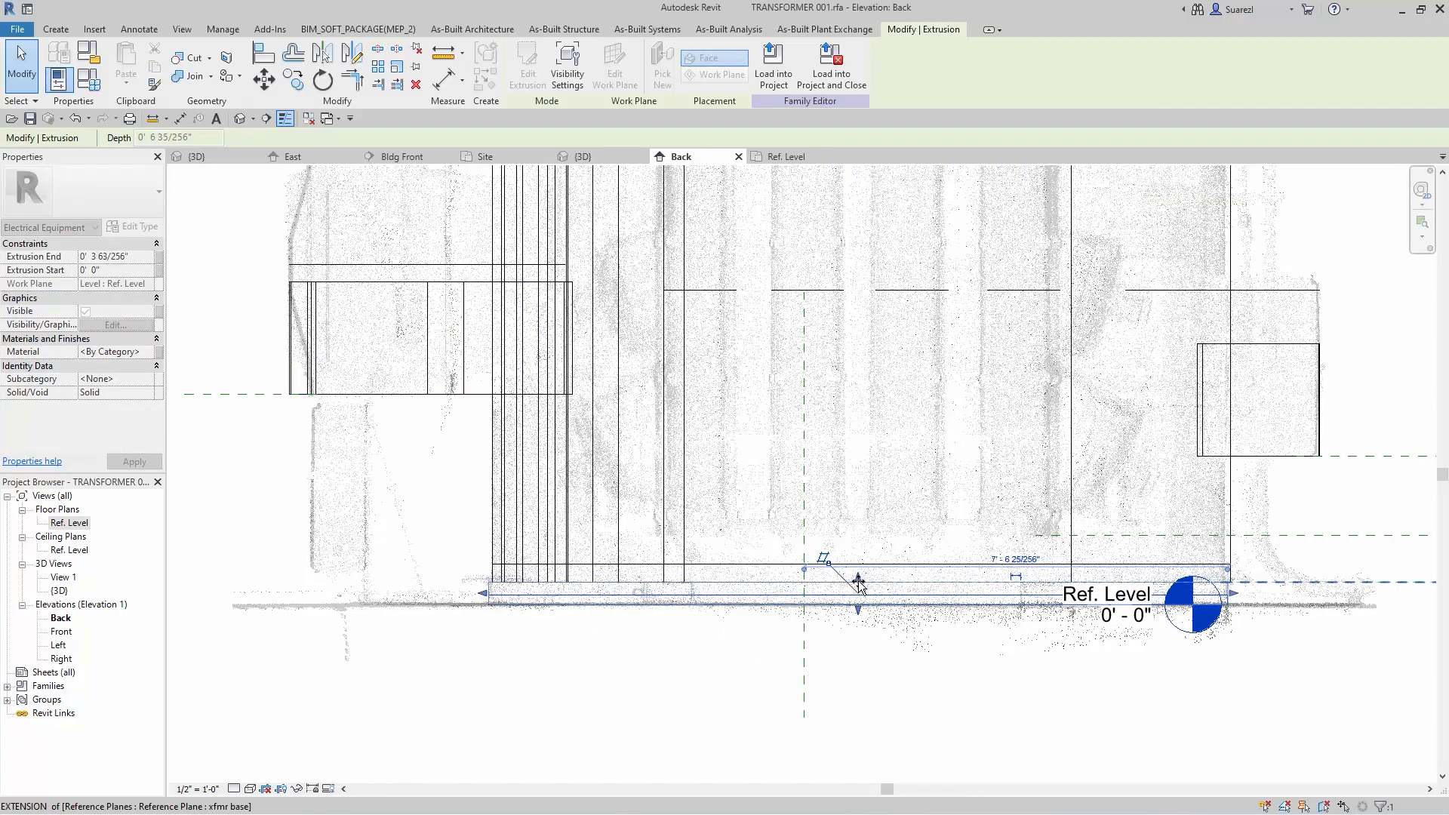
# - Stretch the tops of the east box and west box extrusions up to the box tops in the point cloud
pyautogui.click(1278, 343)
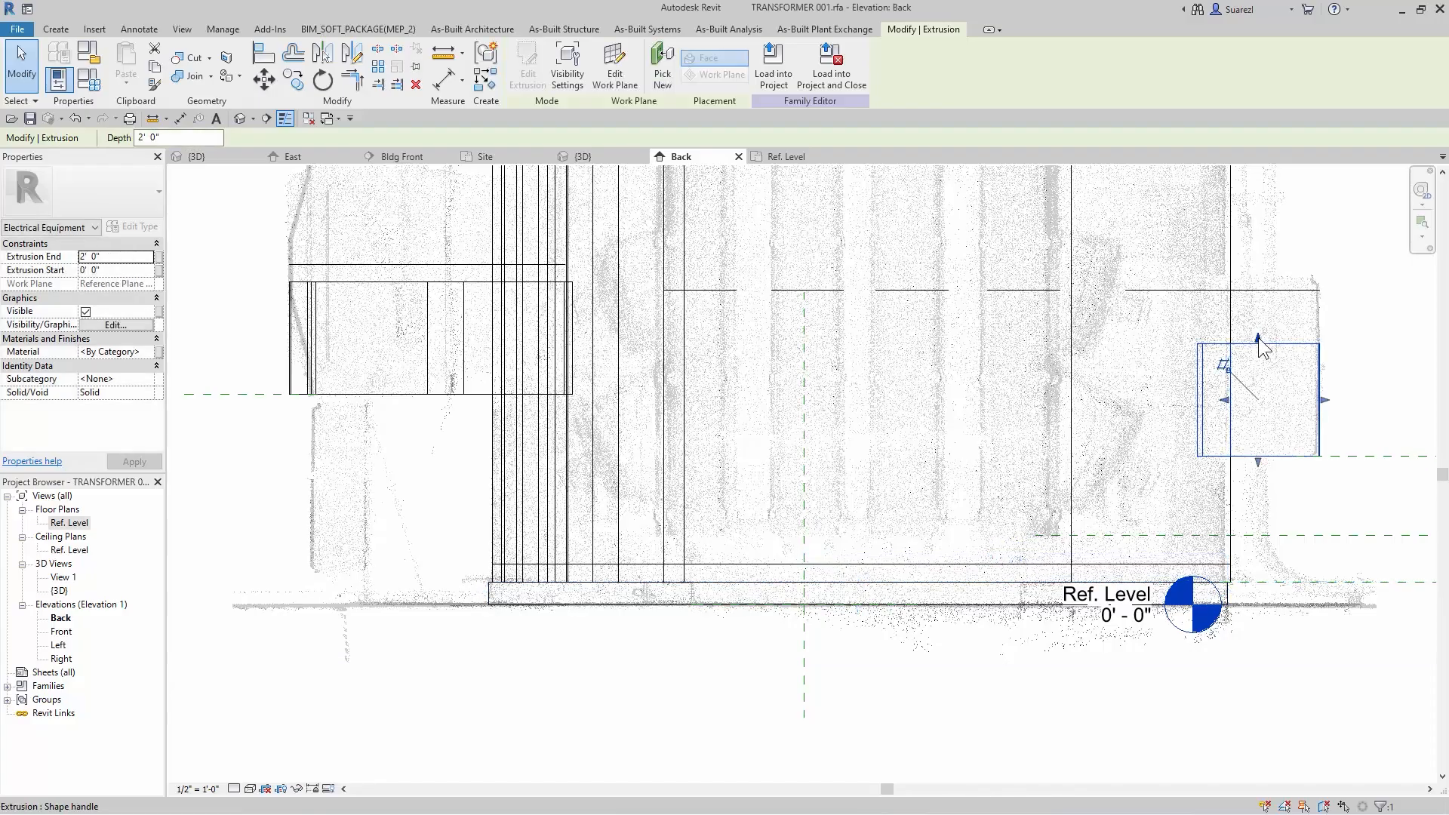
pyautogui.moveTo(1258, 339); pyautogui.dragTo(1251, 278)
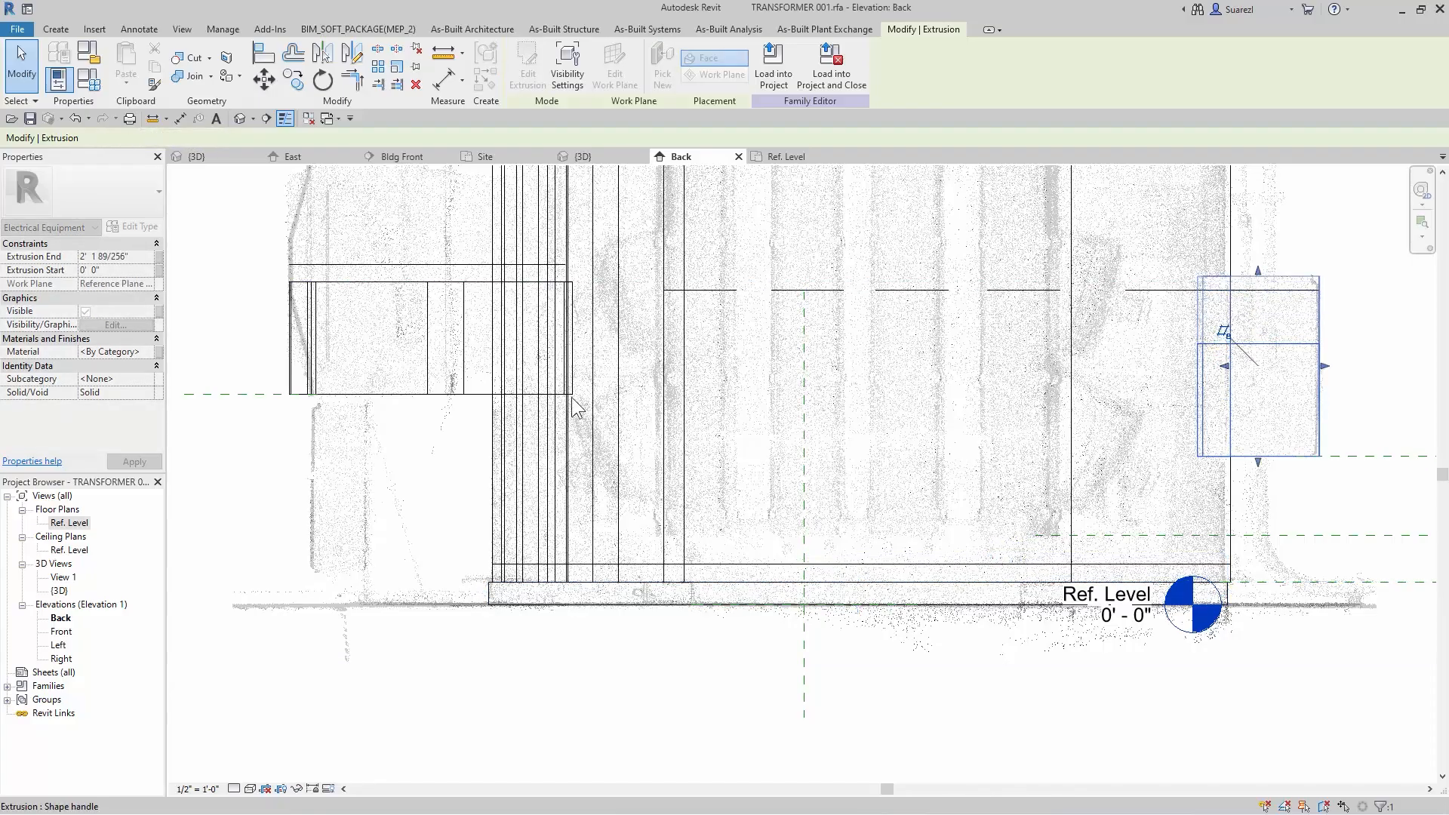
pyautogui.moveTo(544, 385); pyautogui.dragTo(647, 559, button='middle')
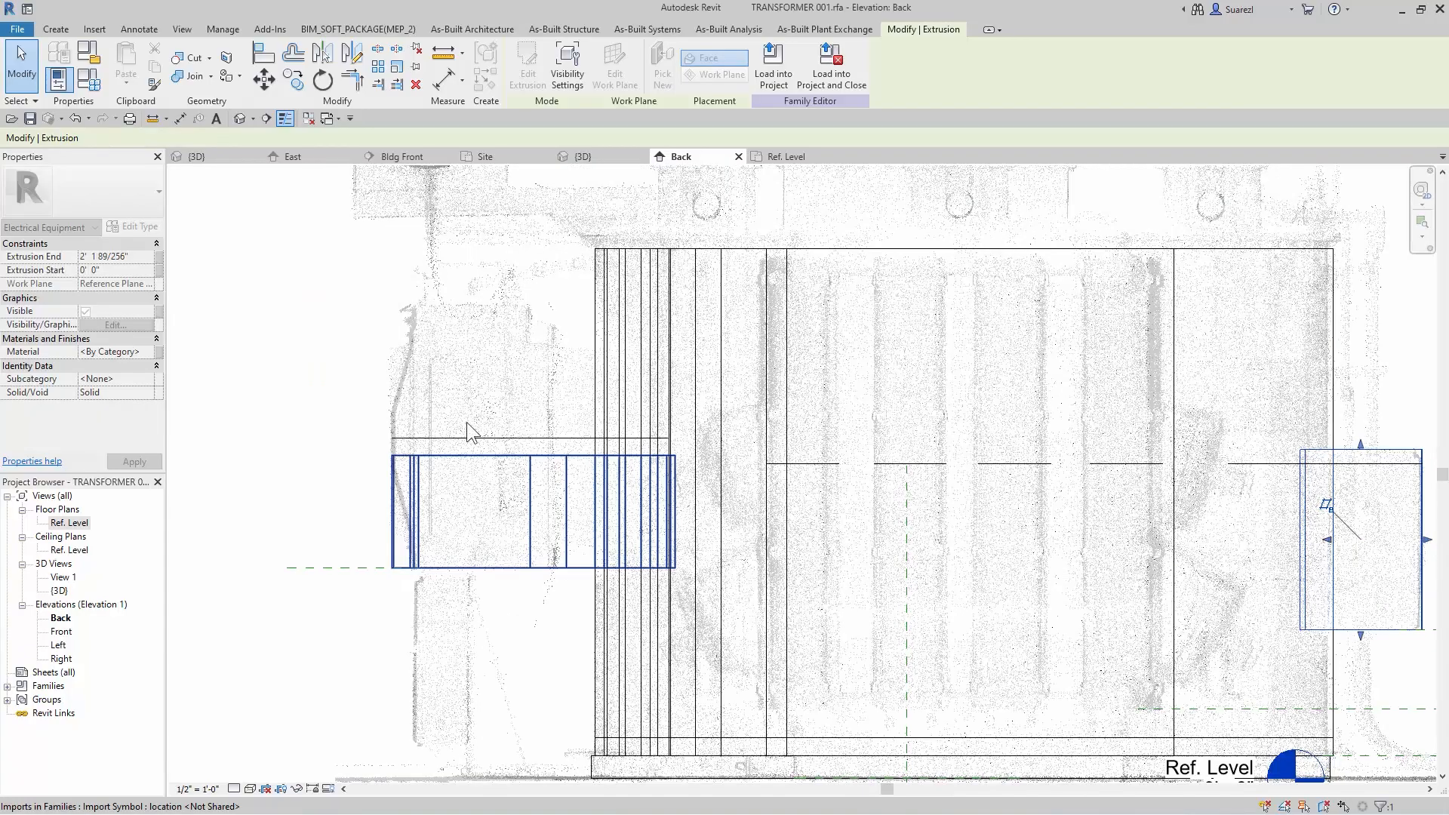
pyautogui.click(524, 460)
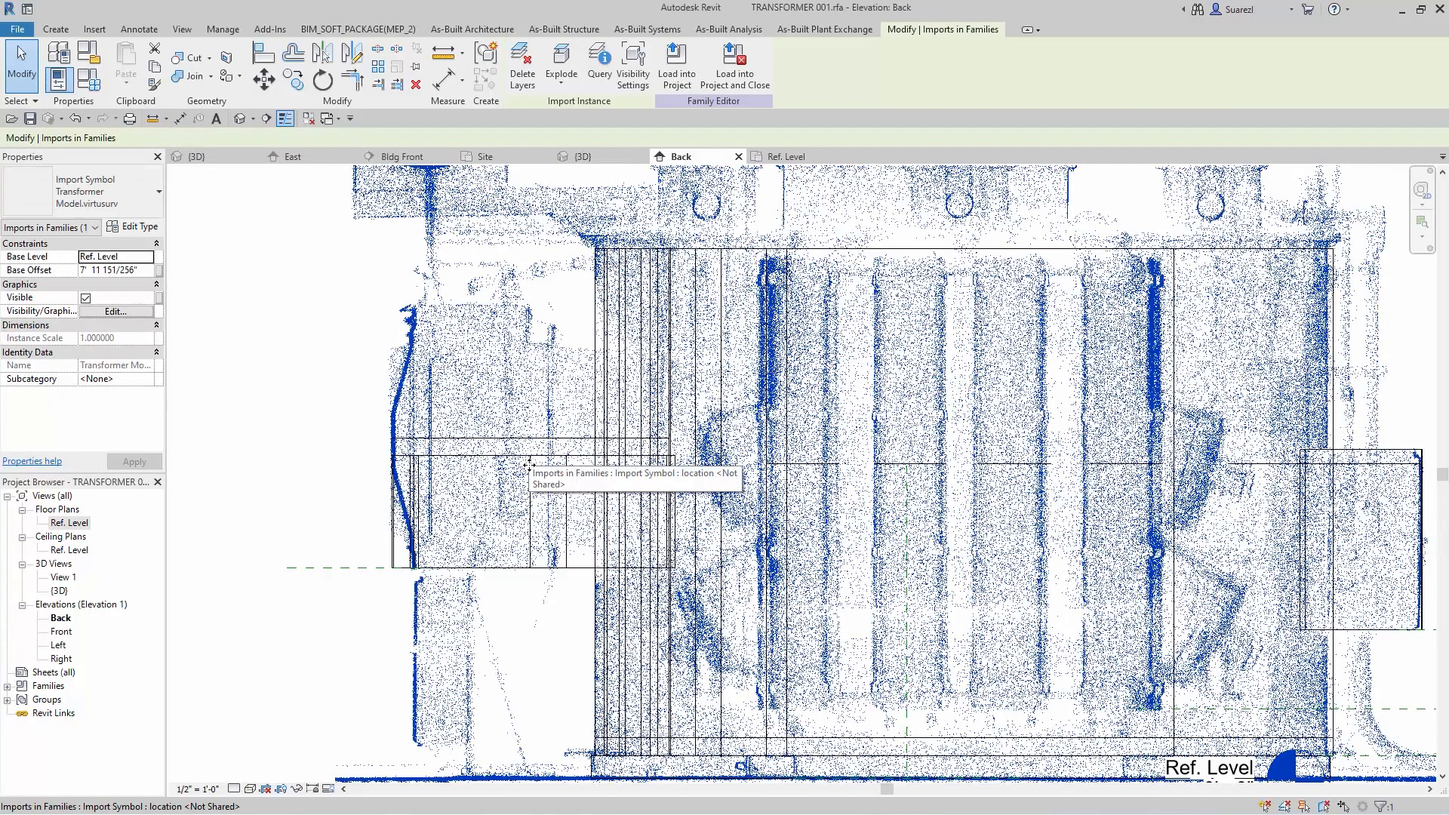
pyautogui.click(531, 457)
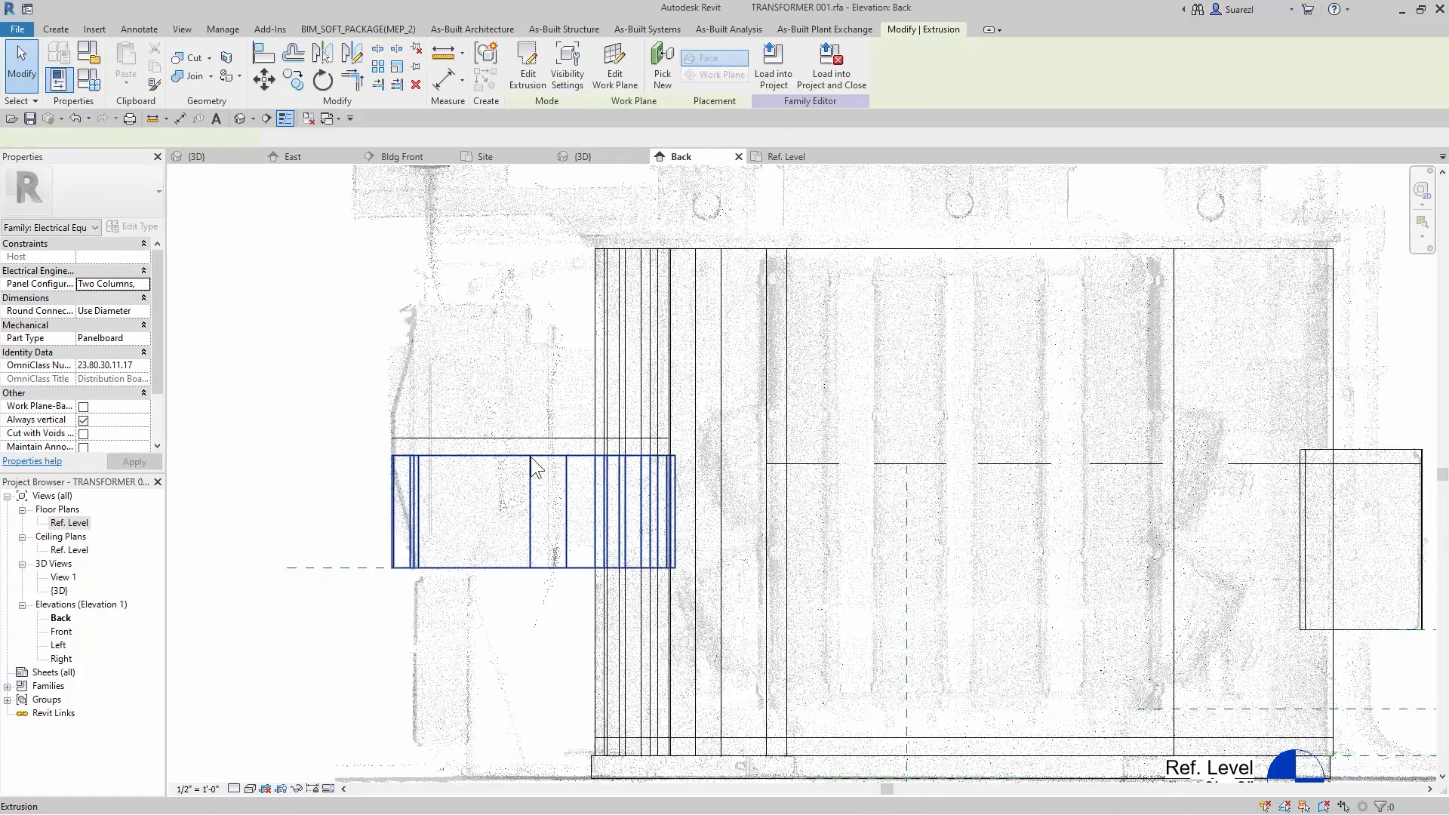
pyautogui.moveTo(531, 445); pyautogui.dragTo(501, 305)
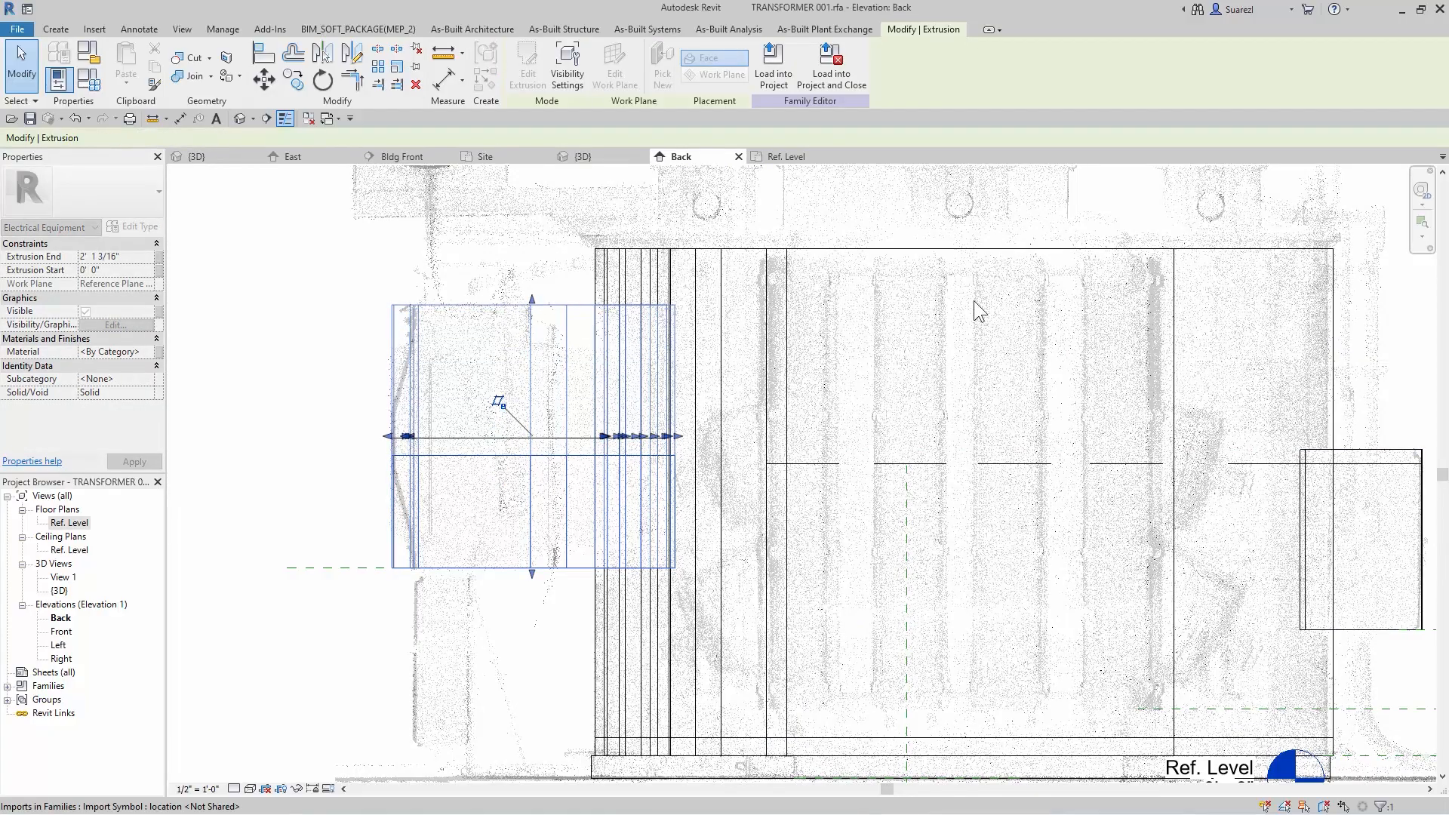
# - Raise the top of the tank extrusion to the tank's upper edge in the point cloud, about 9' 1" high
pyautogui.click(1051, 248)
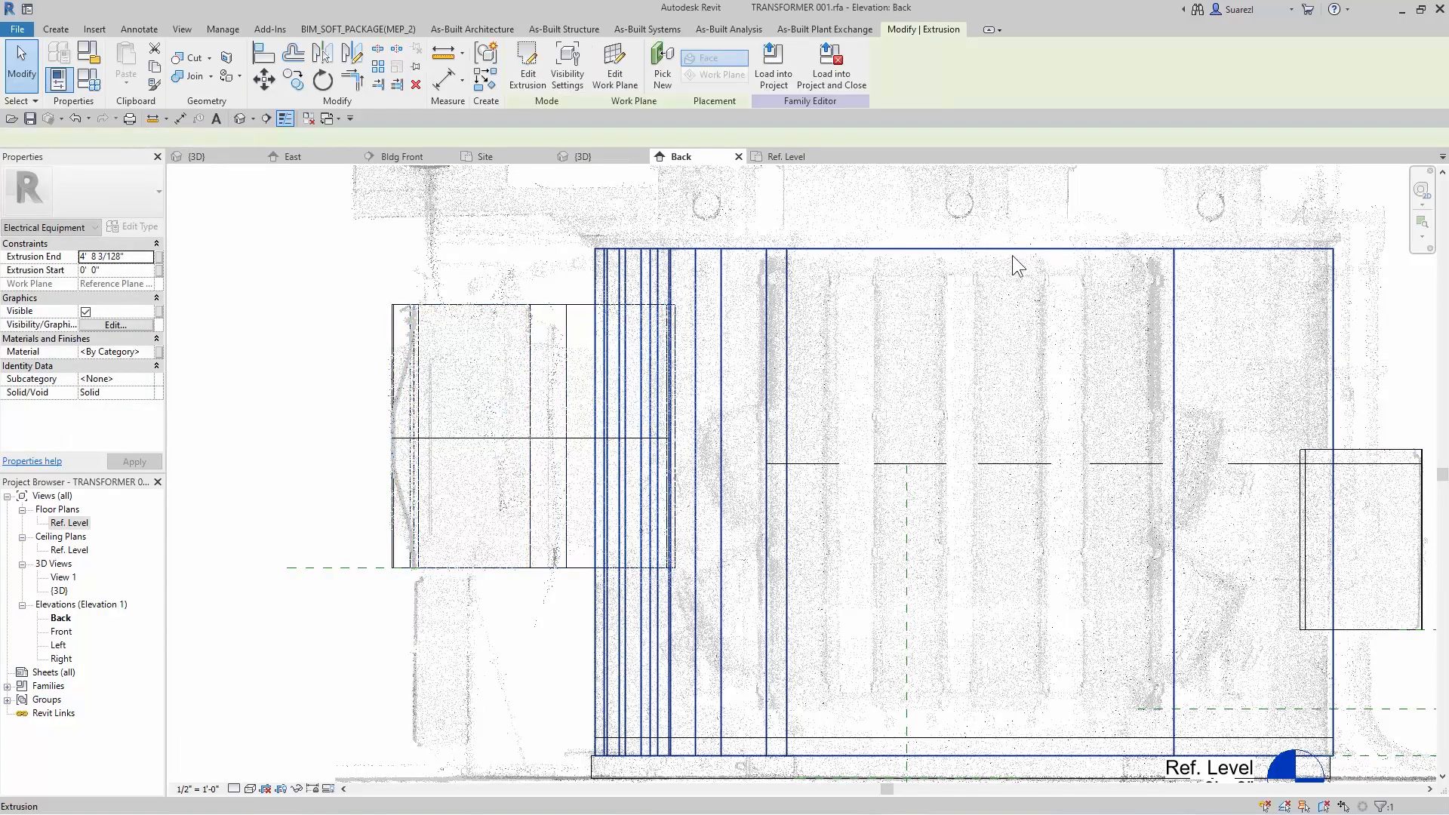
pyautogui.moveTo(962, 245); pyautogui.dragTo(960, 236)
pyautogui.press('Escape')
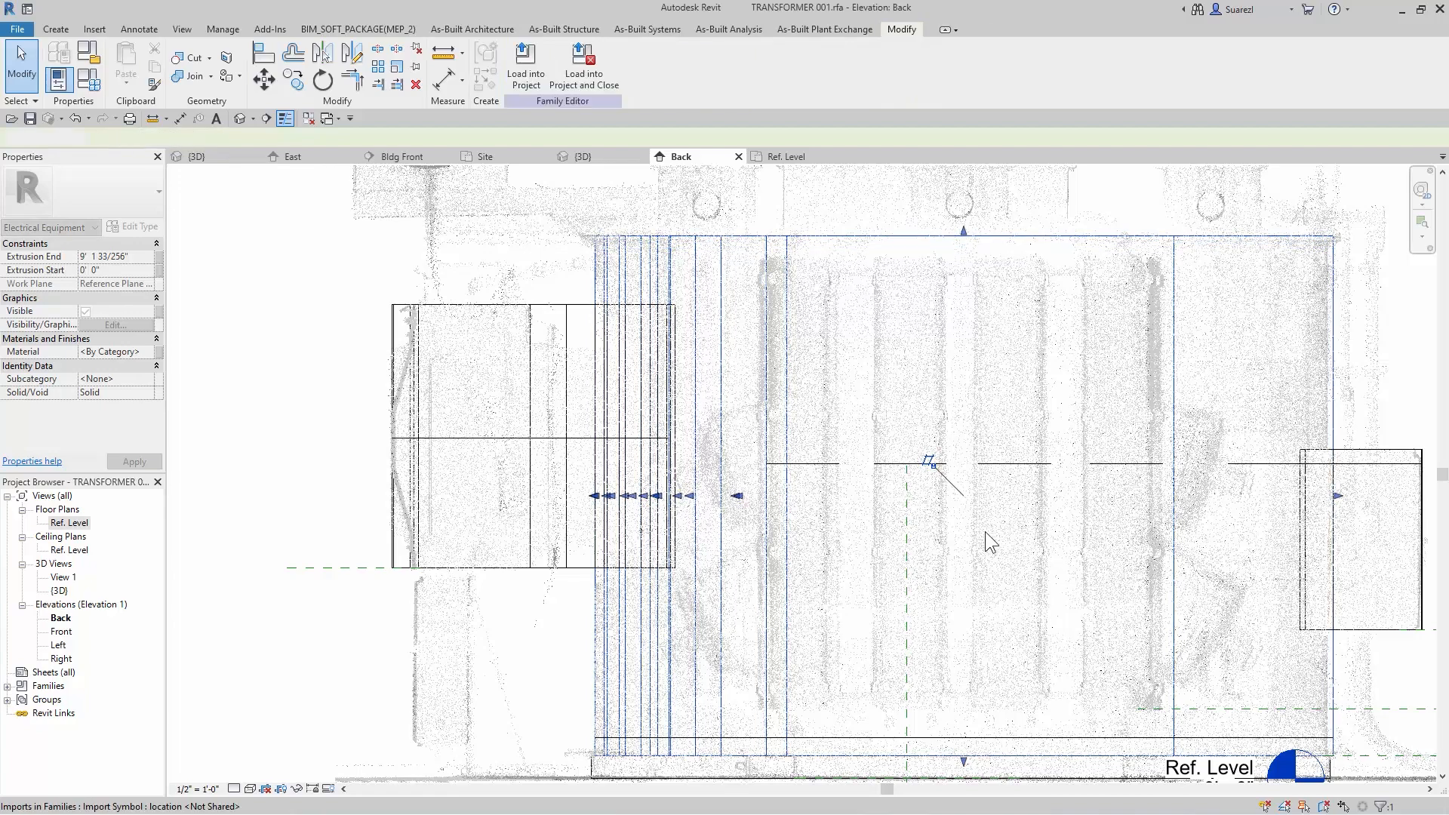
pyautogui.scroll(-4, 892, 537)
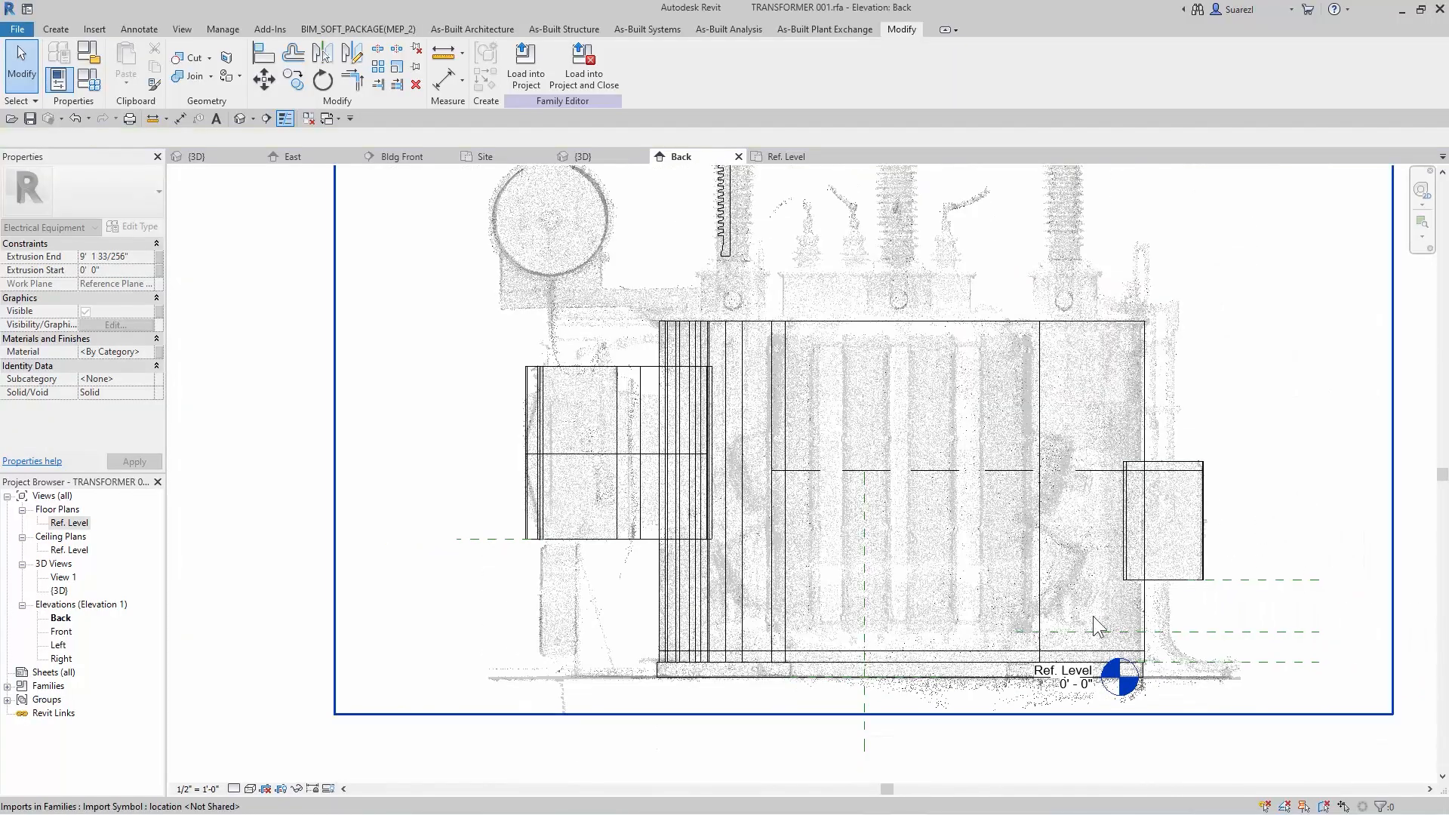
pyautogui.click(751, 746)
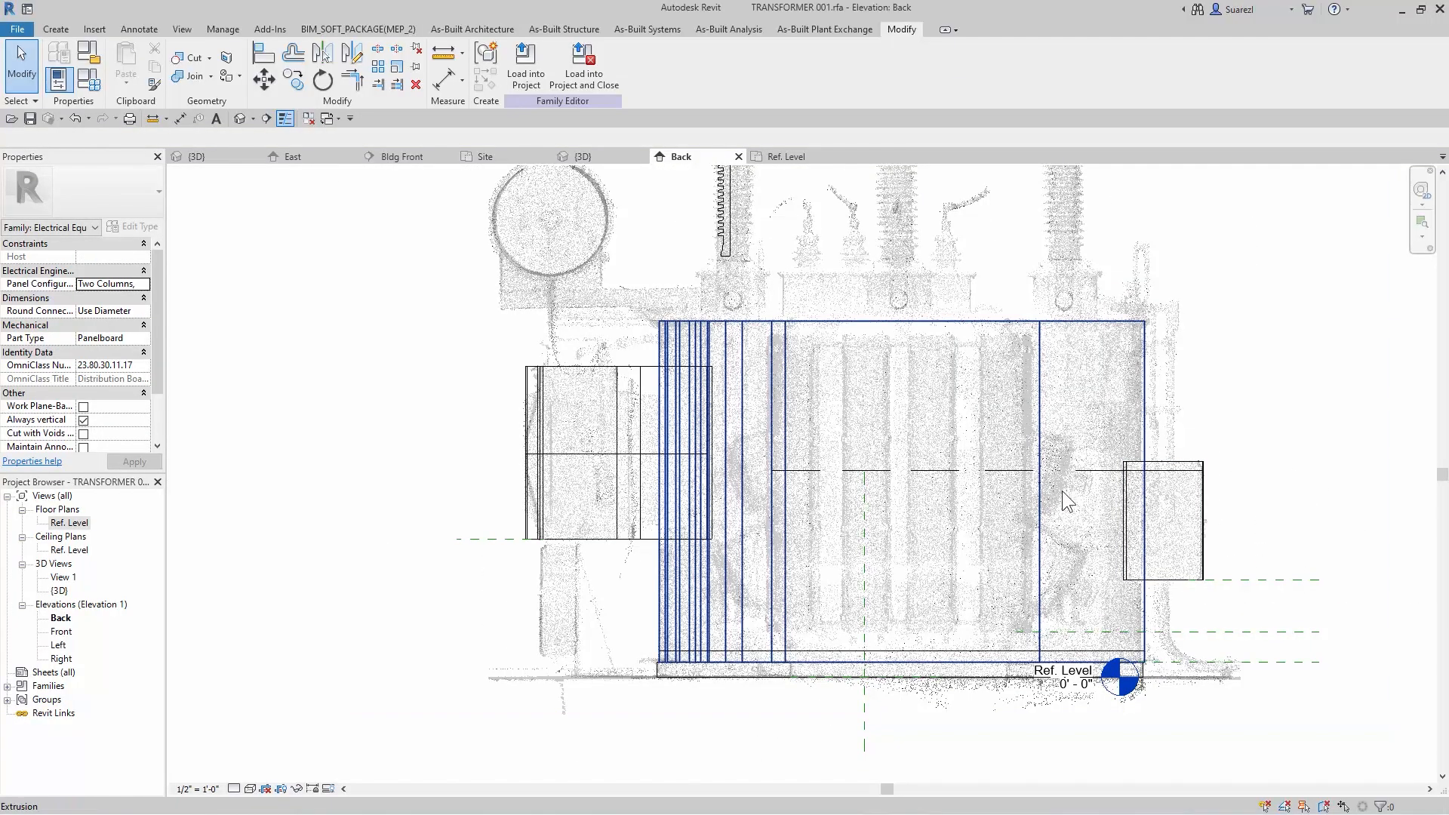
# - Set the cylinder reference plane as the work plane and start a new extrusion on it
pyautogui.scroll(-2, 1012, 528)
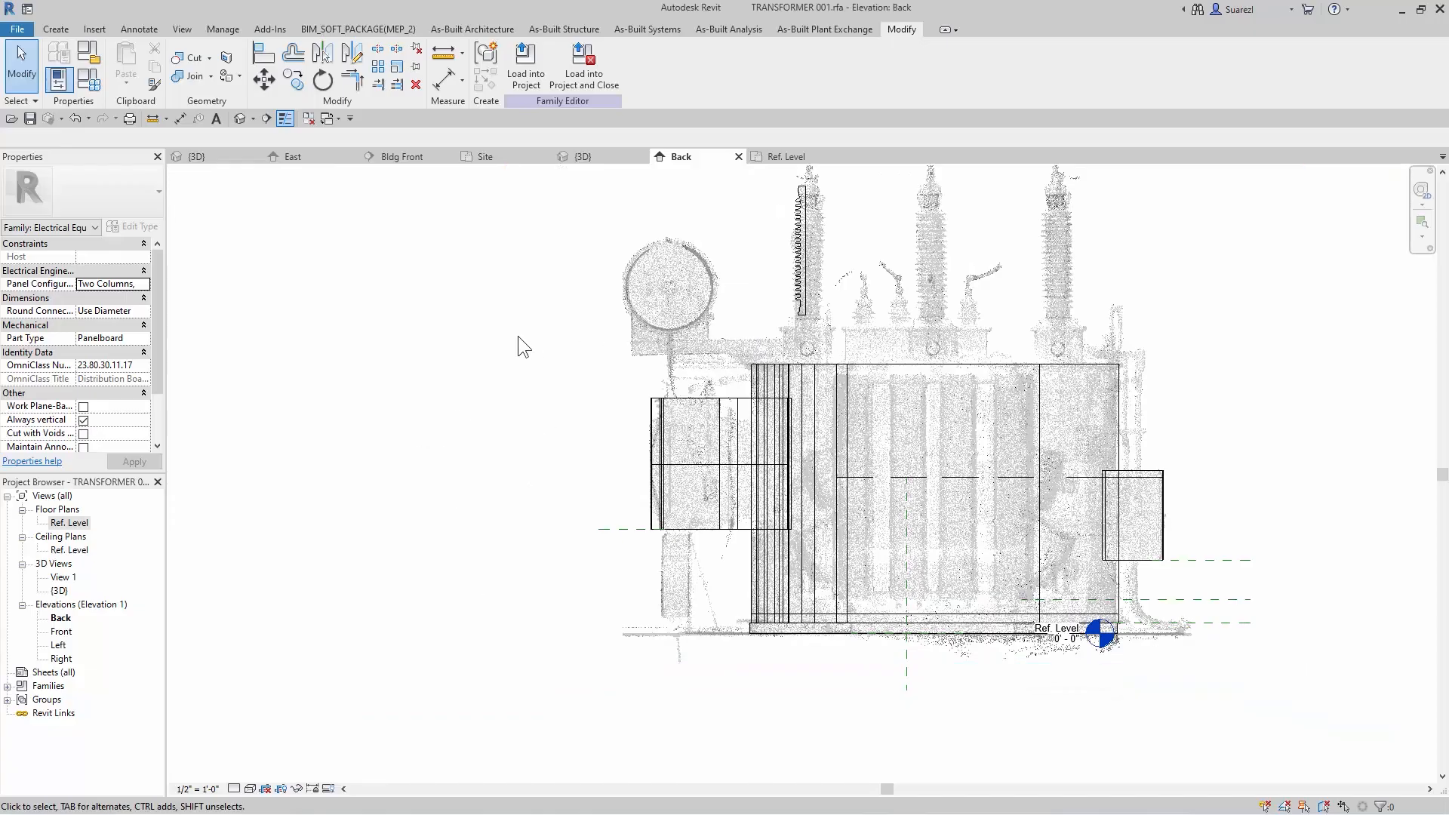
pyautogui.click(57, 30)
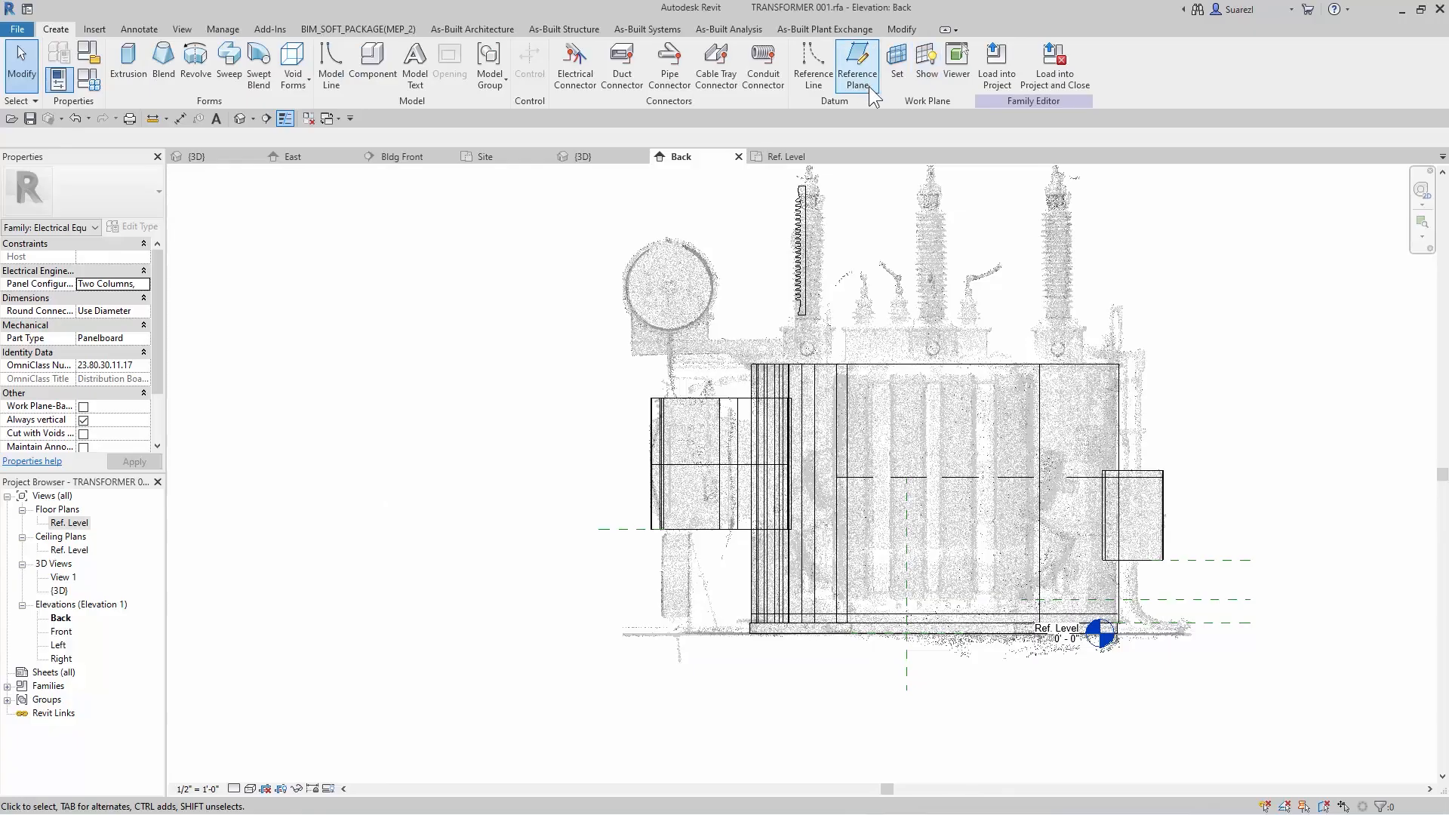
pyautogui.click(898, 60)
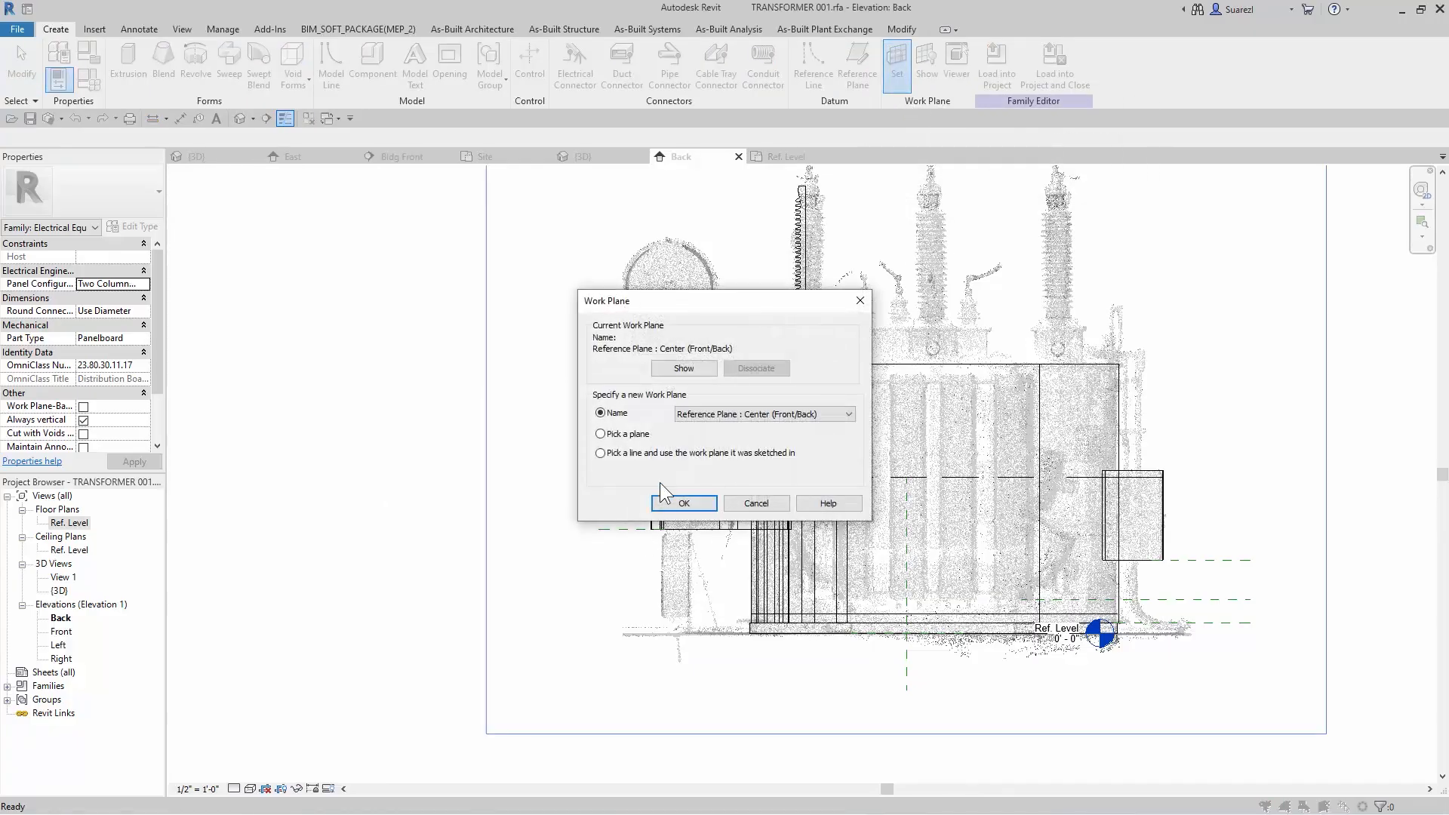
pyautogui.click(702, 417)
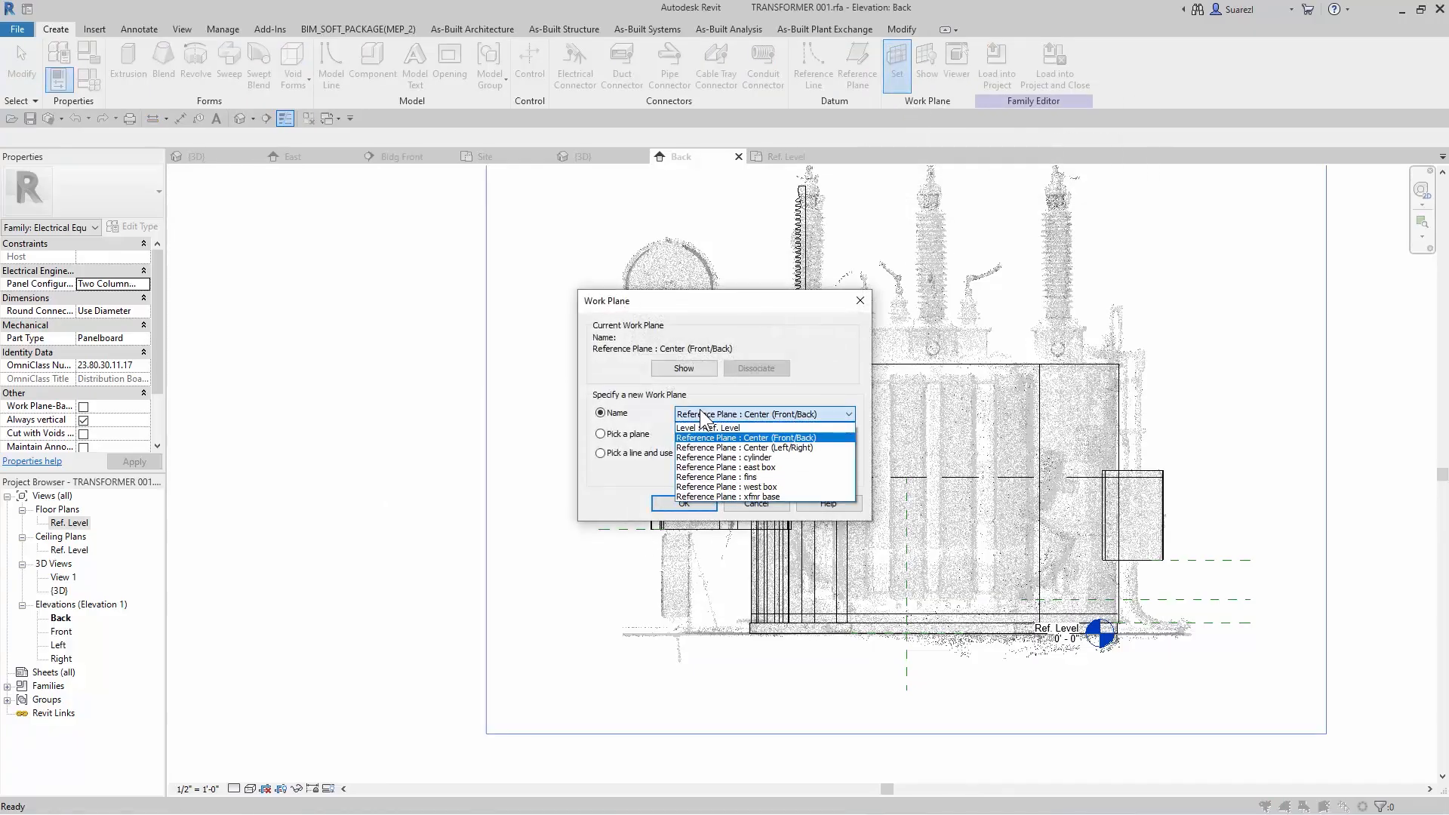
pyautogui.click(754, 460)
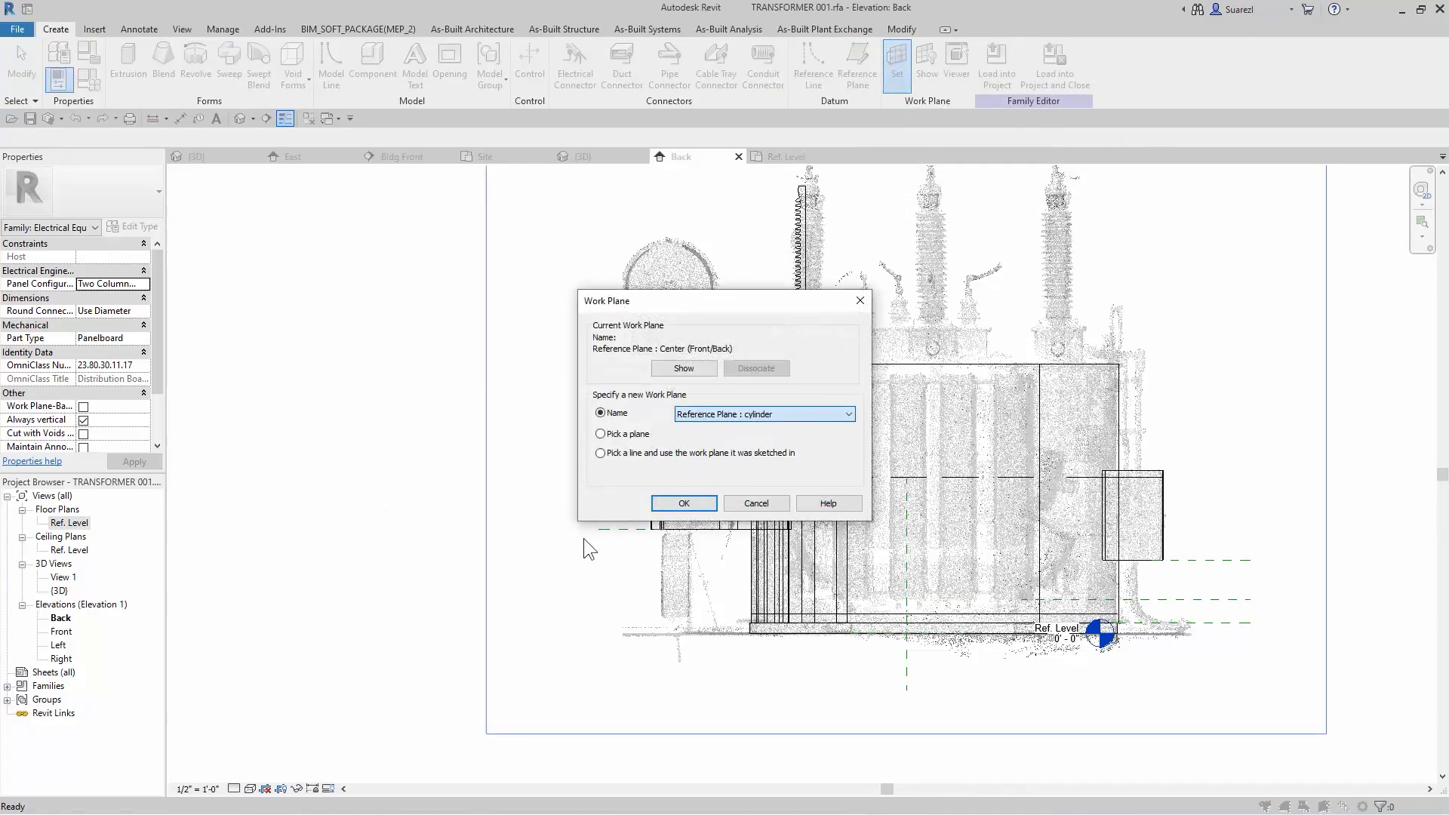
pyautogui.click(693, 503)
pyautogui.scroll(2, 672, 287)
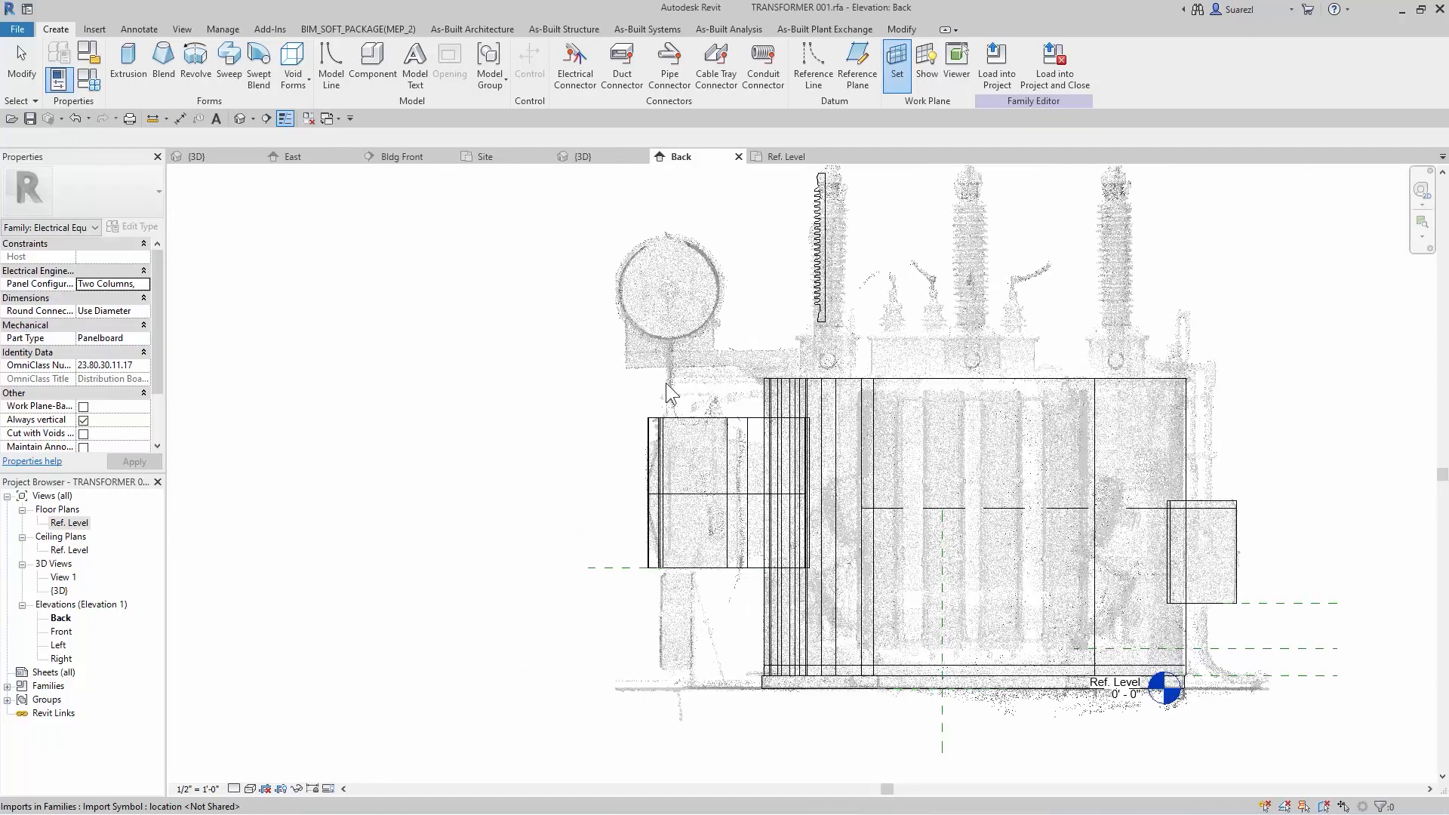
pyautogui.scroll(1, 670, 392)
pyautogui.click(129, 65)
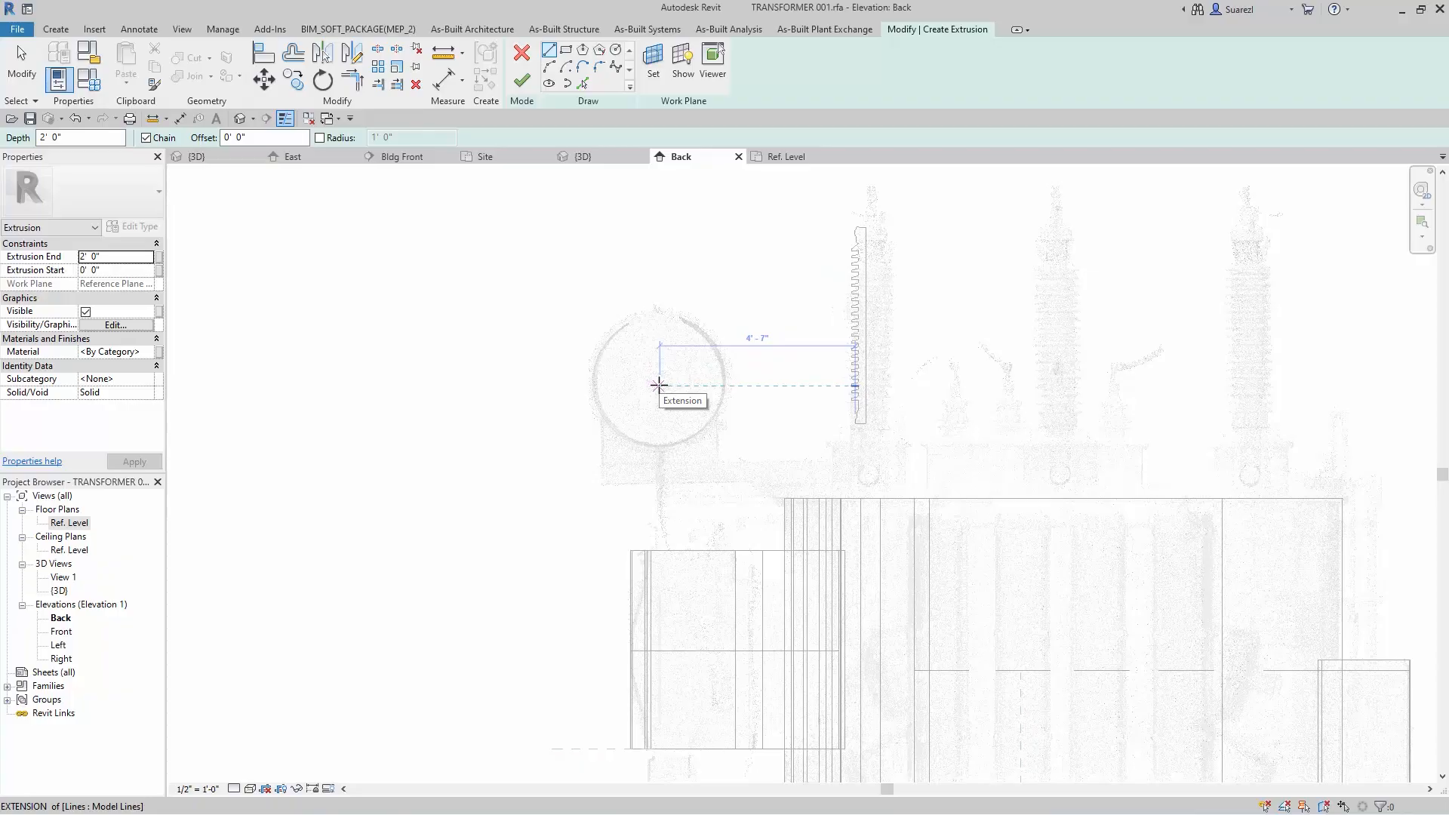
# - Check the enabled object snaps in the snap settings and return to the extrusion sketch
pyautogui.click(228, 28)
pyautogui.click(131, 76)
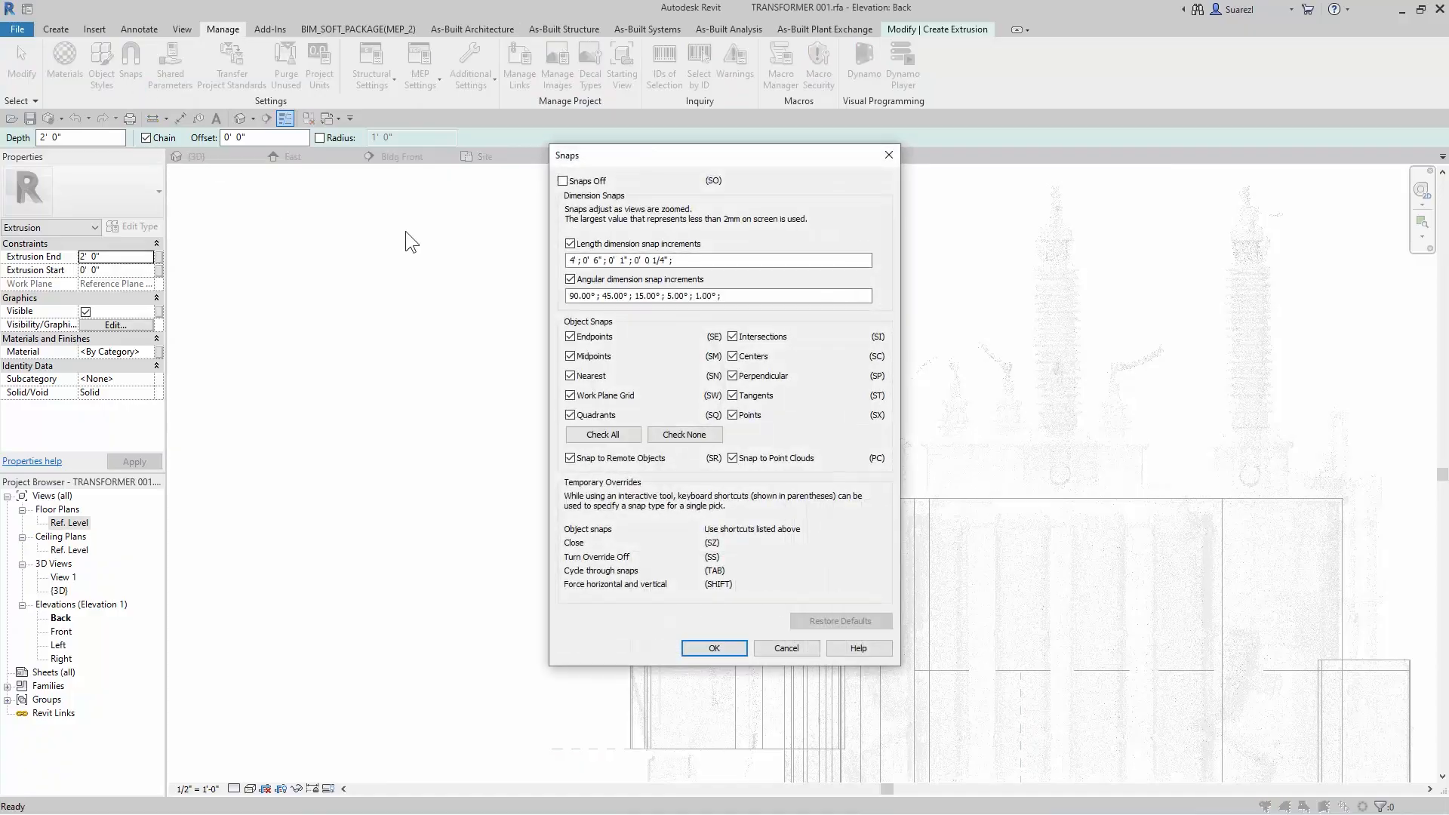
pyautogui.click(715, 648)
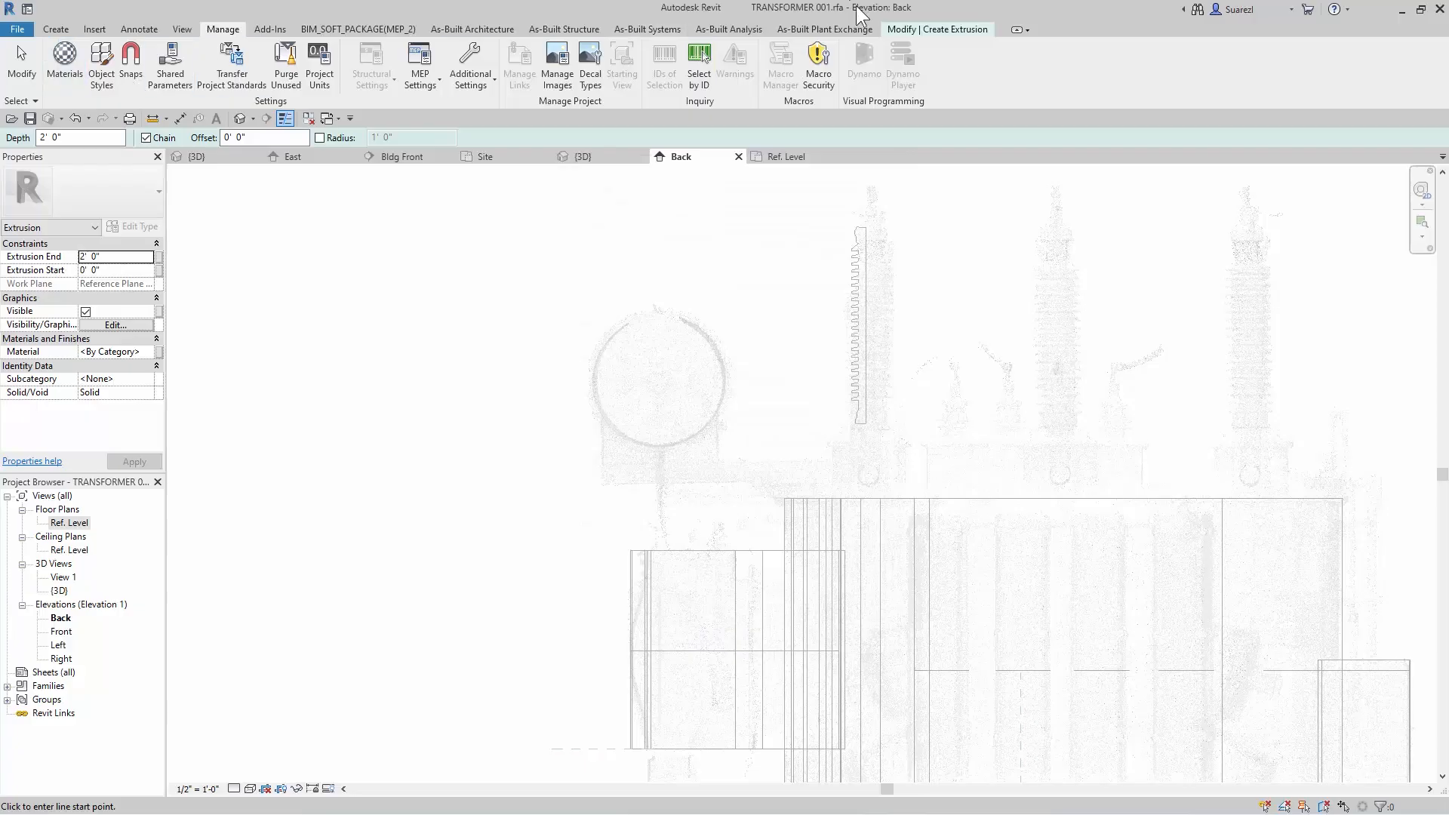
pyautogui.click(944, 29)
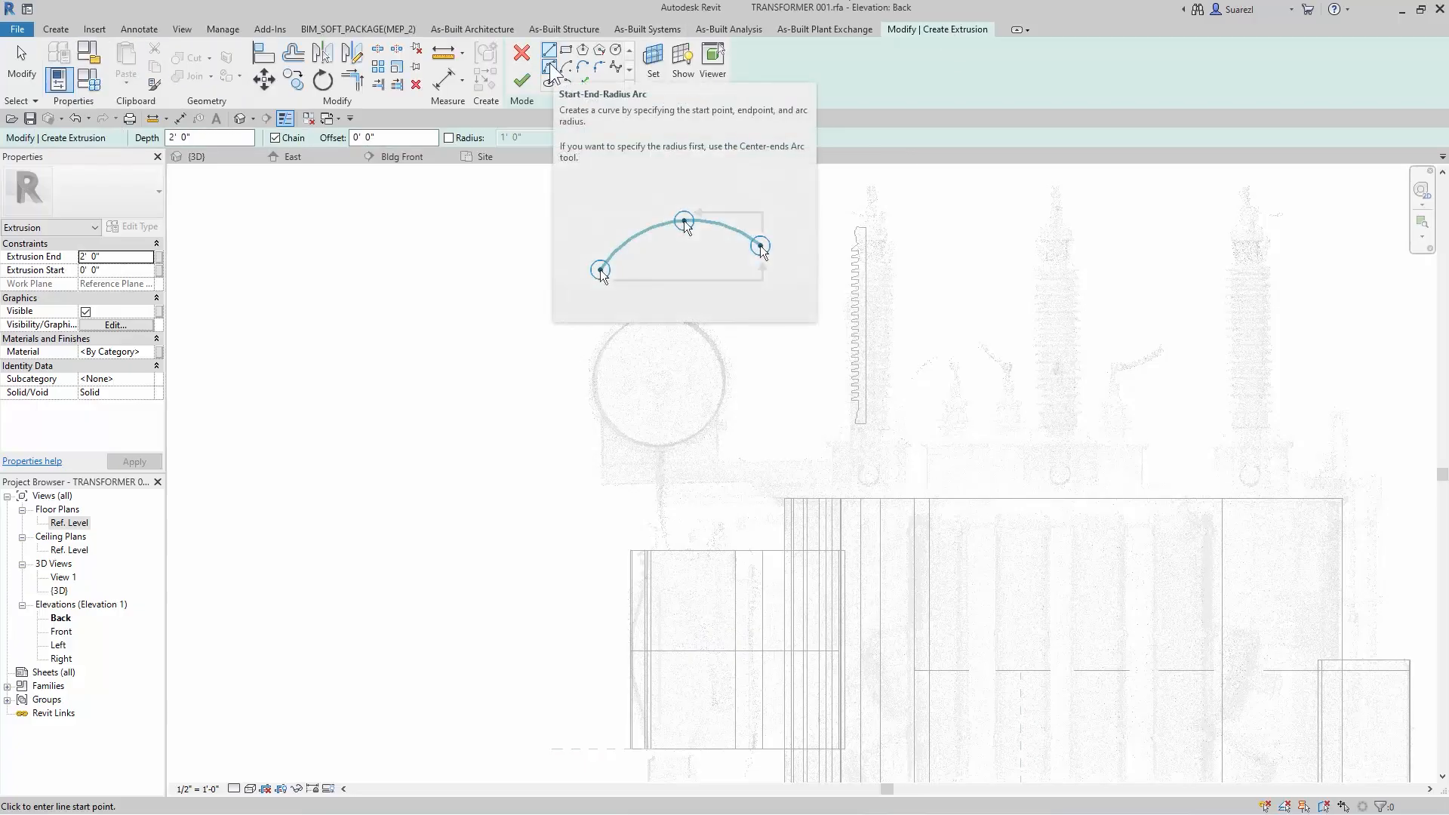
# - Draw a start-end-radius arc along the upper edge of the round cylinder in the point cloud, radius about 1' 8"
pyautogui.click(550, 67)
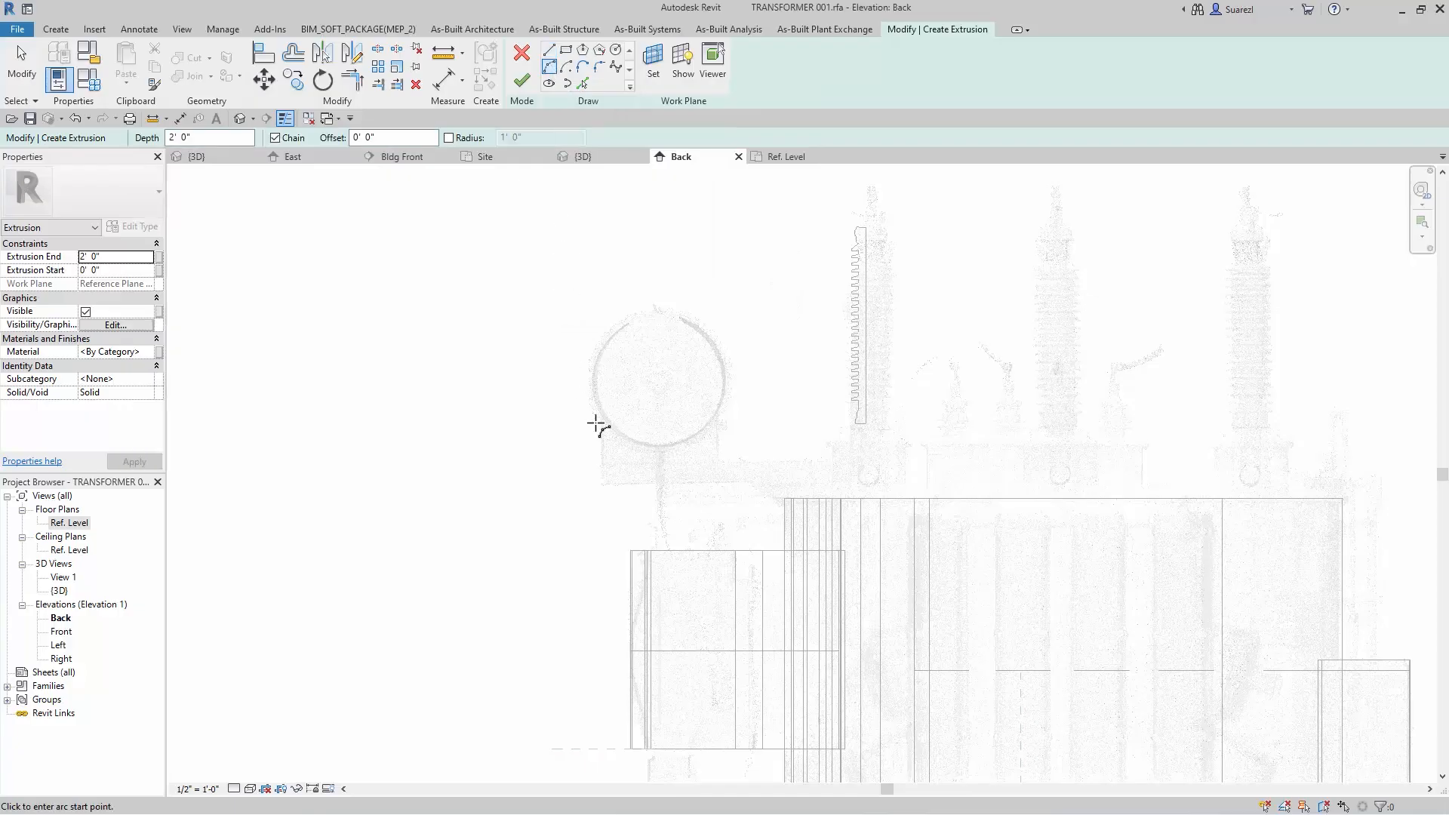
pyautogui.click(594, 414)
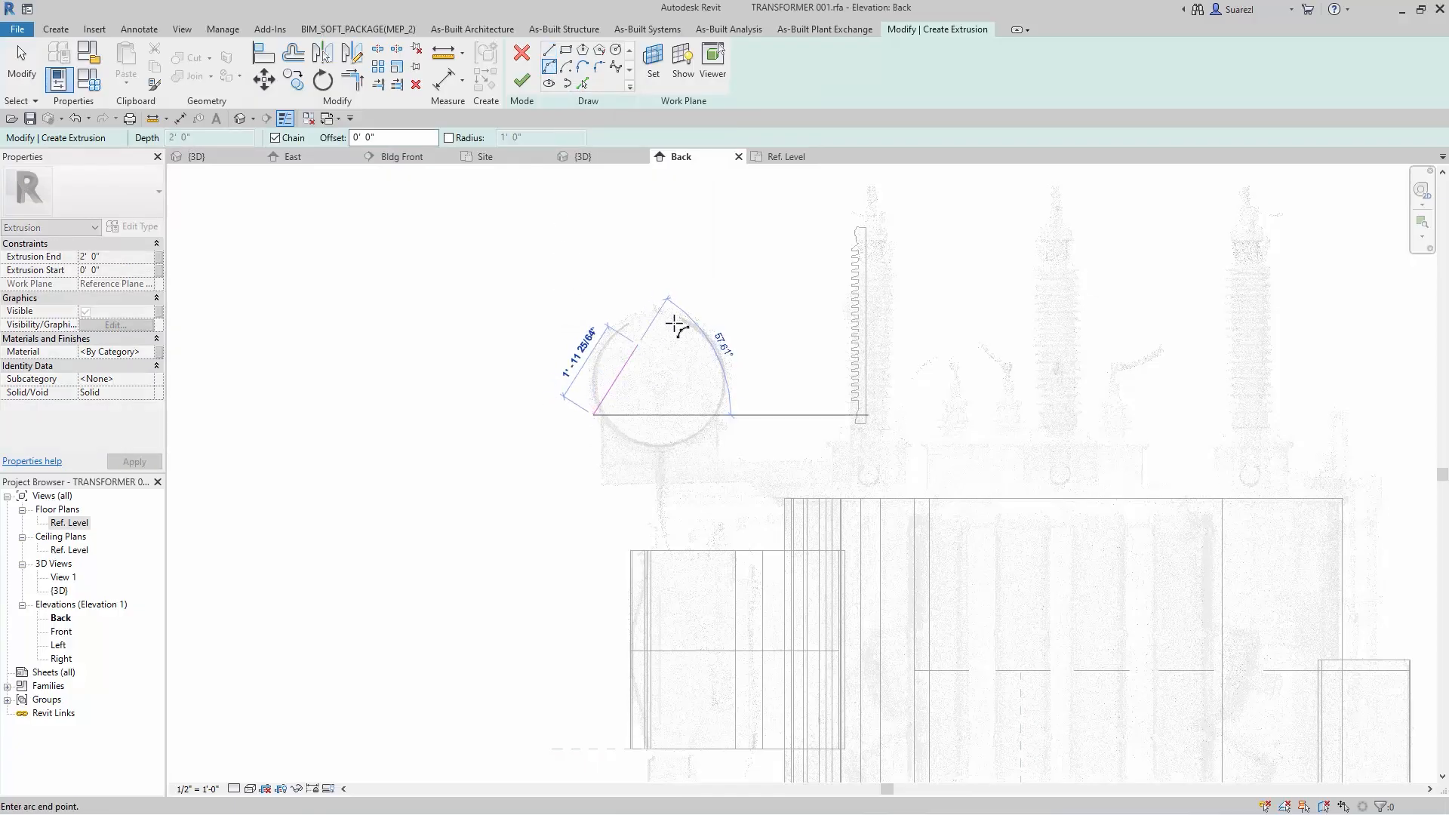
pyautogui.click(682, 325)
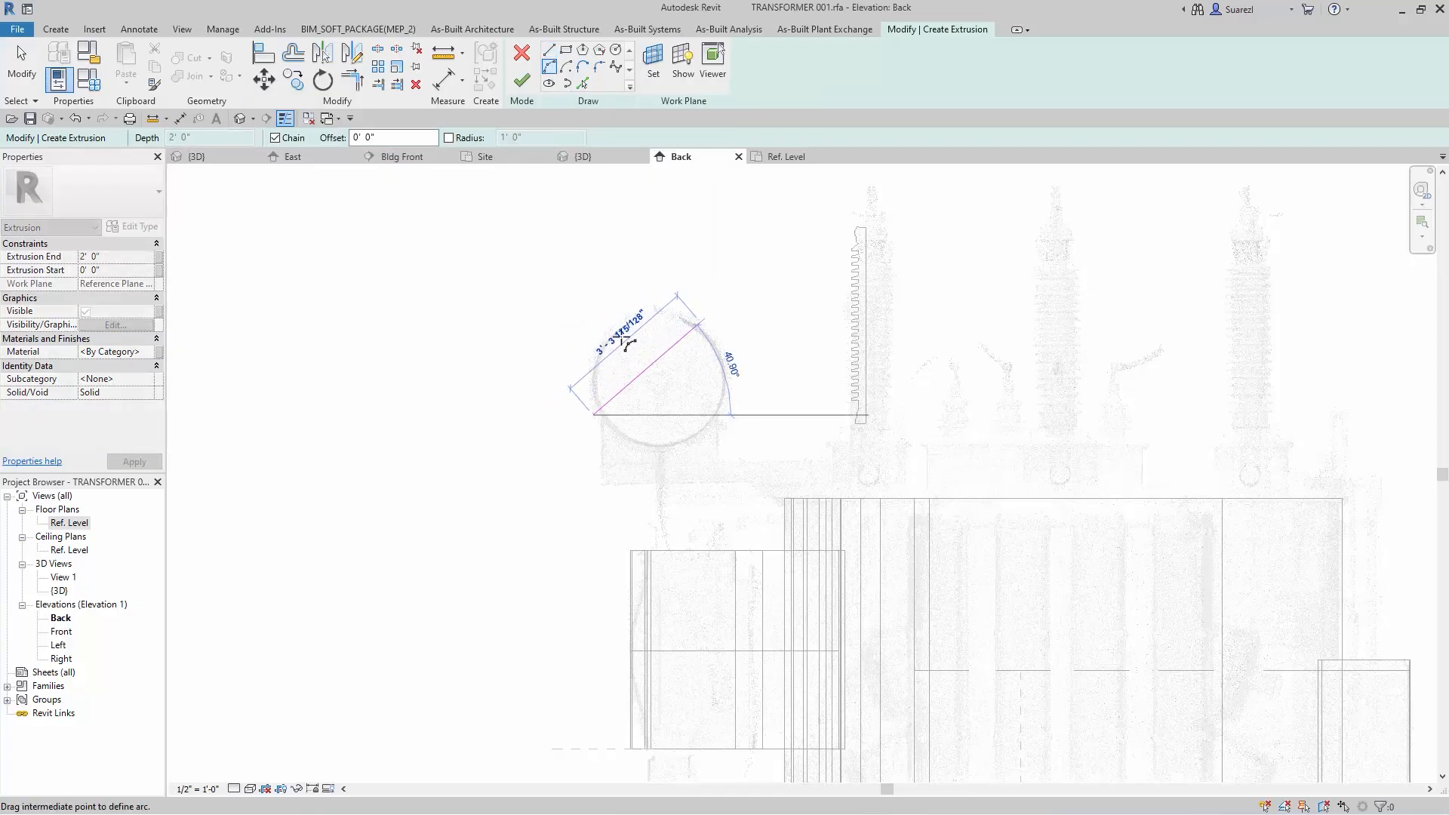
pyautogui.click(613, 323)
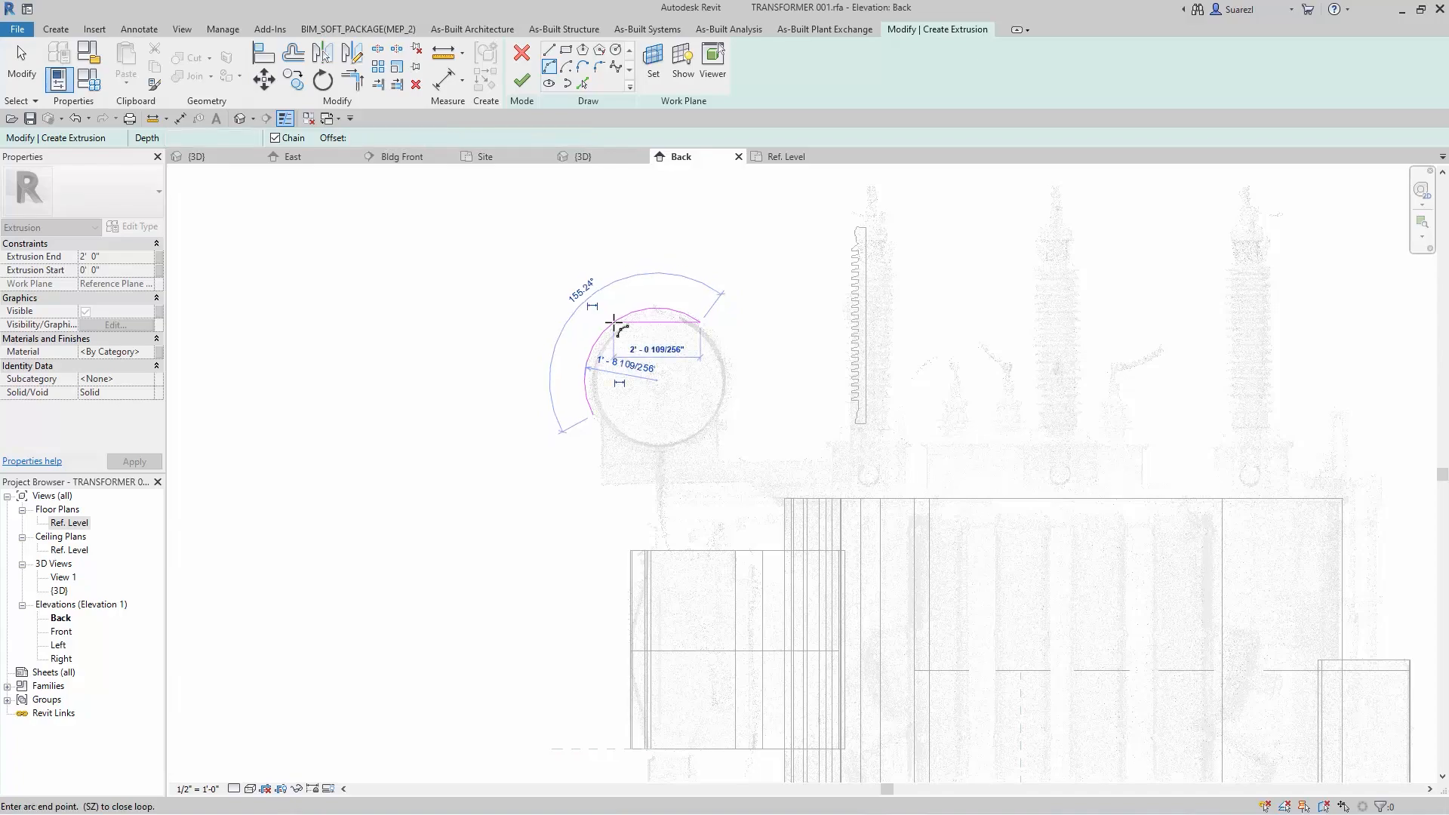
pyautogui.press('Escape')
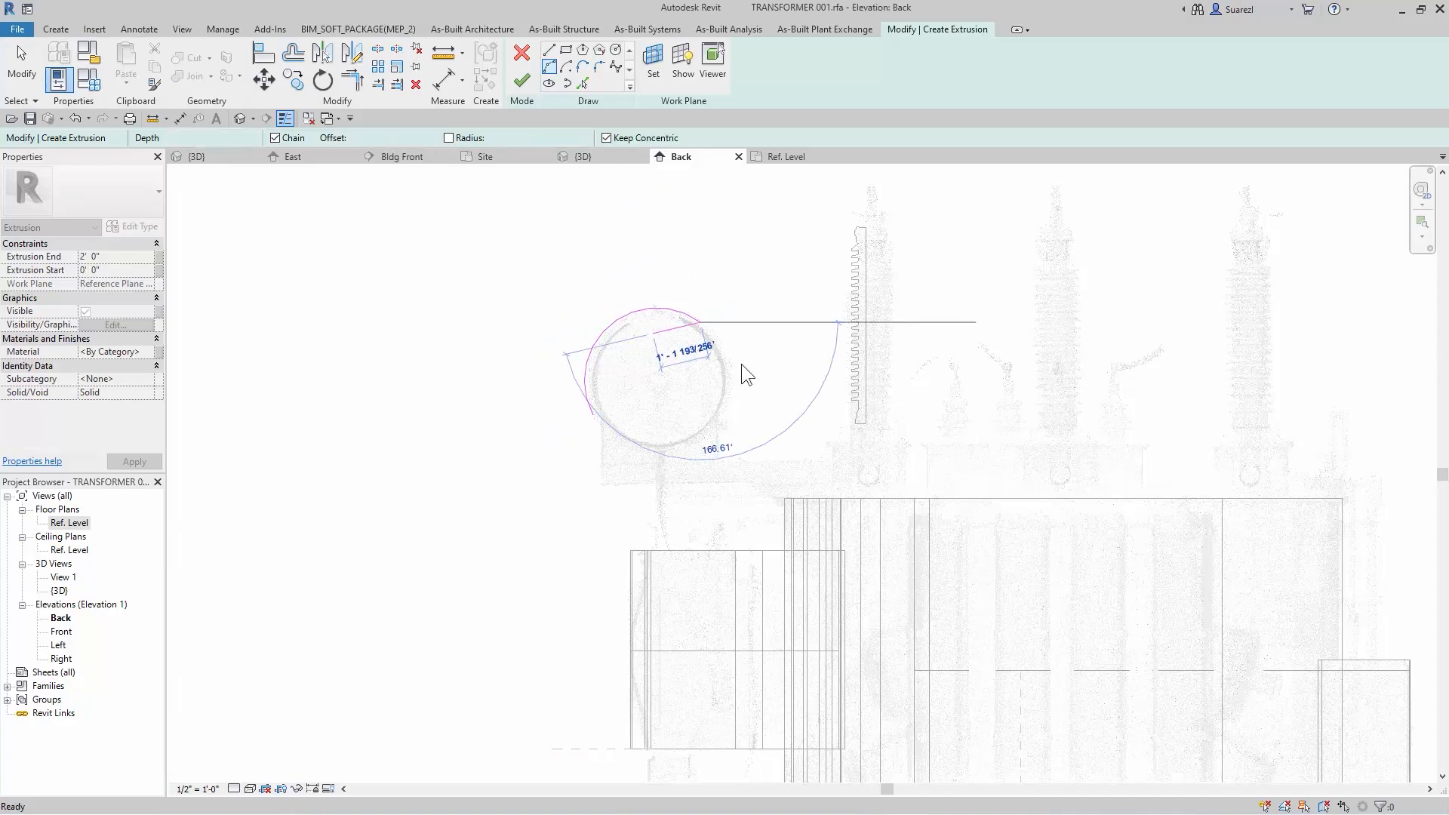
pyautogui.press('Escape')
# - Draw a circle in the extrusion sketch, centred on the arc's centre point, with a radius of about 1' 8 3/4"
pyautogui.click(616, 50)
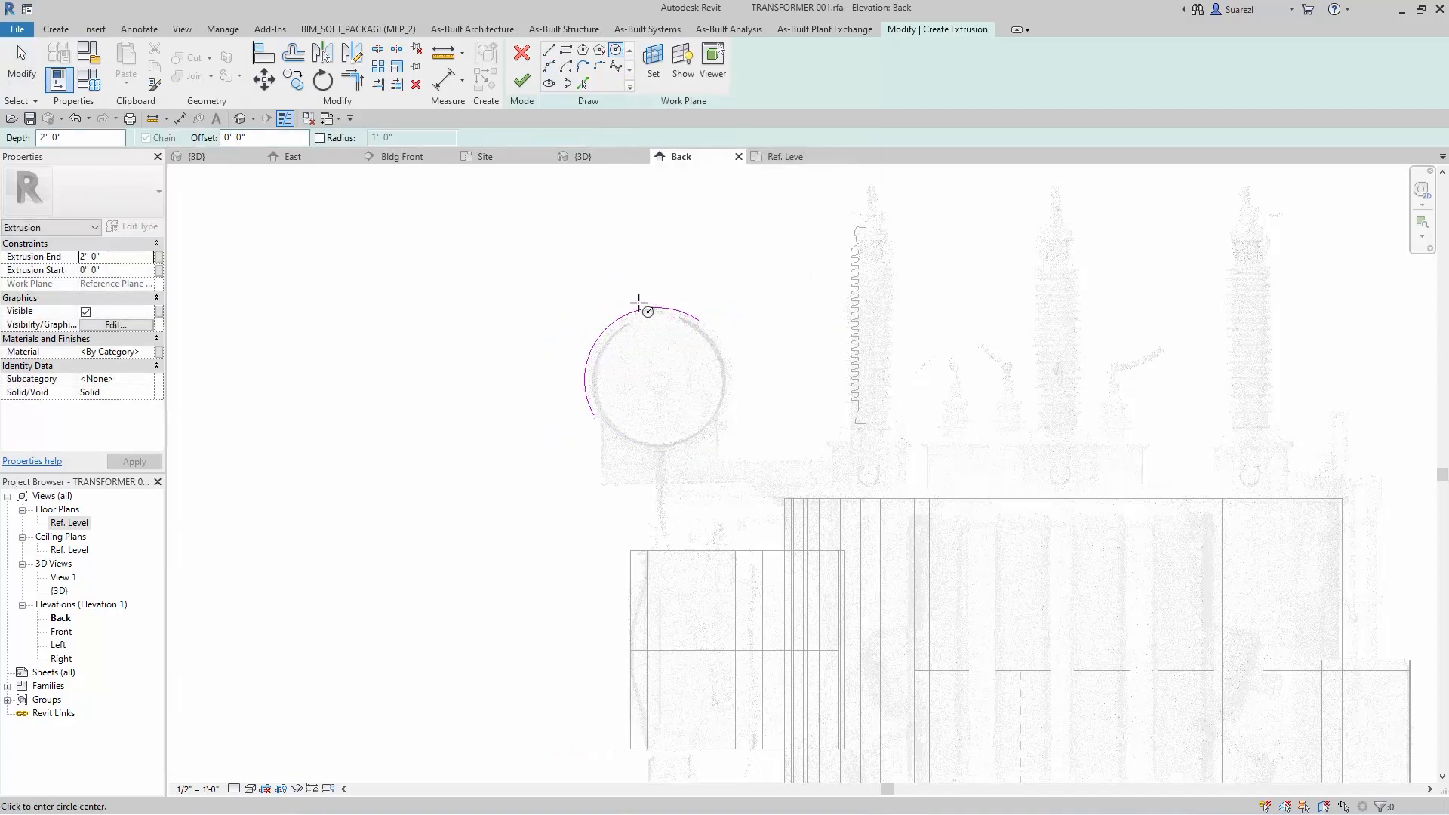
pyautogui.rightClick(632, 319)
pyautogui.moveTo(739, 386)
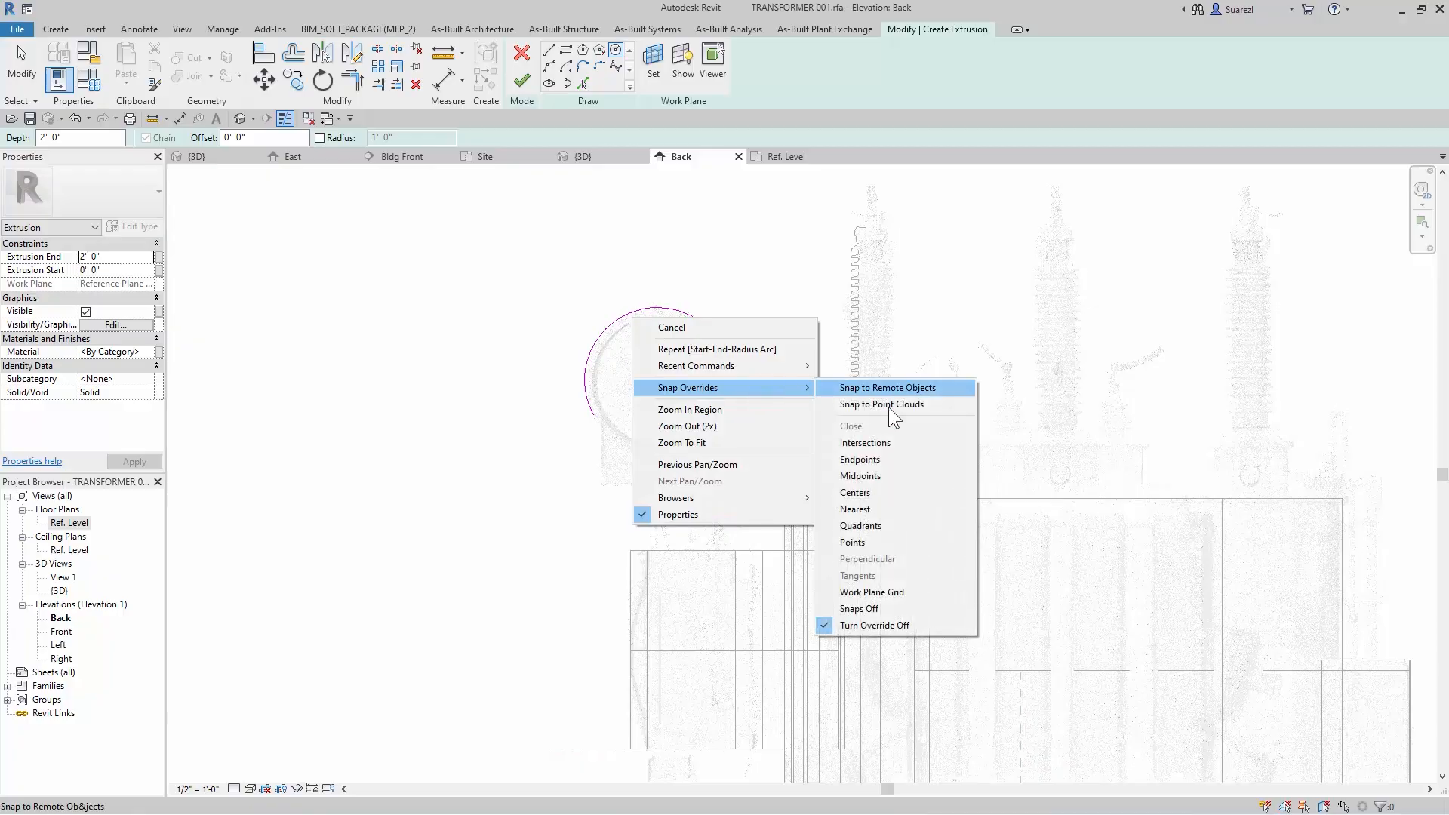
pyautogui.click(879, 492)
pyautogui.click(657, 379)
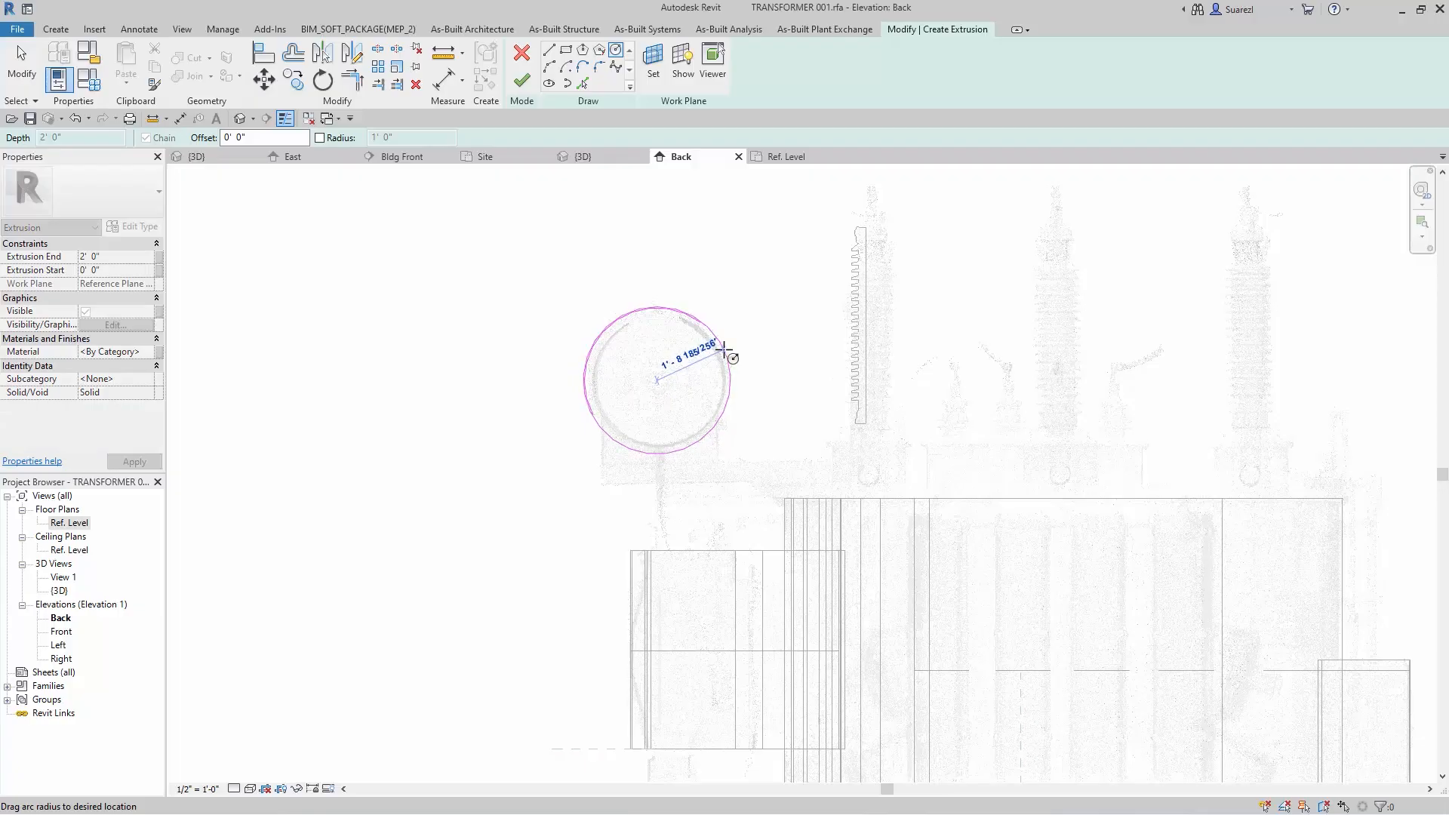
pyautogui.click(708, 417)
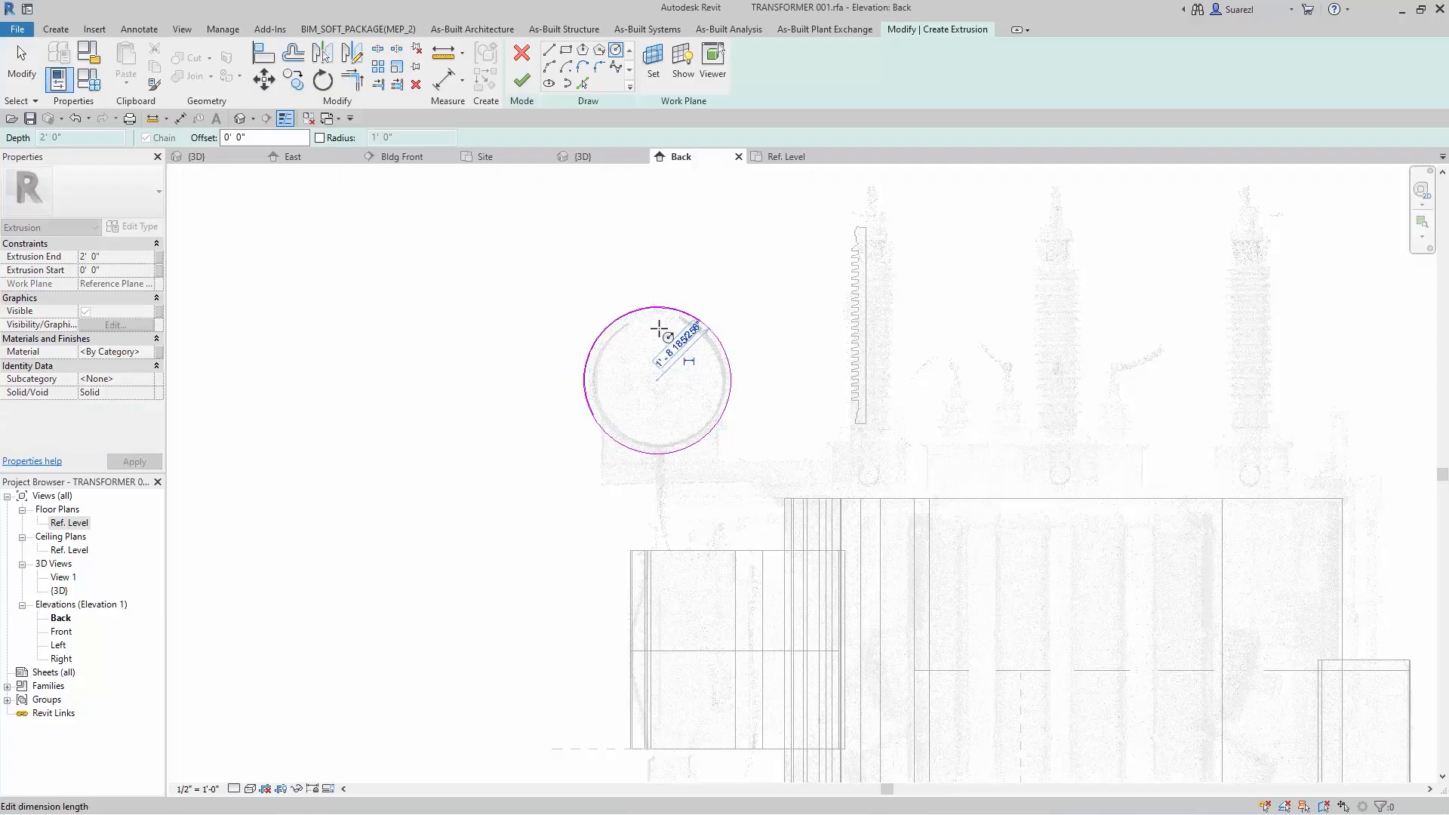
# - Delete the helper arc, leaving only the circle as the cylinder's outline
pyautogui.scroll(3, 643, 321)
pyautogui.press('Escape')
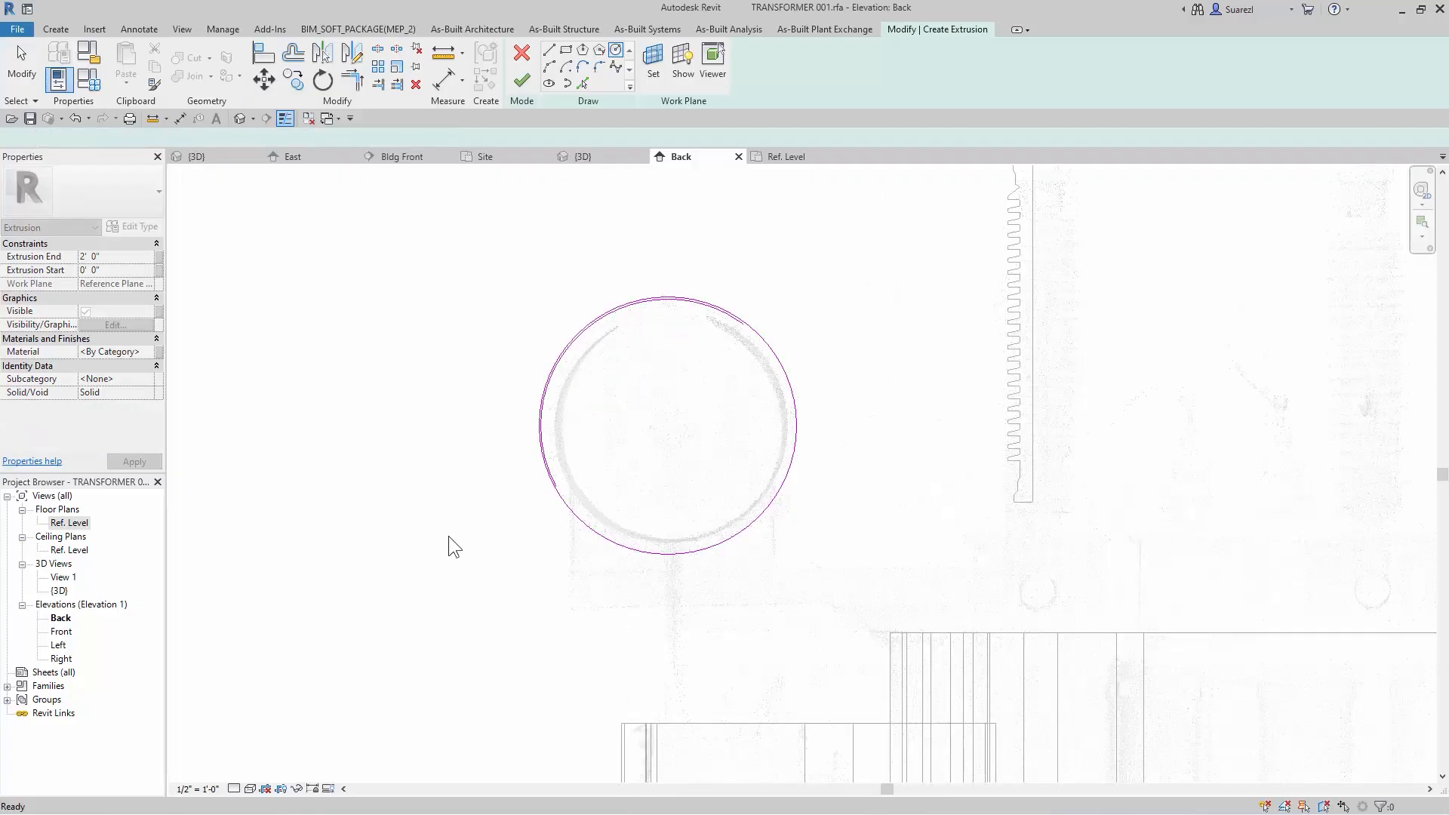
pyautogui.moveTo(448, 536)
pyautogui.mouseDown()
pyautogui.moveTo(690, 251)
pyautogui.moveTo(764, 233)
pyautogui.mouseUp()
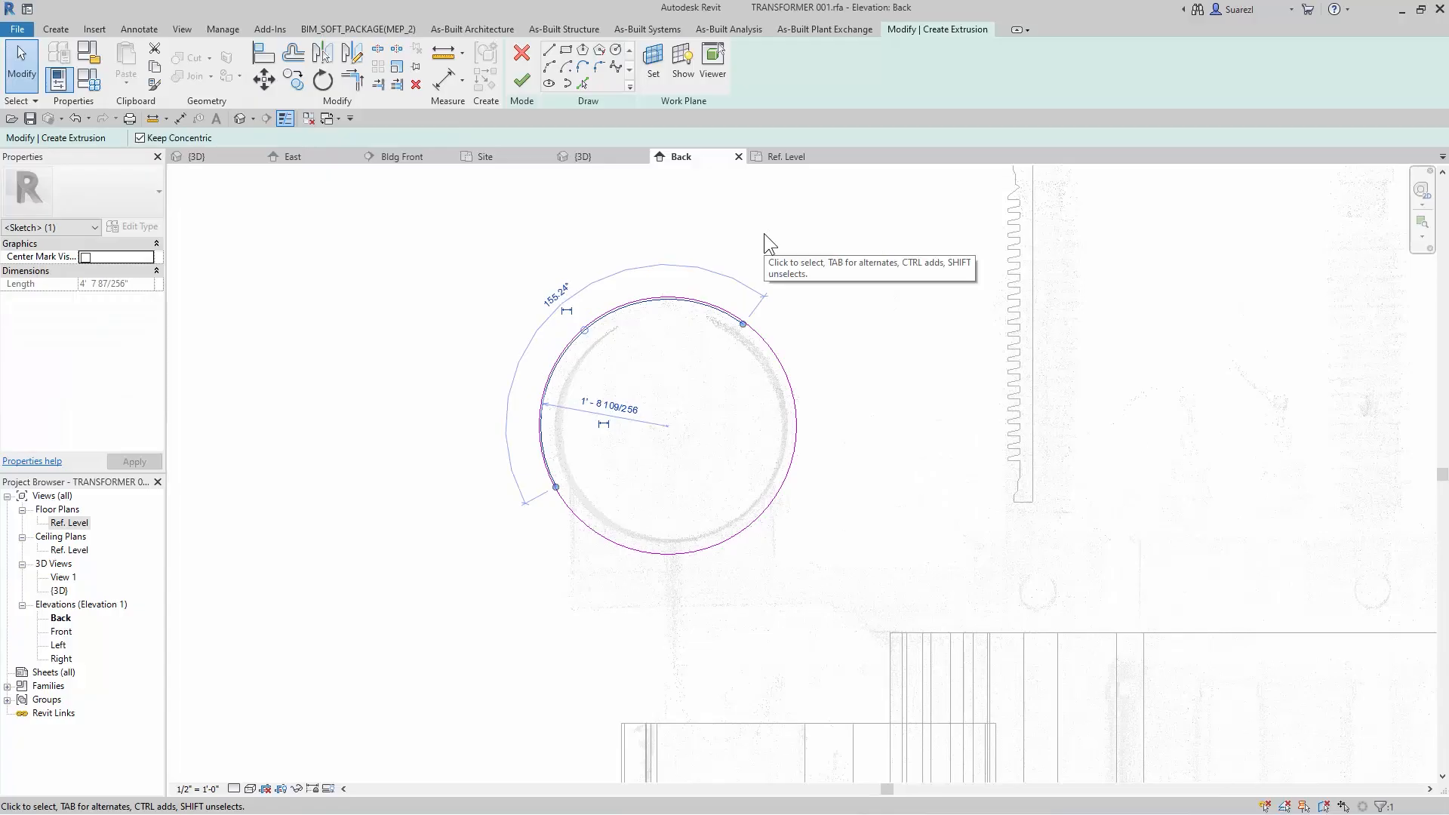
pyautogui.press('Escape')
pyautogui.scroll(-2, 780, 347)
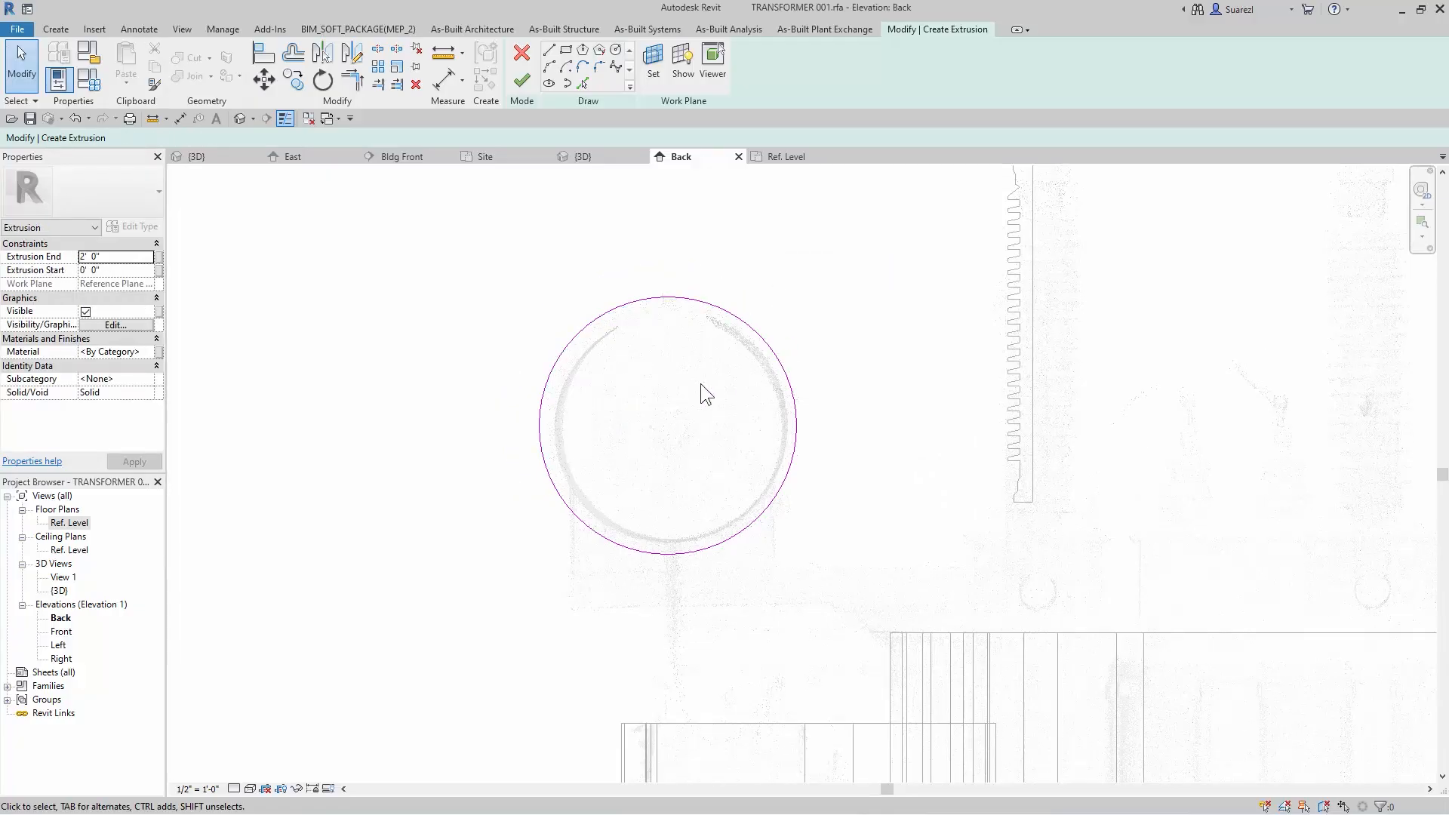
# - Set the cylinder's extrusion end to 6' 0" and finish the extrusion in the Ref. Level floor plan
pyautogui.click(122, 258)
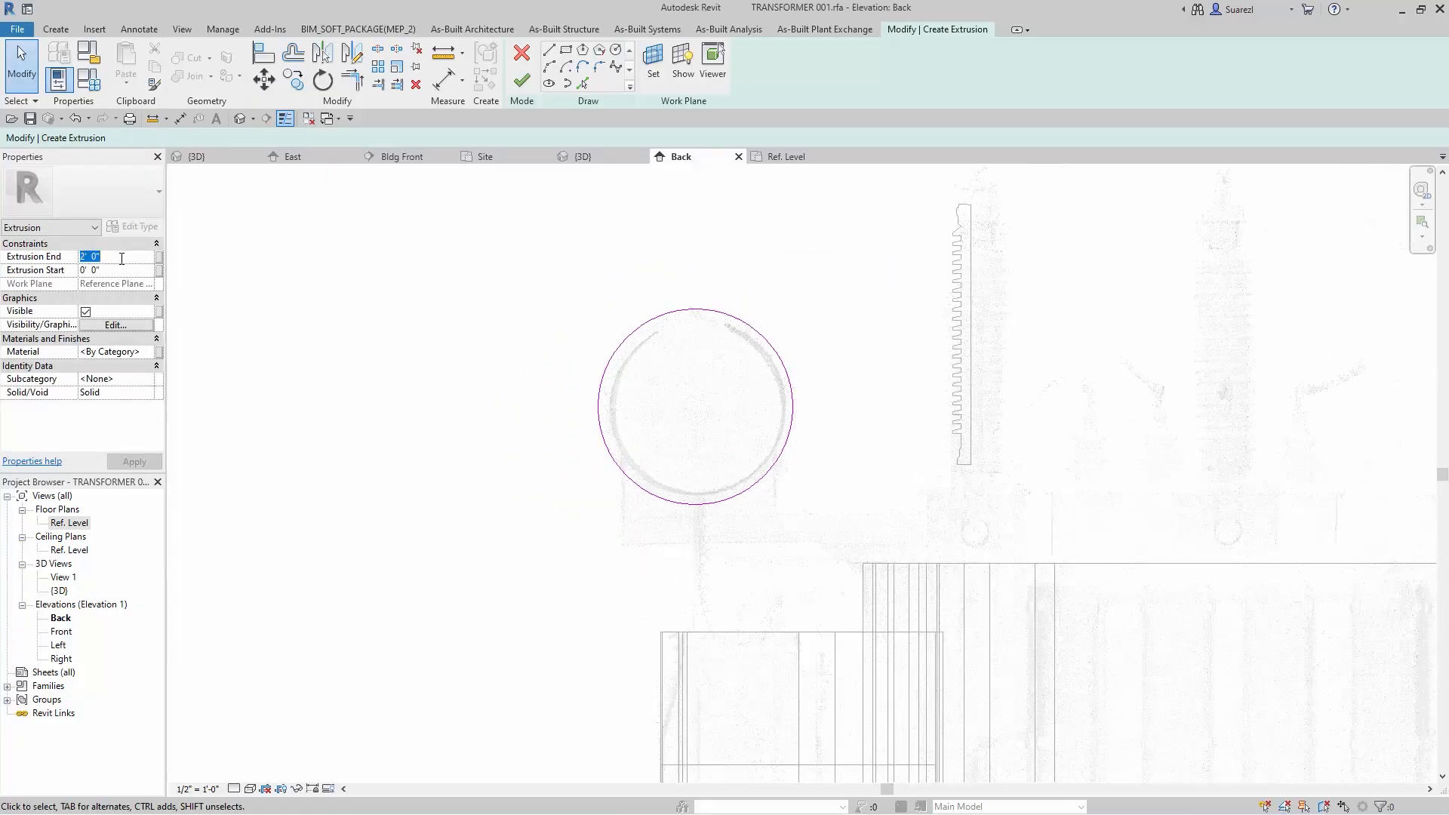
pyautogui.write('6')
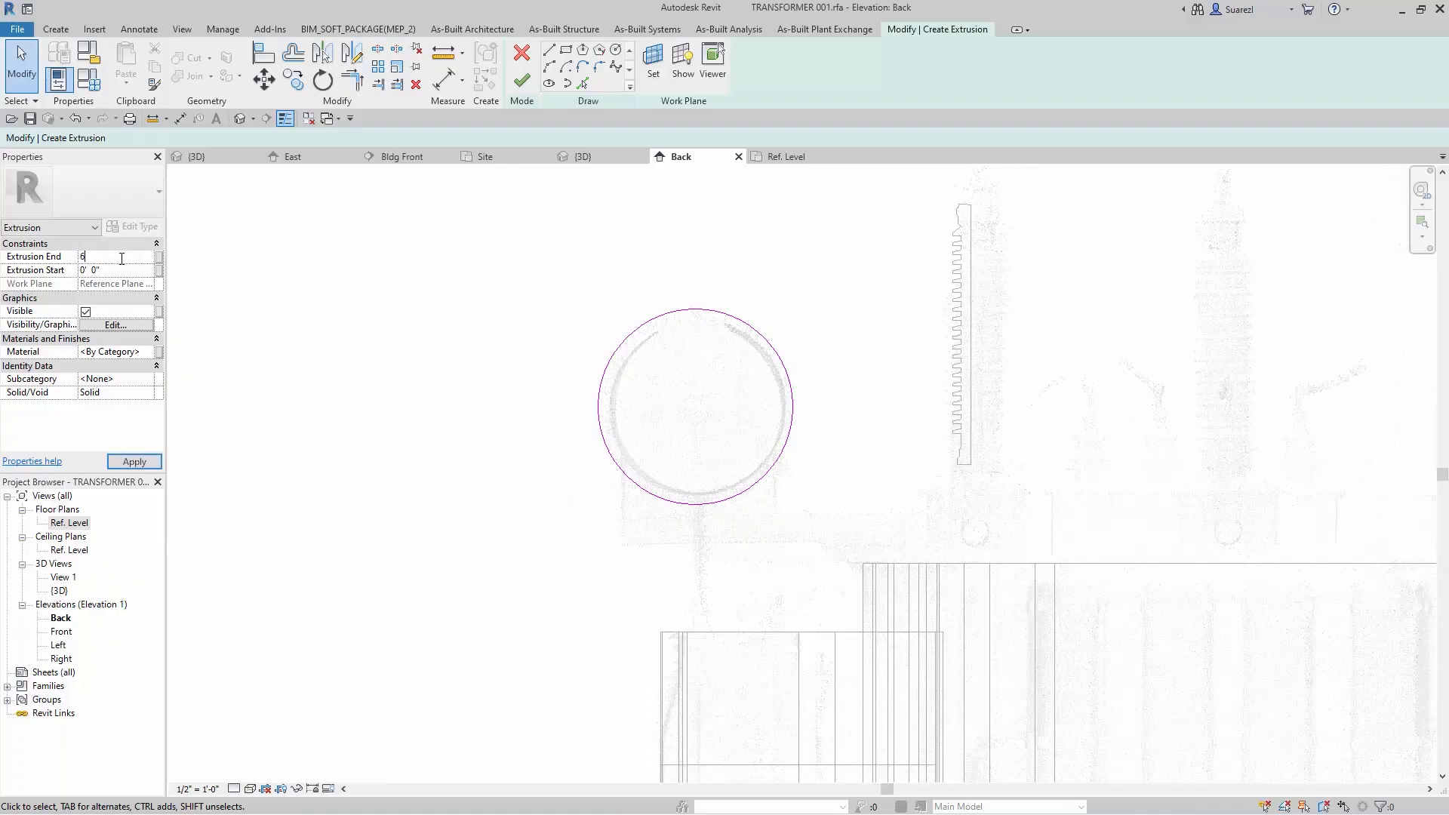
pyautogui.click(143, 462)
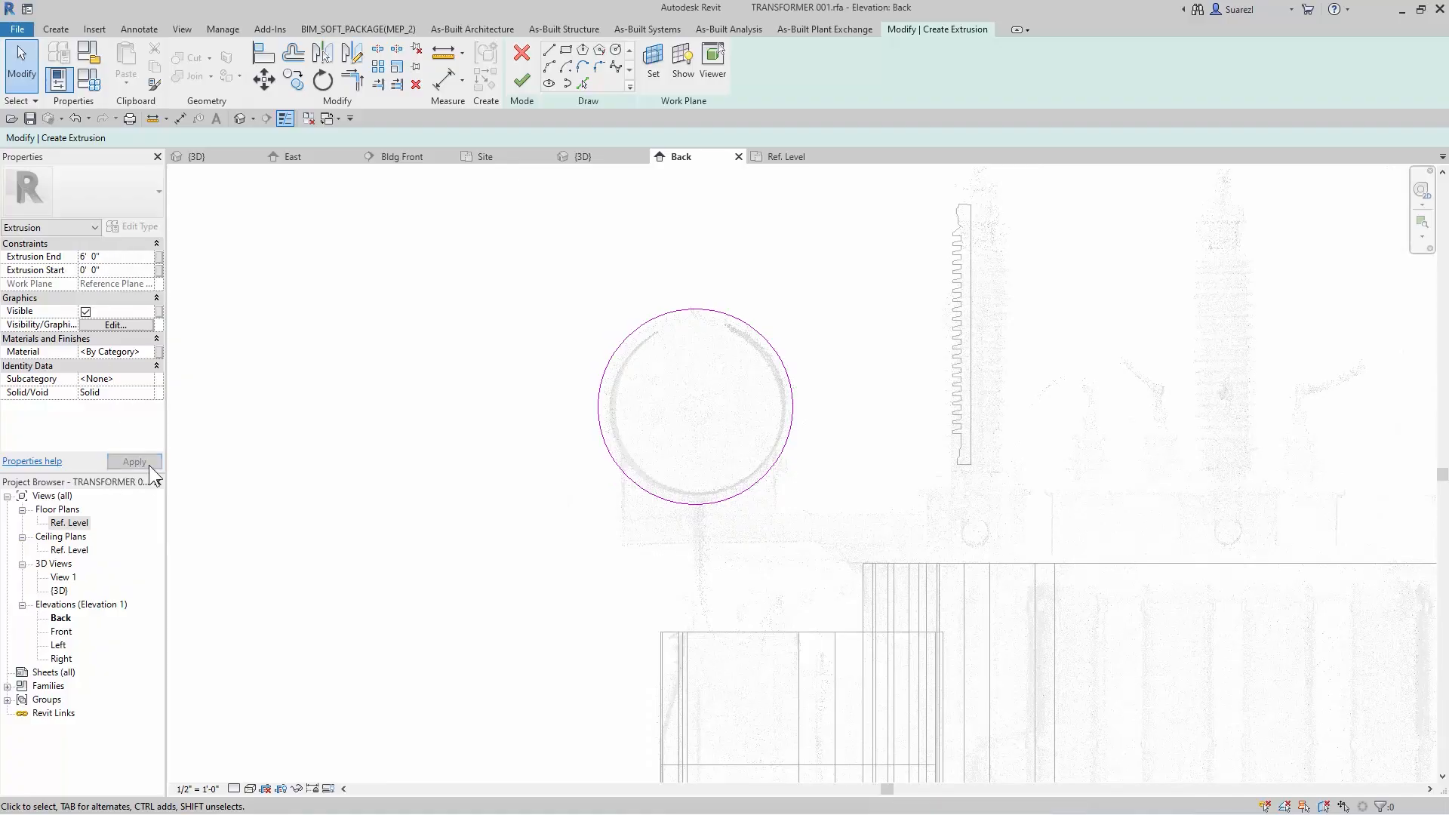
pyautogui.click(789, 157)
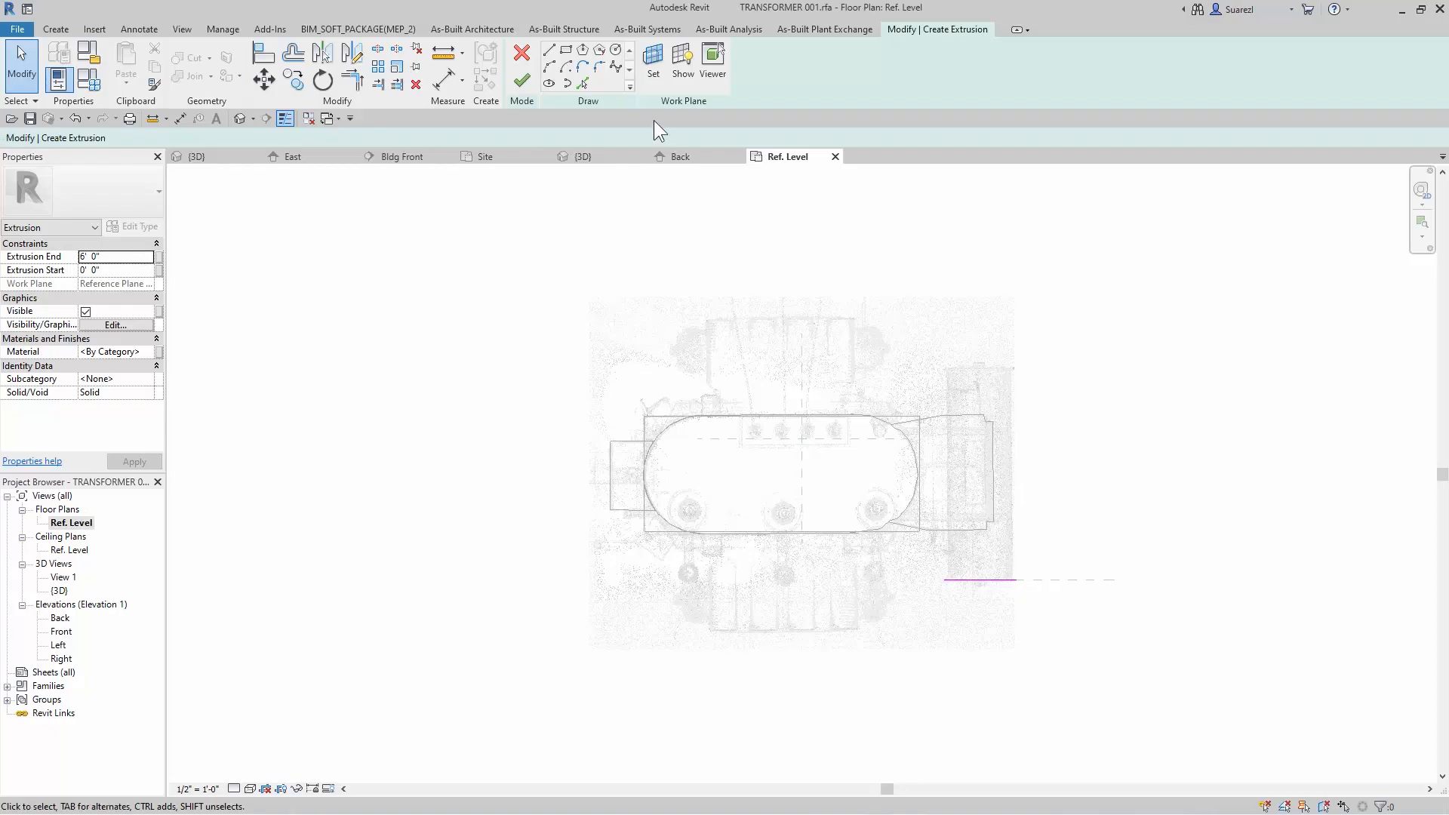
pyautogui.click(517, 81)
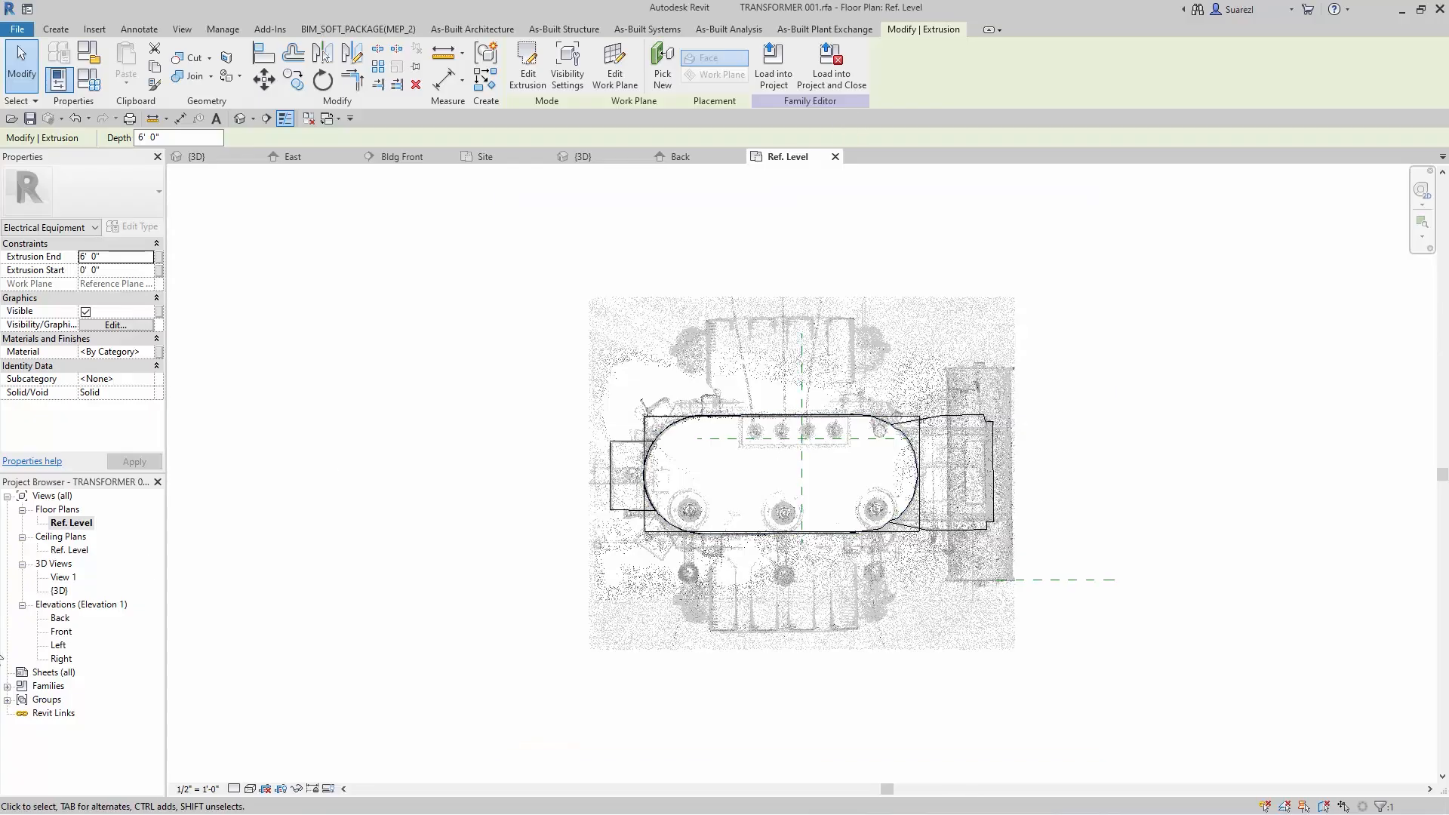
# - In the Ref. Level ceiling plan, stretch the cylinder to its far end in the point cloud, about 10' 1" long
pyautogui.doubleClick(69, 549)
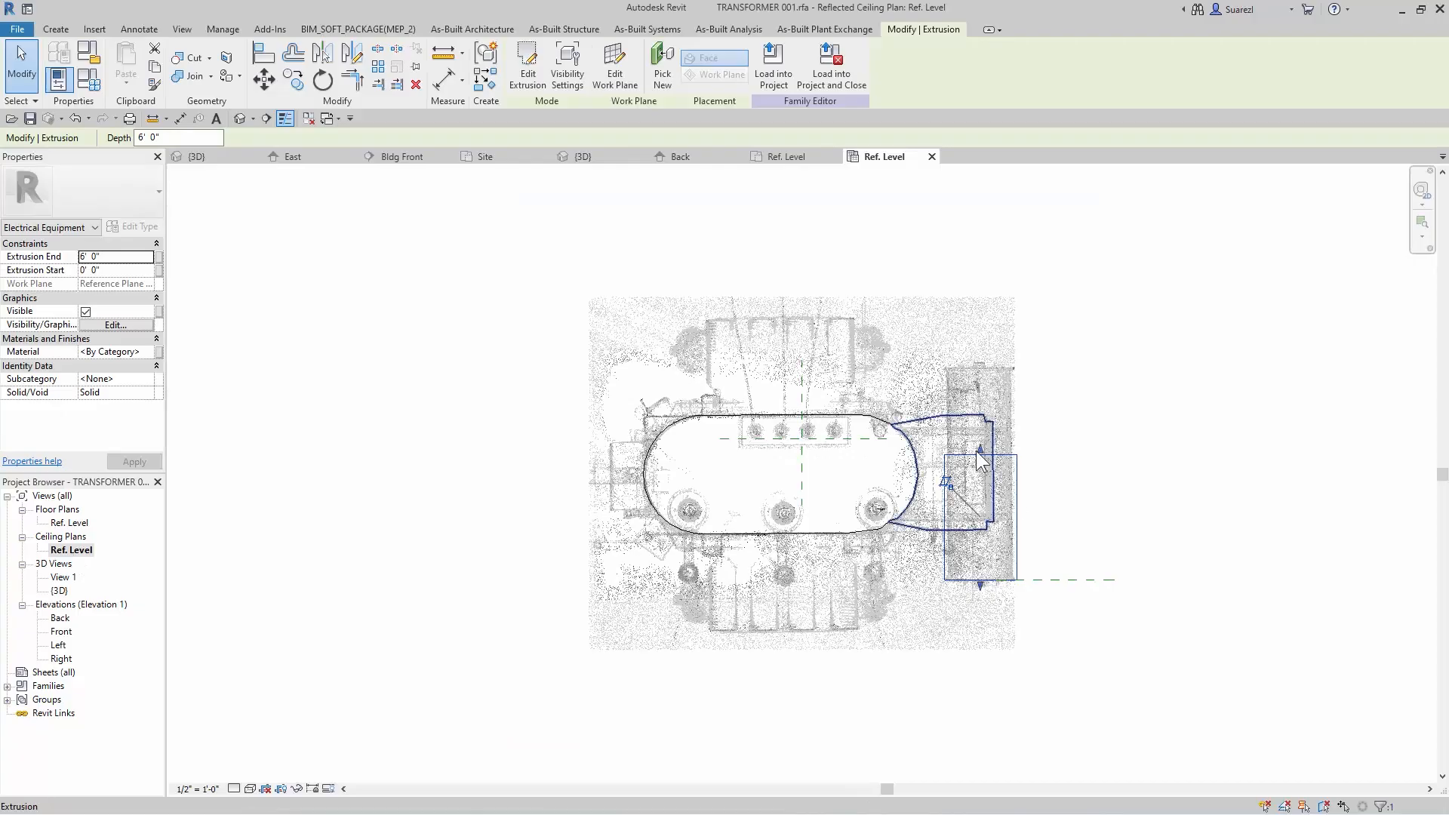
pyautogui.moveTo(979, 449); pyautogui.dragTo(979, 358)
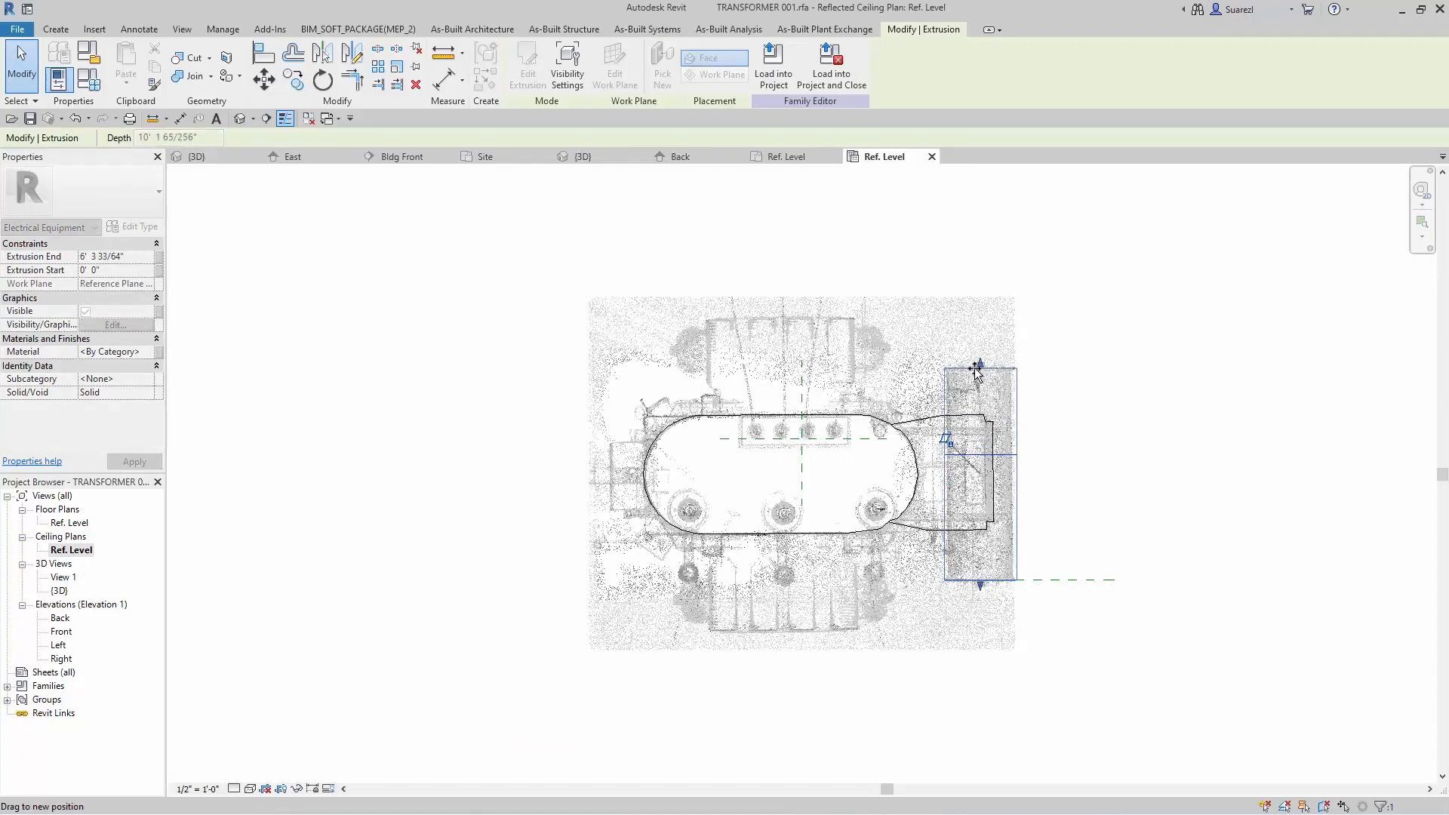
pyautogui.click(1070, 587)
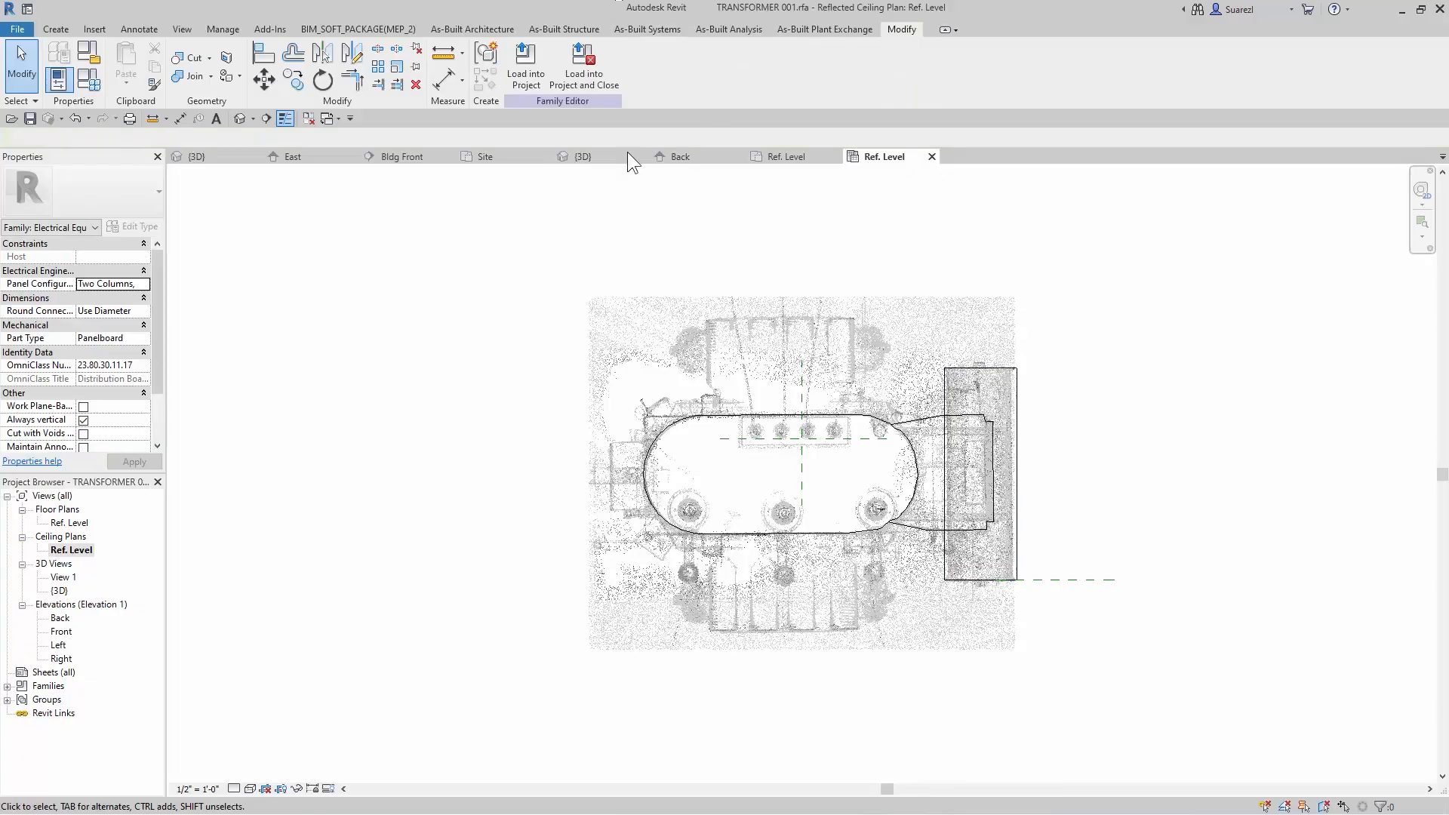
# - In the 3D view, set the work plane from the plane of a line in the ribbed insulator profile
pyautogui.click(598, 156)
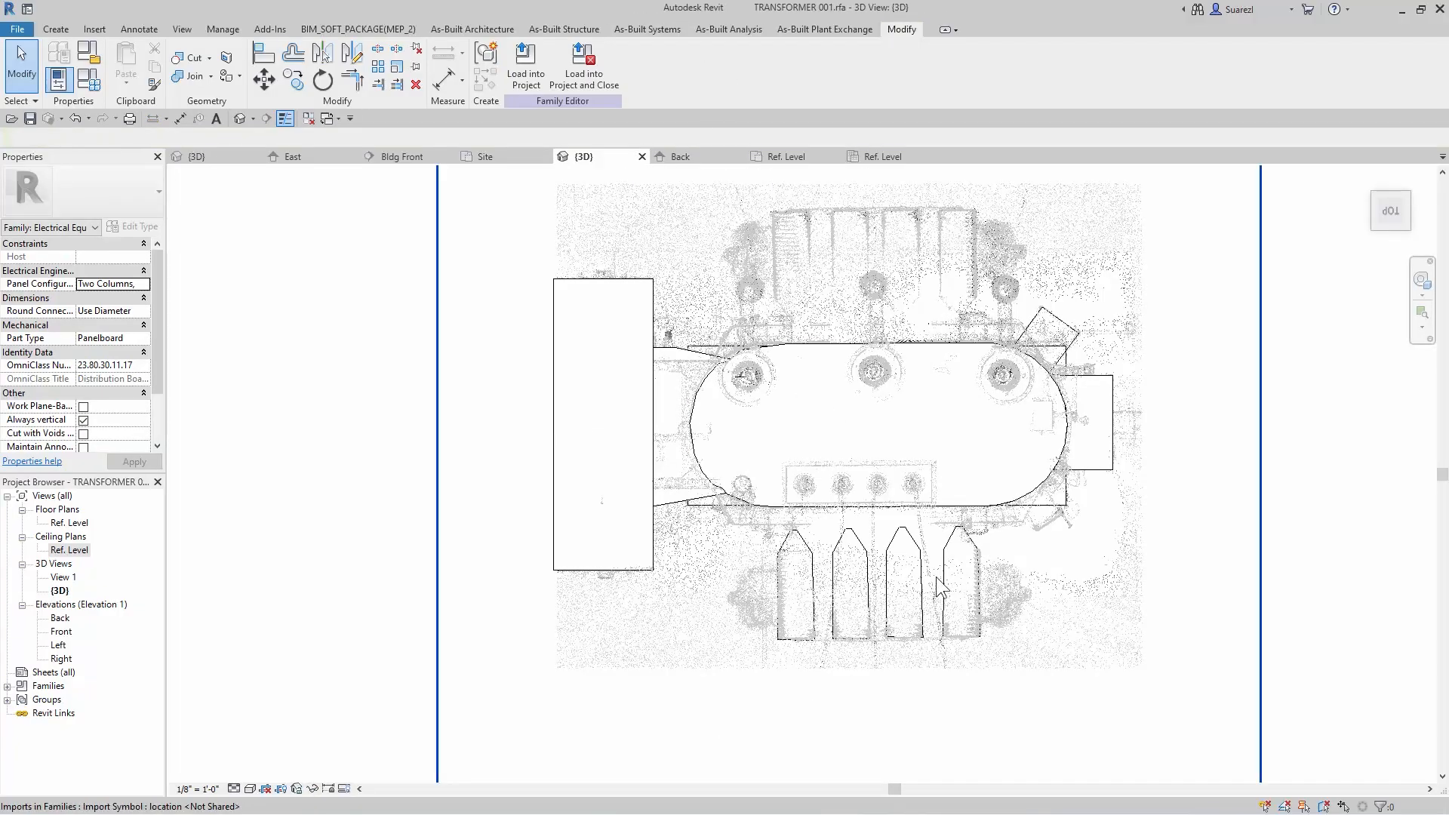
pyautogui.keyDown('shift'); pyautogui.moveTo(939, 587); pyautogui.dragTo(872, 495, button='middle'); pyautogui.keyUp('shift')
pyautogui.moveTo(835, 423); pyautogui.dragTo(867, 413, button='middle')
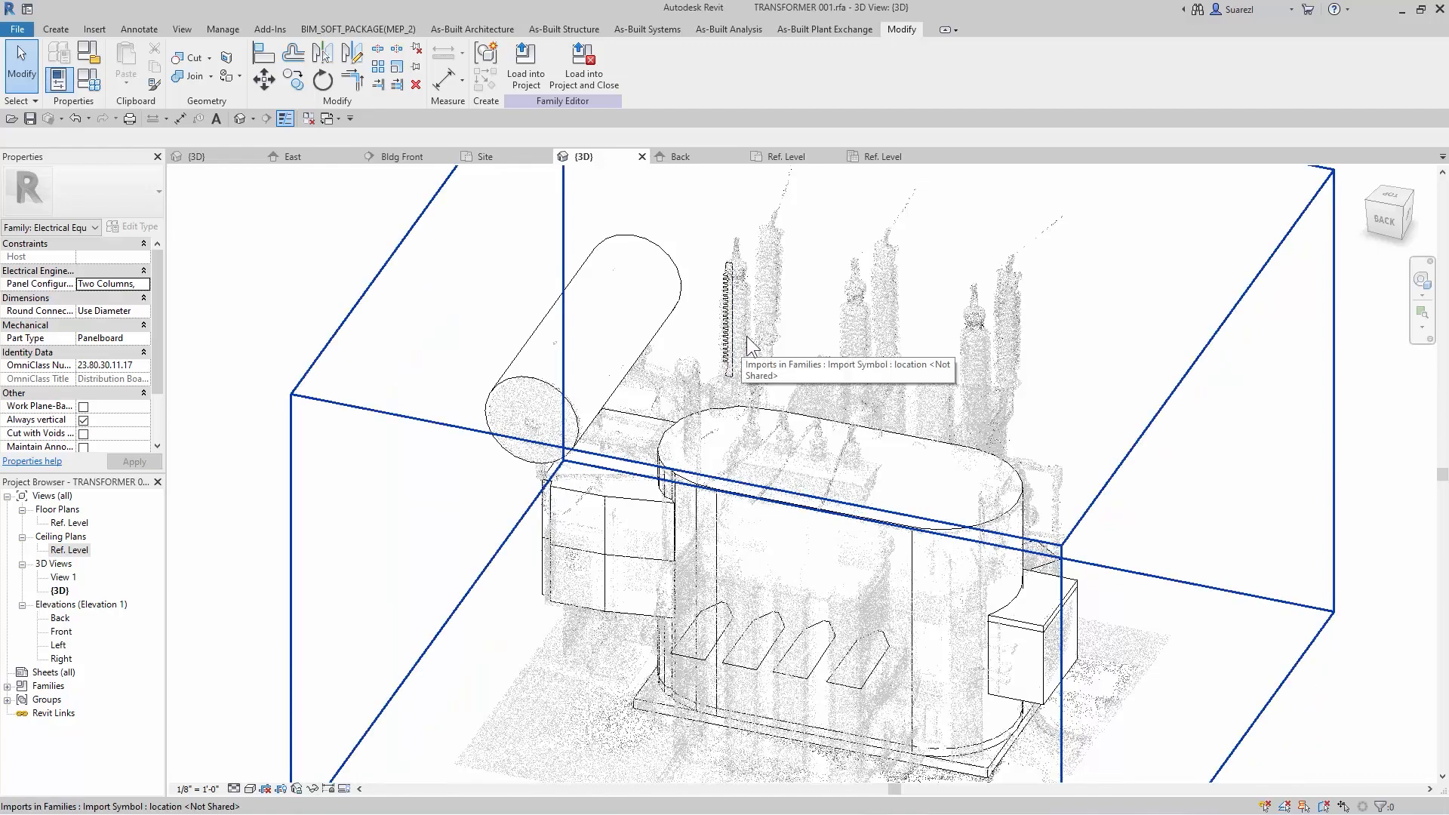
pyautogui.moveTo(780, 342); pyautogui.dragTo(807, 355, button='middle')
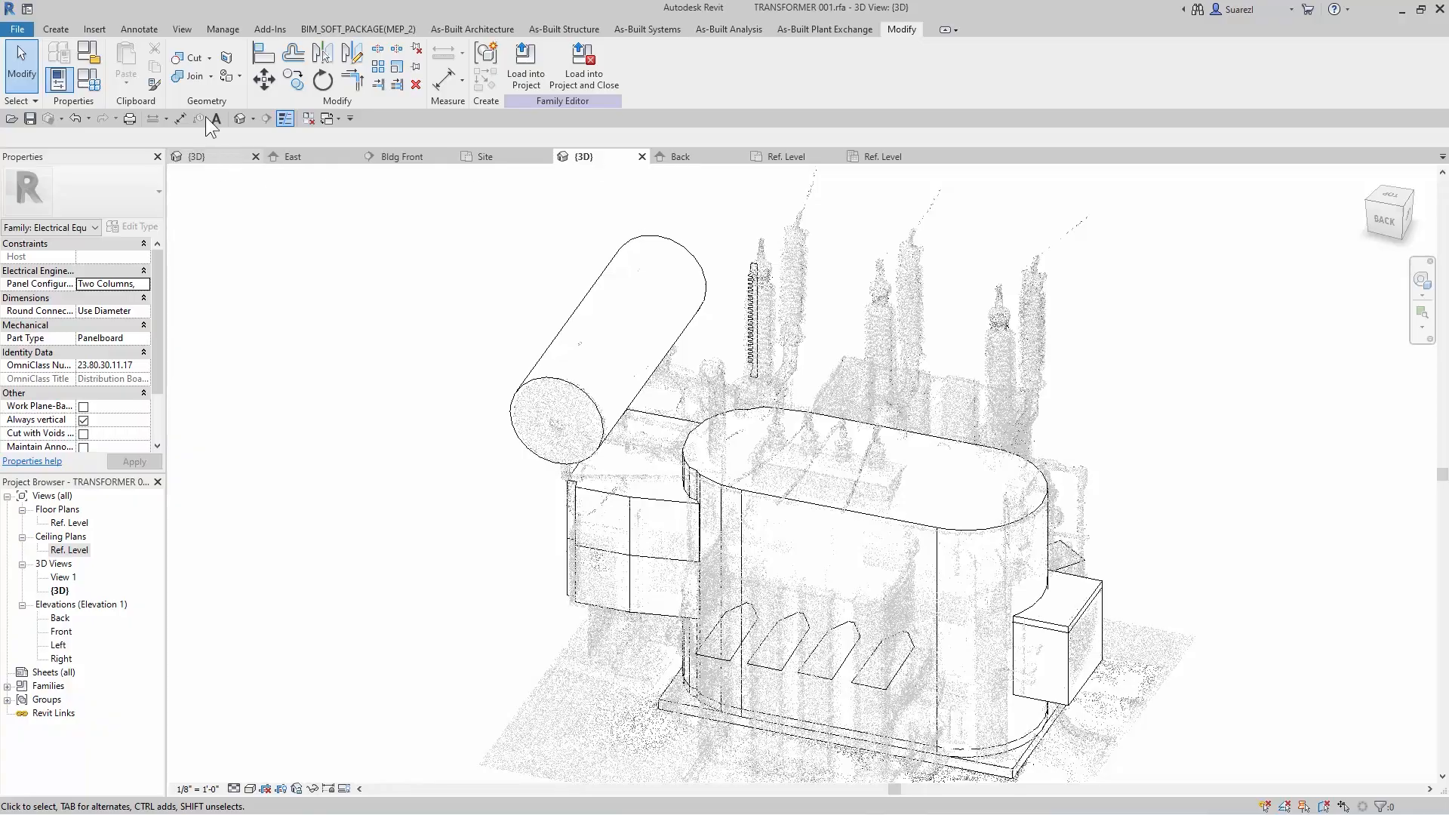
pyautogui.click(53, 29)
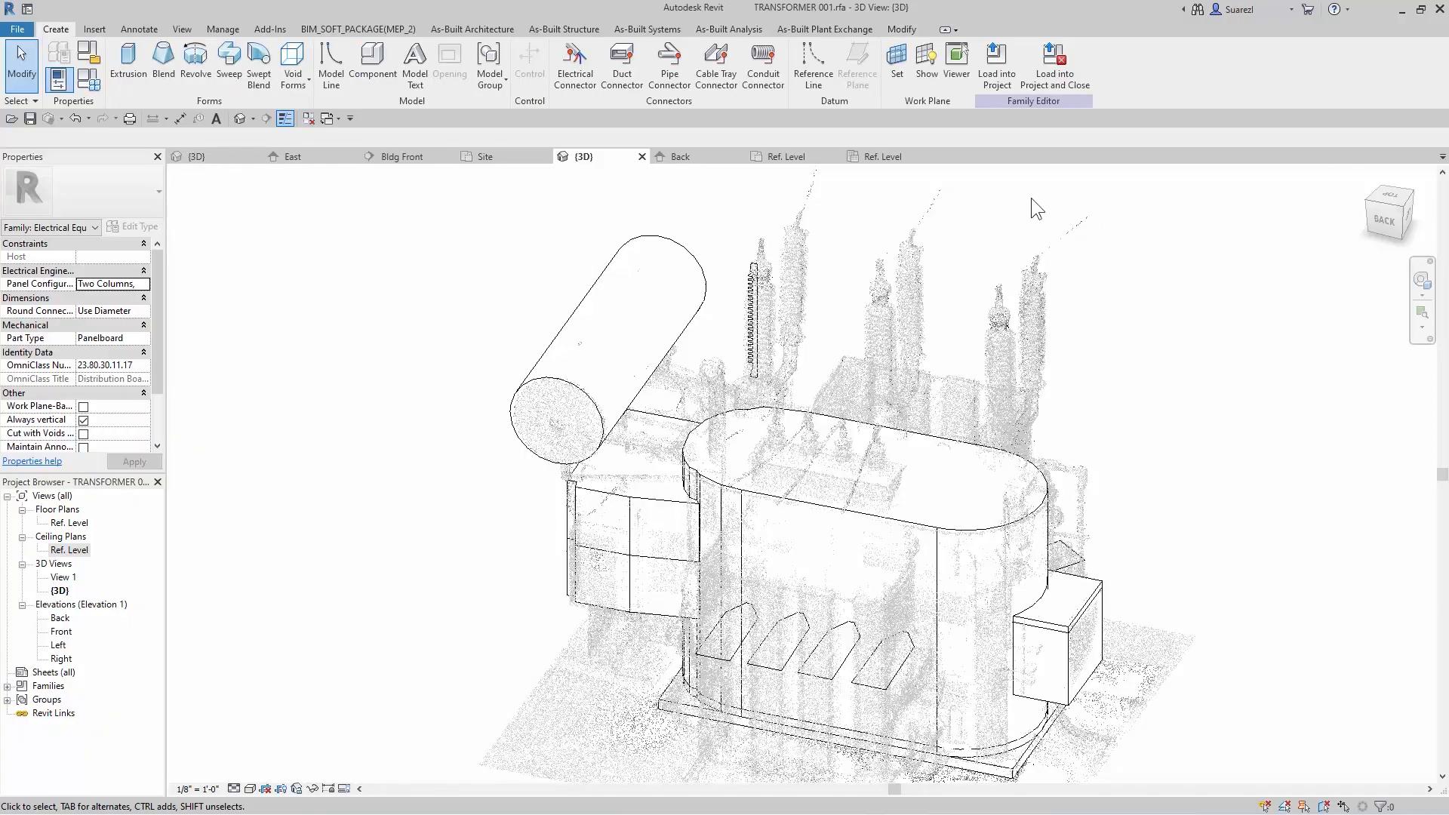
pyautogui.click(895, 62)
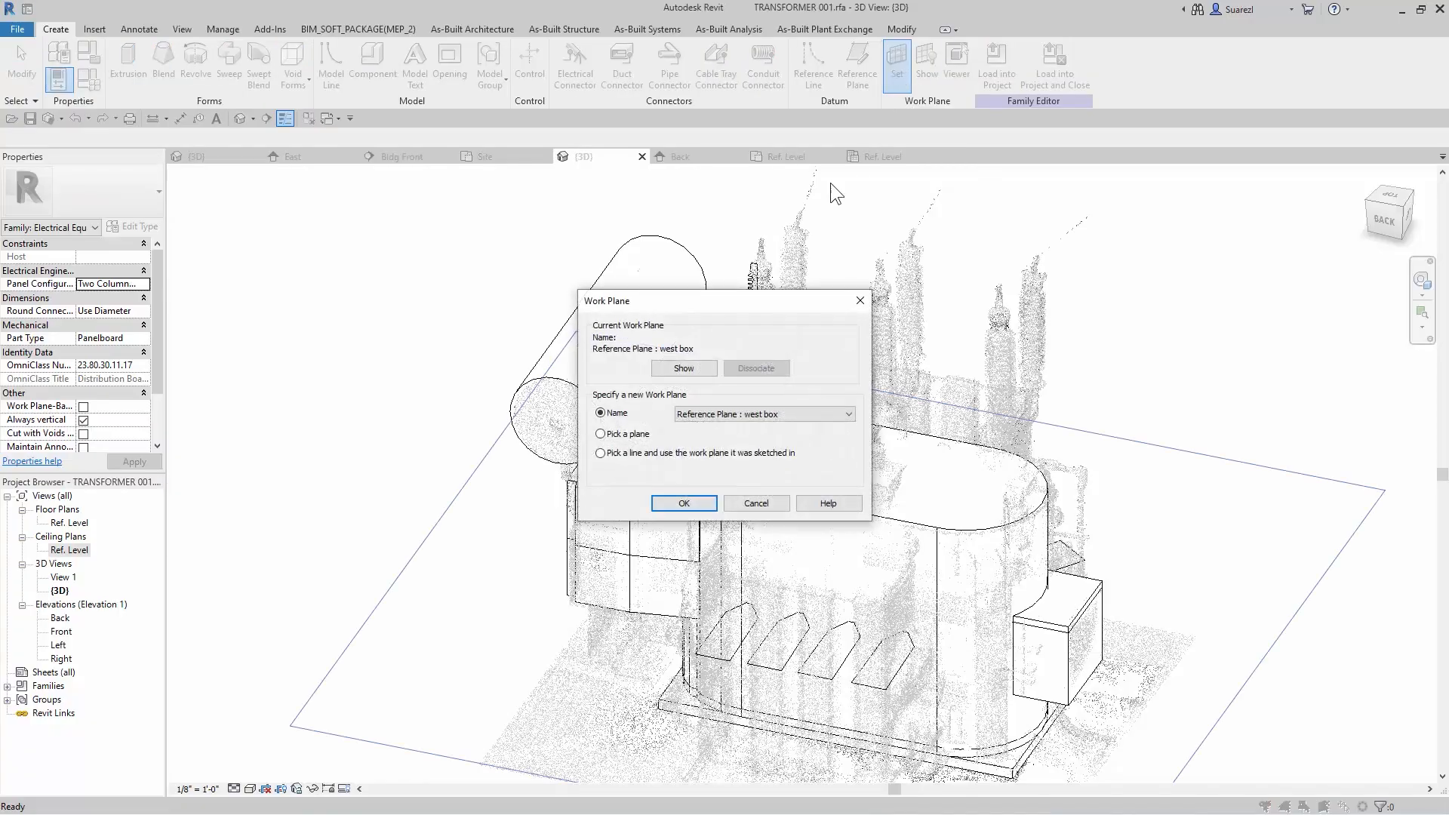
pyautogui.click(612, 455)
pyautogui.click(684, 502)
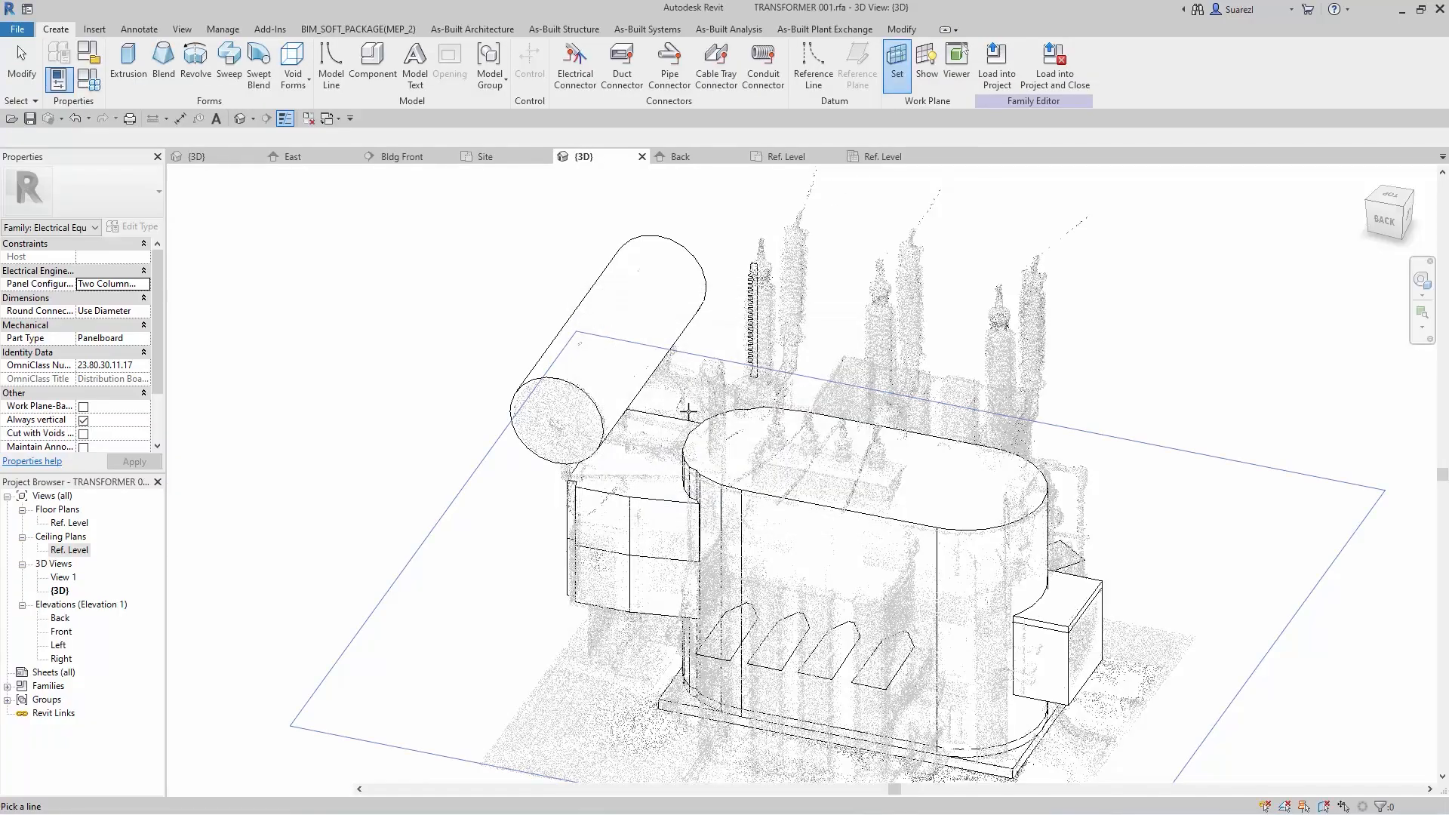
pyautogui.scroll(8, 751, 257)
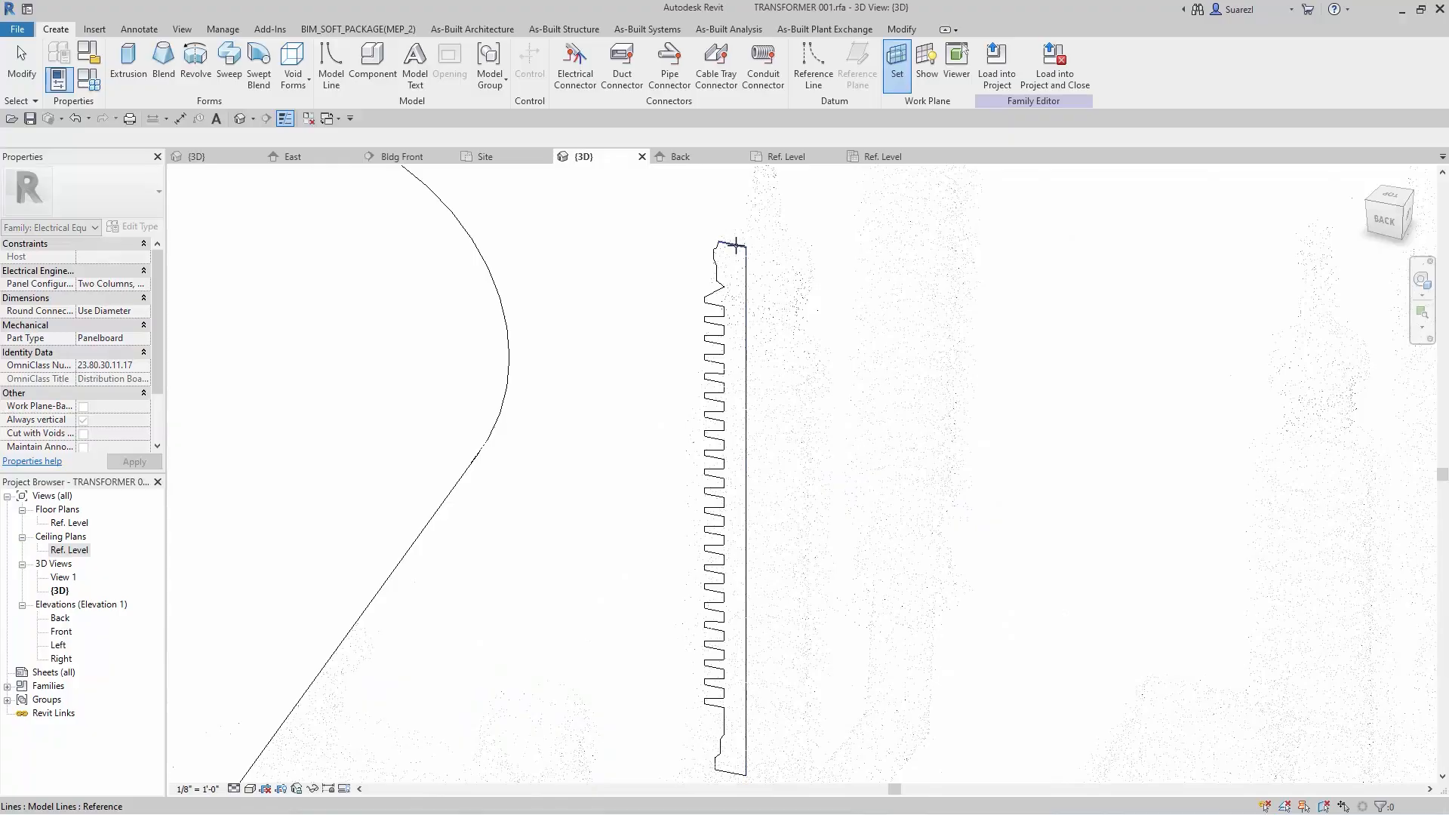
pyautogui.click(736, 245)
# - Hide the Imports in Families category in the 3D view through the visibility overrides
pyautogui.scroll(-2, 913, 332)
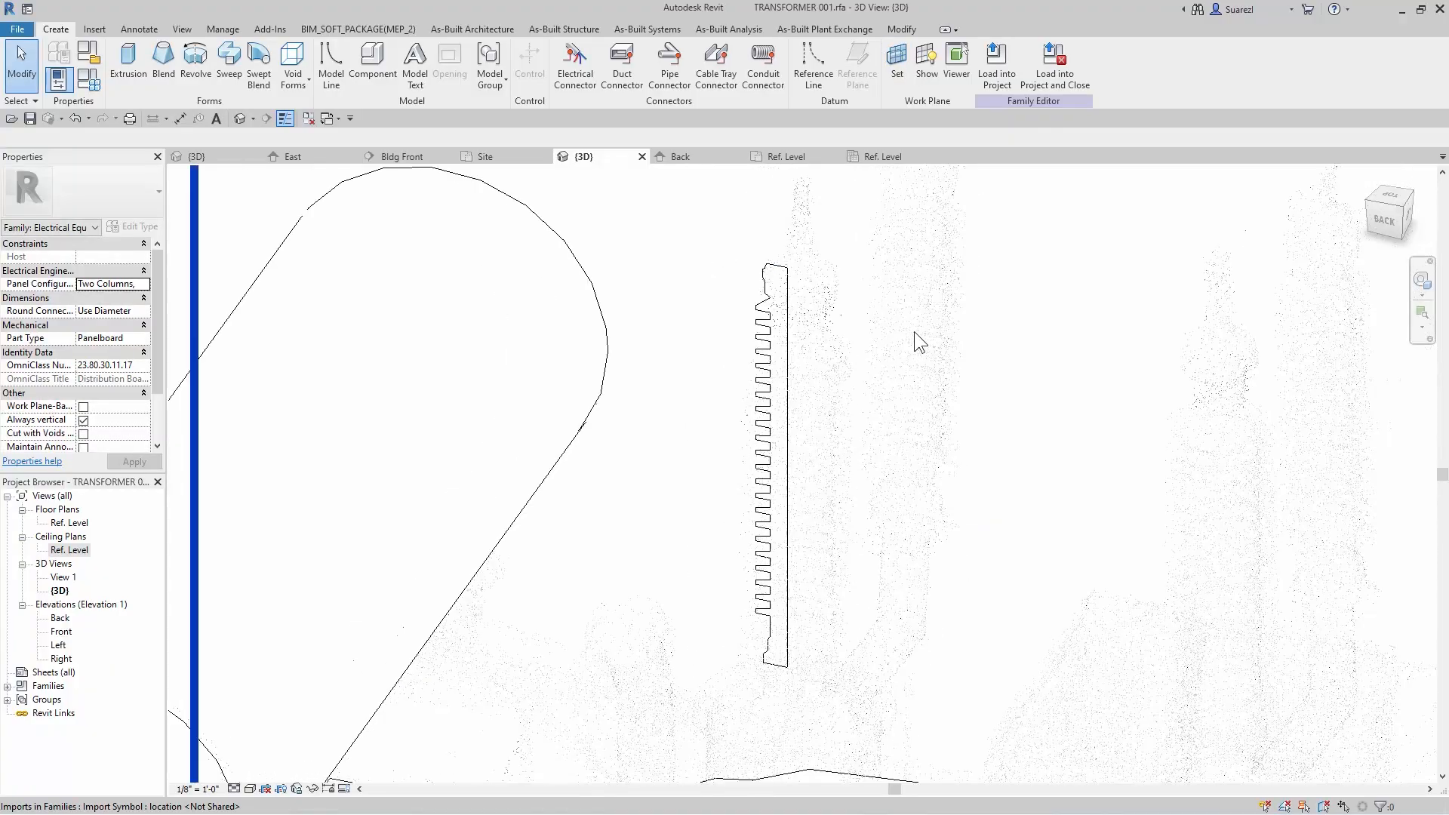
pyautogui.scroll(-5, 962, 382)
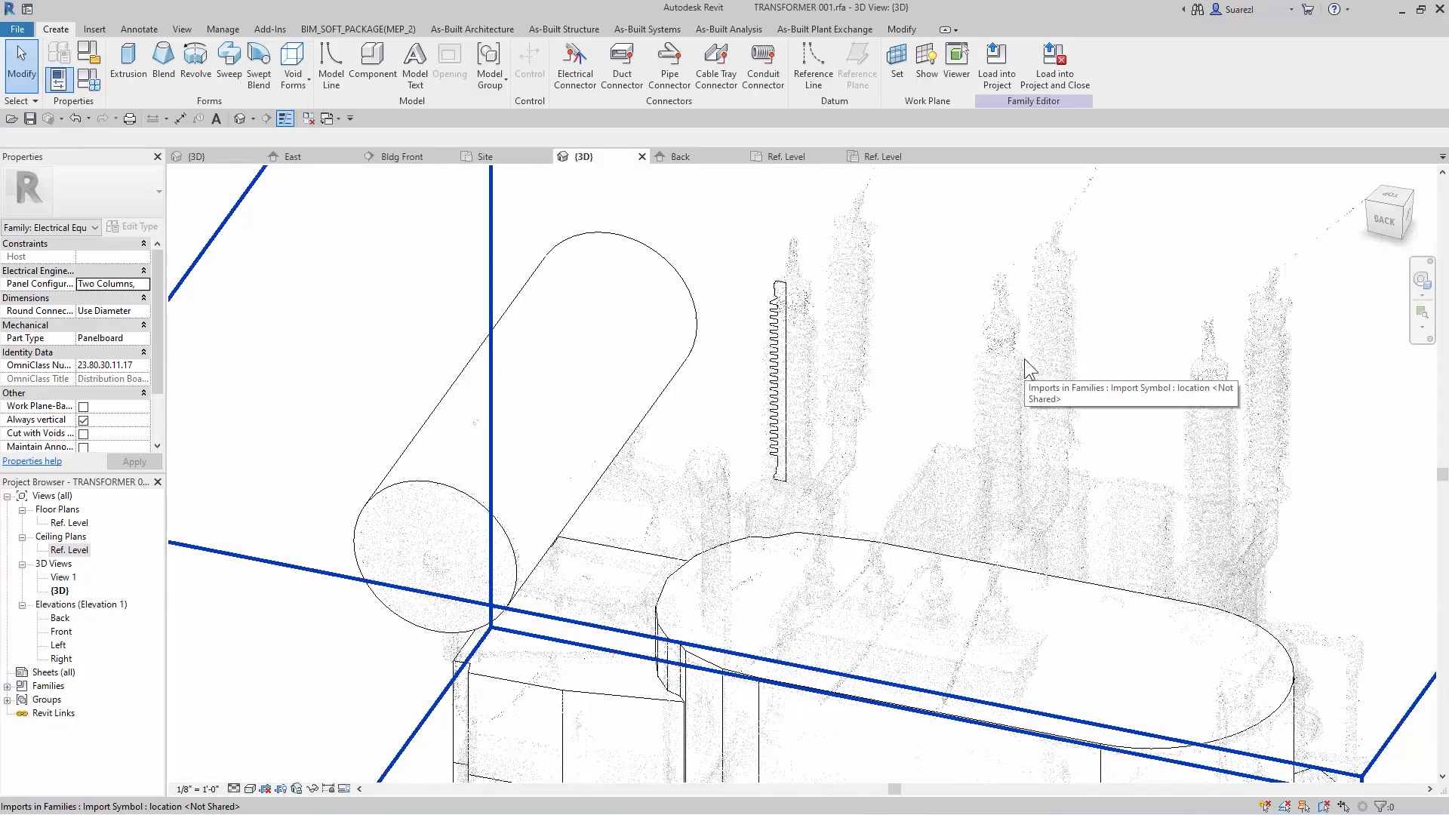
pyautogui.press('v')
pyautogui.press('g')
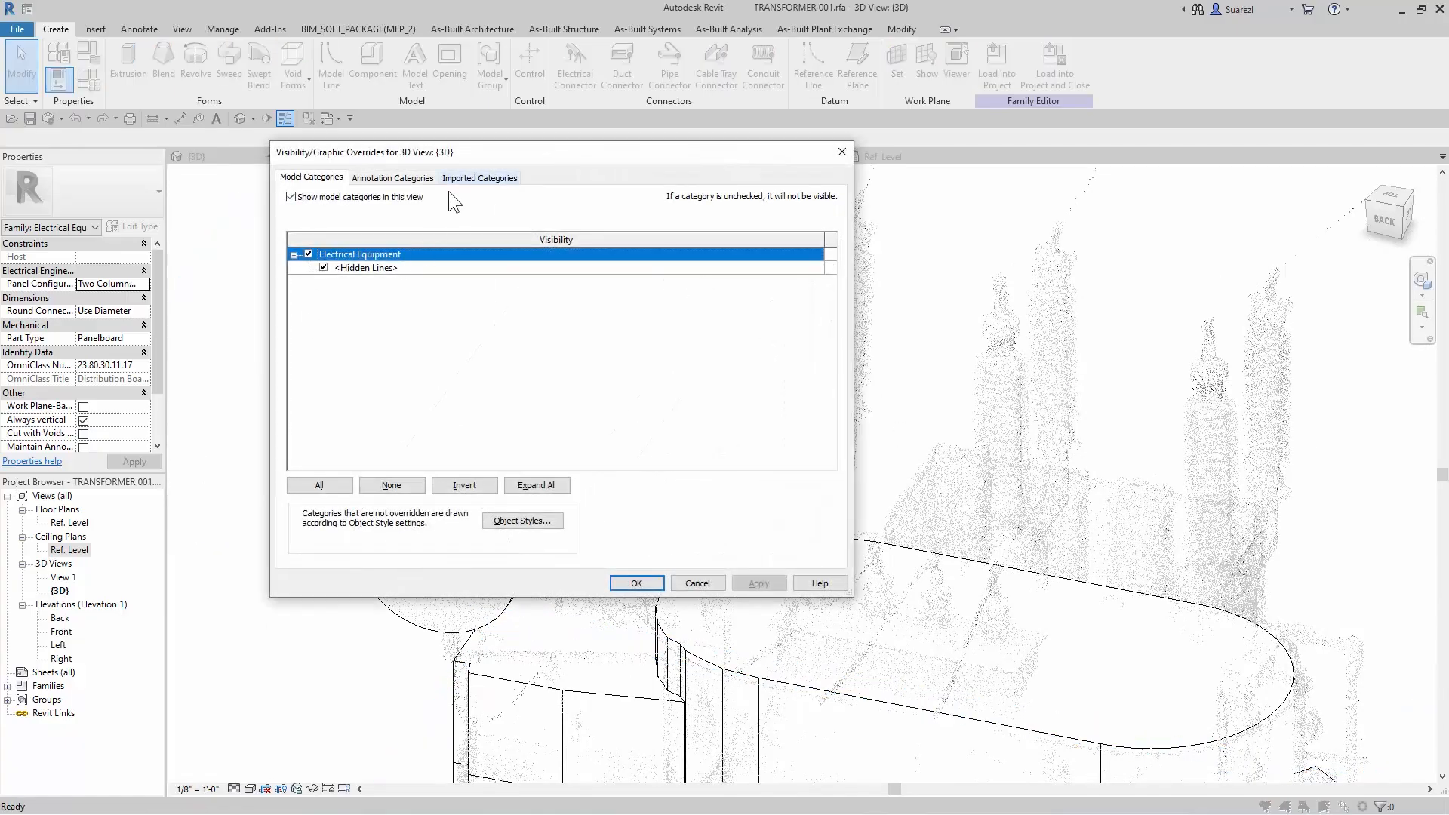
pyautogui.click(447, 181)
pyautogui.click(324, 243)
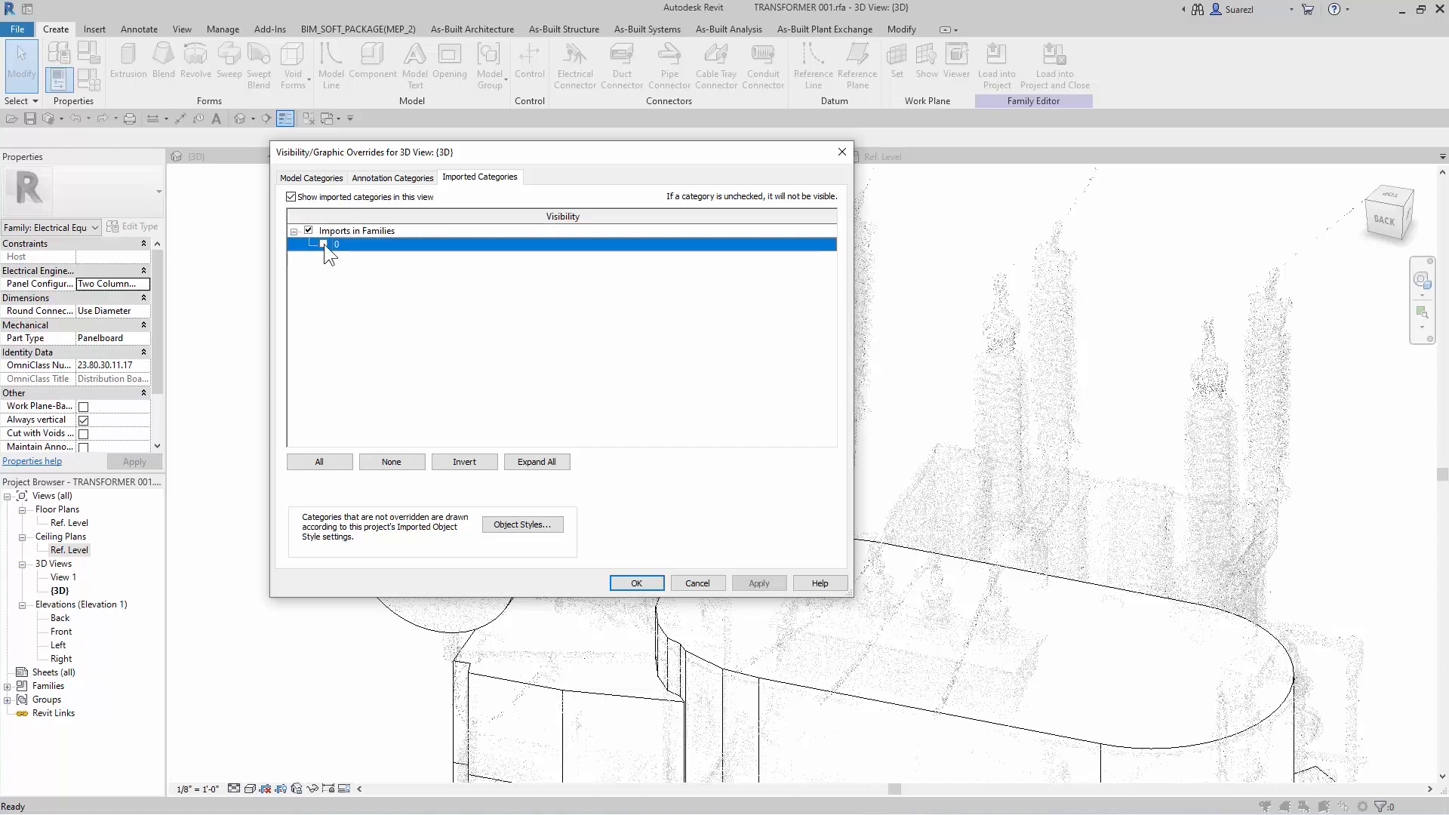
pyautogui.click(309, 231)
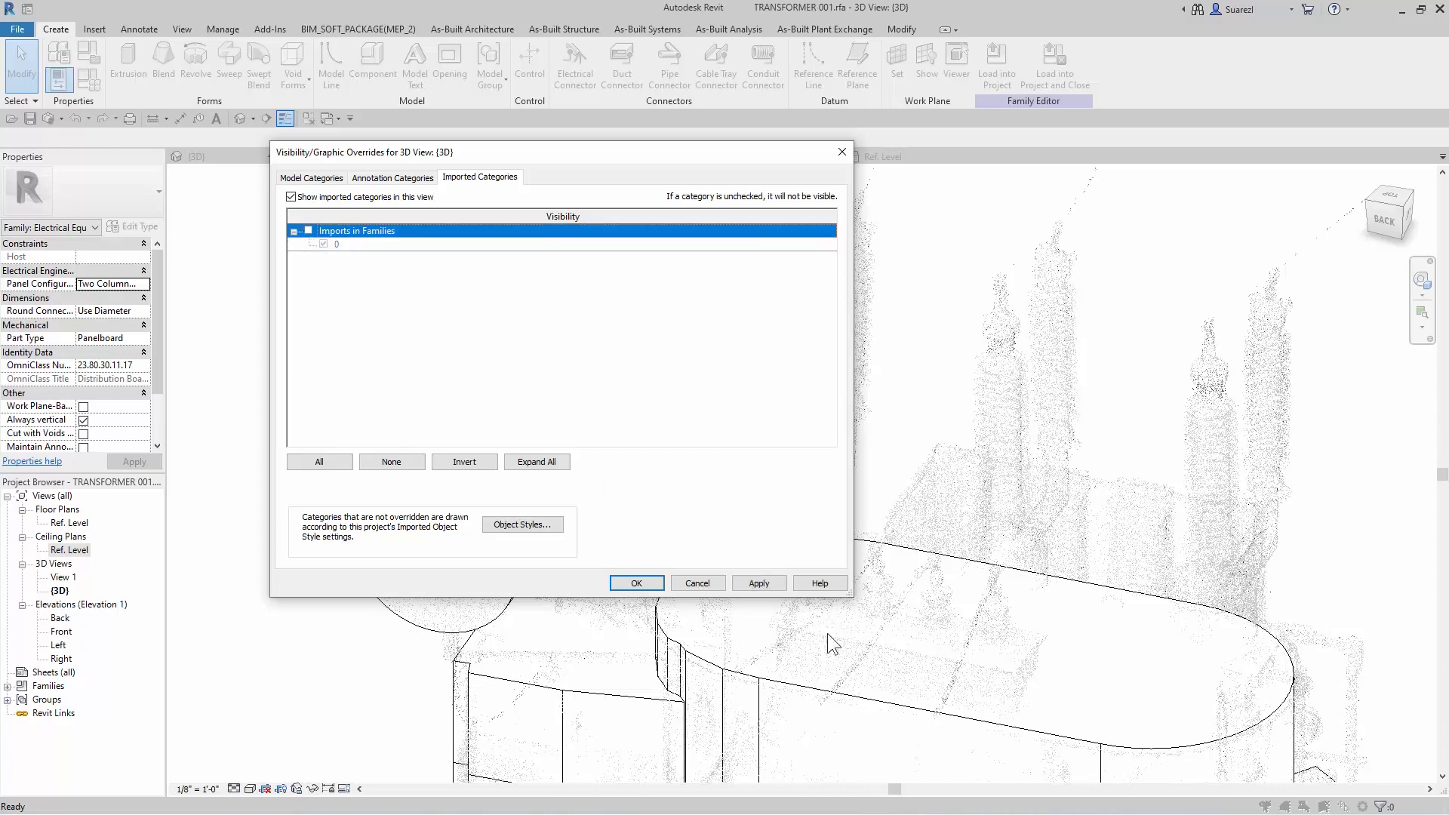
pyautogui.click(739, 583)
pyautogui.click(643, 582)
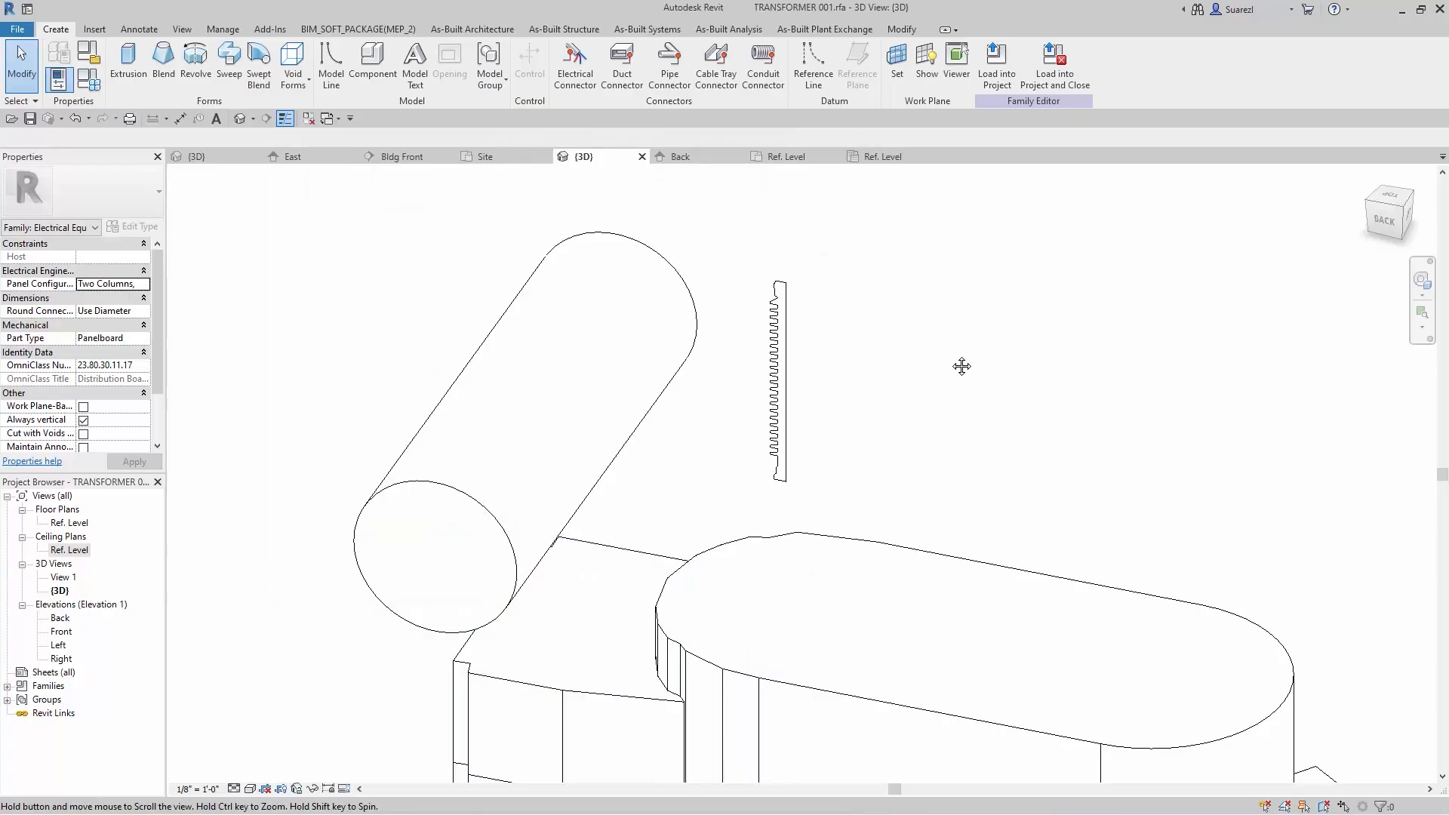
# - Start a Revolve and pick the whole connected chain of ribbed insulator profile lines as its boundary
pyautogui.moveTo(961, 366); pyautogui.dragTo(862, 387, button='middle')
pyautogui.scroll(2, 830, 392)
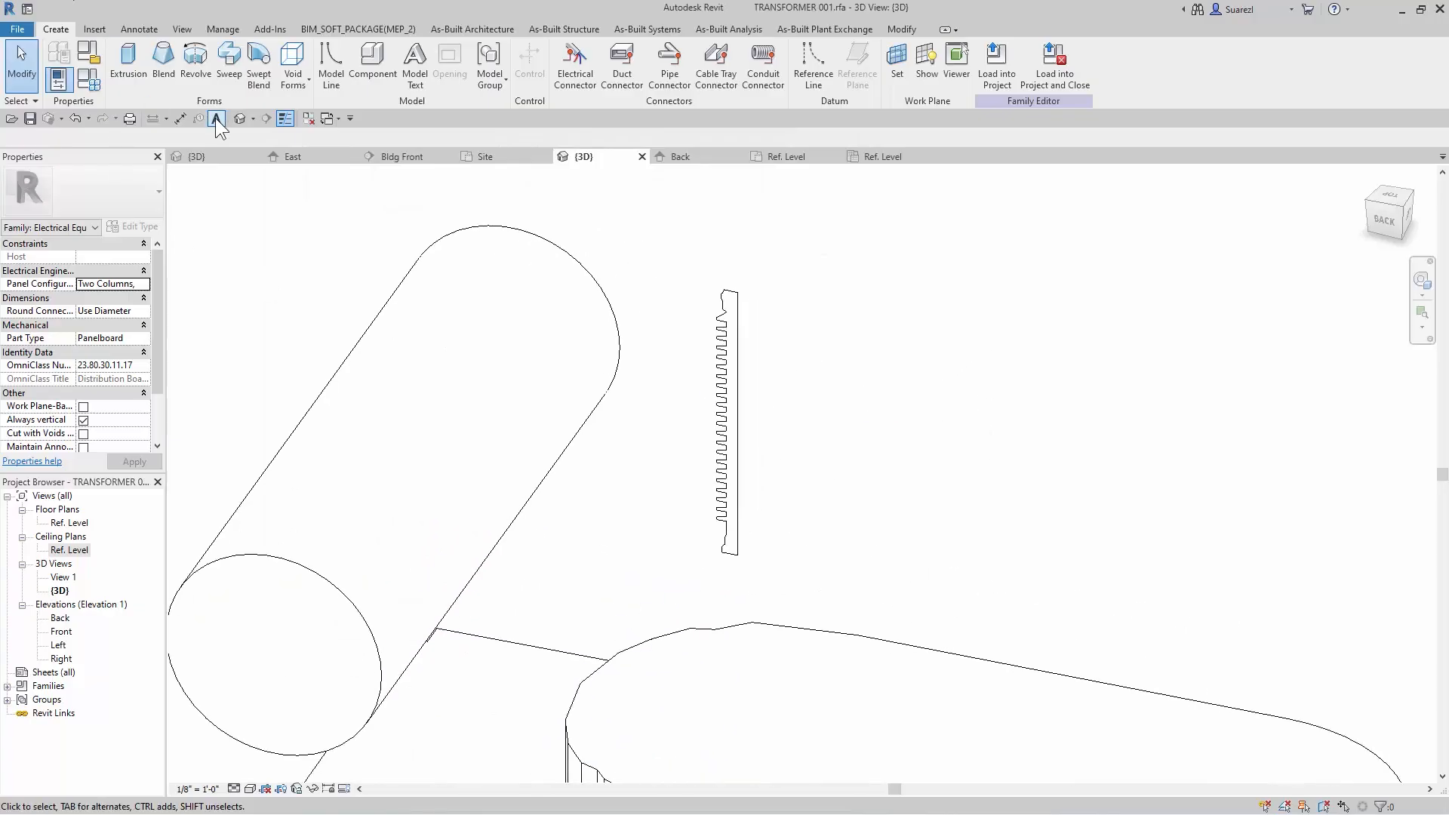
pyautogui.click(196, 59)
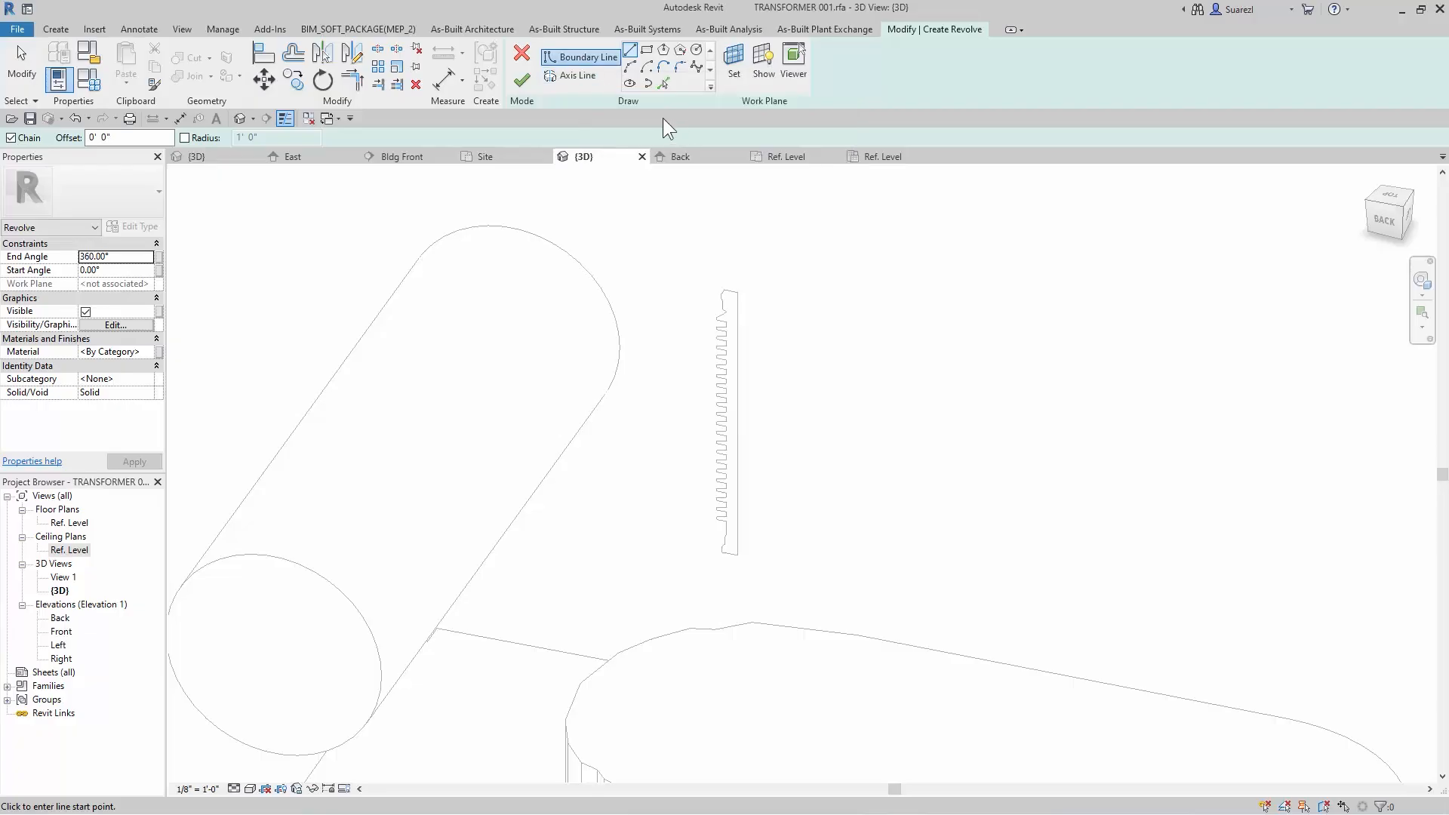
pyautogui.click(664, 83)
pyautogui.scroll(1, 709, 321)
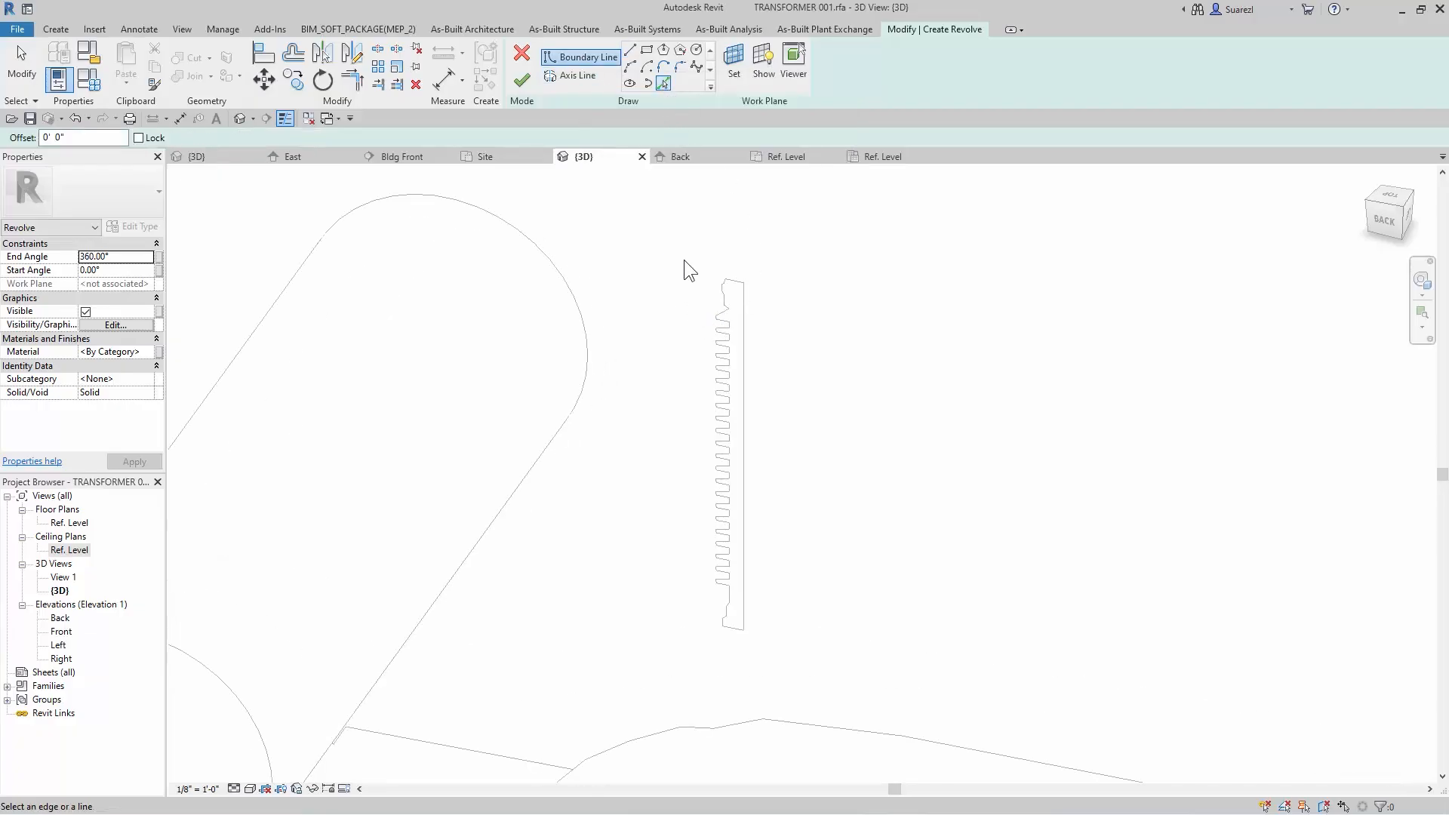
pyautogui.press('Tab')
pyautogui.press('Escape')
pyautogui.scroll(1, 724, 306)
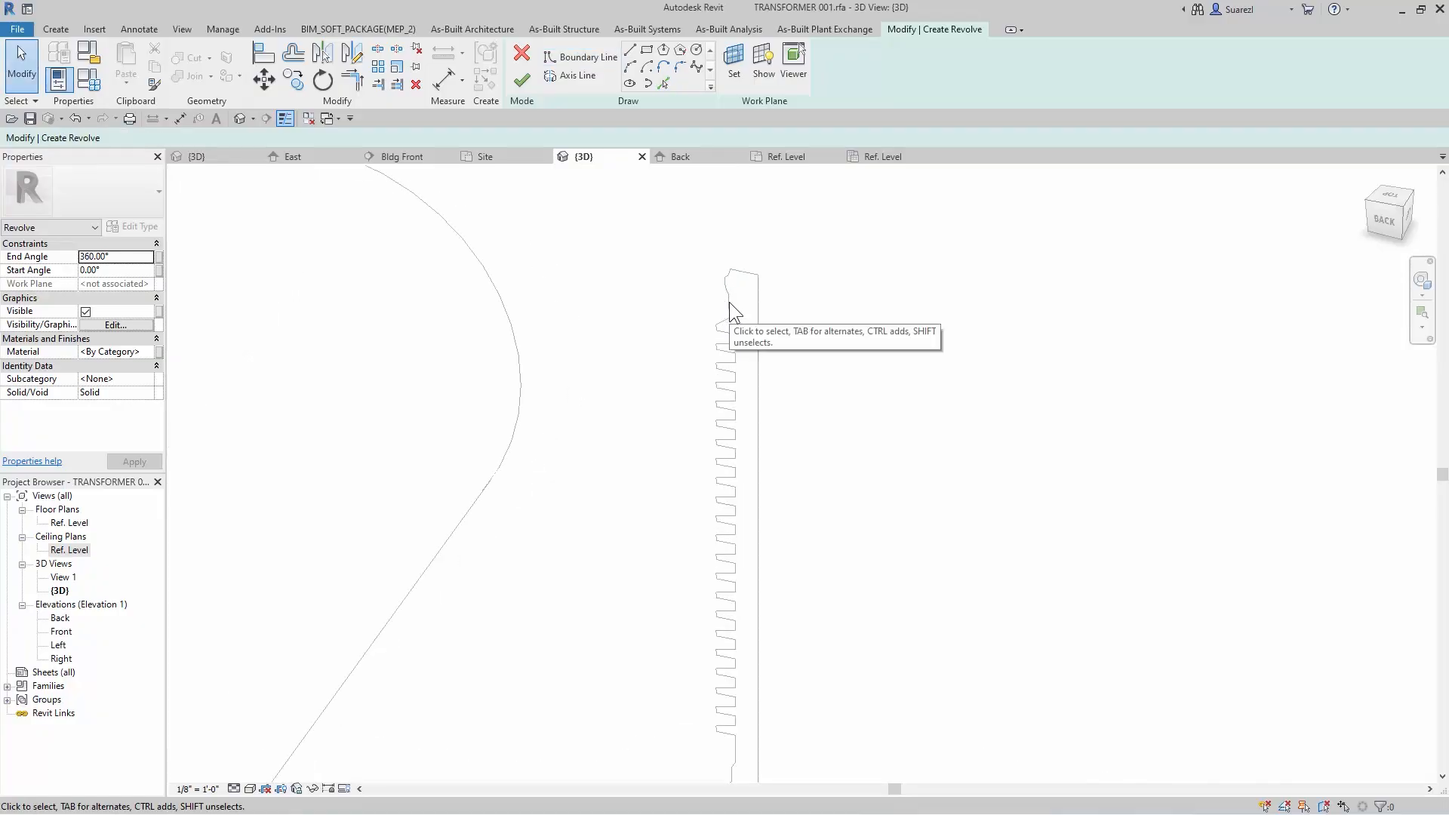
pyautogui.scroll(-1, 721, 284)
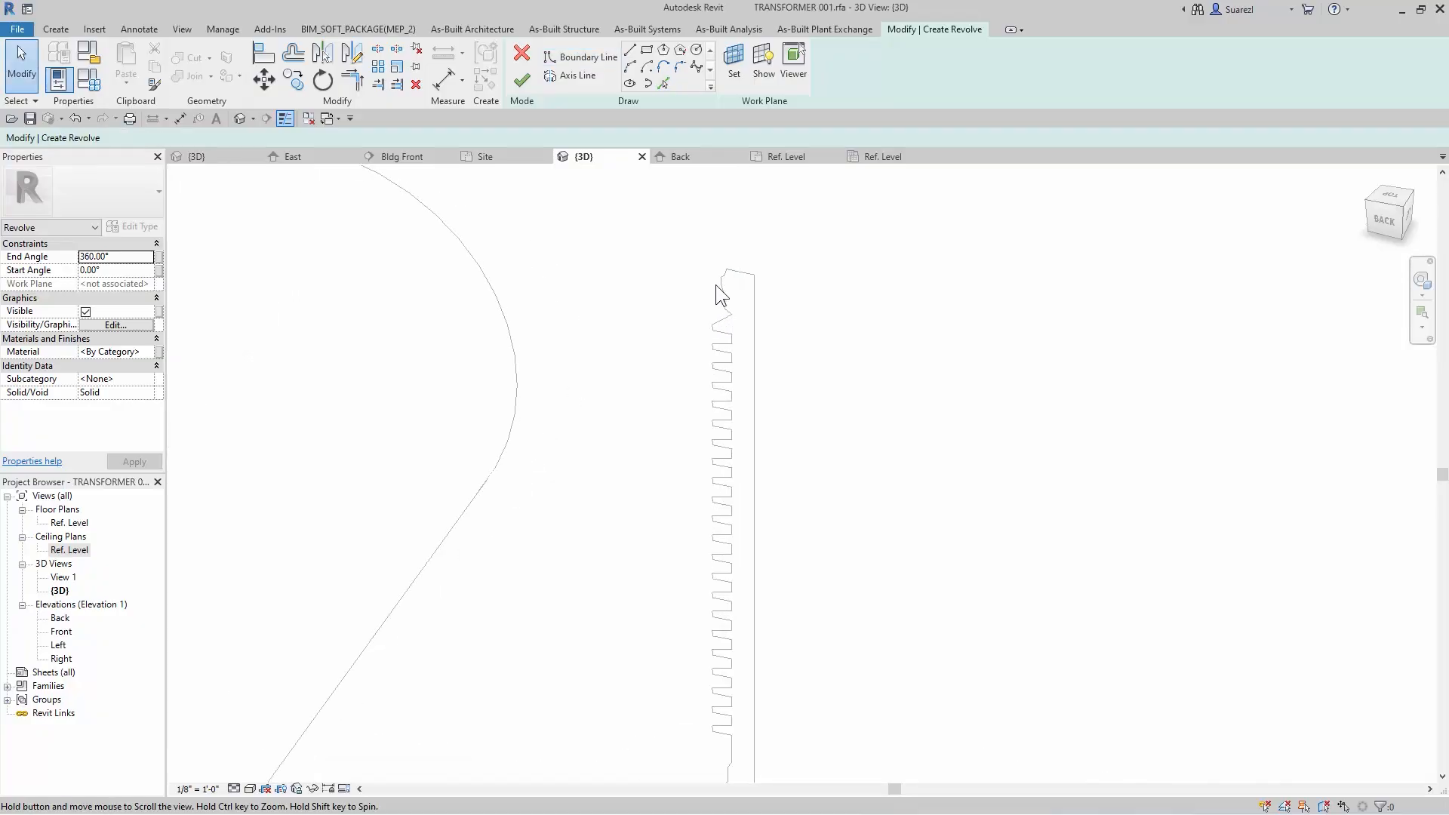
pyautogui.click(663, 80)
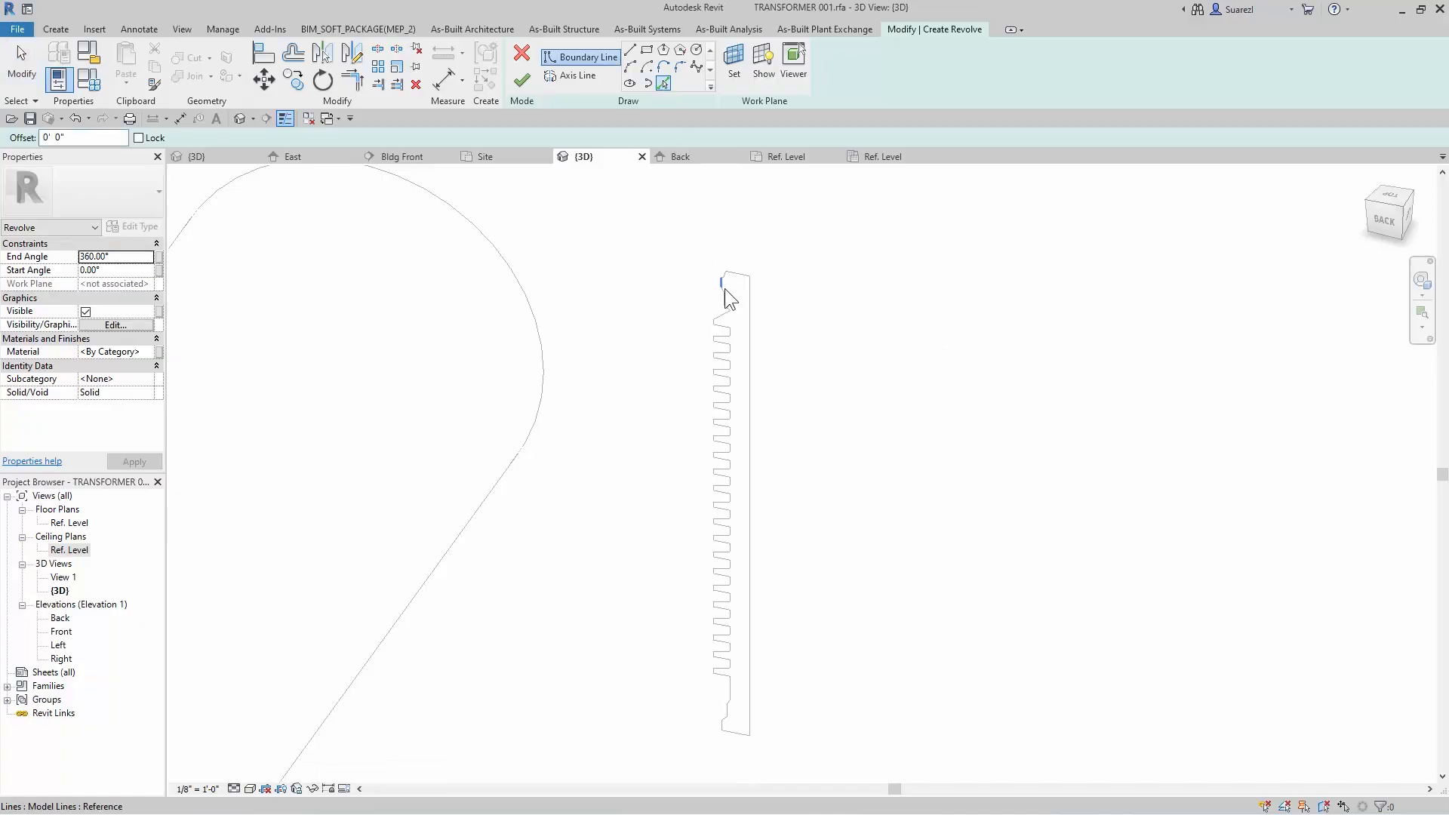
pyautogui.press('Tab')
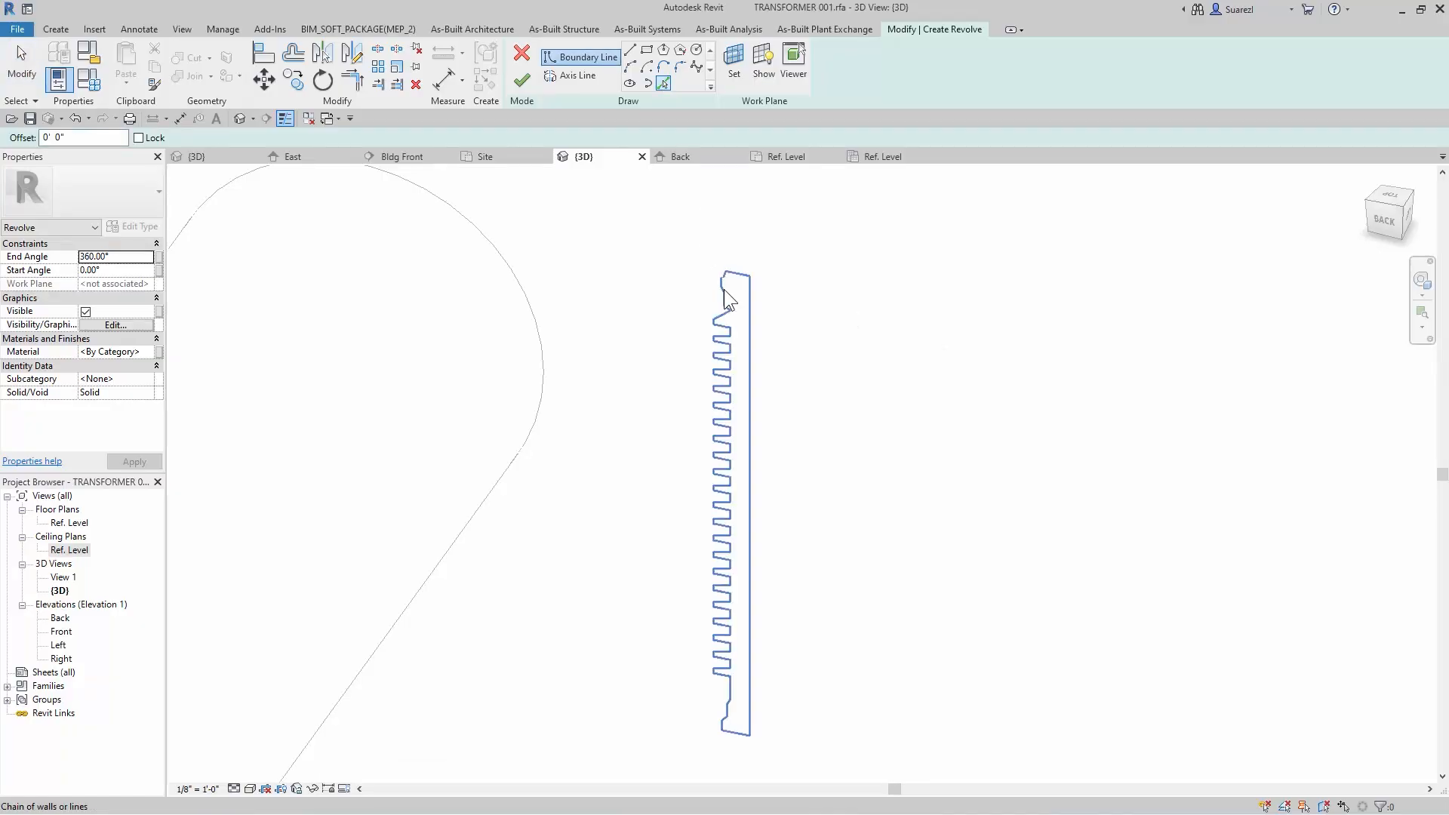
pyautogui.click(723, 288)
# - Pick the profile's long straight vertical edge as the revolve axis and finish the 360° insulator
pyautogui.scroll(6, 723, 288)
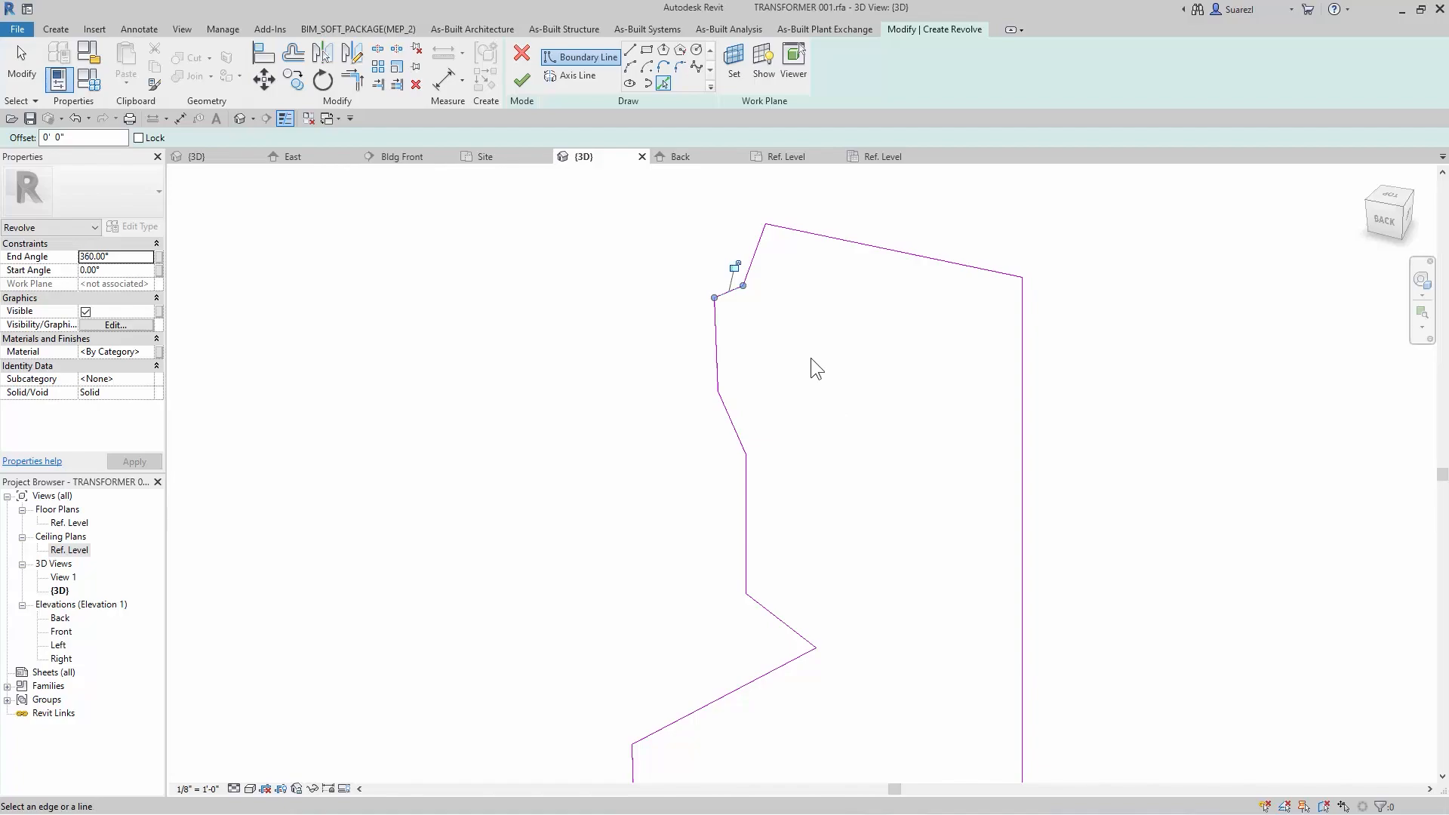
pyautogui.scroll(-5, 810, 357)
pyautogui.scroll(-2, 1026, 363)
pyautogui.moveTo(1019, 412); pyautogui.dragTo(974, 447, button='middle')
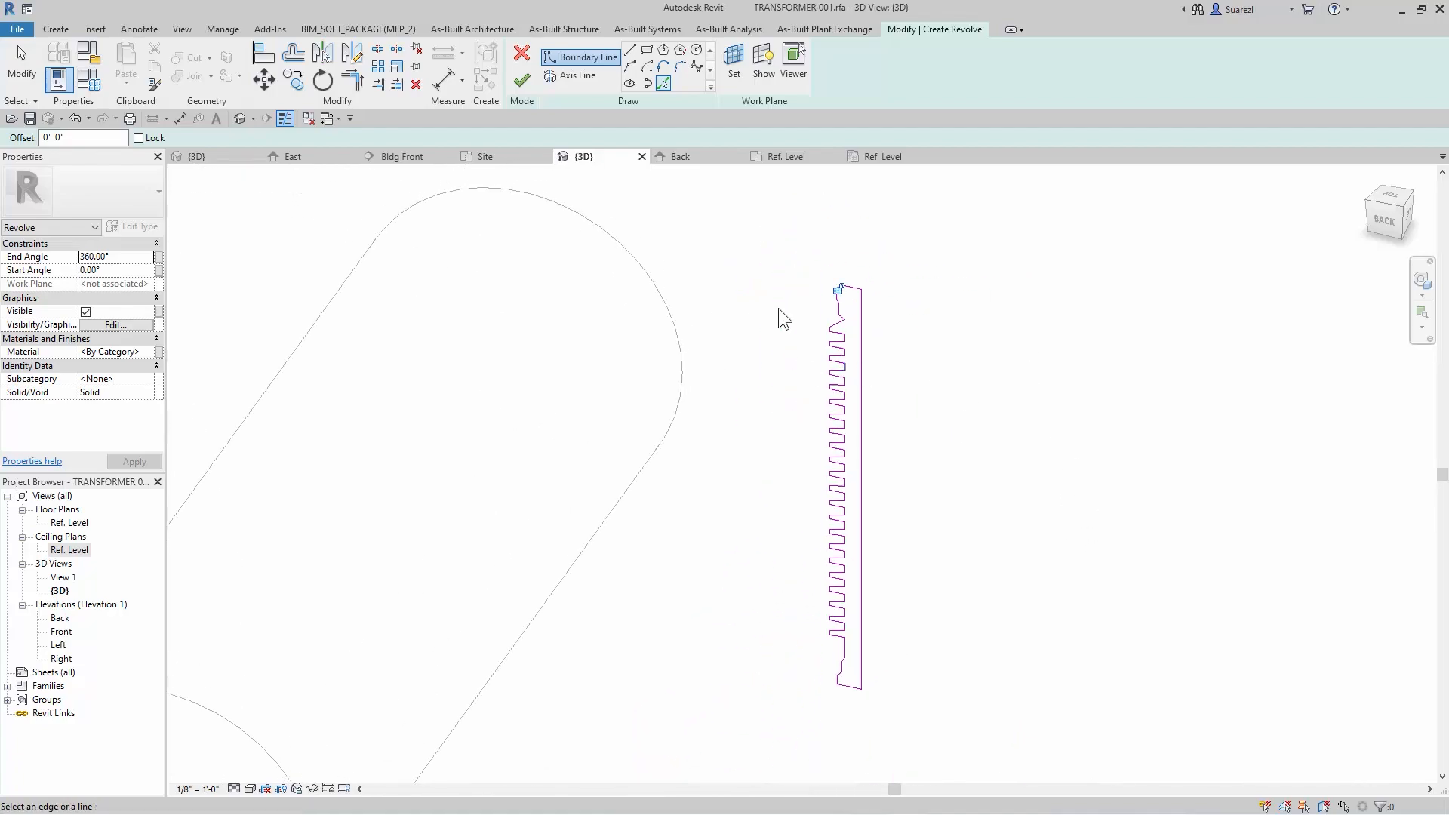
pyautogui.click(581, 79)
pyautogui.click(648, 50)
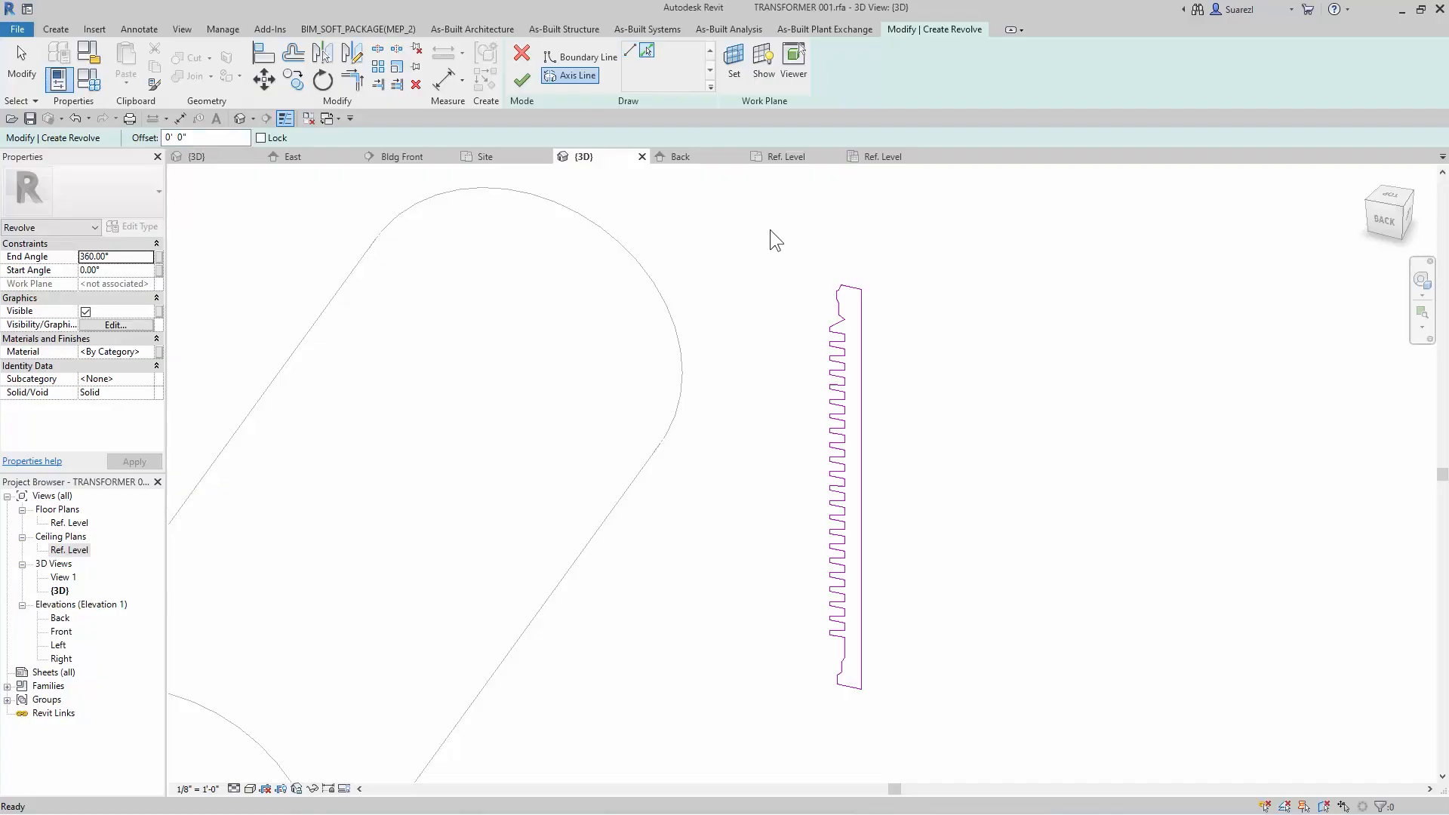
pyautogui.click(859, 326)
pyautogui.press('Escape')
pyautogui.press('Escape')
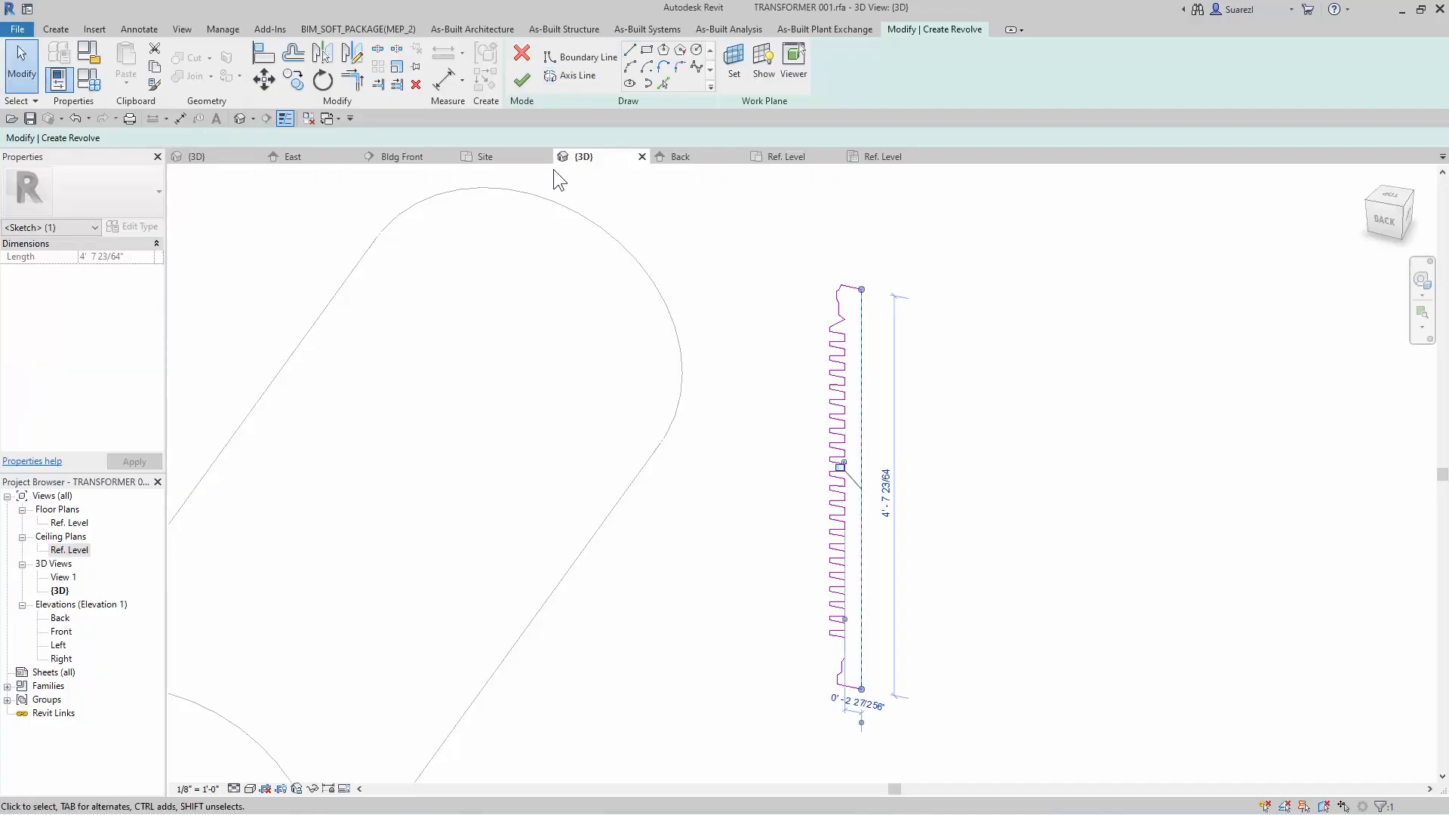
pyautogui.click(522, 78)
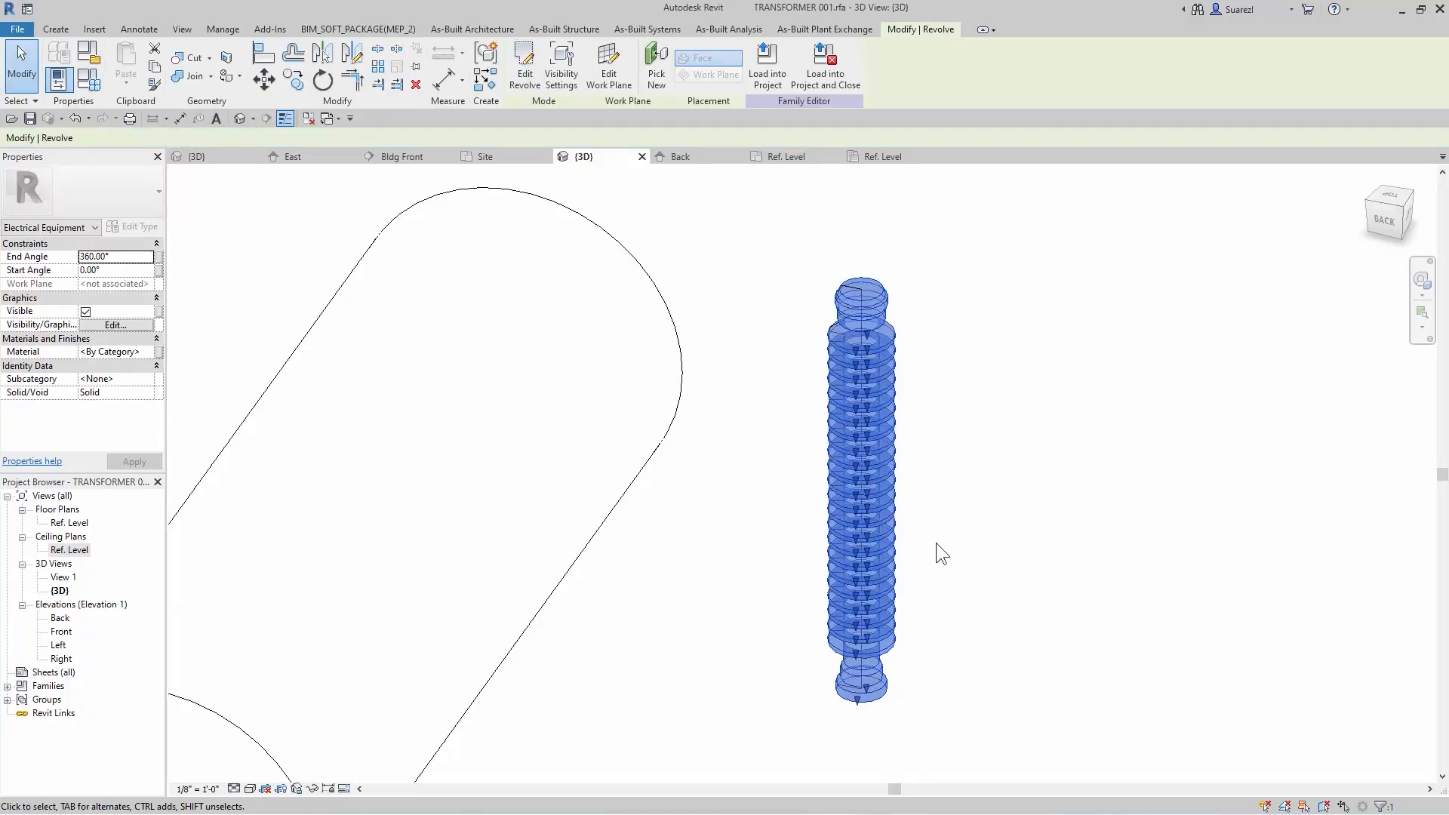
pyautogui.scroll(-2, 944, 558)
pyautogui.click(973, 575)
pyautogui.scroll(2, 971, 588)
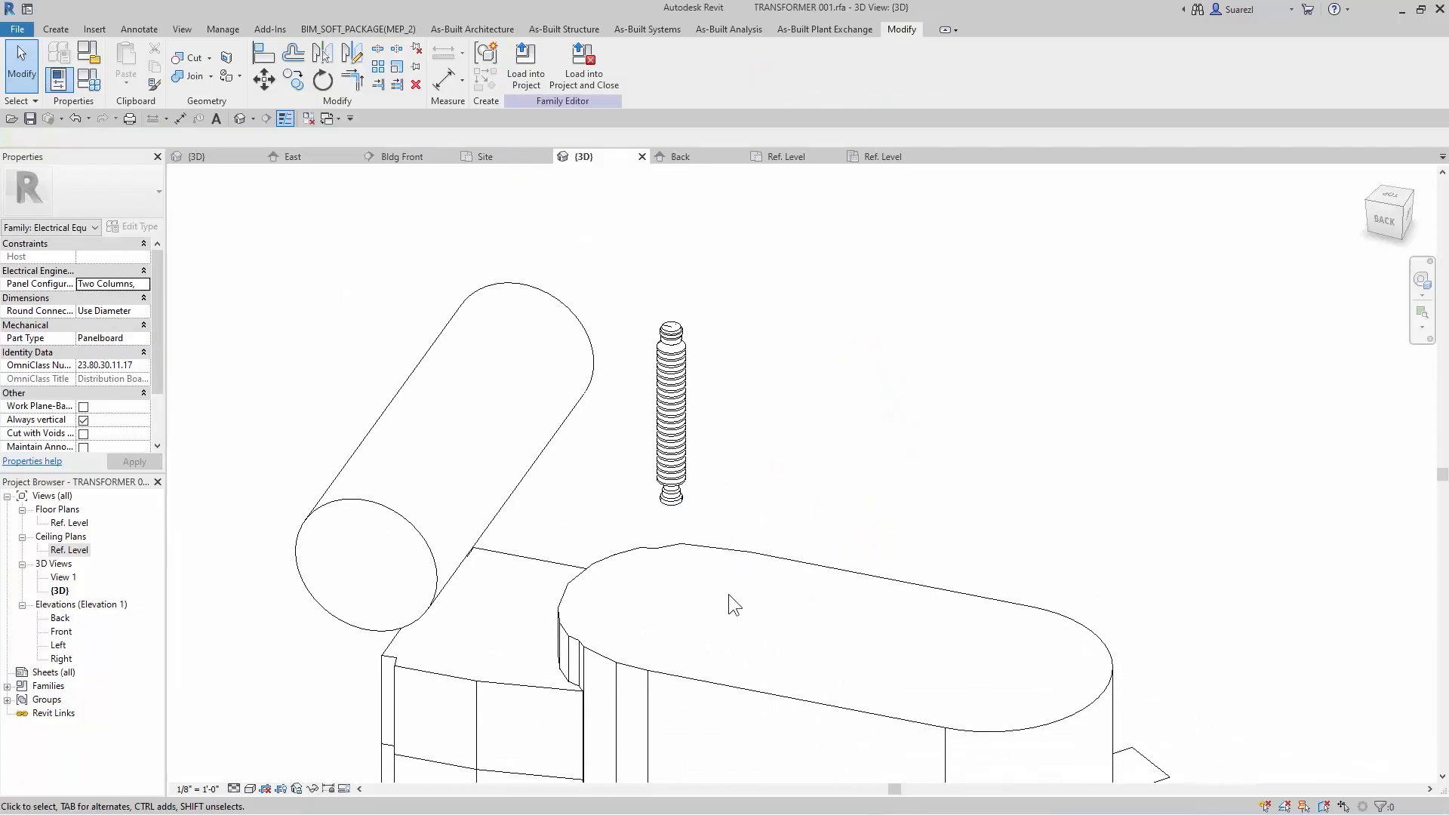
# - Set the work plane to Reference Plane : fins in the 3D view
pyautogui.scroll(-2, 1054, 450)
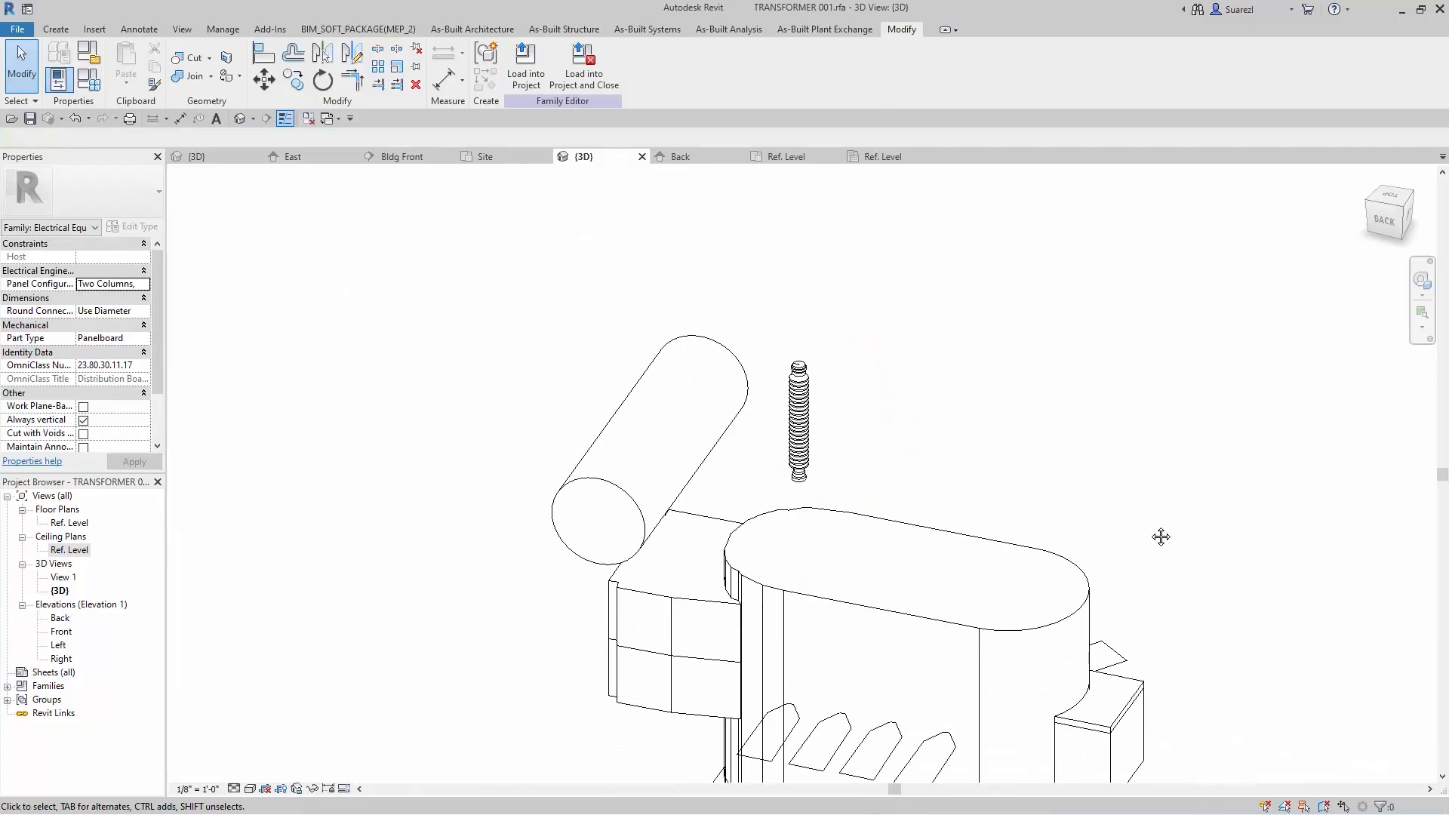
pyautogui.moveTo(886, 615); pyautogui.dragTo(842, 569, button='middle')
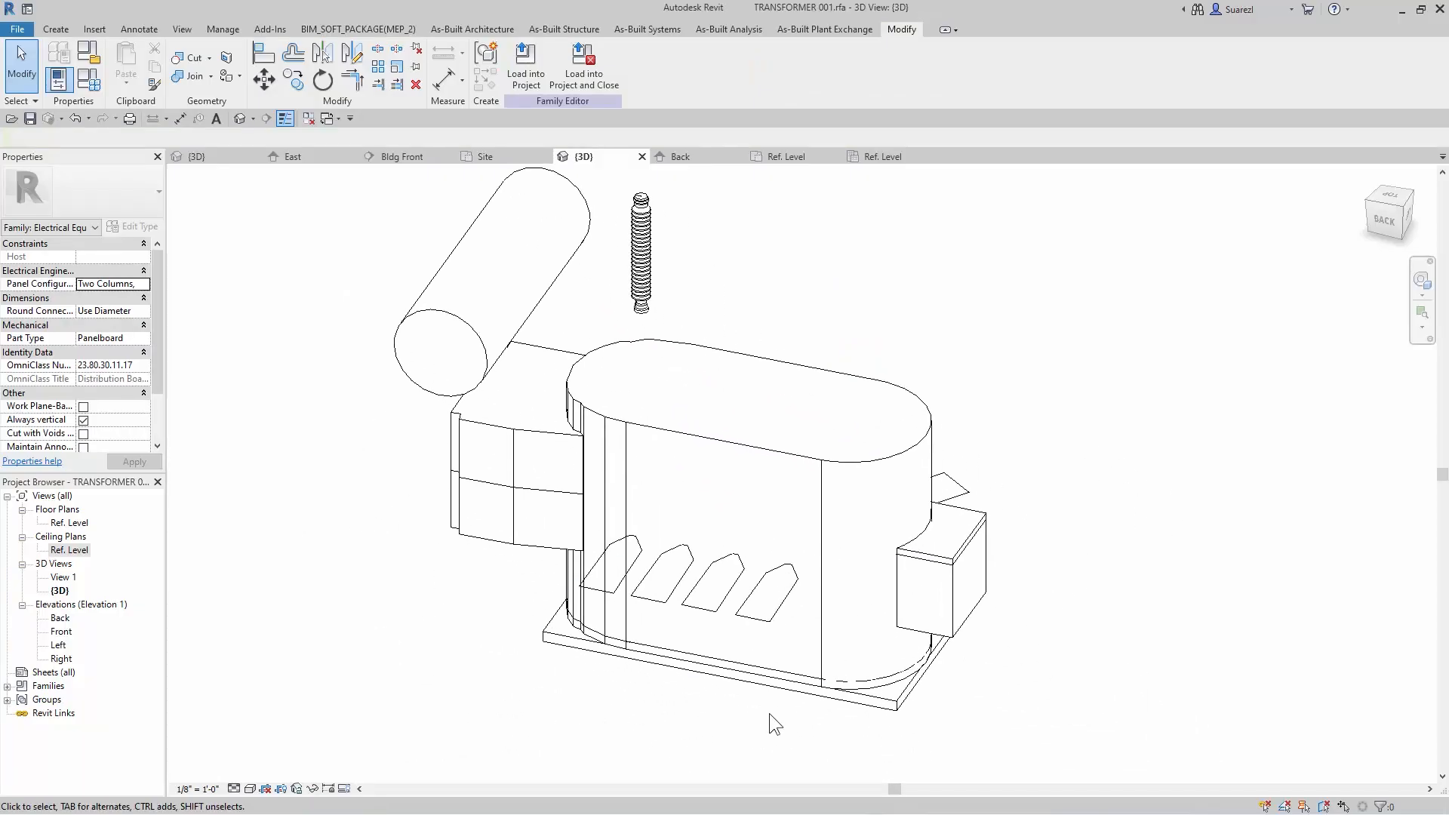
pyautogui.moveTo(785, 631); pyautogui.dragTo(679, 558, button='middle')
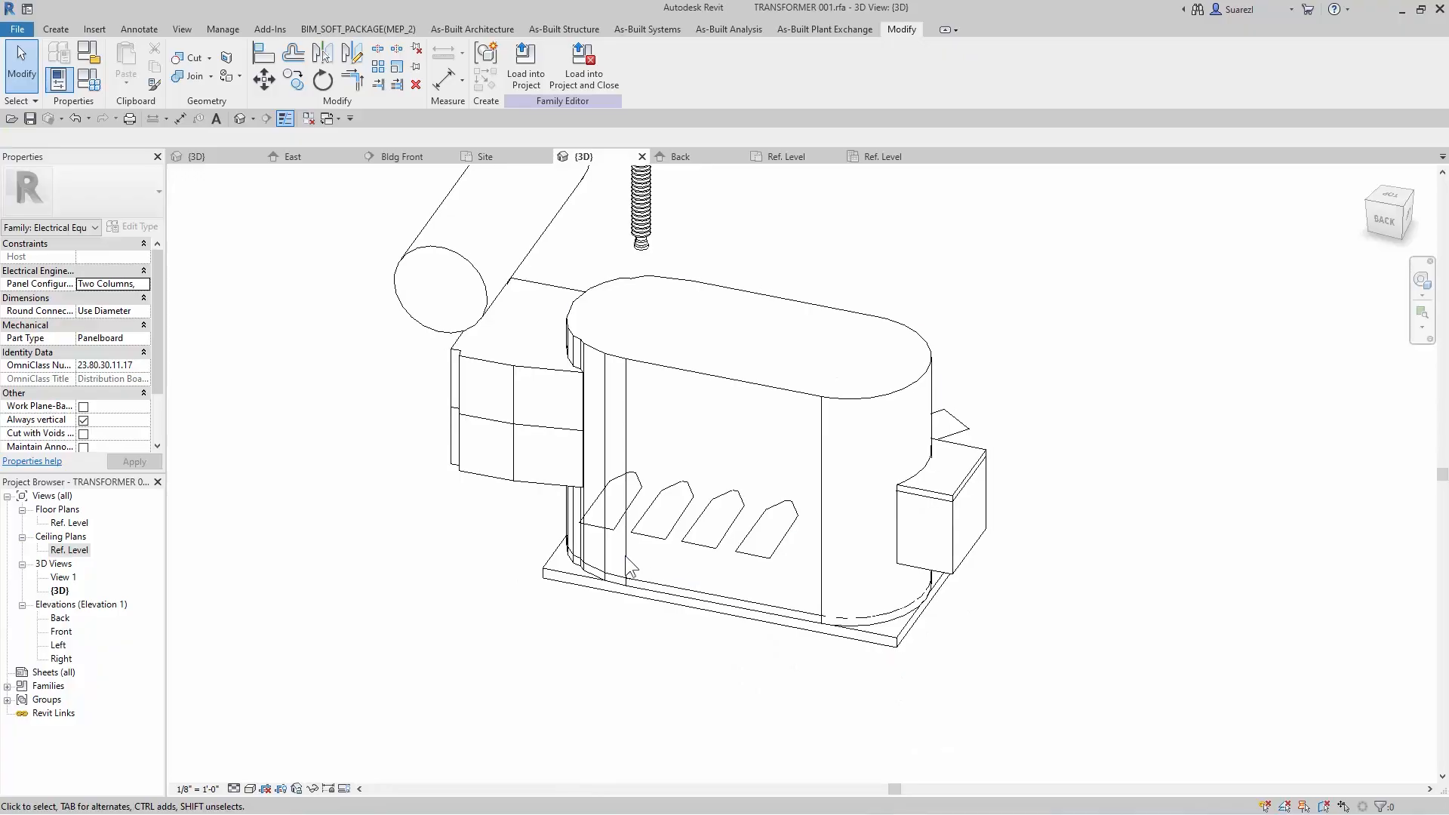
pyautogui.click(55, 30)
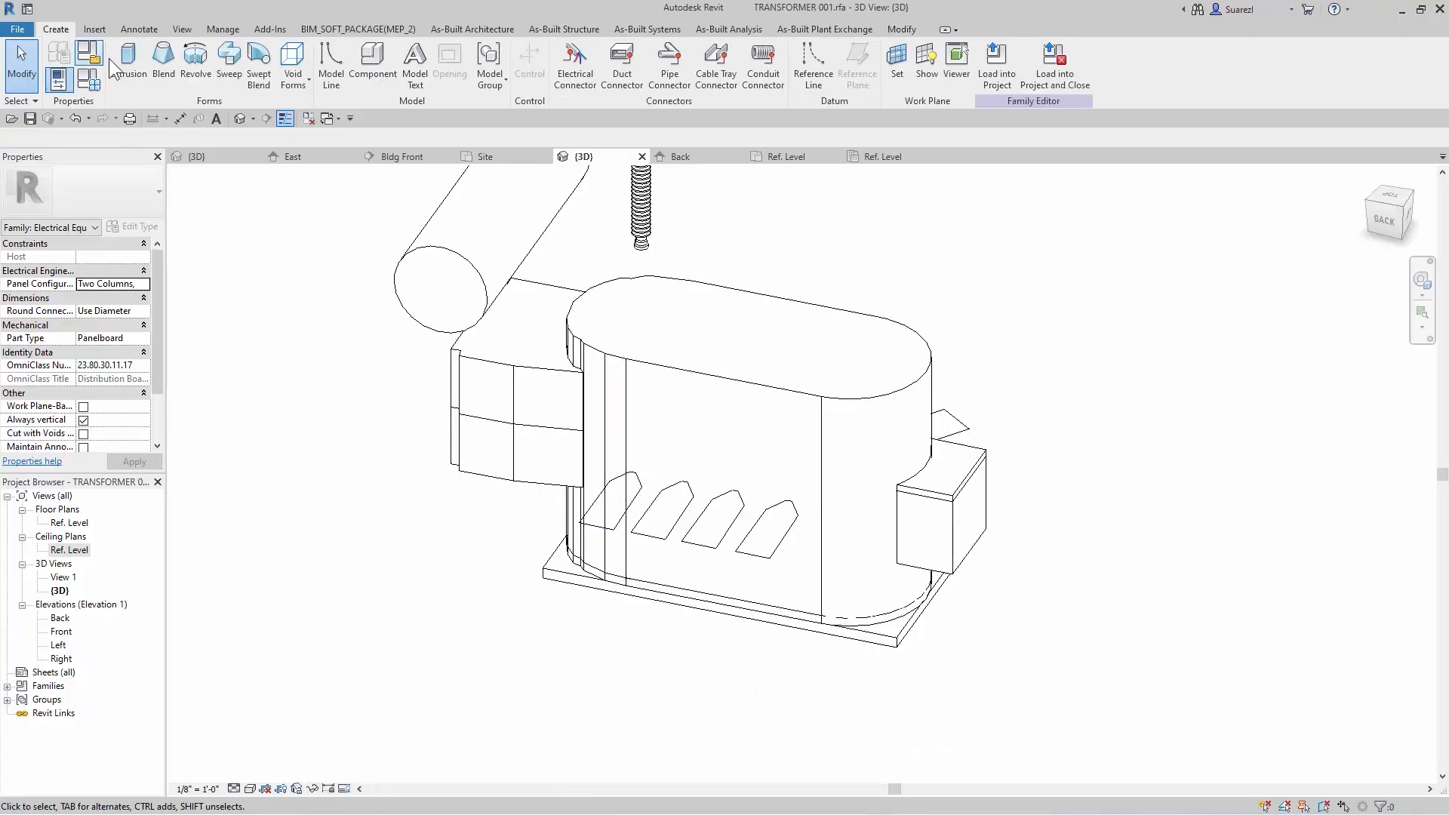
pyautogui.click(898, 69)
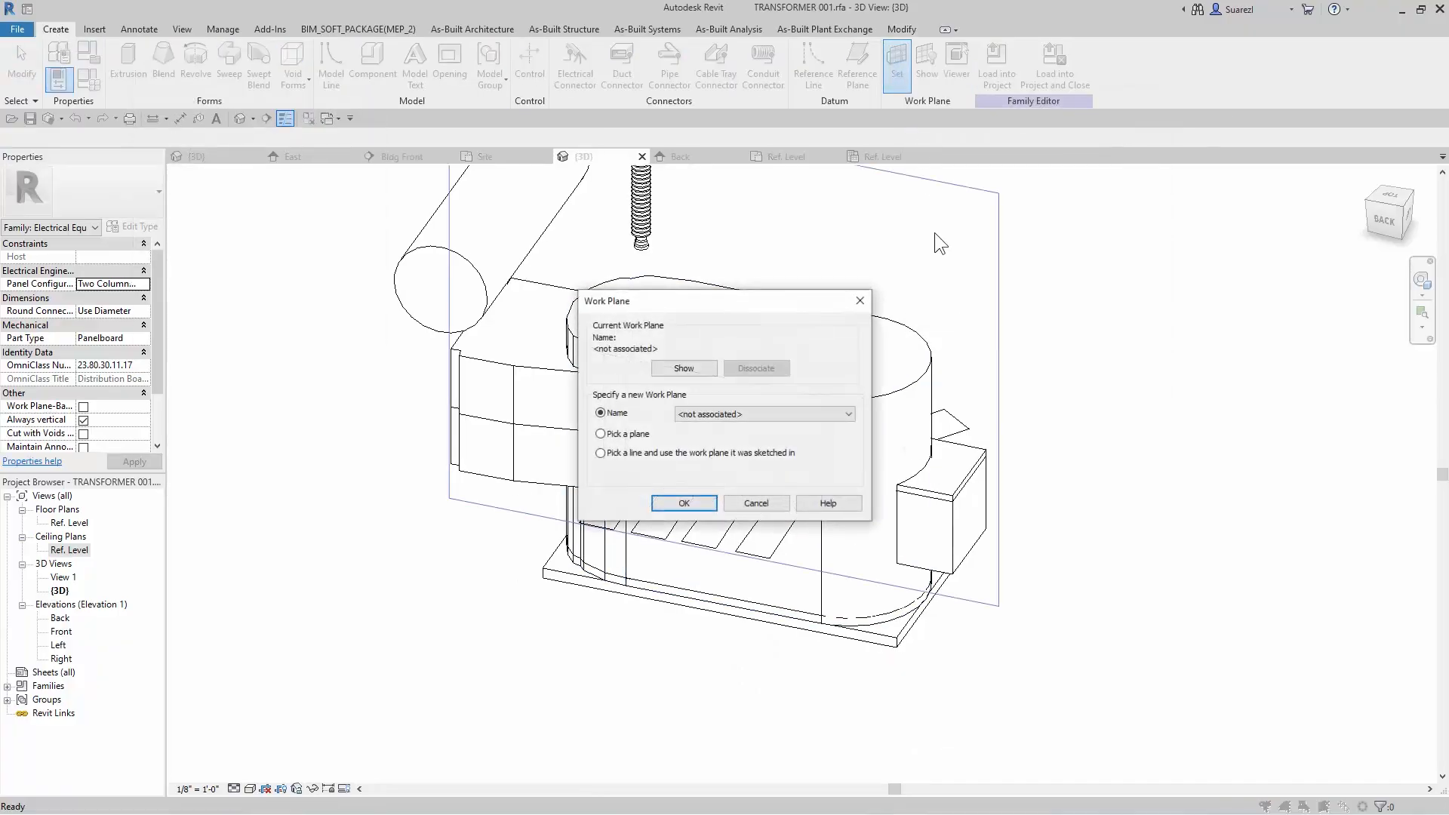
pyautogui.click(754, 413)
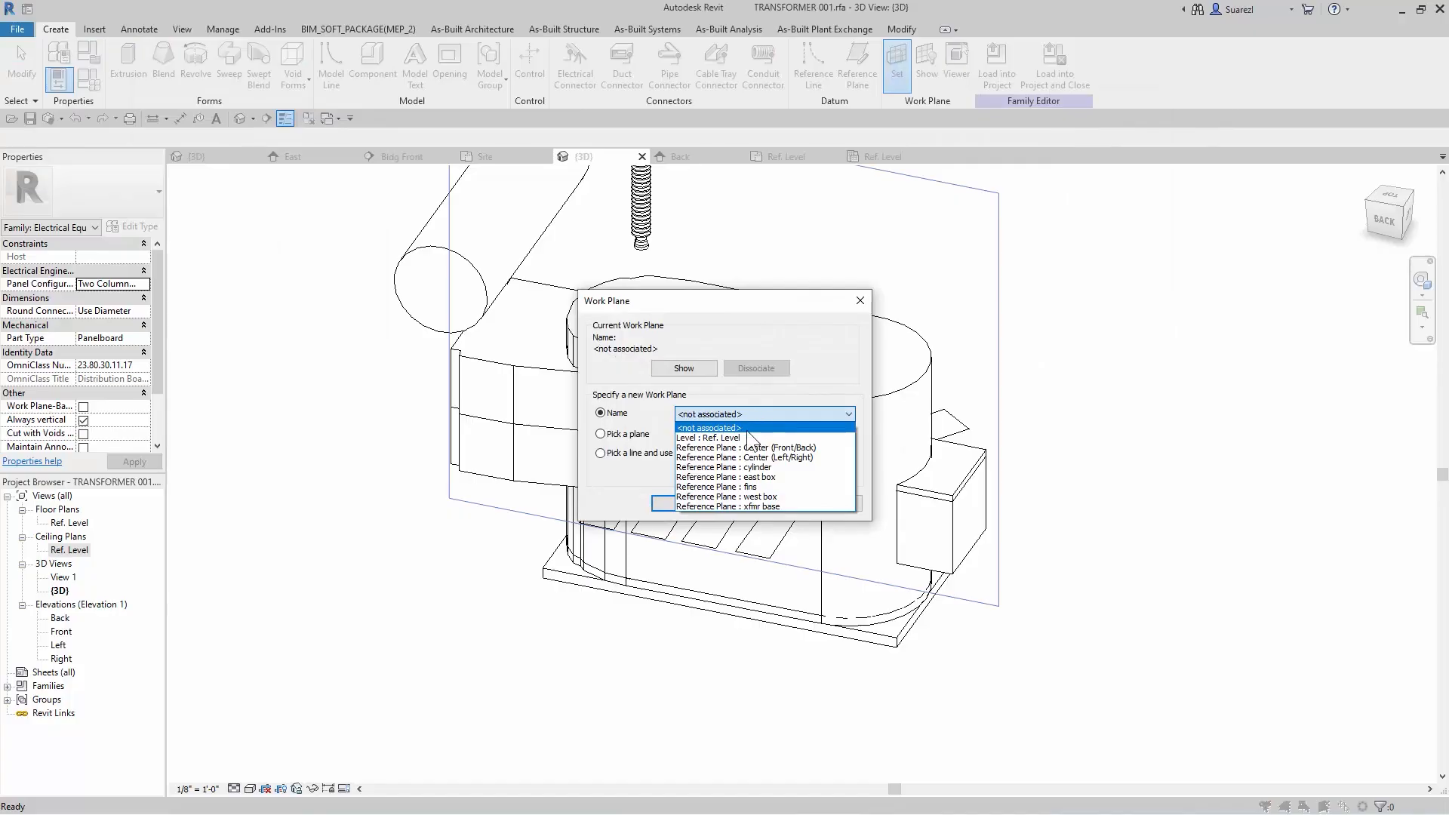
pyautogui.click(755, 487)
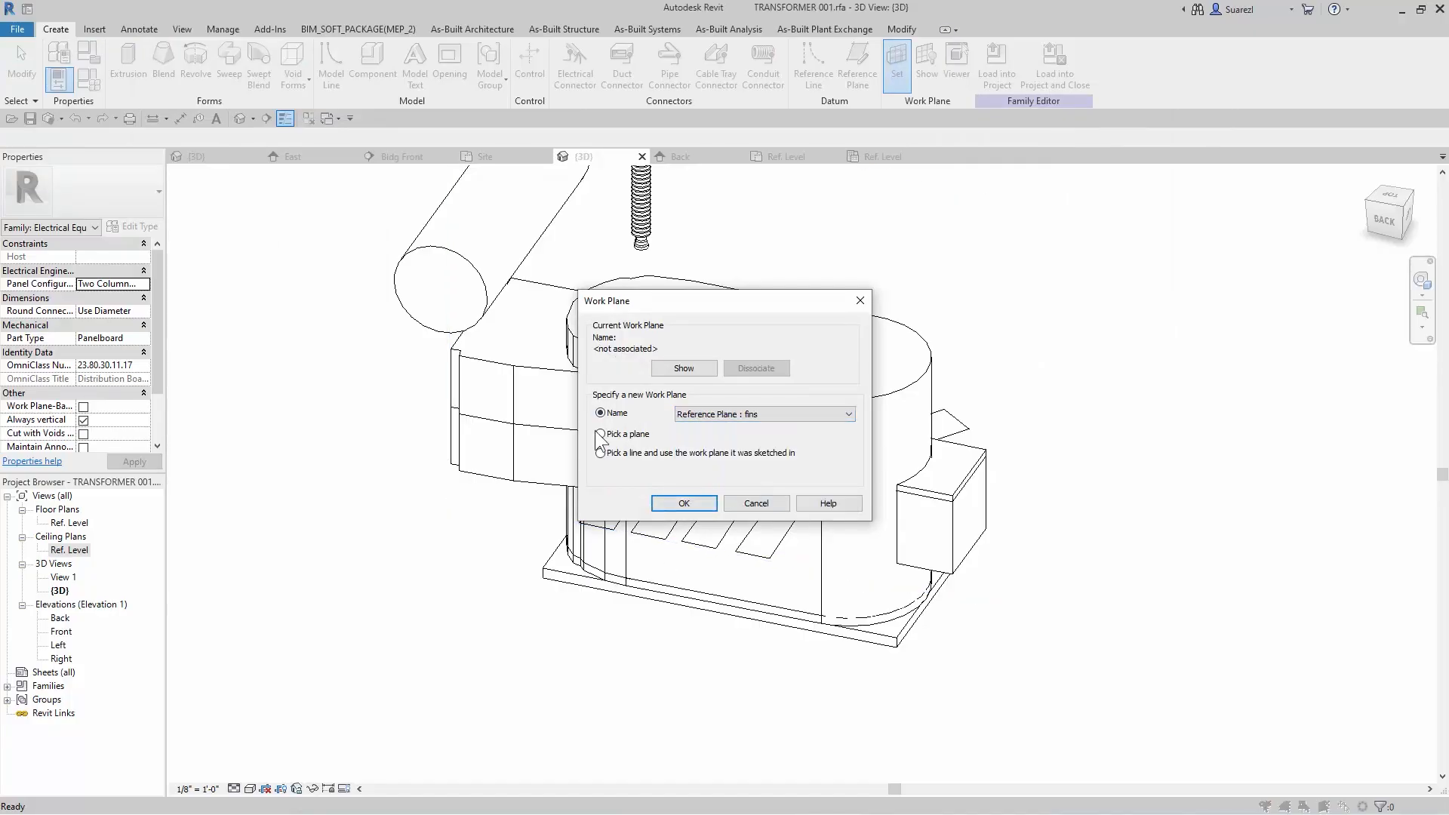
pyautogui.click(670, 501)
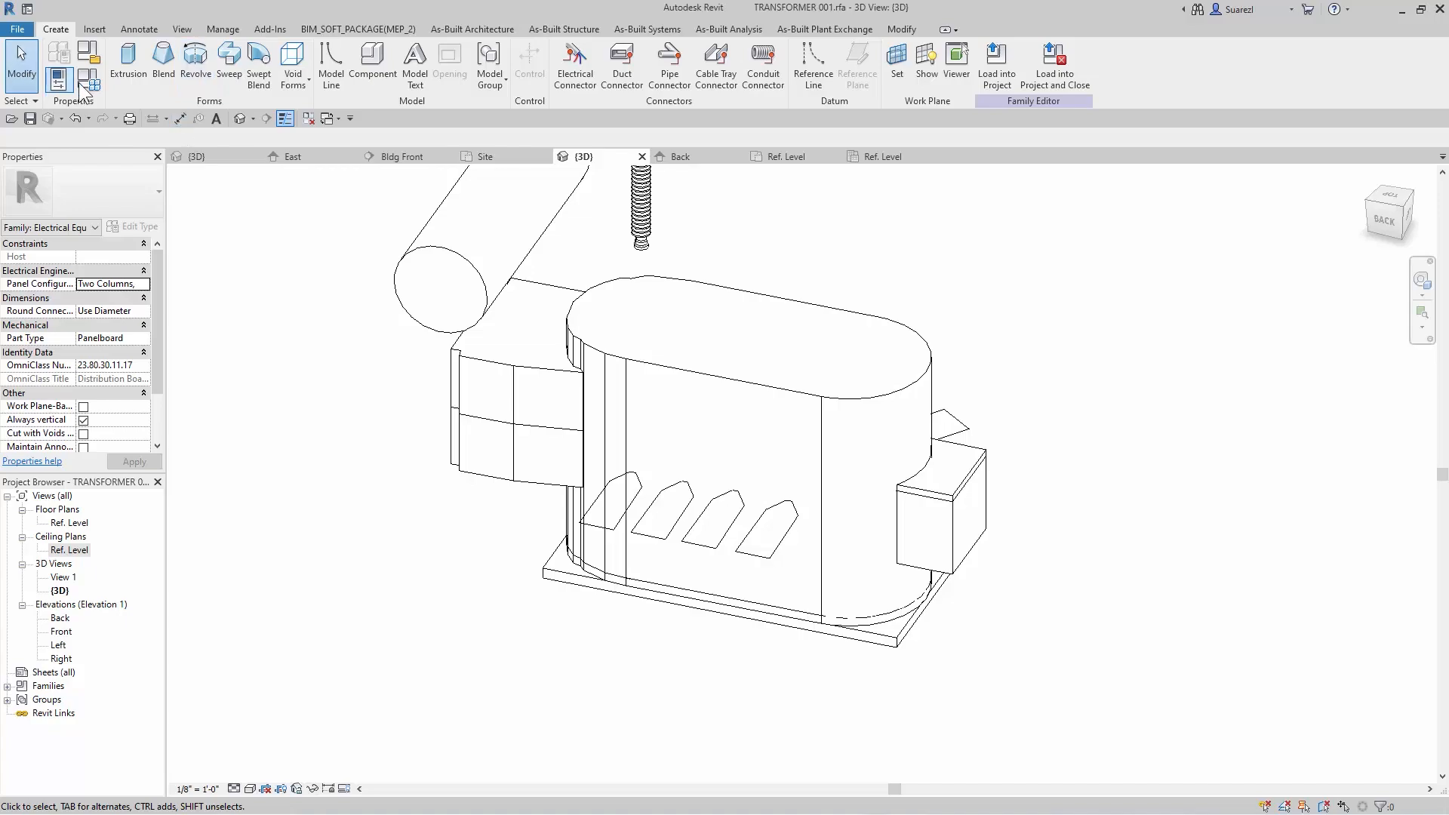
# - Extrude the four pointed fin outlines in front of the tank together to 6' 0", picking each closed line chain as a boundary
pyautogui.click(133, 83)
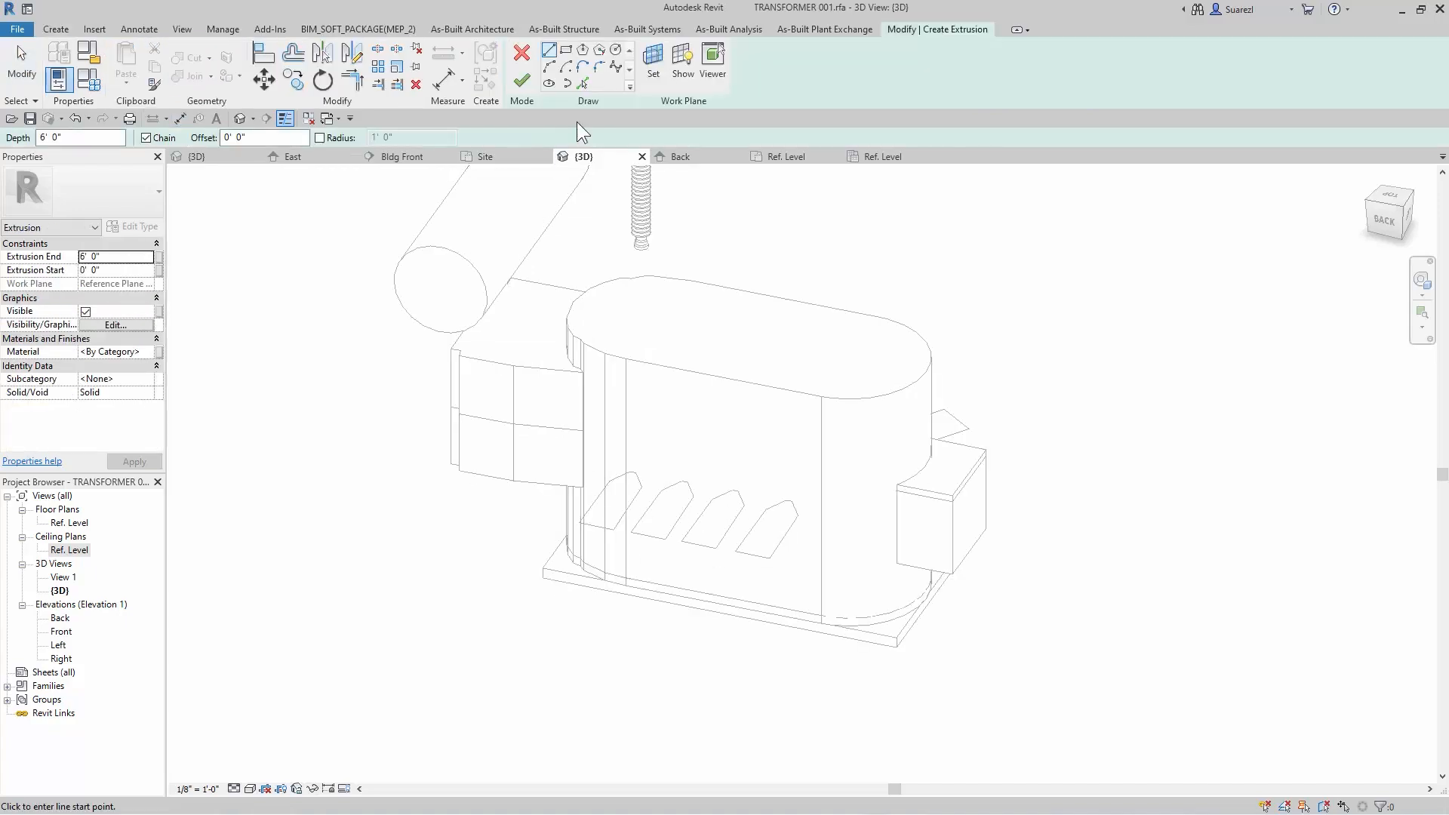
pyautogui.click(582, 83)
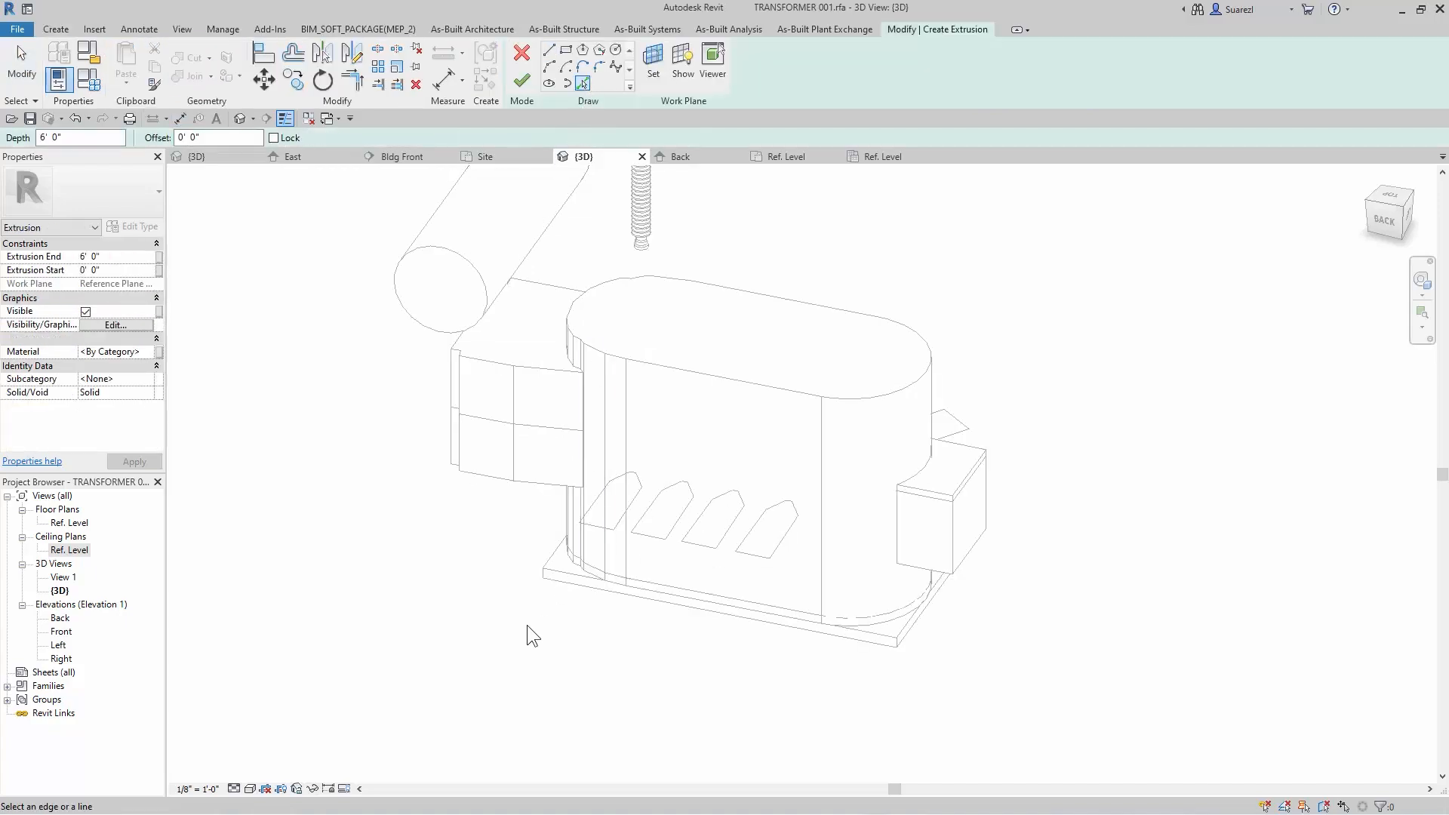
pyautogui.press('Tab')
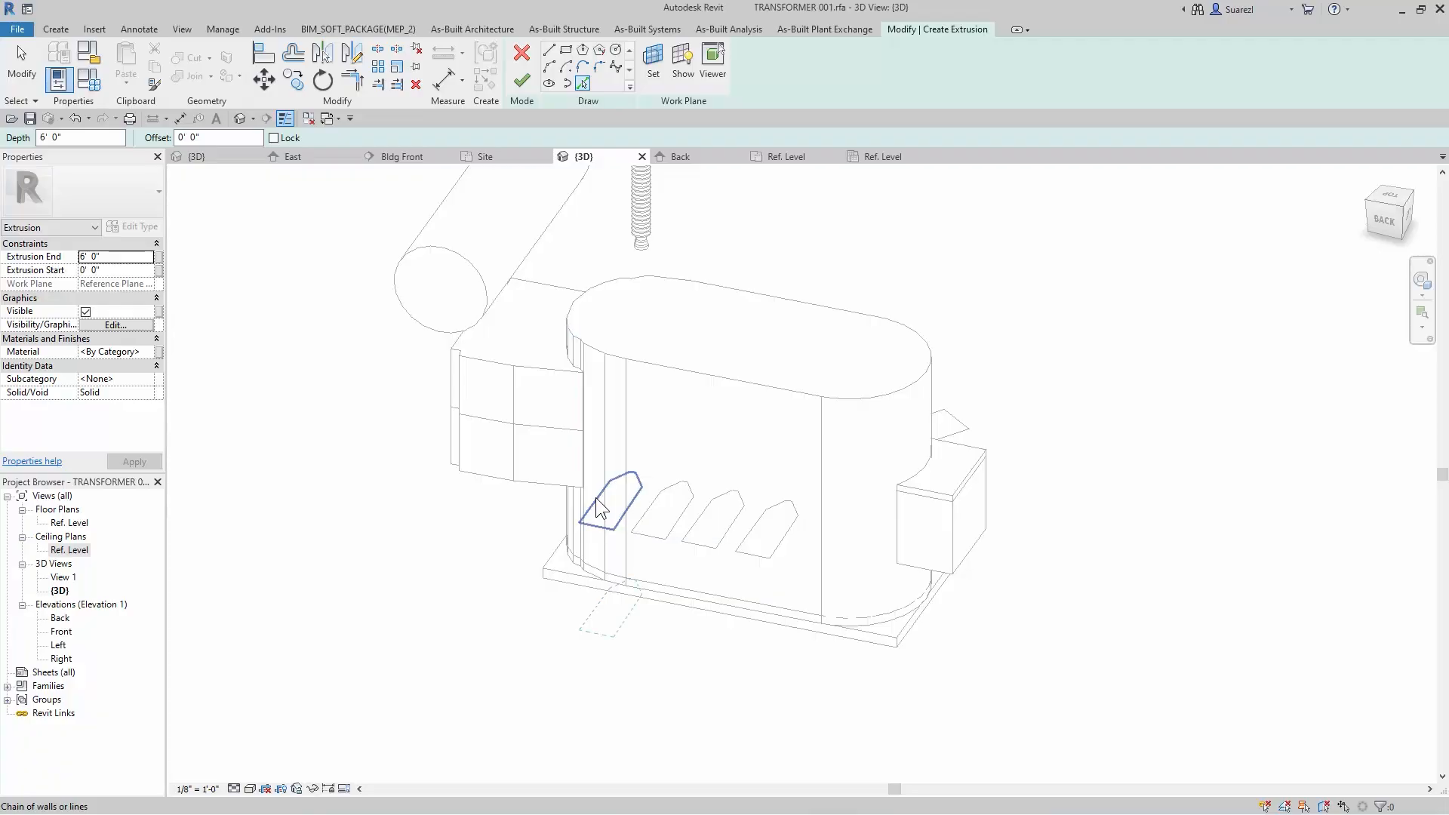
pyautogui.click(595, 496)
pyautogui.press('Tab')
pyautogui.click(654, 500)
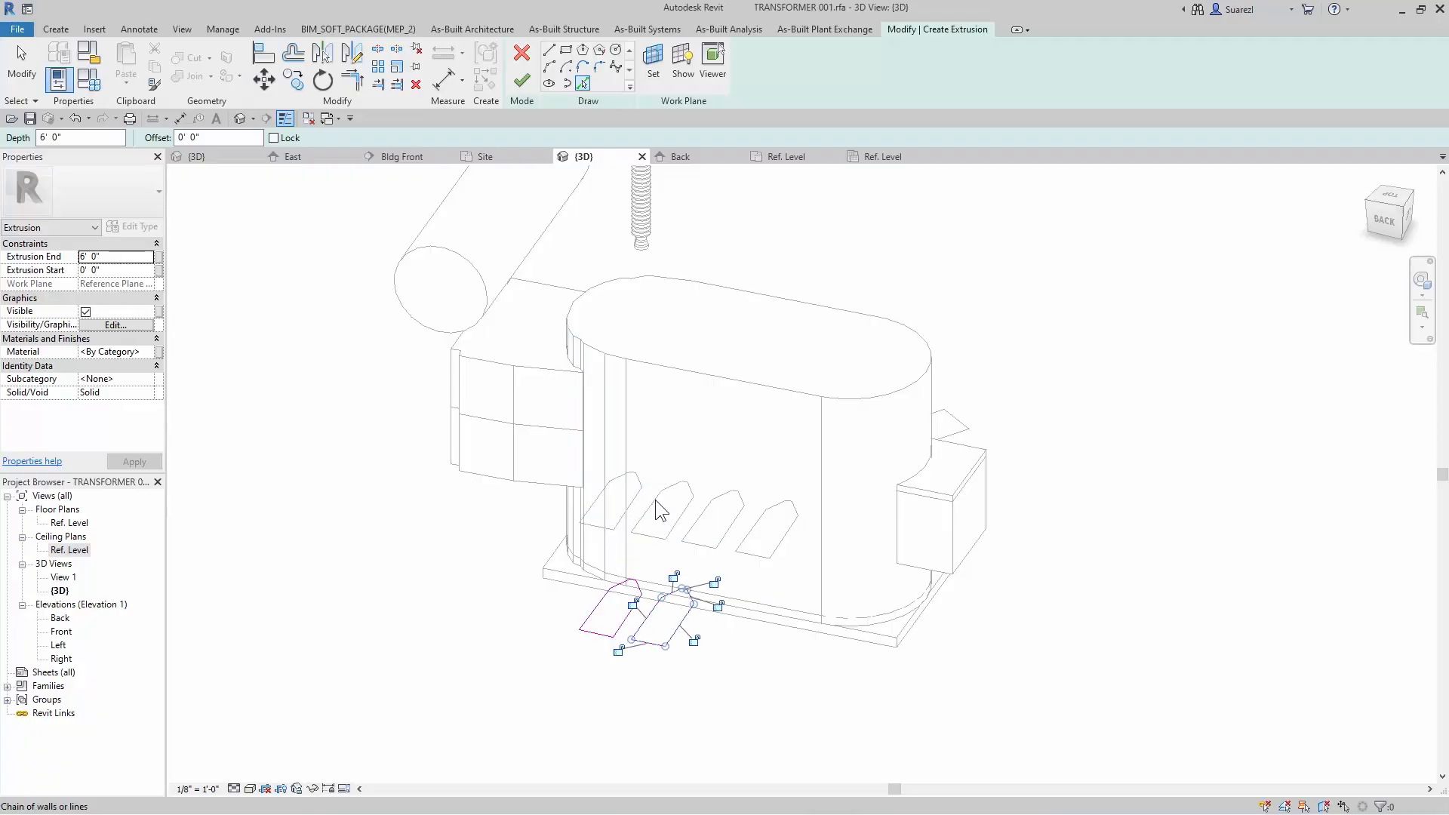
pyautogui.press('Tab')
pyautogui.click(702, 519)
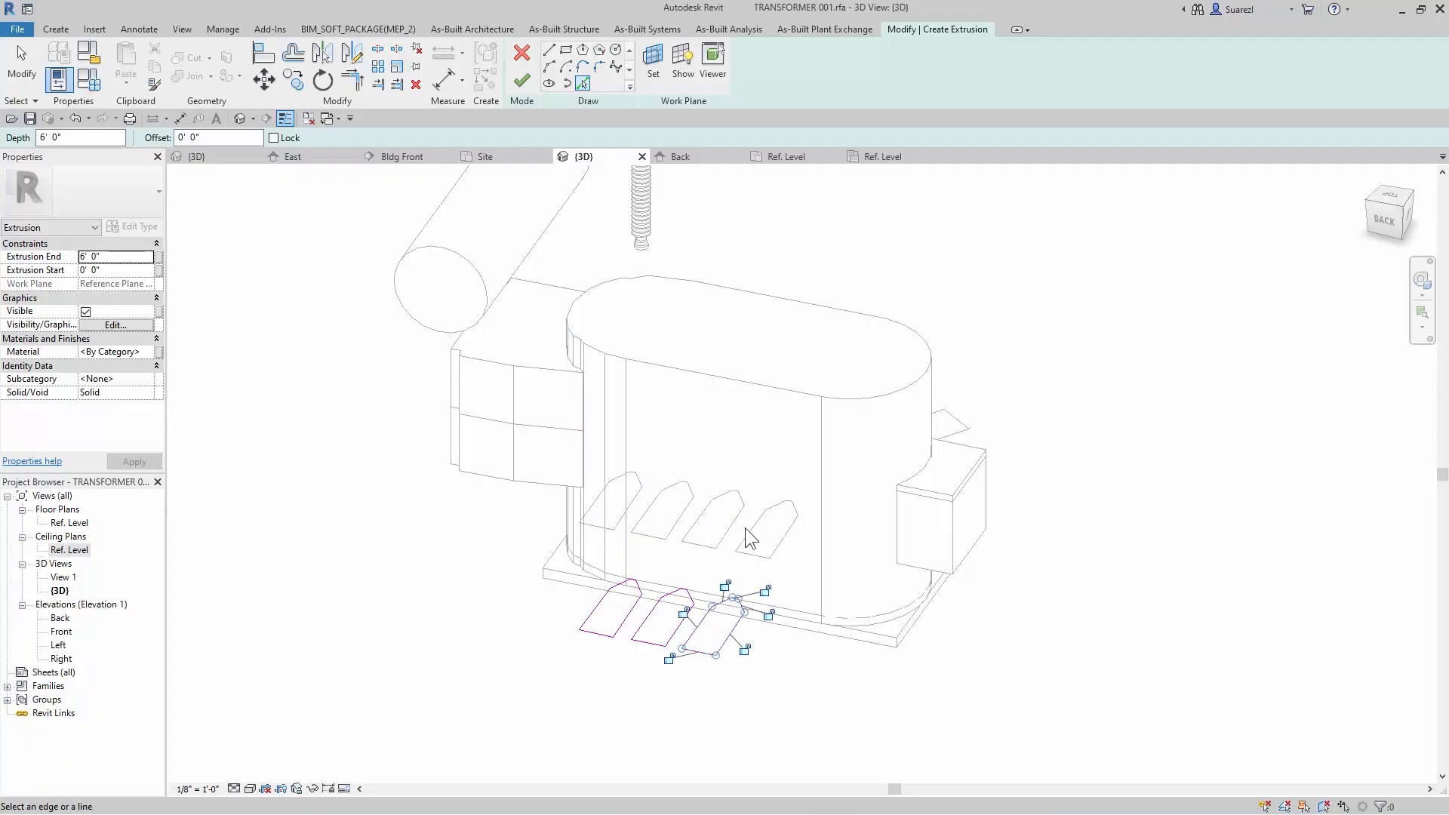
pyautogui.press('Tab')
pyautogui.click(755, 540)
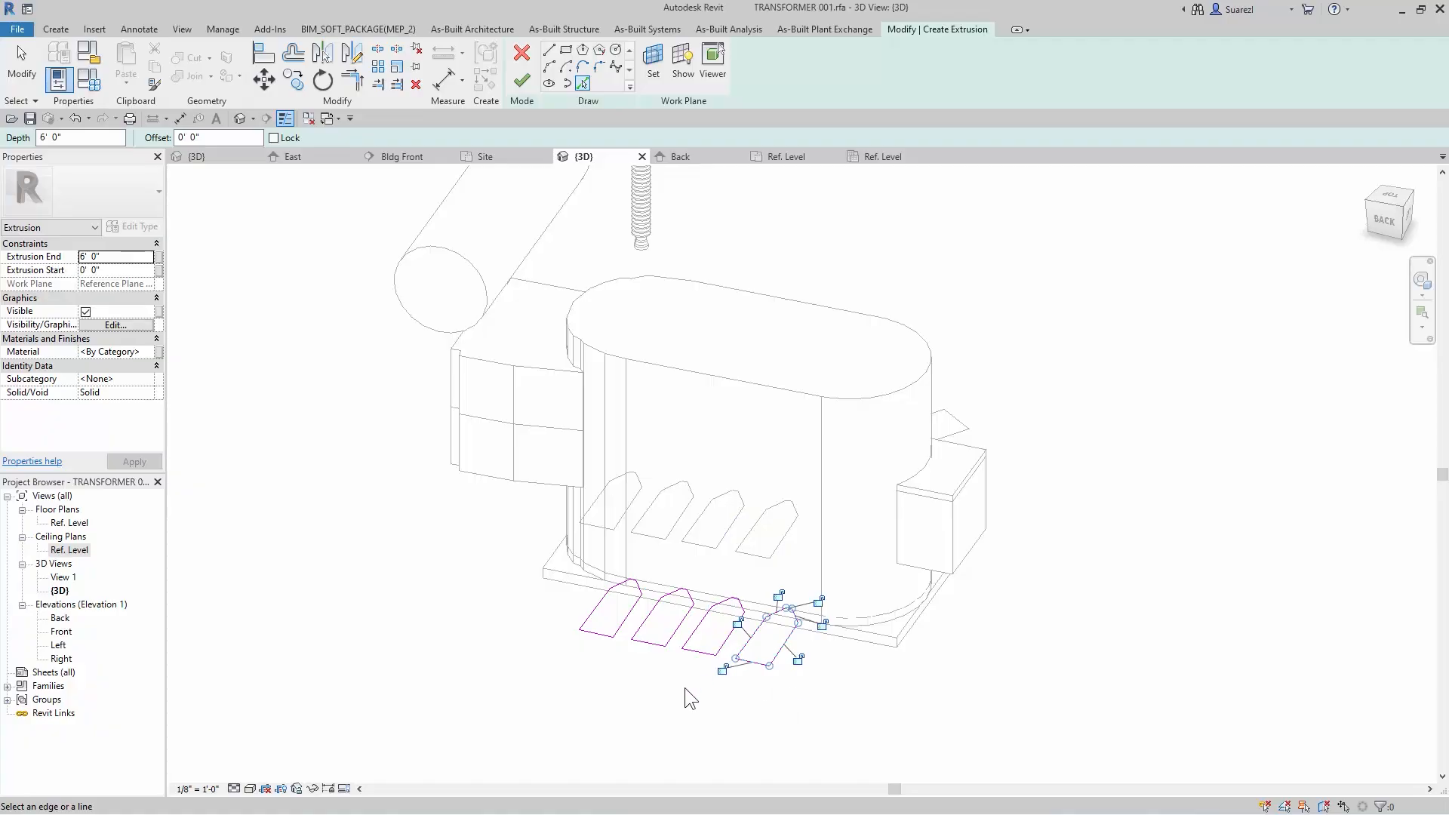
pyautogui.moveTo(928, 659); pyautogui.dragTo(928, 634, button='middle')
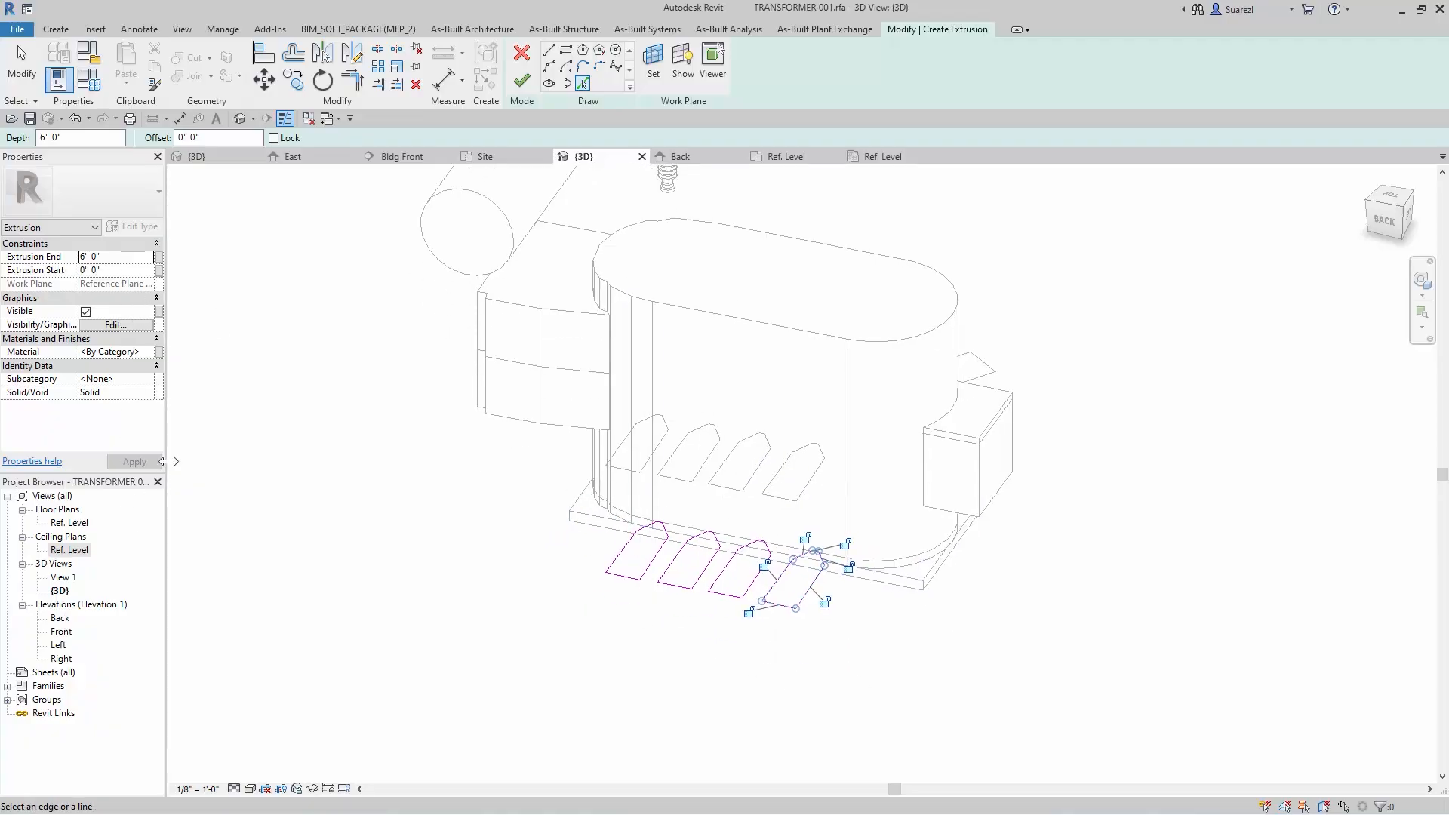
pyautogui.click(521, 81)
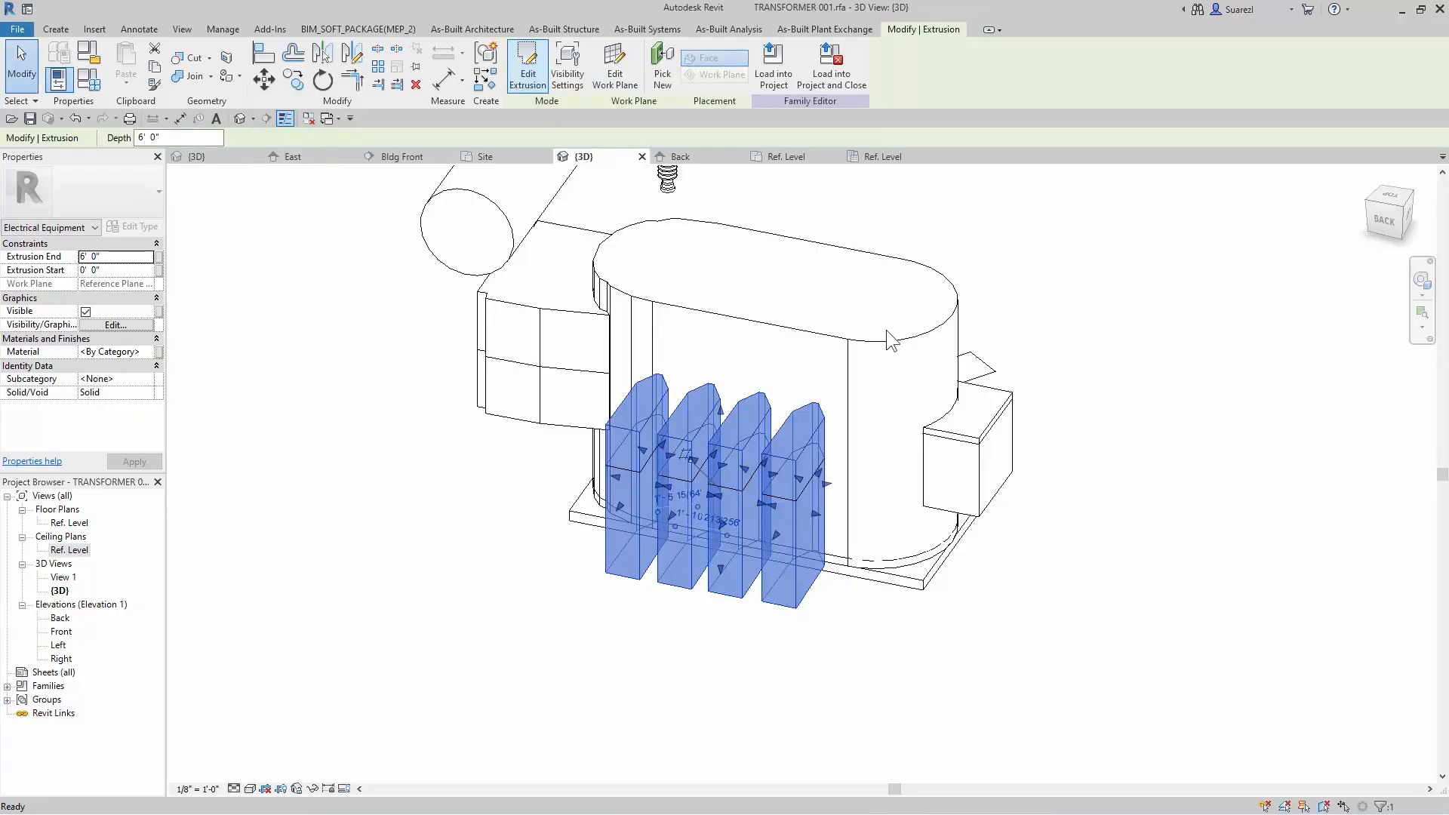
# - In the Back elevation, stretch the top of the fins to their height in the point cloud, an extrusion end of about 7' 11 1/4"
pyautogui.click(712, 155)
pyautogui.moveTo(1027, 467); pyautogui.dragTo(1180, 556, button='middle')
pyautogui.moveTo(827, 435); pyautogui.dragTo(827, 451, button='middle')
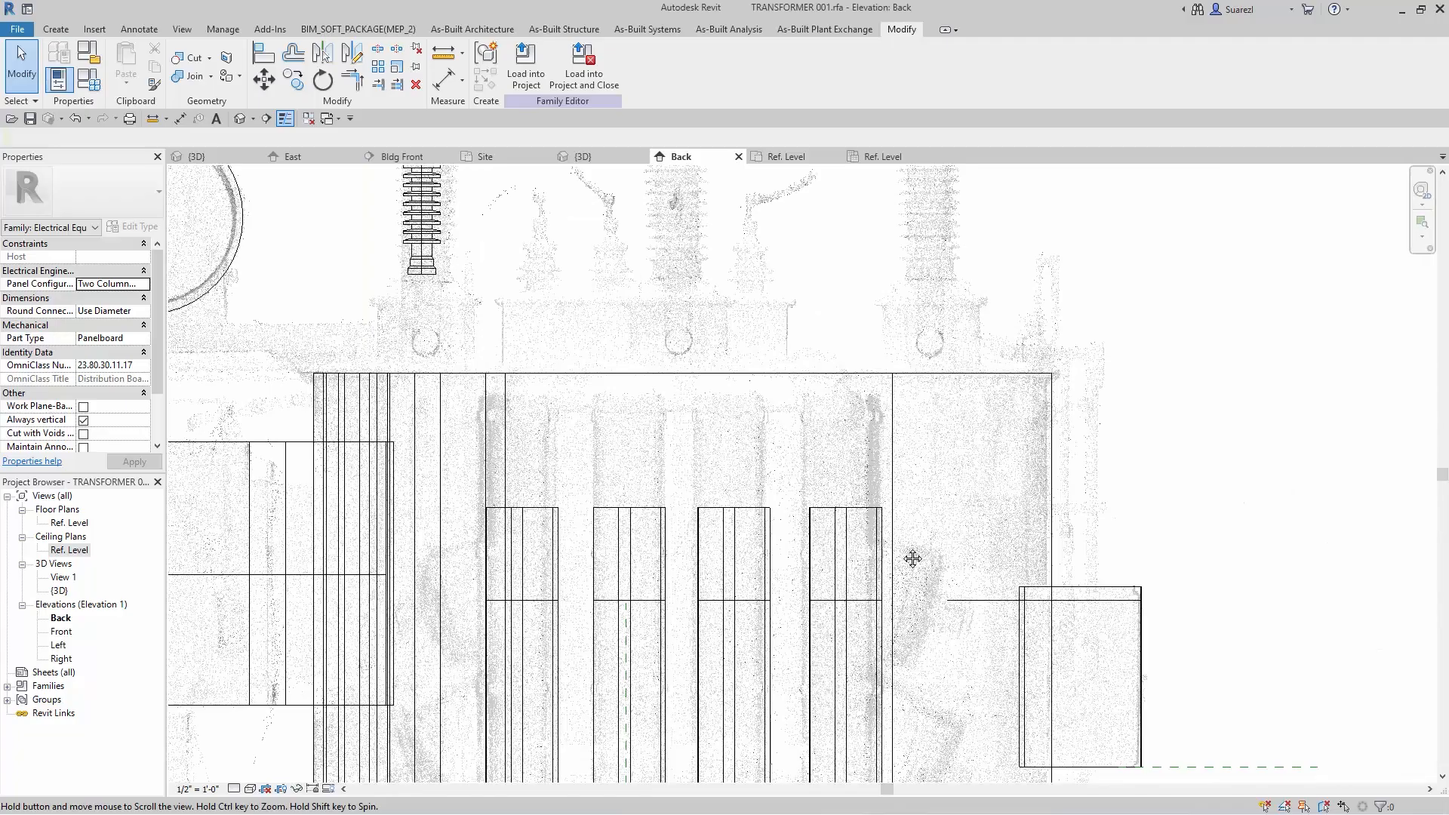
pyautogui.moveTo(1121, 618); pyautogui.dragTo(839, 505, button='middle')
pyautogui.click(836, 505)
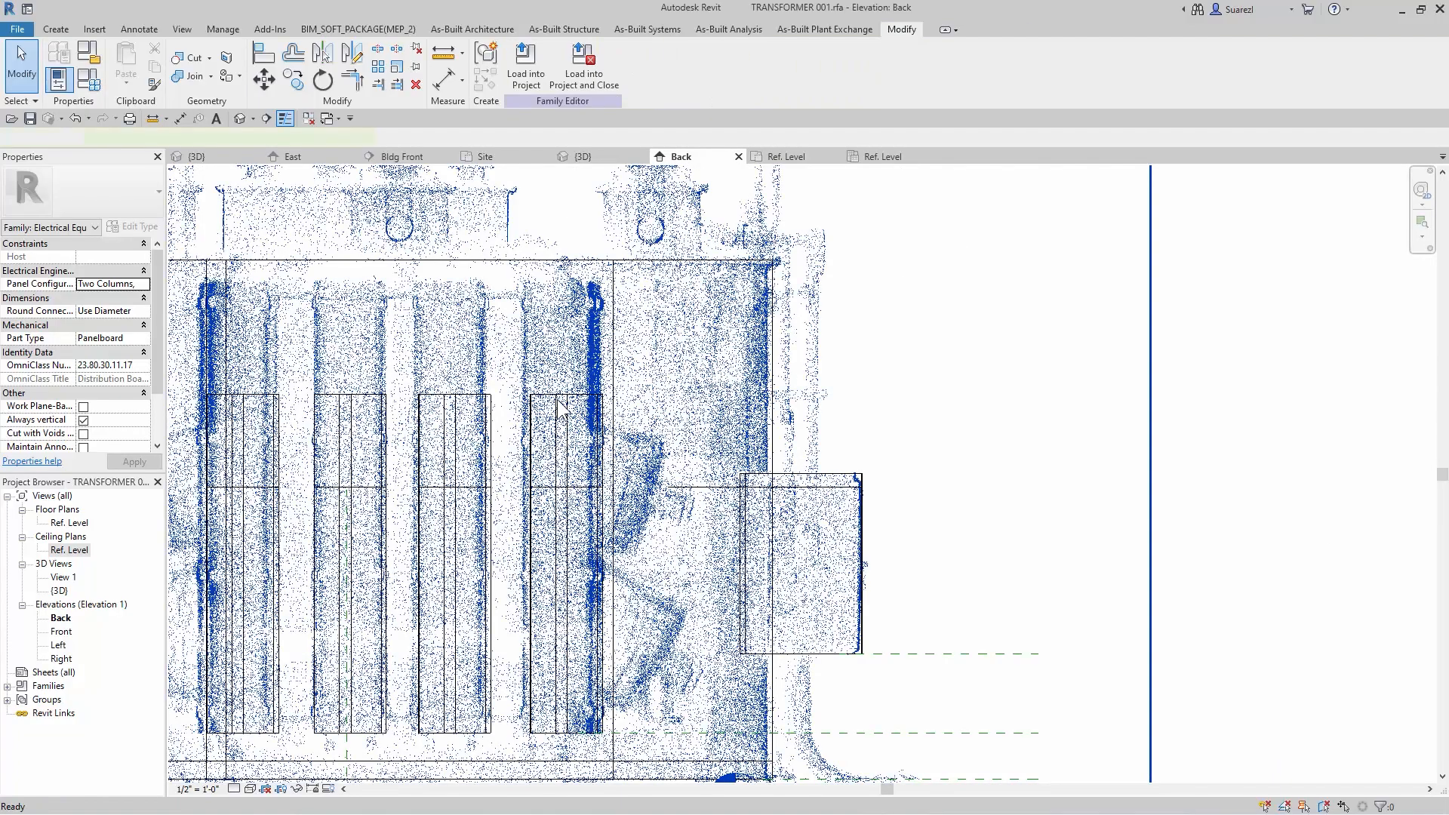
pyautogui.click(558, 396)
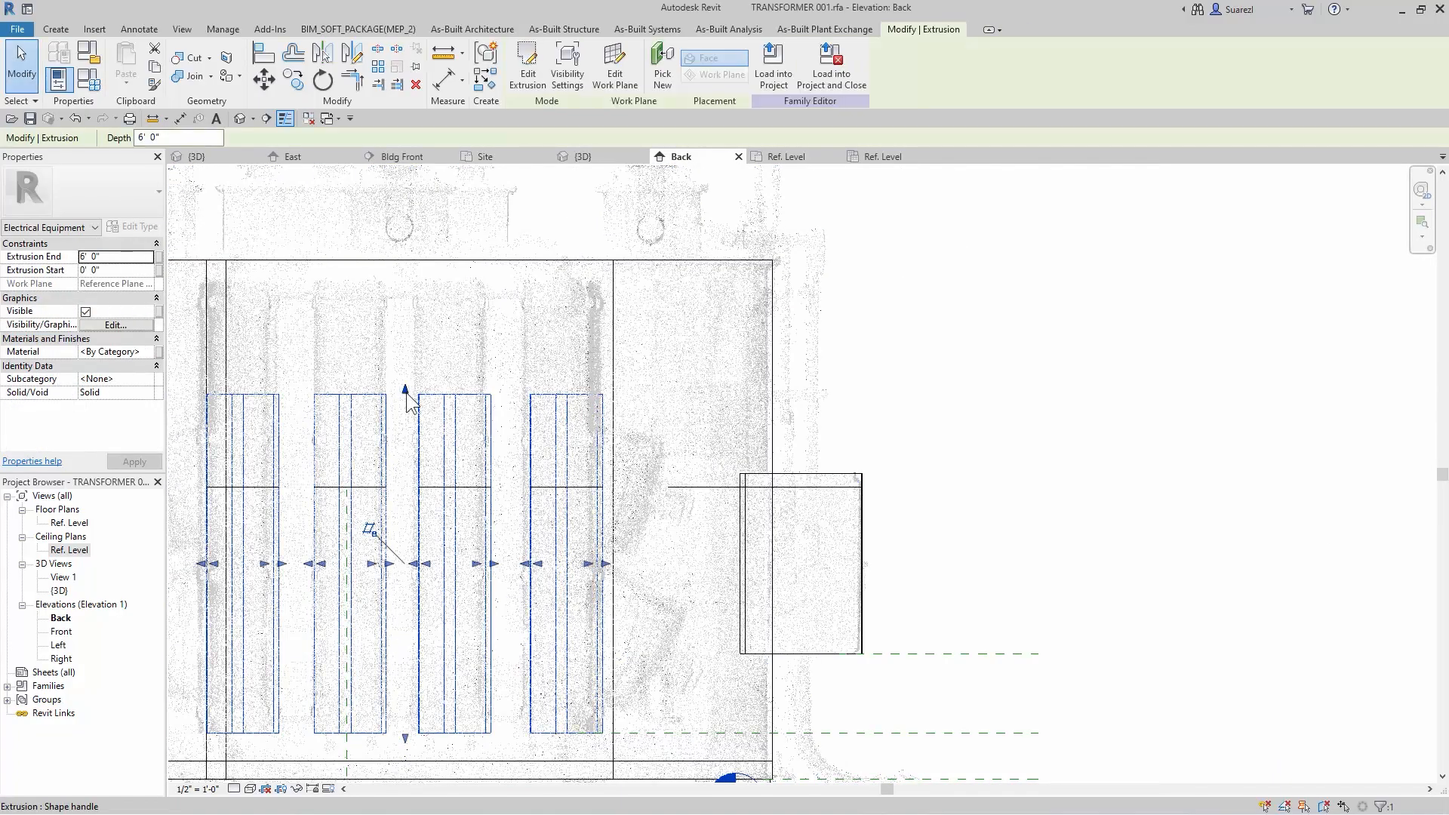
pyautogui.moveTo(407, 385); pyautogui.dragTo(391, 286)
pyautogui.click(876, 381)
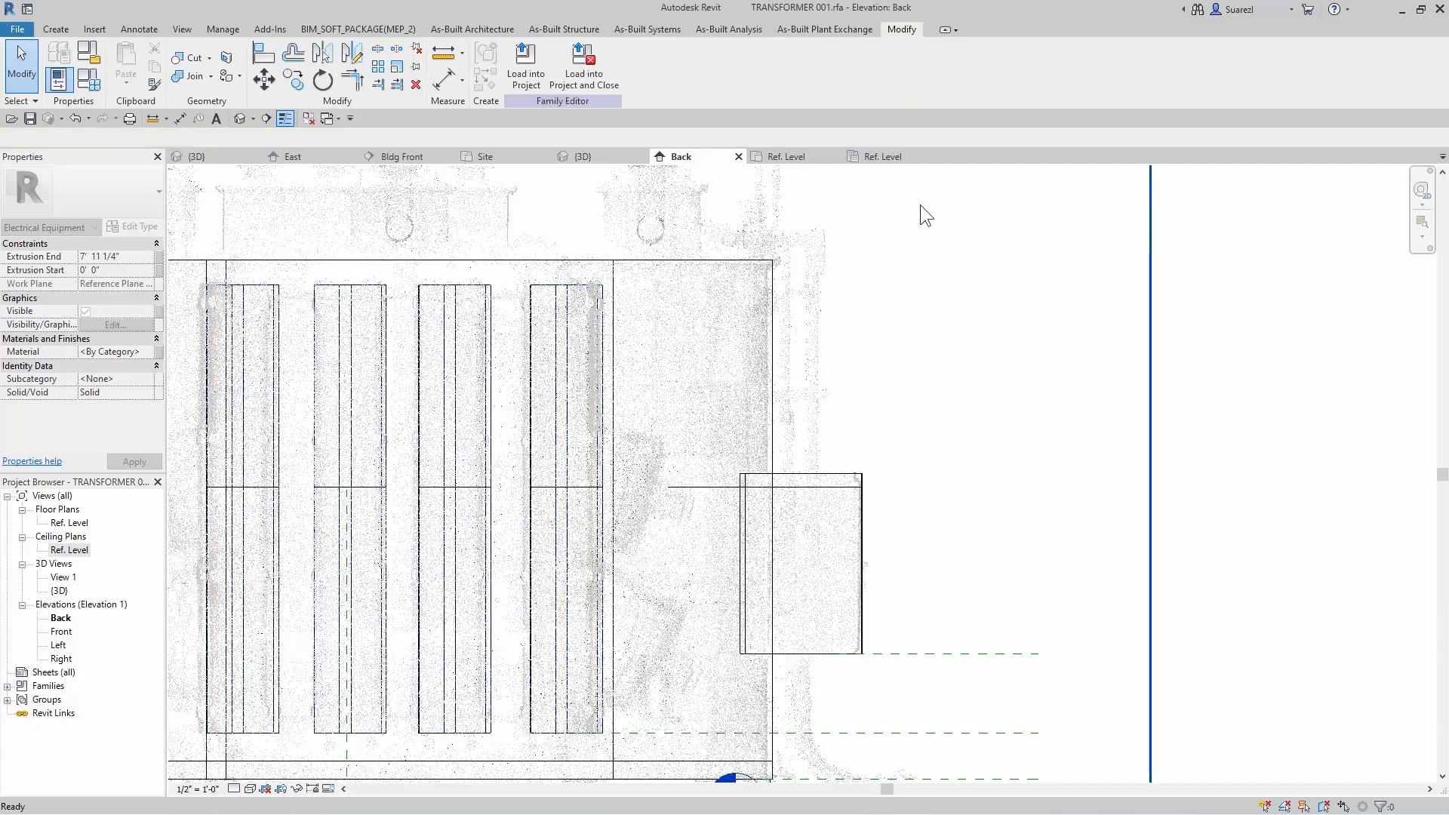
# - In the Ref. Level floor plan, start a copy-mirror of the four-fin extrusion with a drawn axis and turn object snaps back on
pyautogui.click(798, 157)
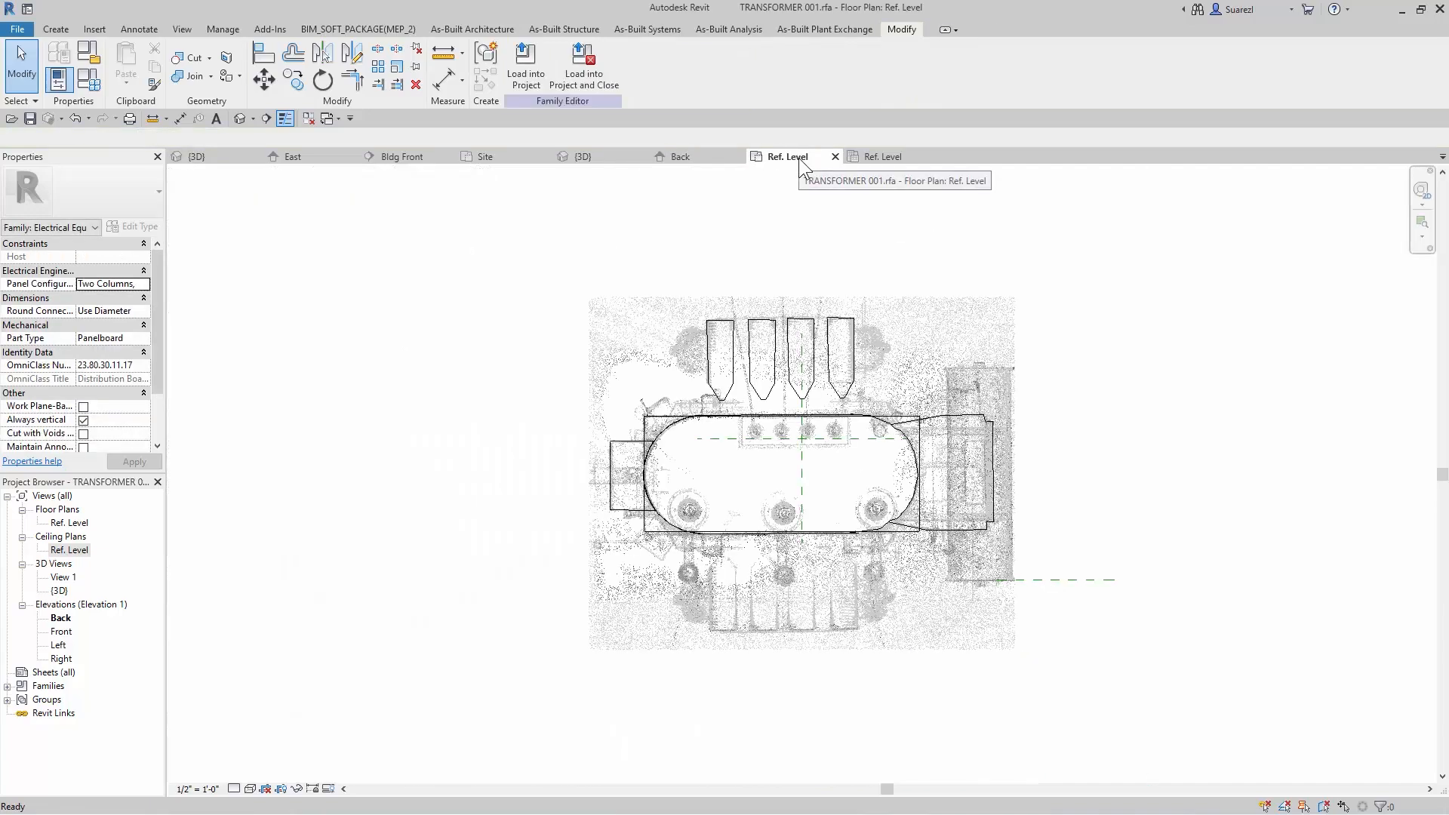
pyautogui.click(809, 392)
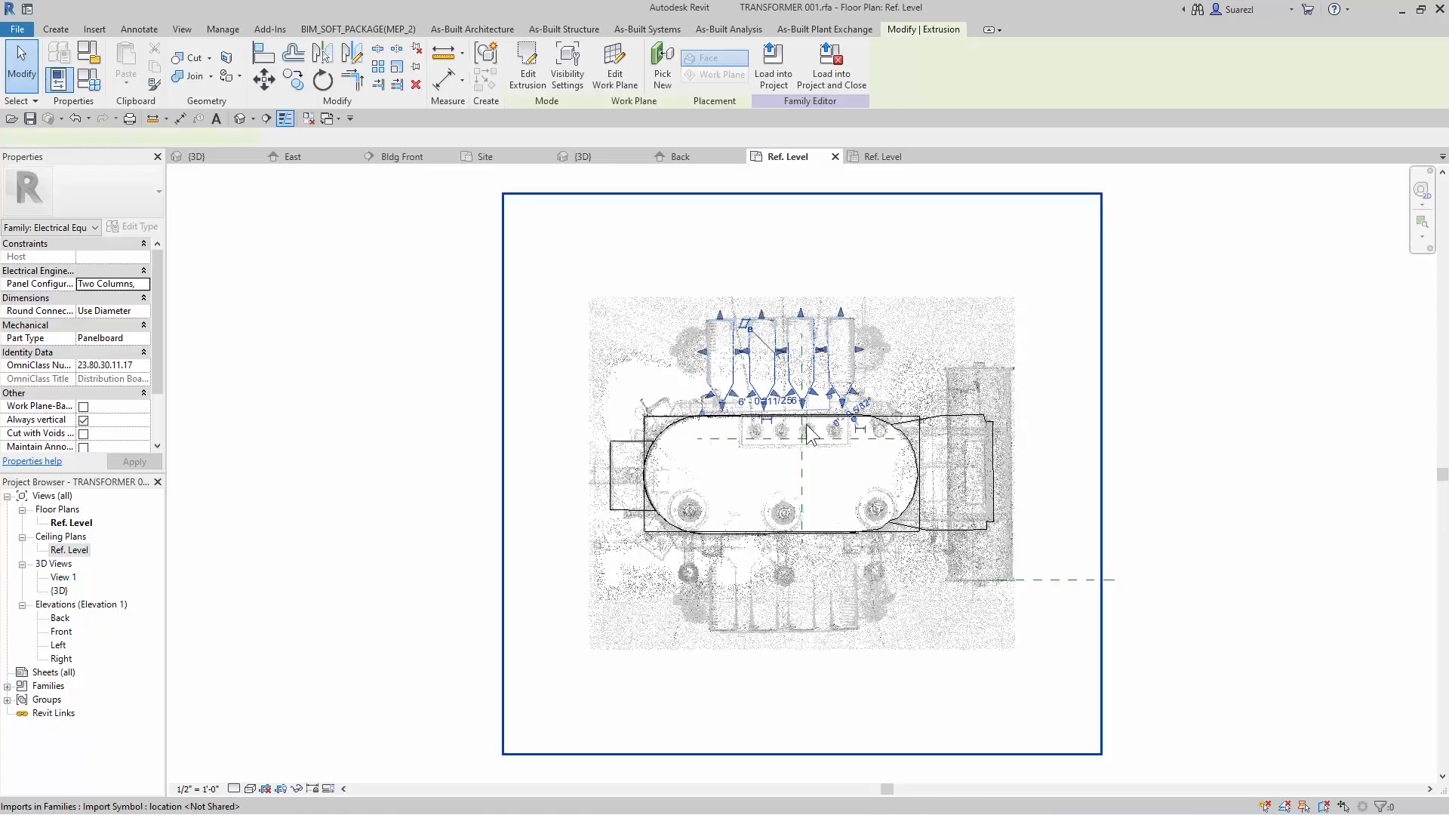
pyautogui.click(353, 55)
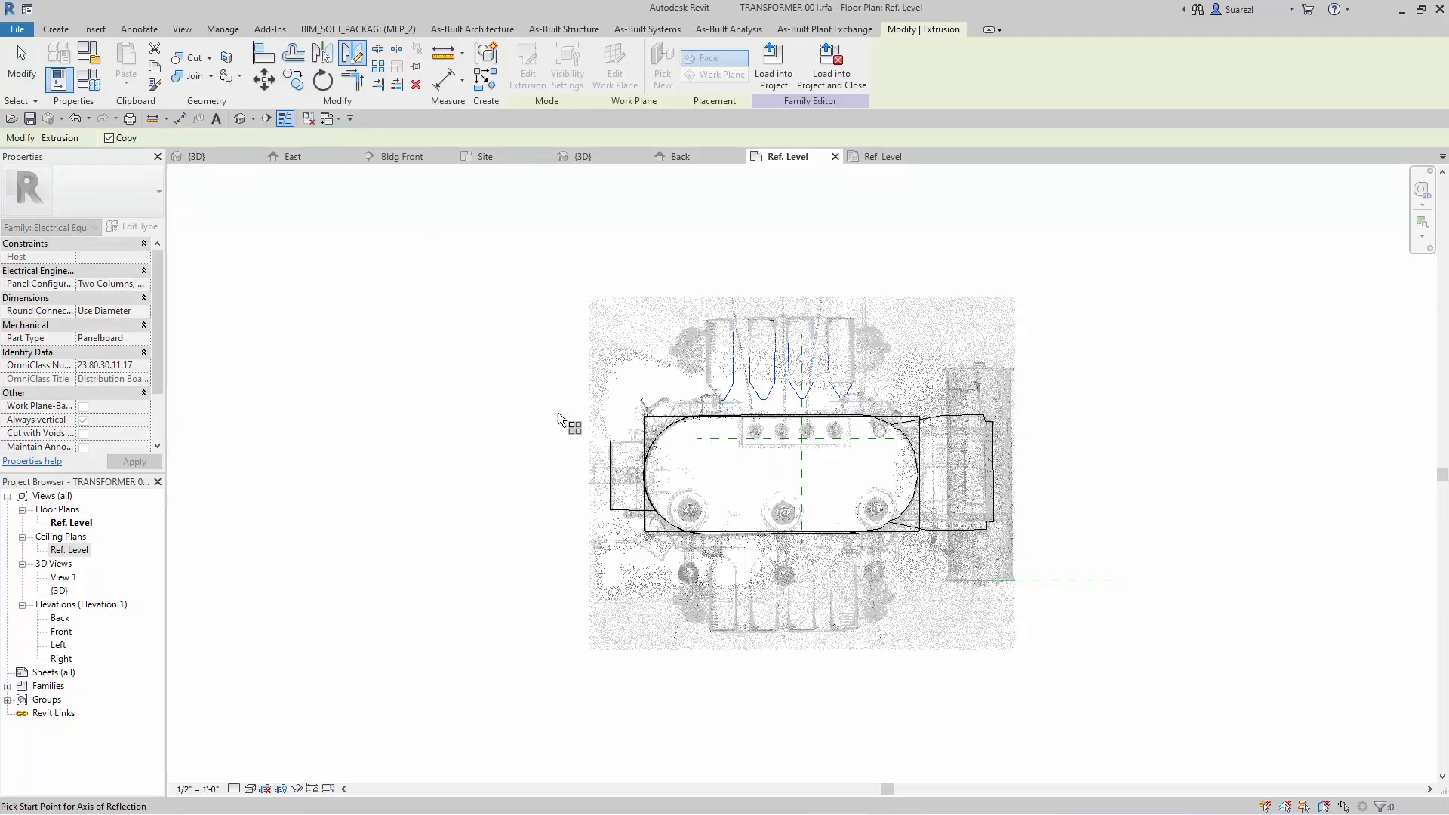
pyautogui.click(222, 29)
pyautogui.click(138, 65)
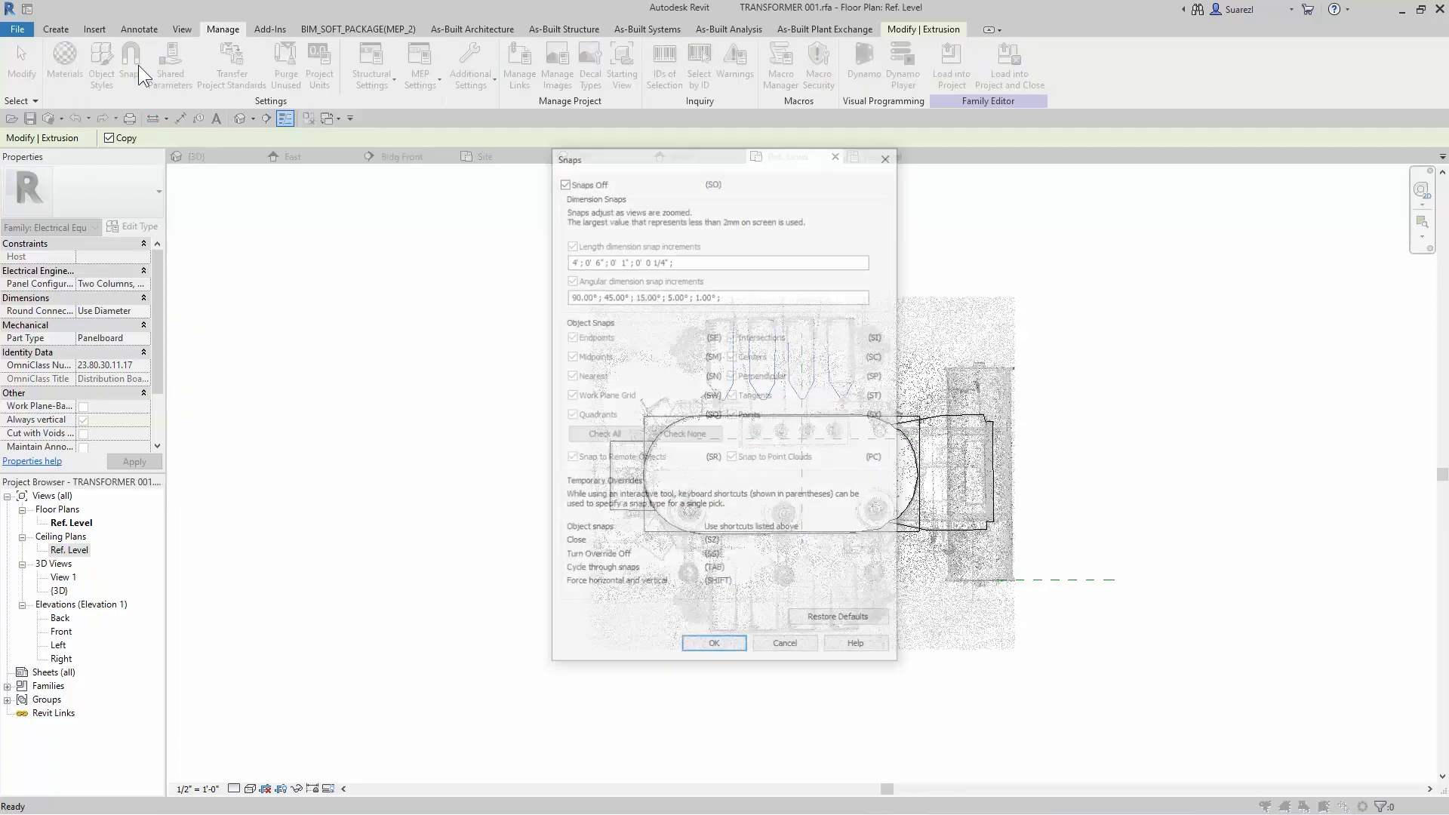
pyautogui.click(730, 648)
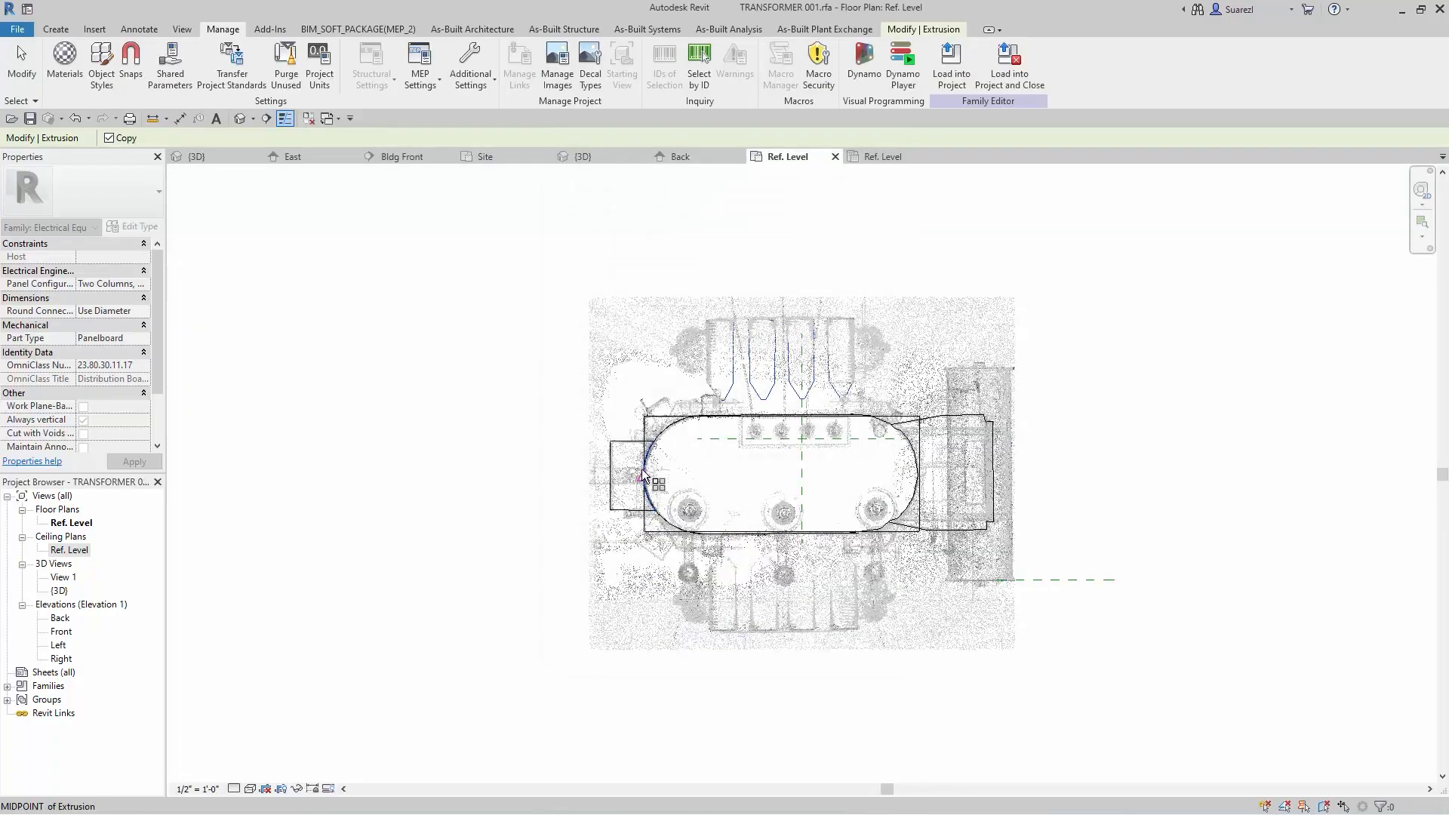
# - Draw the mirror axis between the midpoints of the tank's two rounded ends to copy the fins across, and view the transformer in 3D
pyautogui.click(644, 474)
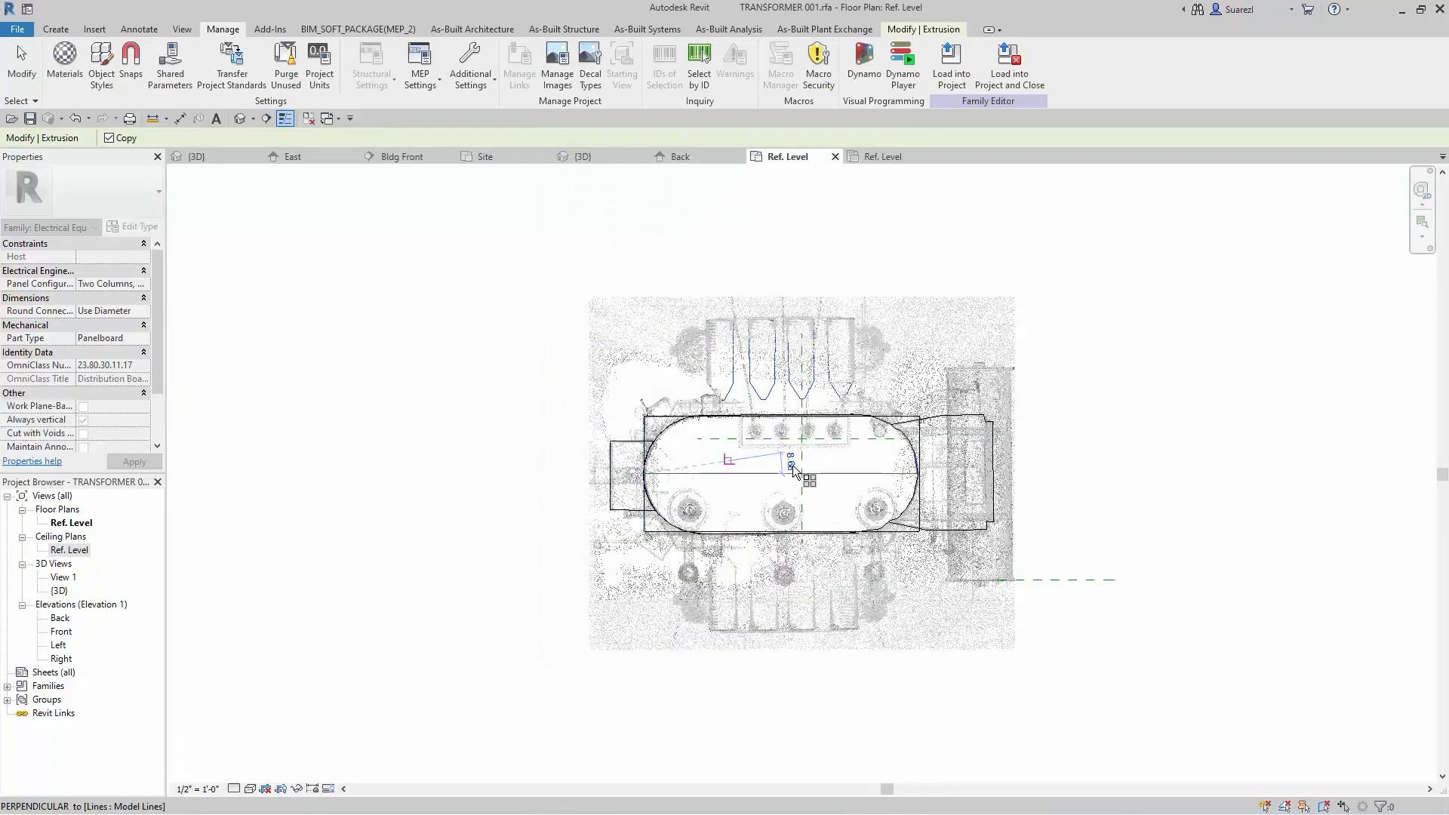
pyautogui.click(918, 474)
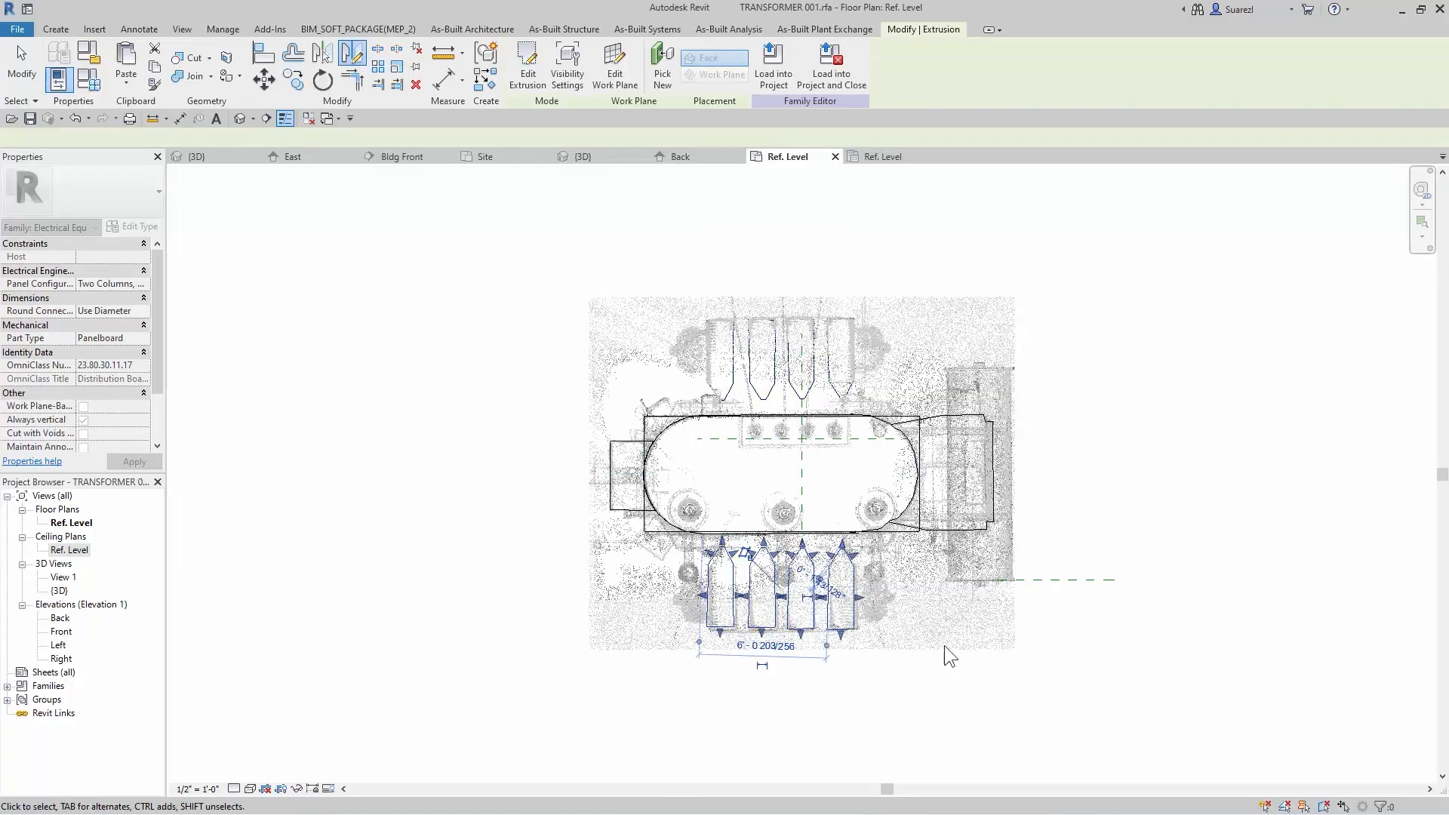
pyautogui.click(785, 693)
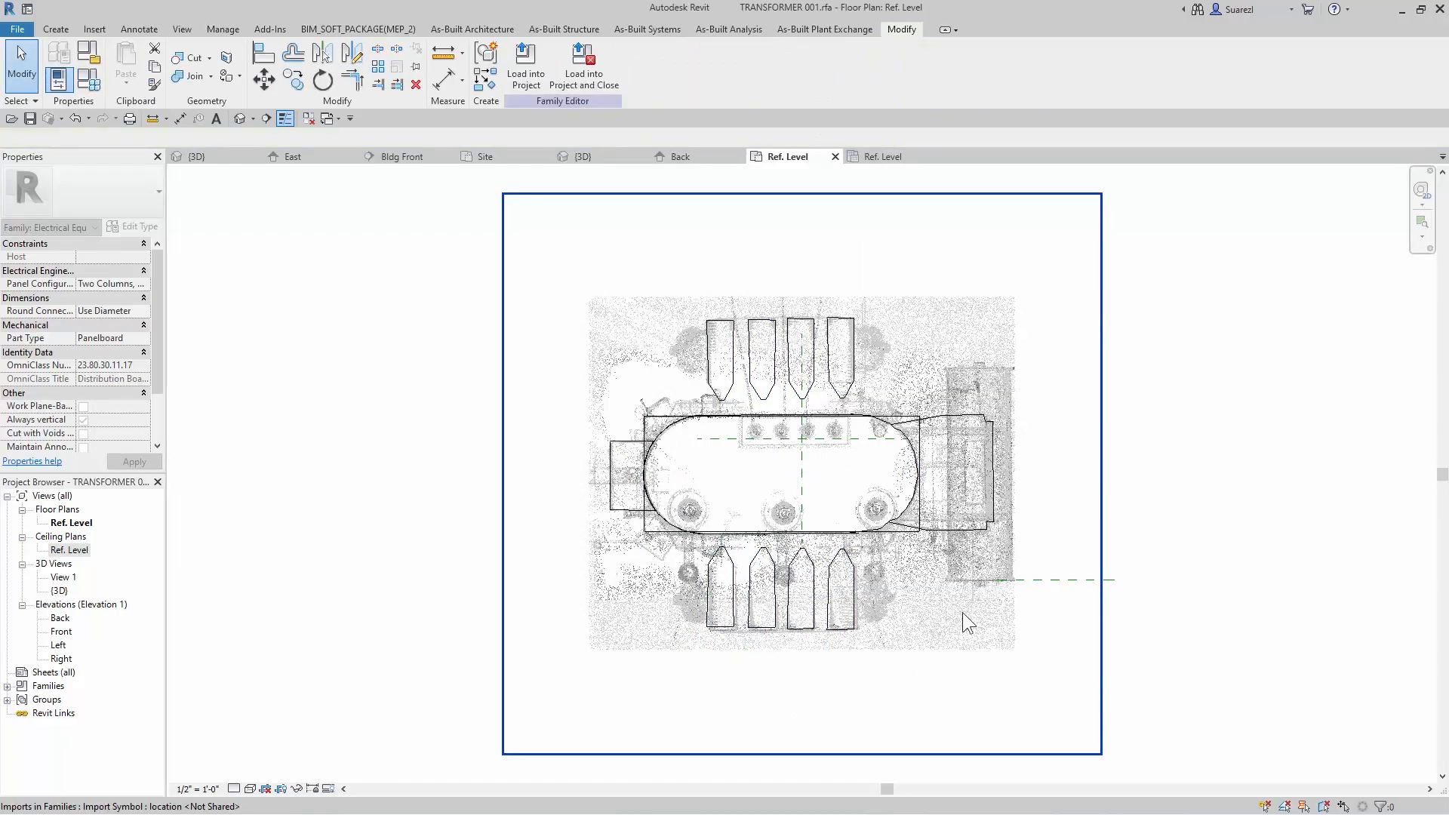
pyautogui.scroll(-2, 1066, 598)
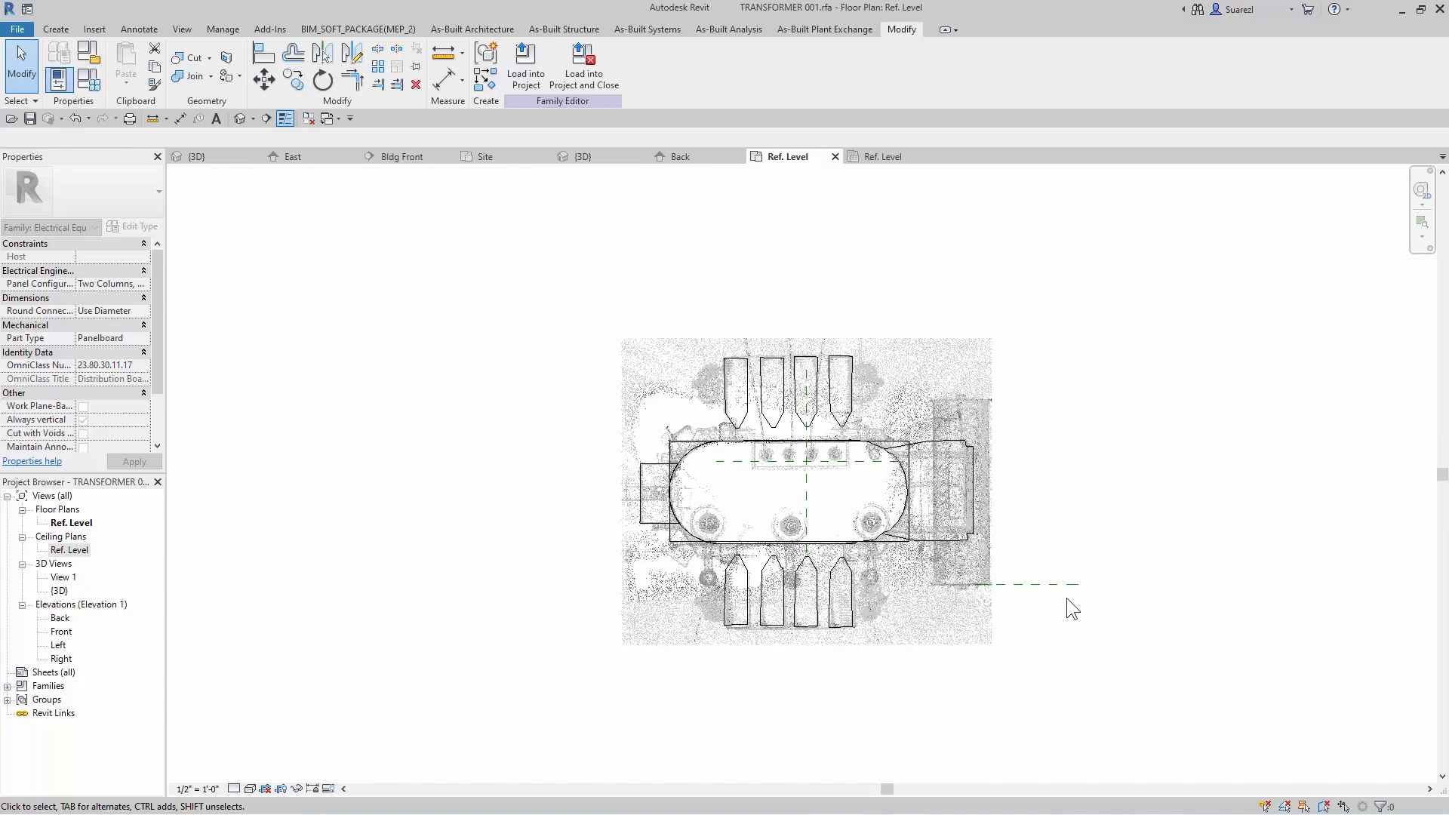
pyautogui.click(580, 156)
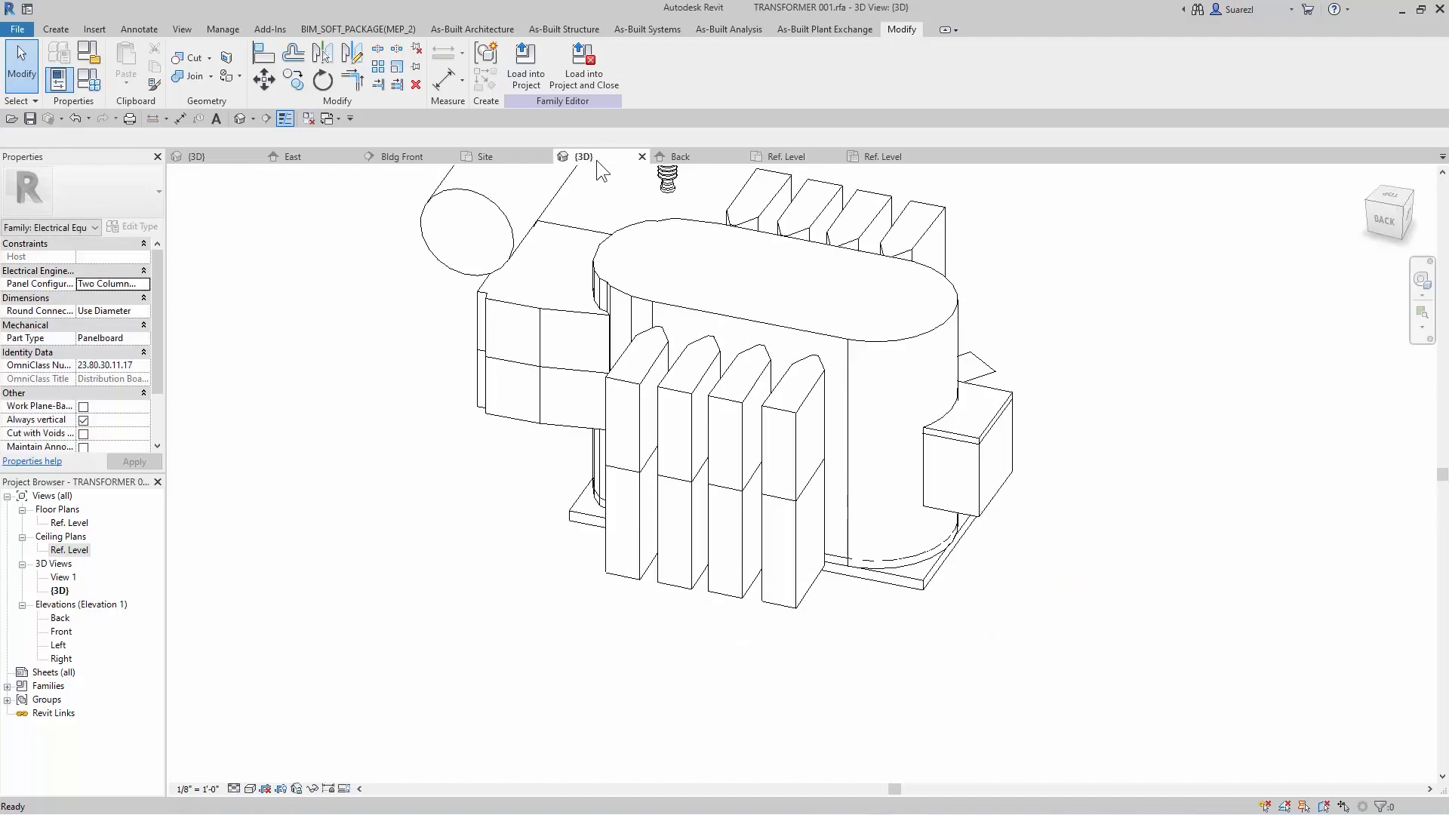
pyautogui.keyDown('shift'); pyautogui.moveTo(479, 556); pyautogui.dragTo(887, 603, button='middle'); pyautogui.keyUp('shift')
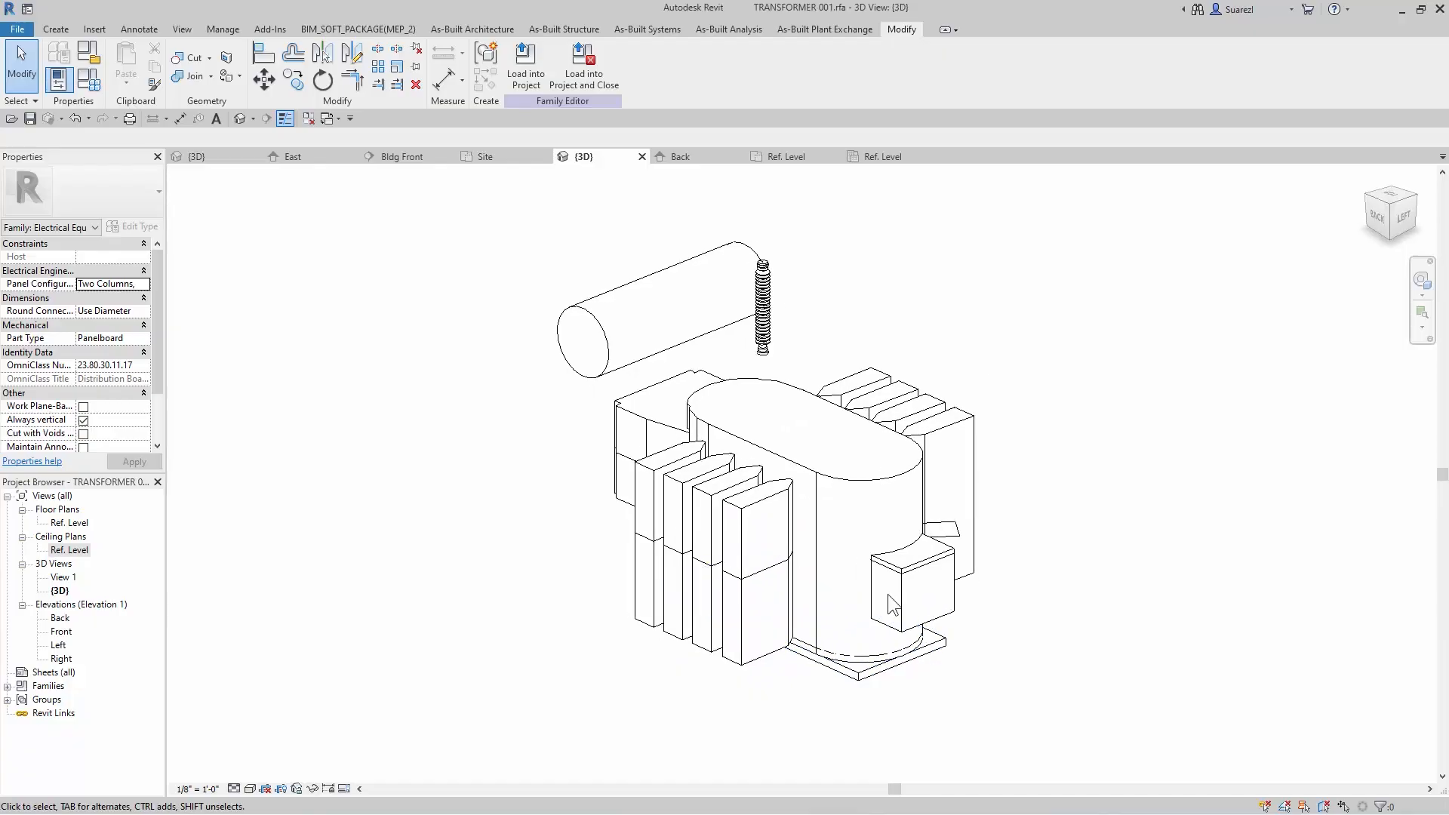
pyautogui.moveTo(1208, 564); pyautogui.dragTo(1153, 570, button='middle')
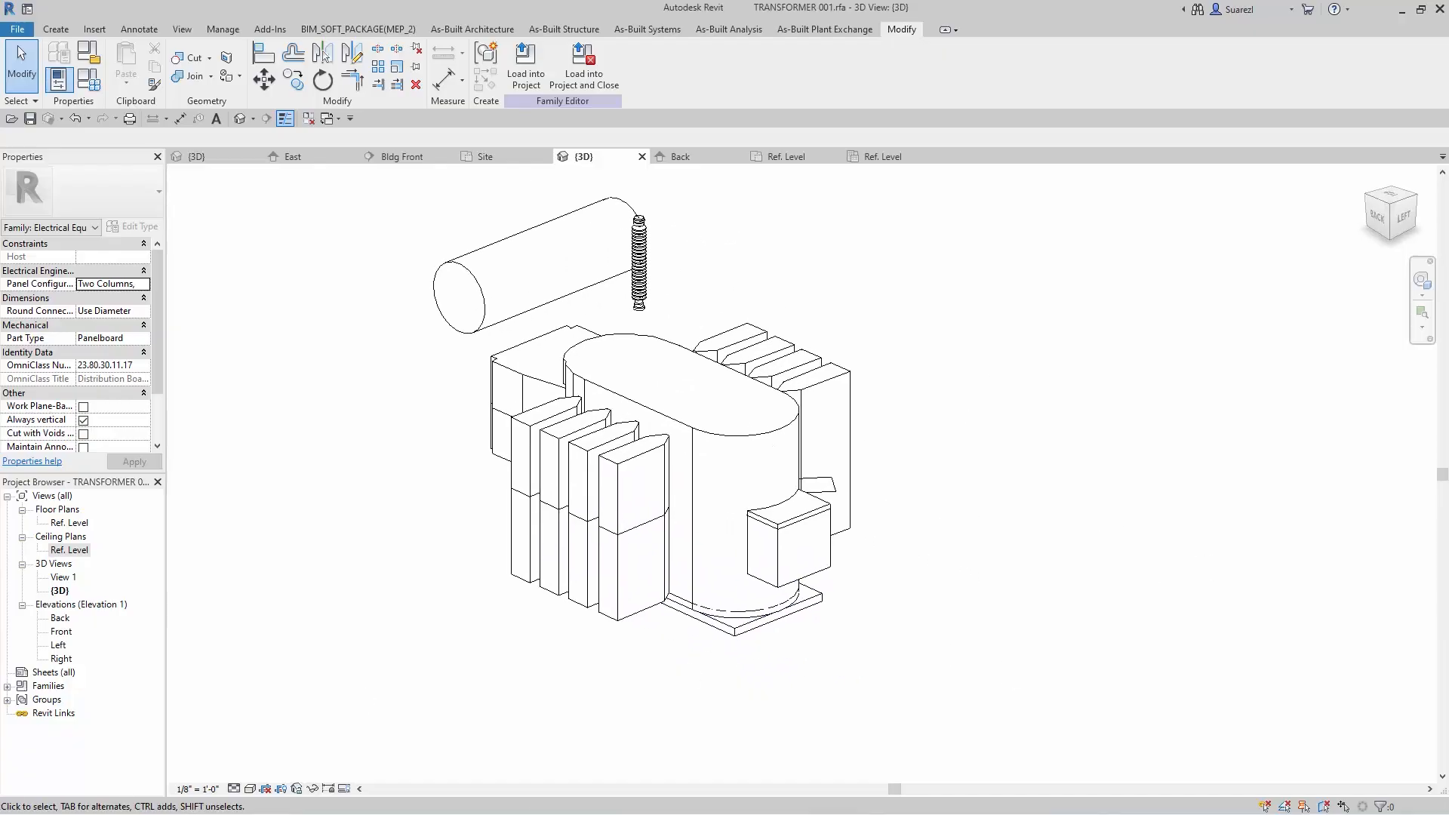